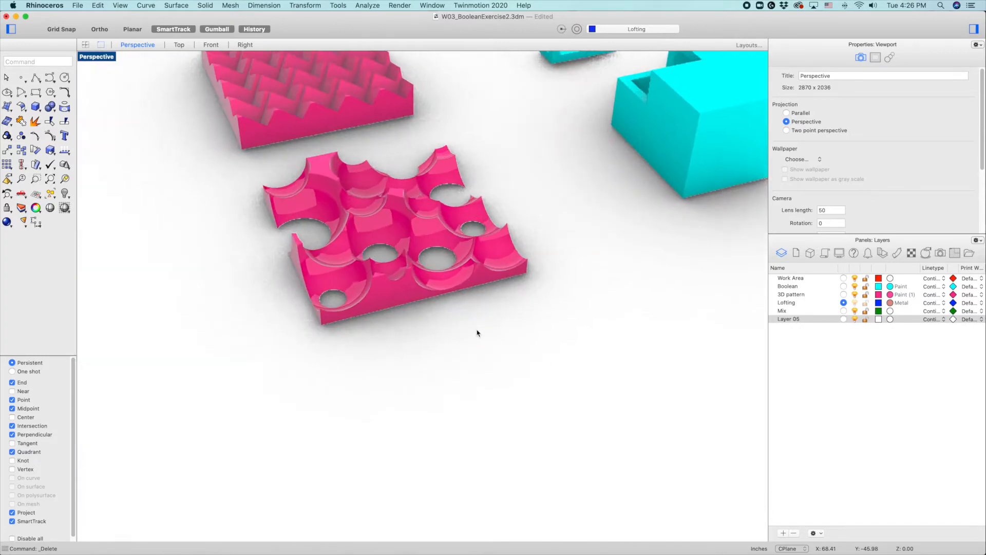
Orbit the Perspective view, then turn off the 3D pattern, Lofting and Mix layers
{"action": "right_click_drag", "start_coordinate": [329, 329], "coordinate": [501, 355]}
{"action": "scroll", "coordinate": [372, 331], "scroll_direction": "down", "scroll_amount": 3}
{"action": "right_click_drag", "start_coordinate": [257, 358], "coordinate": [514, 372]}
{"action": "scroll", "coordinate": [514, 372], "scroll_direction": "down", "scroll_amount": 6}
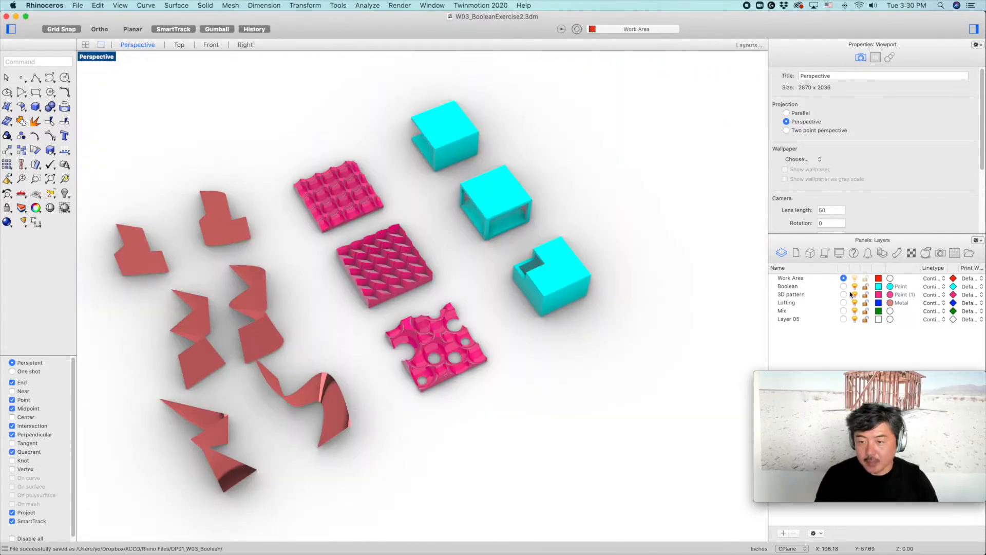
{"action": "left_click", "coordinate": [854, 294]}
{"action": "left_click", "coordinate": [854, 303]}
{"action": "left_click", "coordinate": [854, 310]}
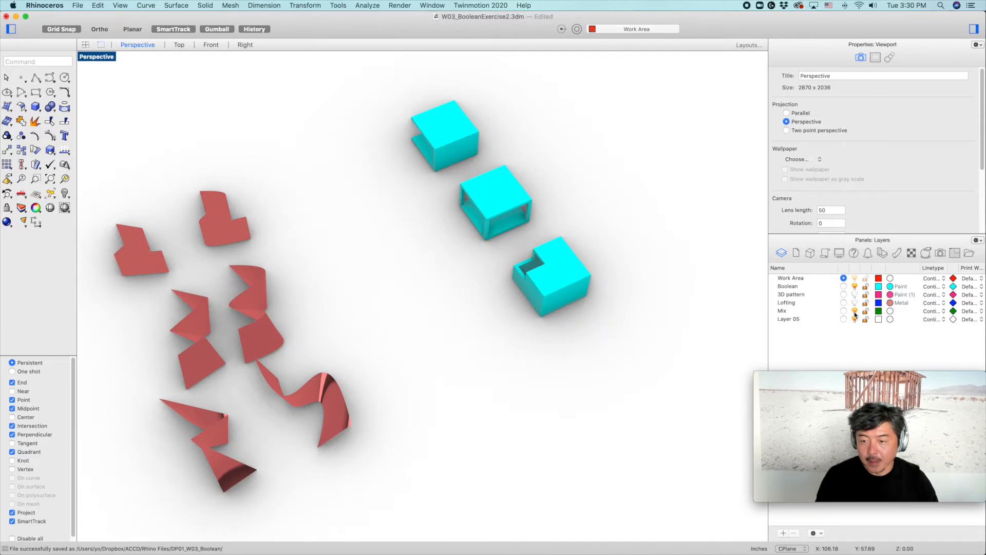
Switch the Perspective view to Shaded display and frame the three cyan boxes close up
{"action": "right_click_drag", "start_coordinate": [550, 315], "coordinate": [504, 282]}
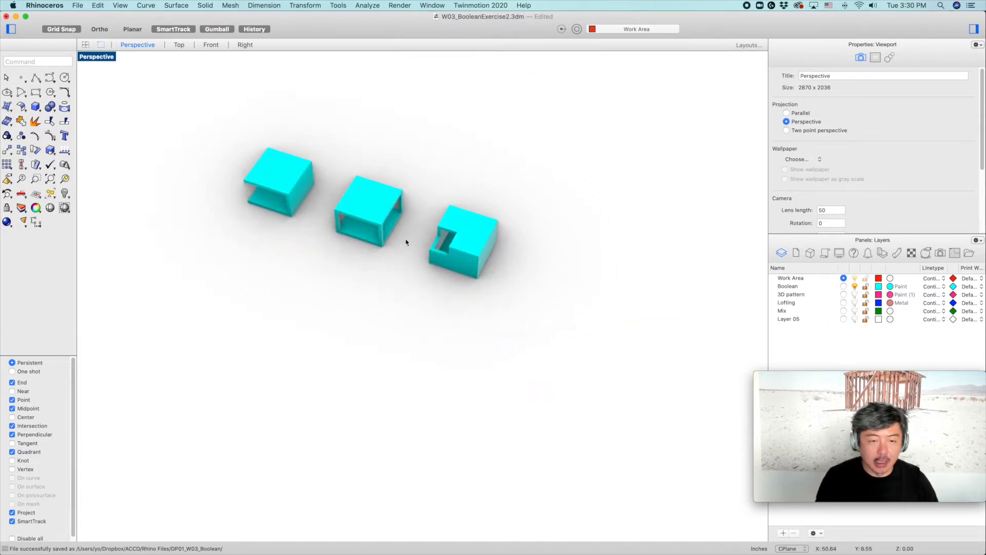
{"action": "right_click_drag", "start_coordinate": [444, 226], "coordinate": [462, 241], "text": "shift"}
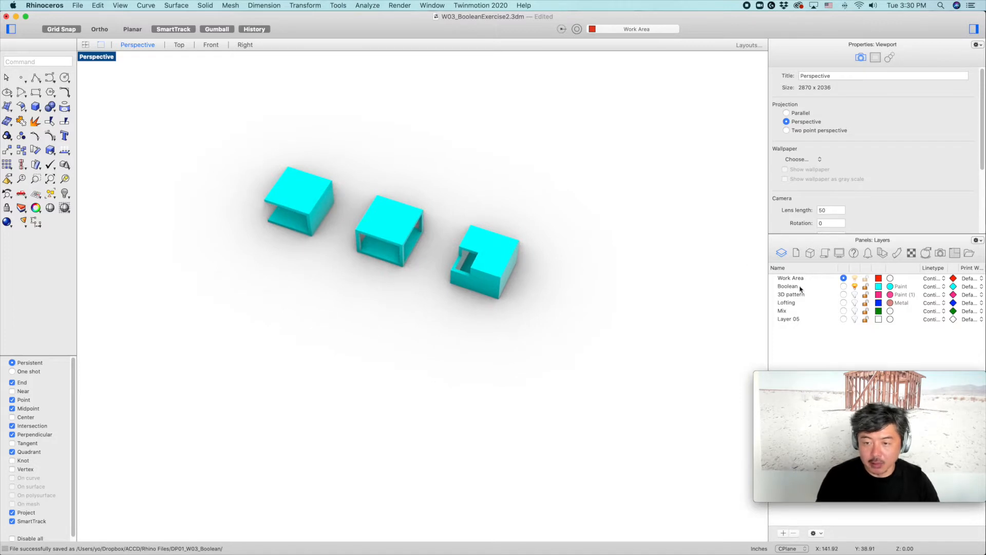
{"action": "left_click", "coordinate": [101, 58]}
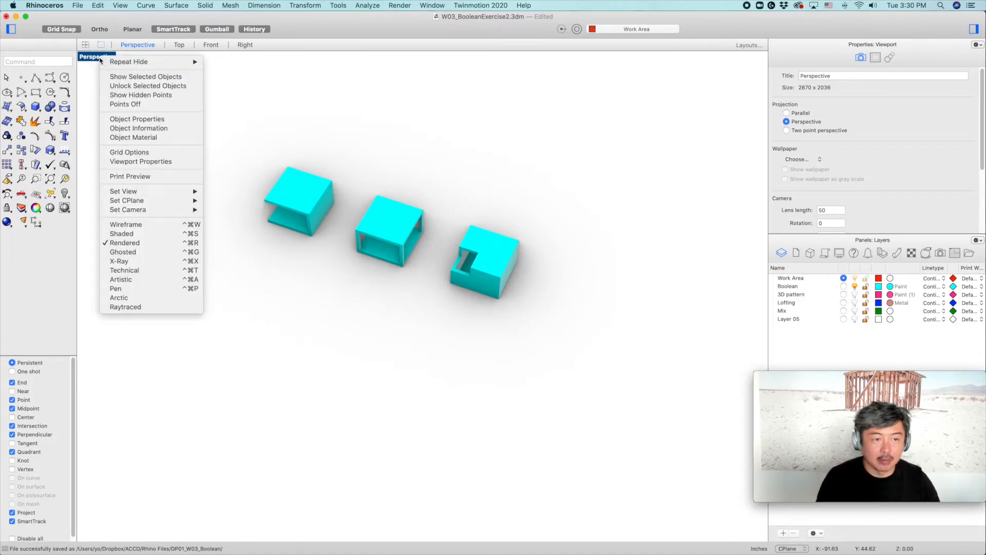
{"action": "left_click", "coordinate": [133, 234]}
{"action": "right_click_drag", "start_coordinate": [415, 166], "coordinate": [401, 225], "text": "shift"}
{"action": "right_click_drag", "start_coordinate": [302, 237], "coordinate": [461, 198]}
{"action": "scroll", "coordinate": [427, 263], "scroll_direction": "up", "scroll_amount": 5}
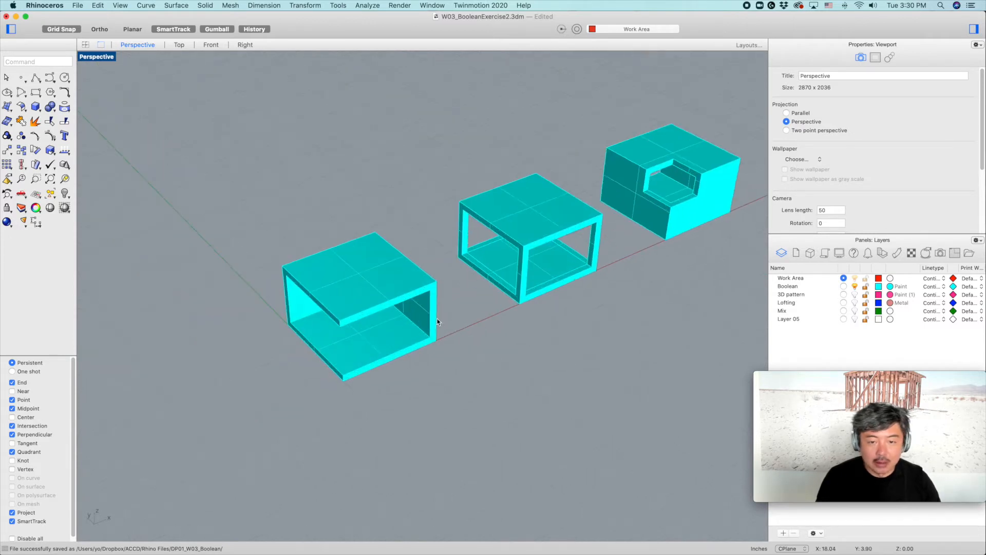
{"action": "mouse_move", "coordinate": [400, 259]}
{"action": "right_mouse_down"}
{"action": "mouse_move", "coordinate": [389, 227]}
{"action": "mouse_move", "coordinate": [399, 223]}
{"action": "mouse_move", "coordinate": [397, 252]}
{"action": "right_mouse_up"}
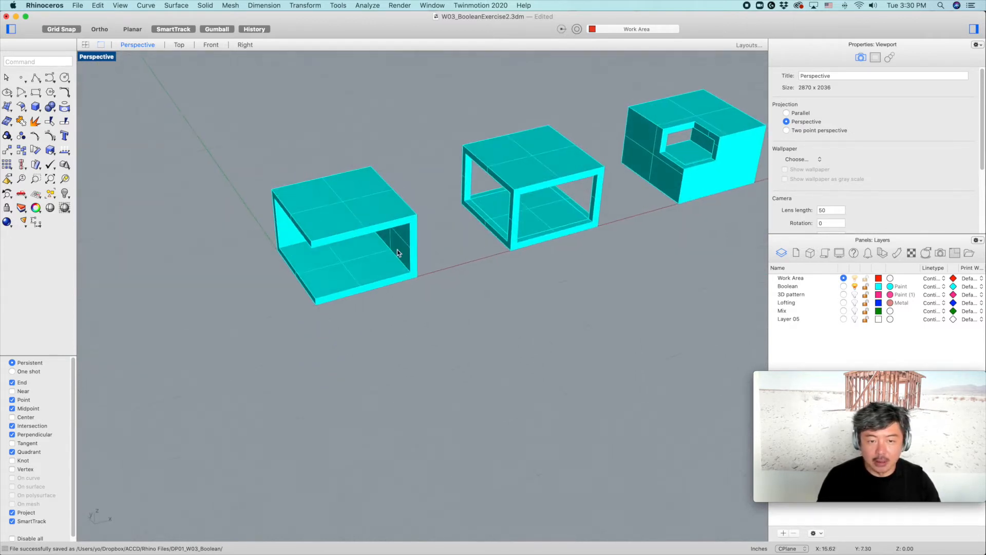
{"action": "left_click", "coordinate": [34, 222]}
Dimension the left cyan box's base with two 15.00 linear dimensions
{"action": "left_click", "coordinate": [316, 304]}
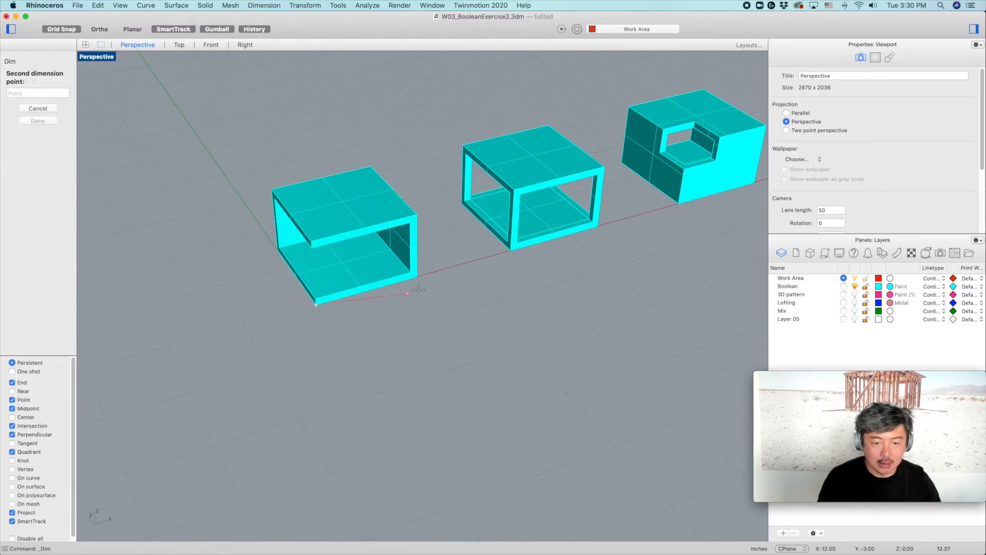
{"action": "left_click", "coordinate": [417, 277]}
{"action": "left_click", "coordinate": [390, 316]}
{"action": "key", "text": "Return"}
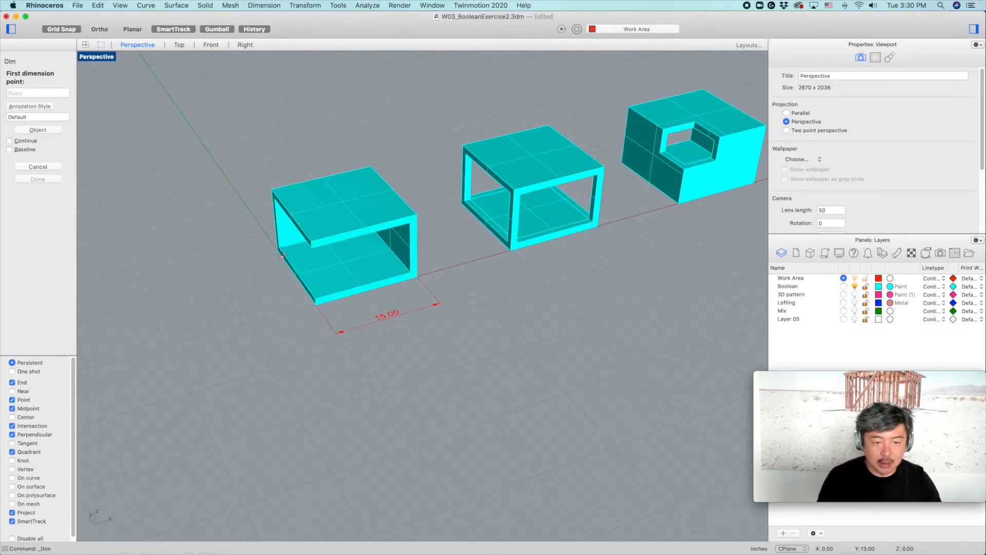
{"action": "left_click", "coordinate": [277, 251]}
{"action": "left_click", "coordinate": [316, 304]}
{"action": "left_click", "coordinate": [267, 313]}
Add a 10.00 height dimension to the left box in the Front view
{"action": "left_click", "coordinate": [390, 284]}
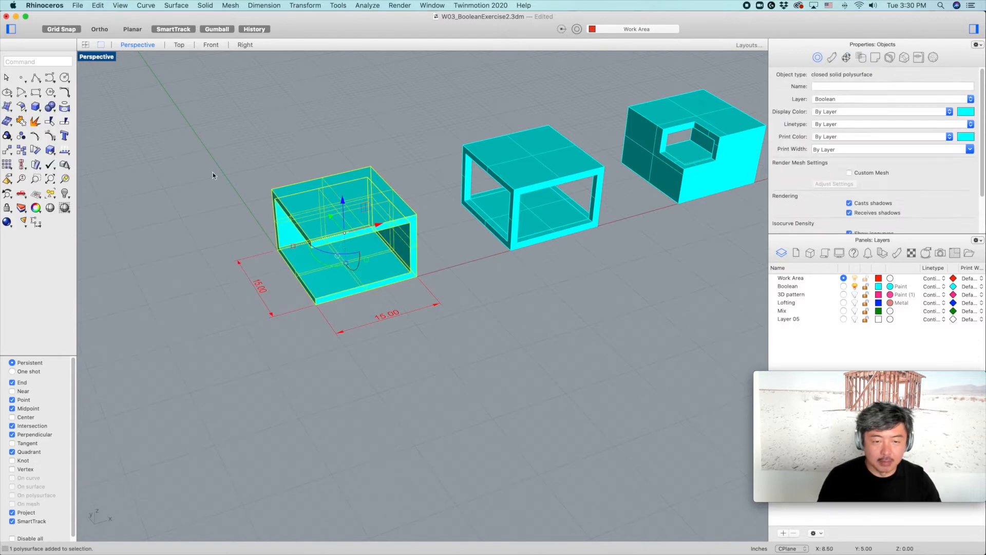
{"action": "double_click", "coordinate": [81, 57]}
{"action": "right_click", "coordinate": [201, 436]}
{"action": "left_click", "coordinate": [164, 409]}
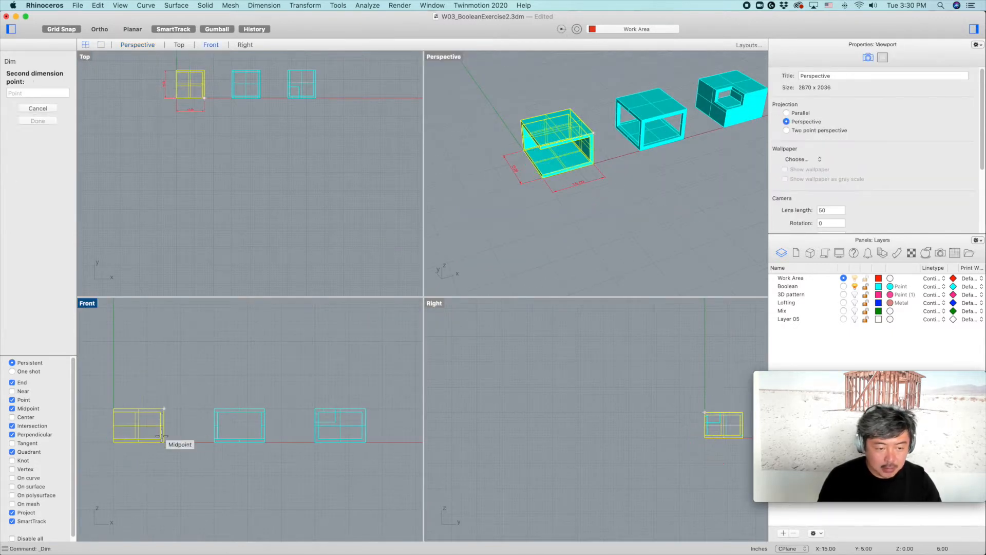
{"action": "left_click", "coordinate": [164, 441]}
{"action": "left_click", "coordinate": [176, 442]}
{"action": "left_click", "coordinate": [492, 224]}
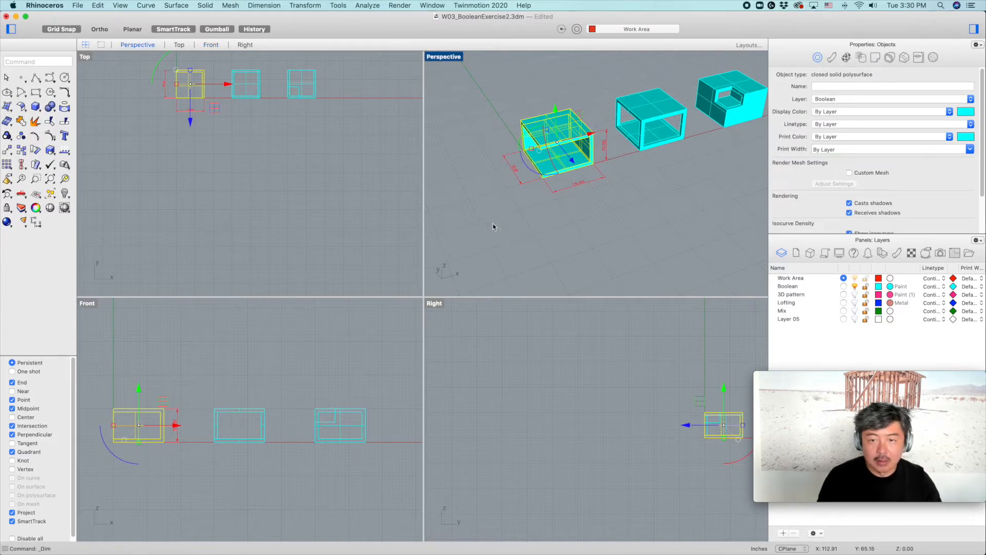
Maximize the Perspective view and orbit to review the dimensioned box
{"action": "left_click", "coordinate": [472, 84]}
{"action": "double_click", "coordinate": [433, 56]}
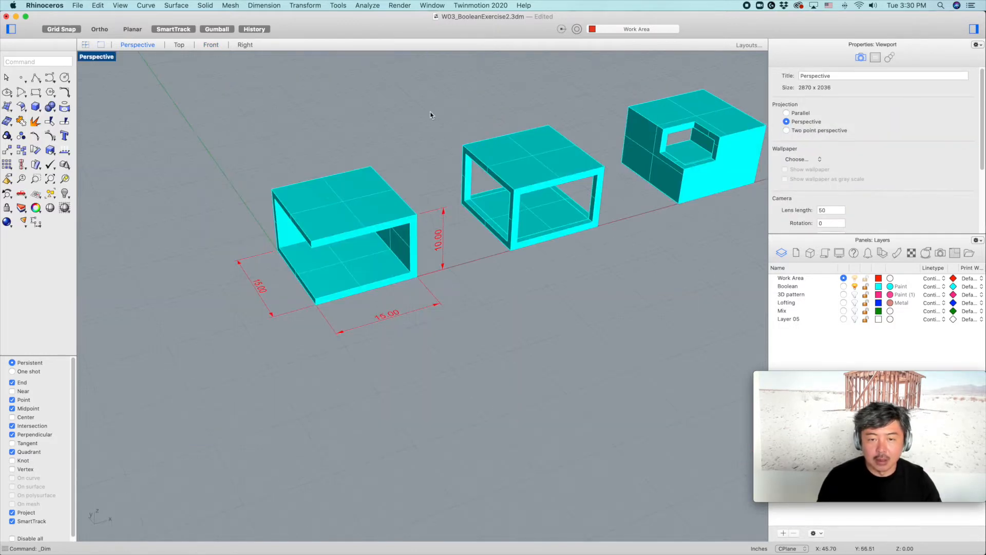
{"action": "scroll", "coordinate": [359, 257], "scroll_direction": "up", "scroll_amount": 6}
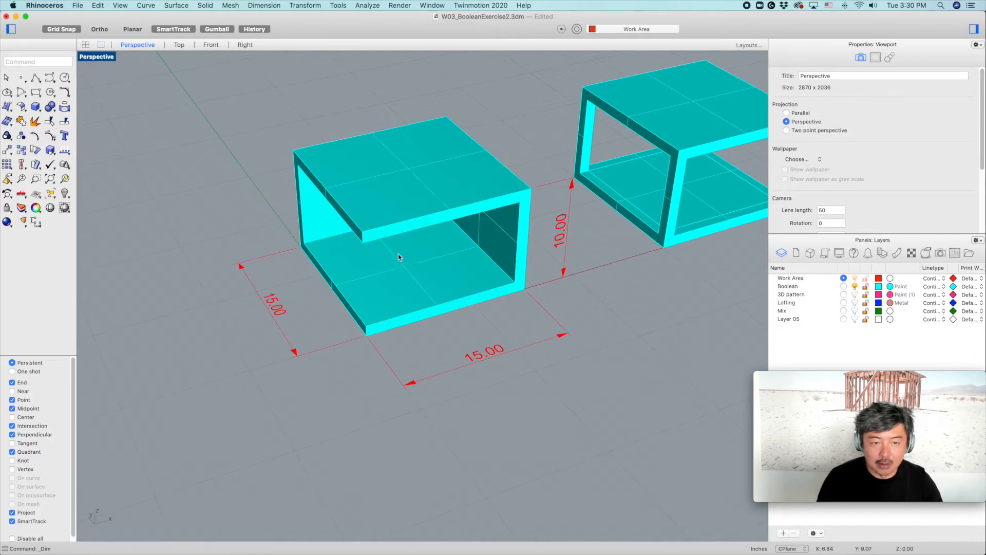
{"action": "right_click_drag", "start_coordinate": [396, 263], "coordinate": [399, 263]}
{"action": "scroll", "coordinate": [417, 282], "scroll_direction": "down", "scroll_amount": 3}
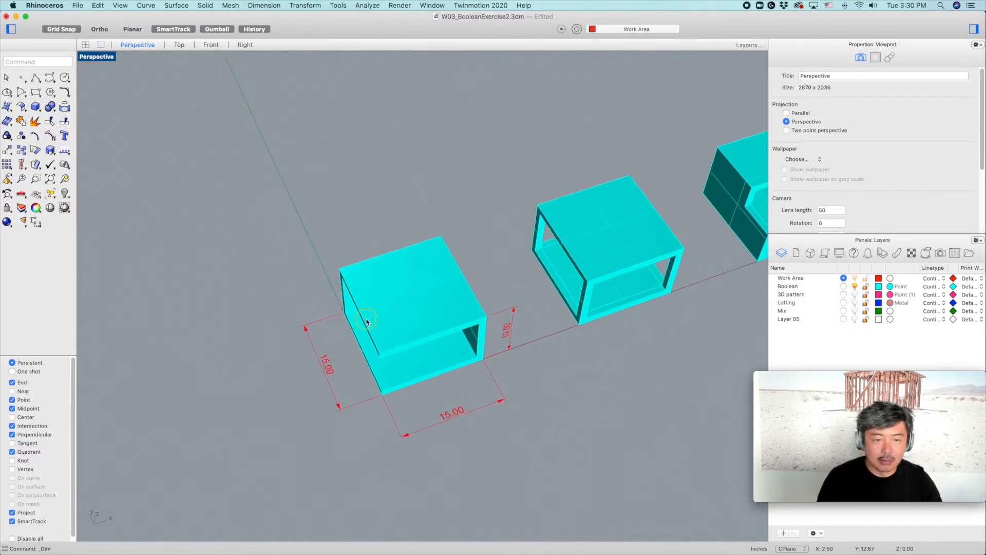
{"action": "right_click_drag", "start_coordinate": [362, 304], "coordinate": [366, 307]}
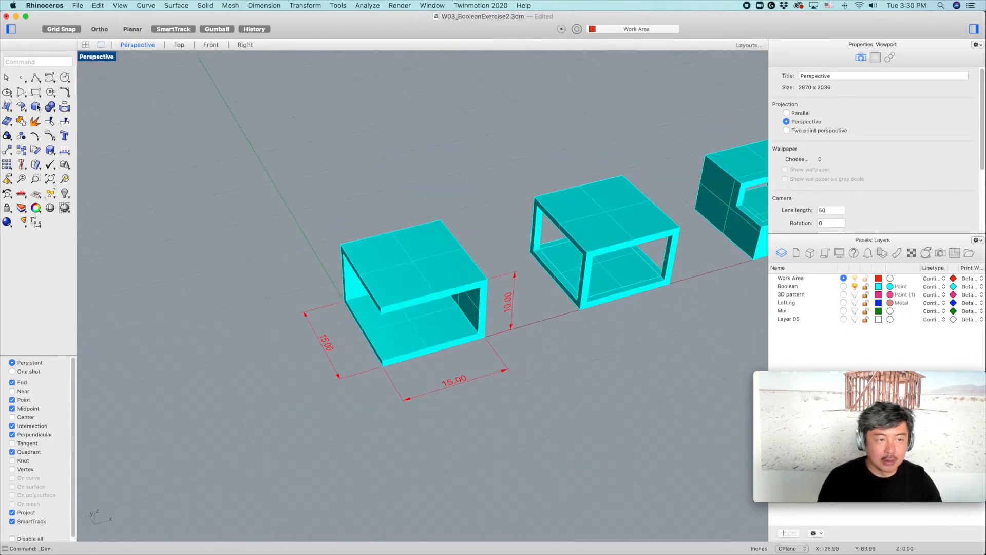
{"action": "left_click", "coordinate": [37, 107]}
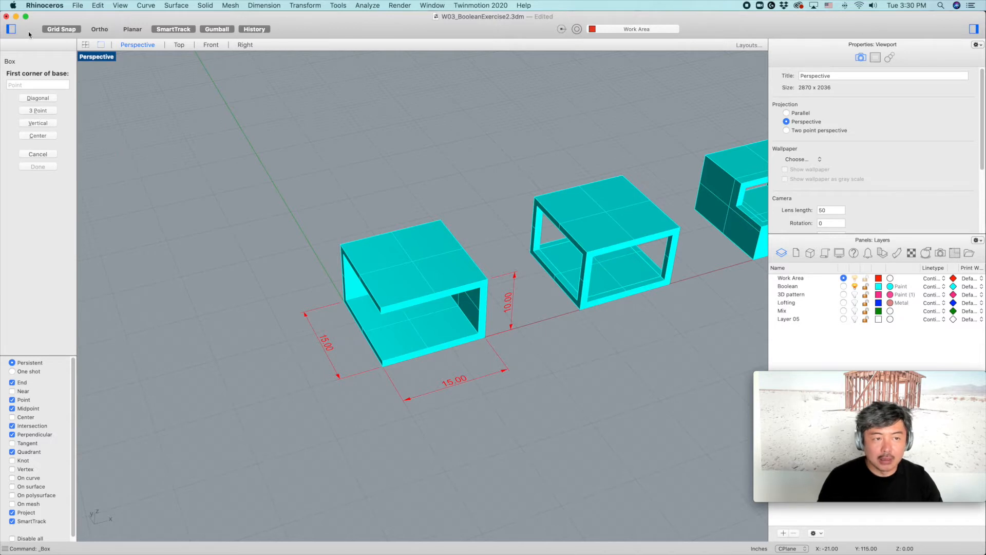
With Grid Snap on, draw a 15 × 15 × 10 box just behind the left cyan box
{"action": "left_click", "coordinate": [62, 30]}
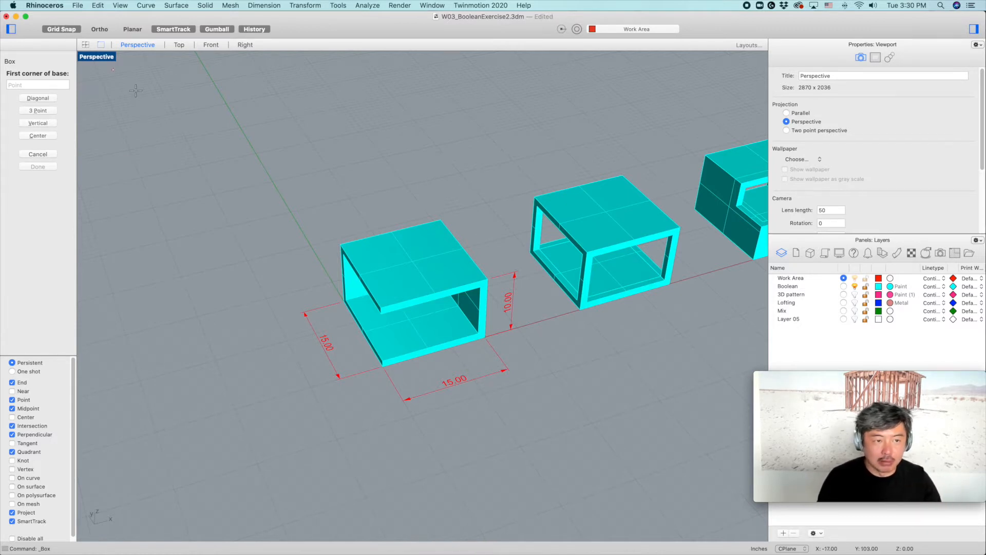
{"action": "left_click", "coordinate": [312, 244]}
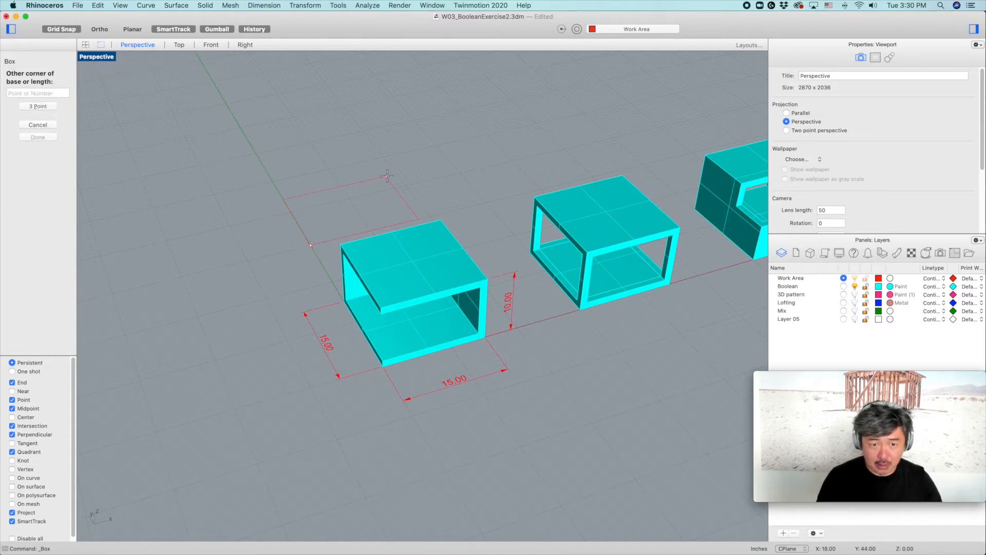
{"action": "type", "text": "1"}
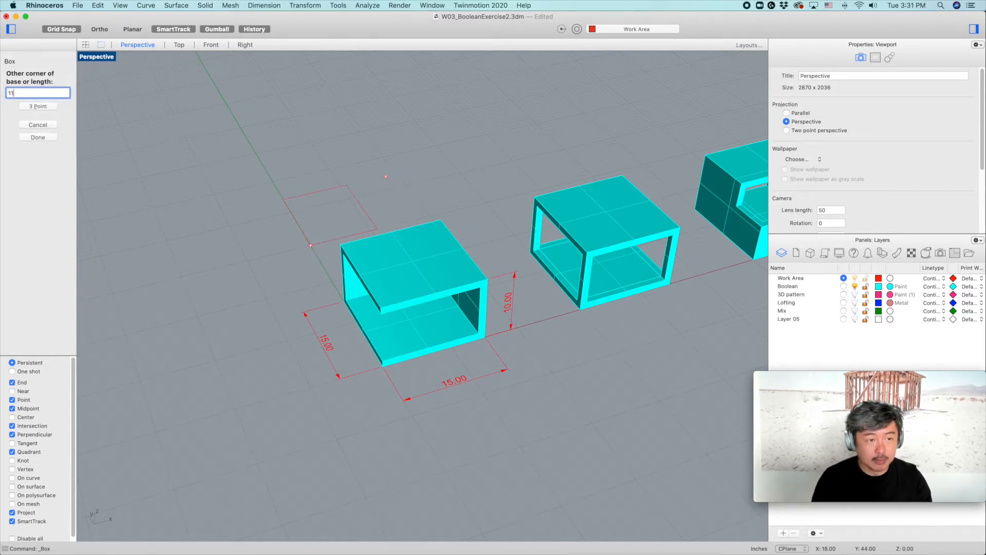
{"action": "type", "text": "5"}
{"action": "left_click", "coordinate": [7, 97]}
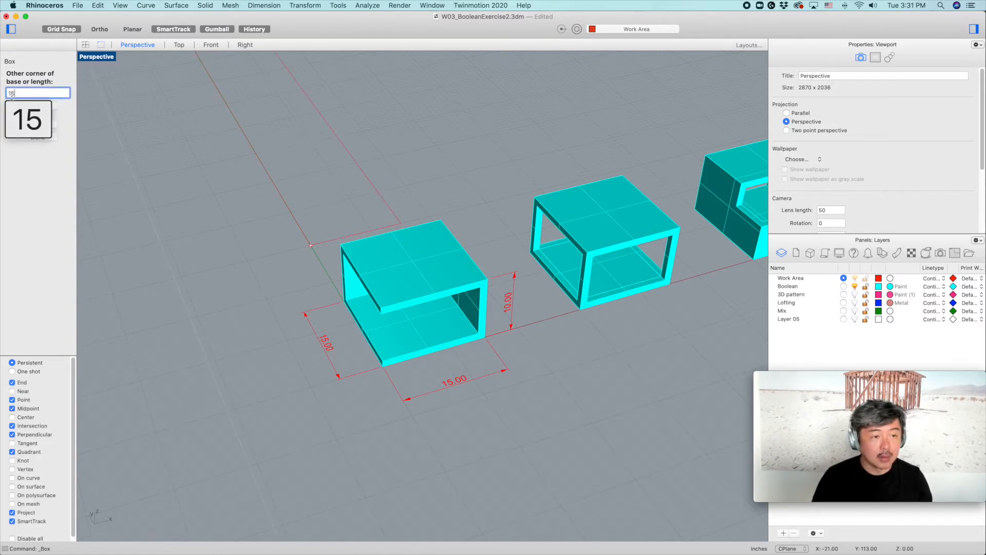
{"action": "key", "text": "Return"}
{"action": "type", "text": "15"}
{"action": "key", "text": "Return"}
{"action": "type", "text": "10"}
{"action": "key", "text": "Return"}
{"action": "mouse_move", "coordinate": [446, 177]}
{"action": "right_mouse_down"}
{"action": "mouse_move", "coordinate": [430, 185]}
{"action": "mouse_move", "coordinate": [454, 179]}
{"action": "right_mouse_up"}
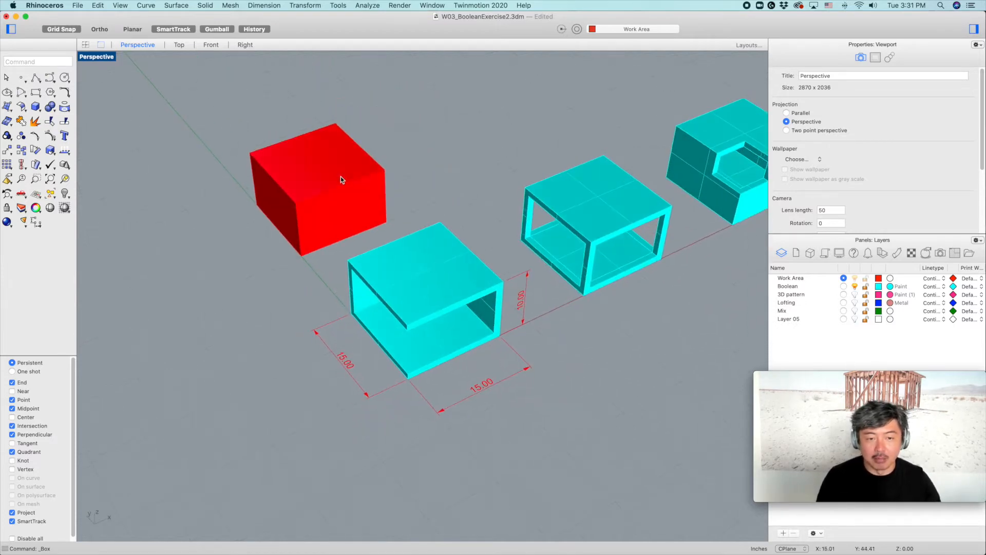
{"action": "left_click", "coordinate": [98, 58]}
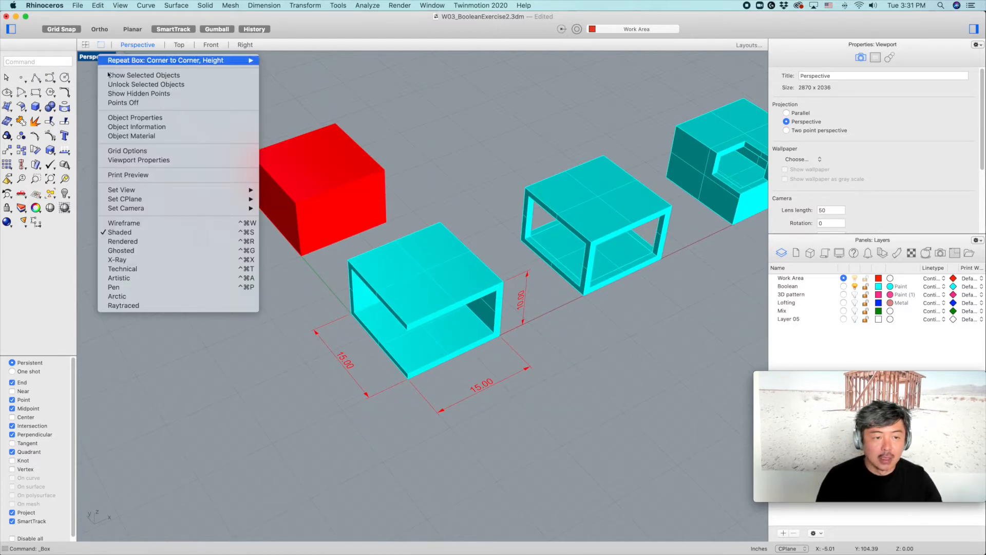
Switch to Ghosted display and show all four views zoomed on the left box
{"action": "left_click", "coordinate": [175, 250]}
{"action": "right_click_drag", "start_coordinate": [452, 165], "coordinate": [362, 169]}
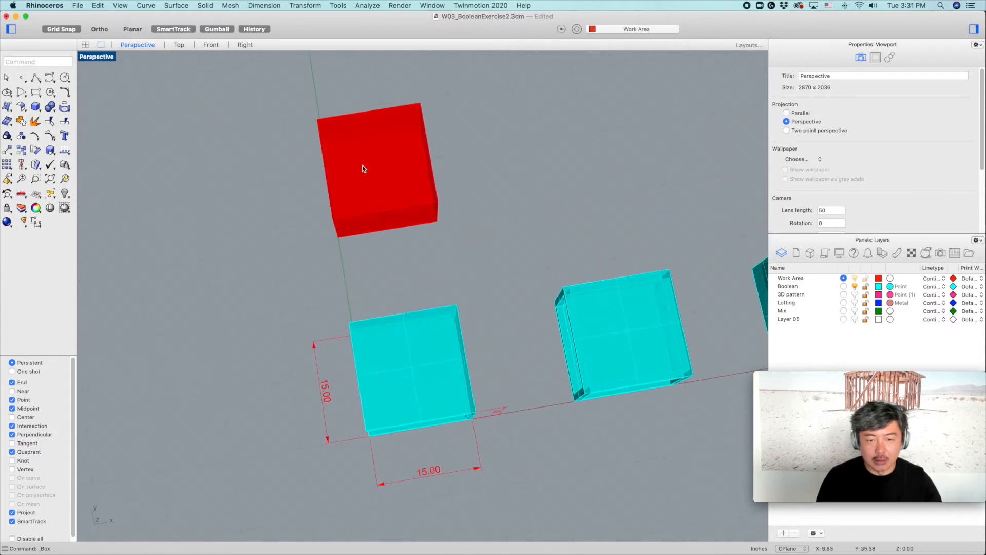
{"action": "double_click", "coordinate": [89, 57]}
{"action": "right_click_drag", "start_coordinate": [210, 99], "coordinate": [238, 163]}
{"action": "scroll", "coordinate": [237, 121], "scroll_direction": "up", "scroll_amount": 3}
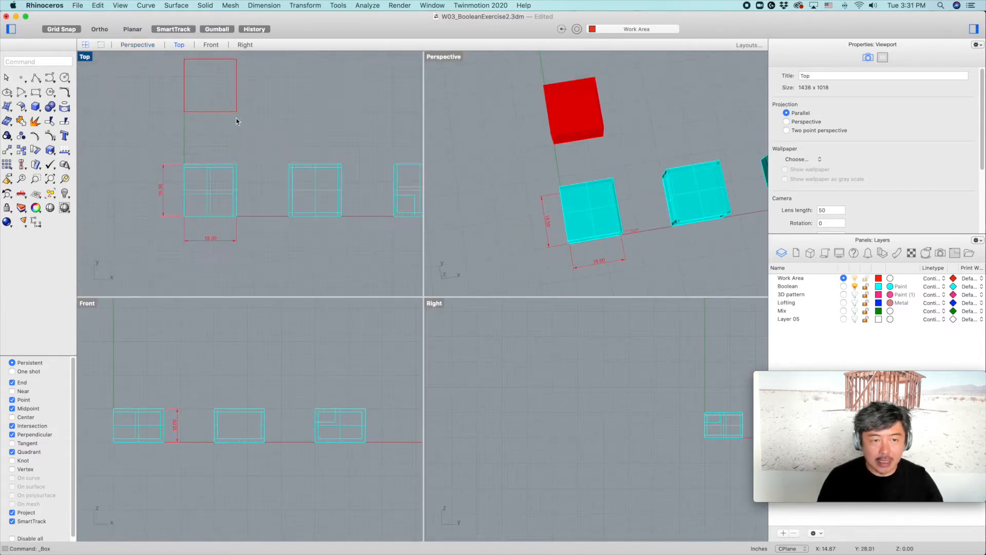
{"action": "right_click_drag", "start_coordinate": [594, 201], "coordinate": [621, 155]}
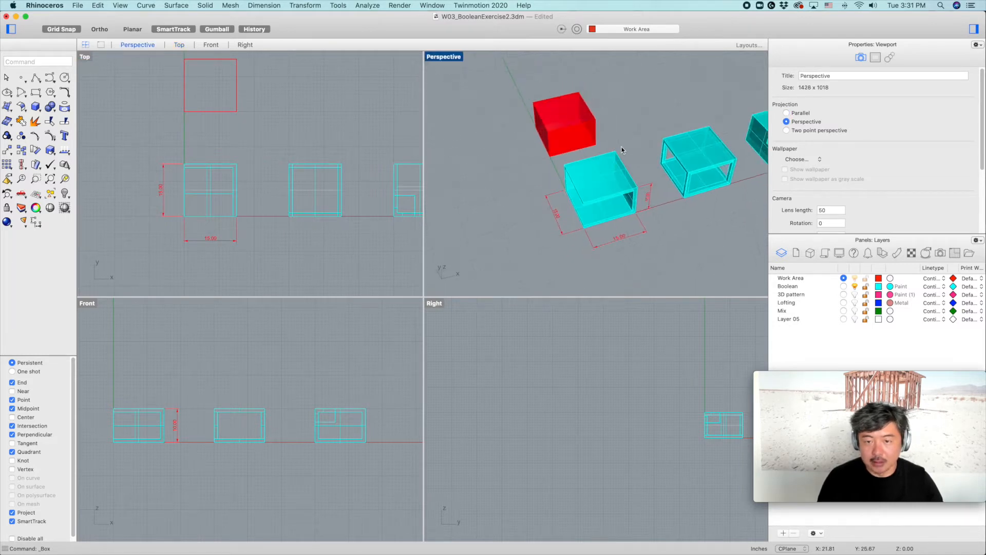
{"action": "scroll", "coordinate": [607, 199], "scroll_direction": "up", "scroll_amount": 5}
{"action": "right_click_drag", "start_coordinate": [606, 199], "coordinate": [601, 131]}
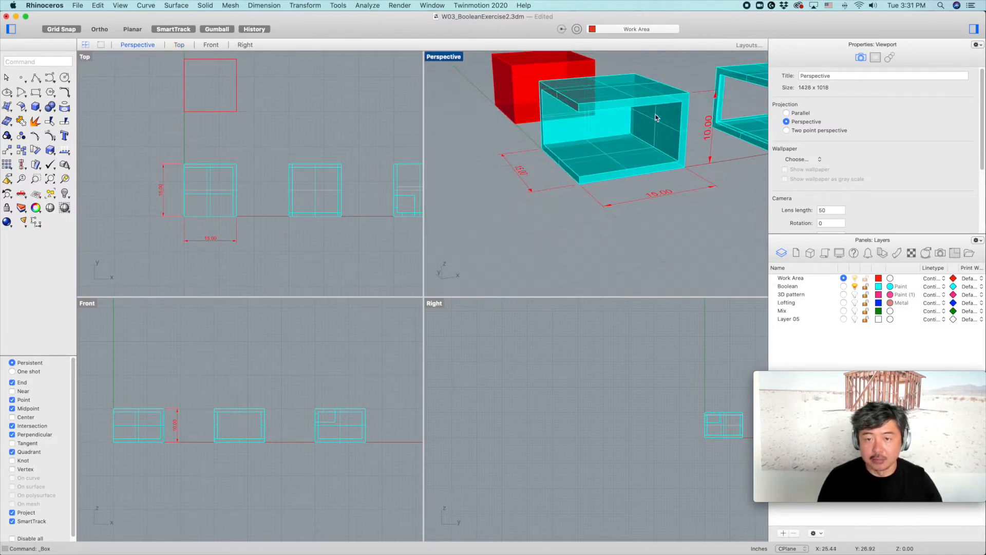
Start a new box with base corners from the red square's corner in the Top view
{"action": "left_click", "coordinate": [36, 107]}
{"action": "scroll", "coordinate": [261, 103], "scroll_direction": "up", "scroll_amount": 6}
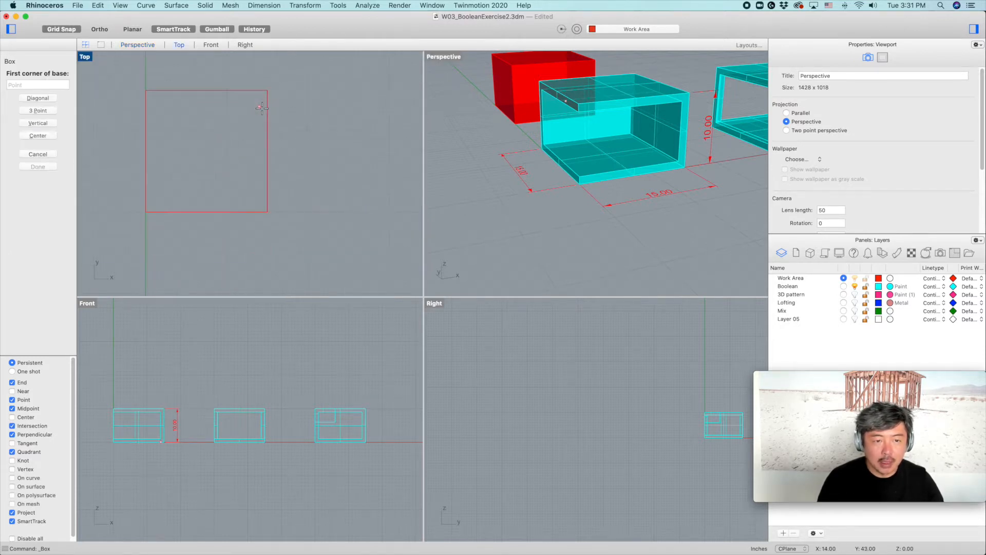
{"action": "scroll", "coordinate": [307, 110], "scroll_direction": "up", "scroll_amount": 4}
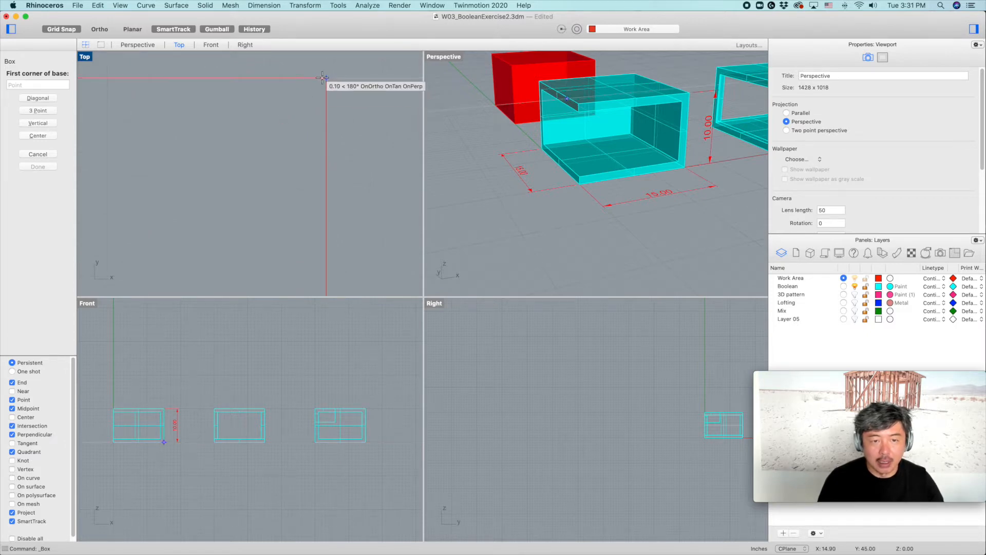
{"action": "left_click", "coordinate": [282, 123]}
{"action": "scroll", "coordinate": [280, 127], "scroll_direction": "down", "scroll_amount": 18}
{"action": "right_click_drag", "start_coordinate": [265, 161], "coordinate": [295, 133]}
{"action": "scroll", "coordinate": [231, 185], "scroll_direction": "up", "scroll_amount": 4}
{"action": "scroll", "coordinate": [227, 191], "scroll_direction": "up", "scroll_amount": 2}
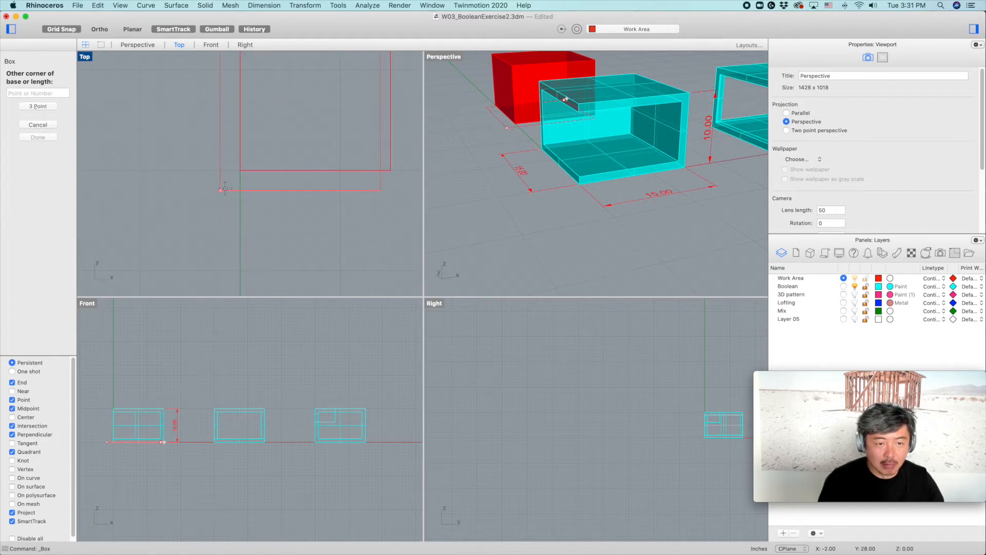
{"action": "left_click", "coordinate": [225, 189]}
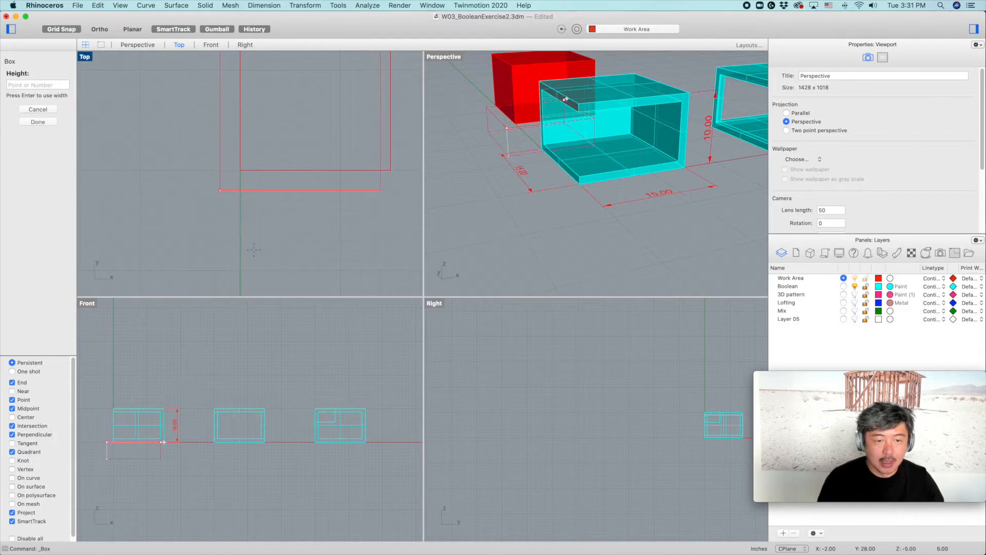
Set the new box's height to 8 in the Front view
{"action": "right_click_drag", "start_coordinate": [189, 390], "coordinate": [358, 404]}
{"action": "scroll", "coordinate": [285, 408], "scroll_direction": "up", "scroll_amount": 10}
{"action": "scroll", "coordinate": [358, 404], "scroll_direction": "up", "scroll_amount": 2}
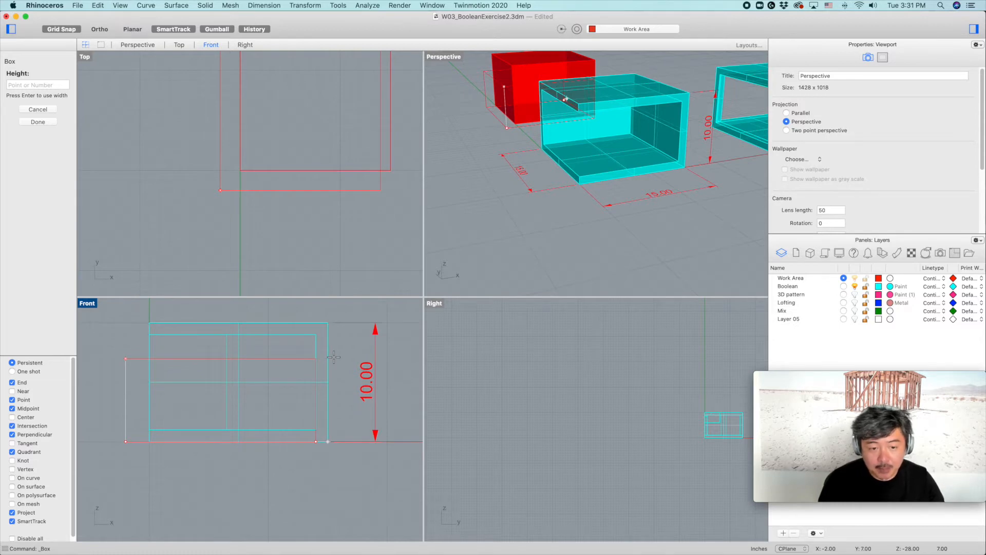
{"action": "scroll", "coordinate": [330, 347], "scroll_direction": "up", "scroll_amount": 2}
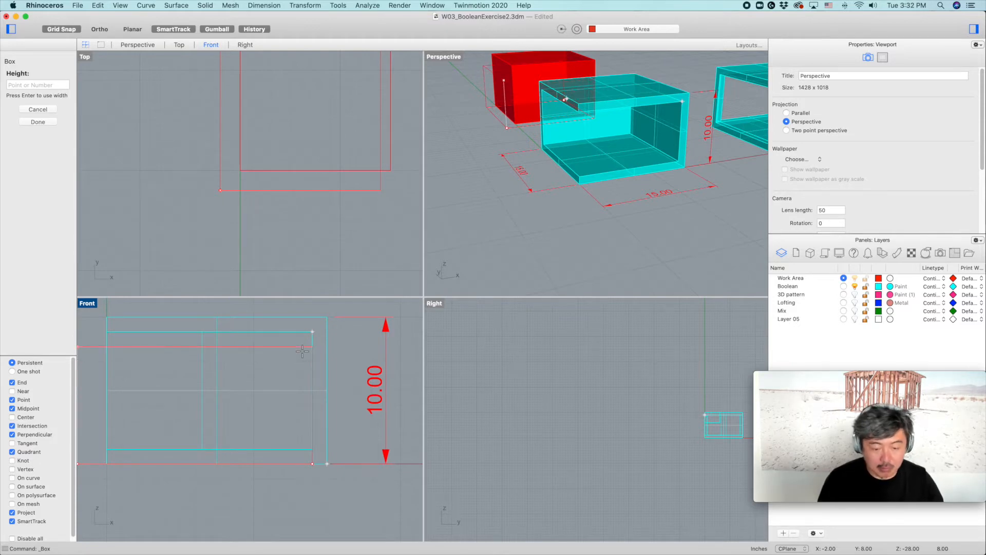
{"action": "left_click", "coordinate": [302, 351]}
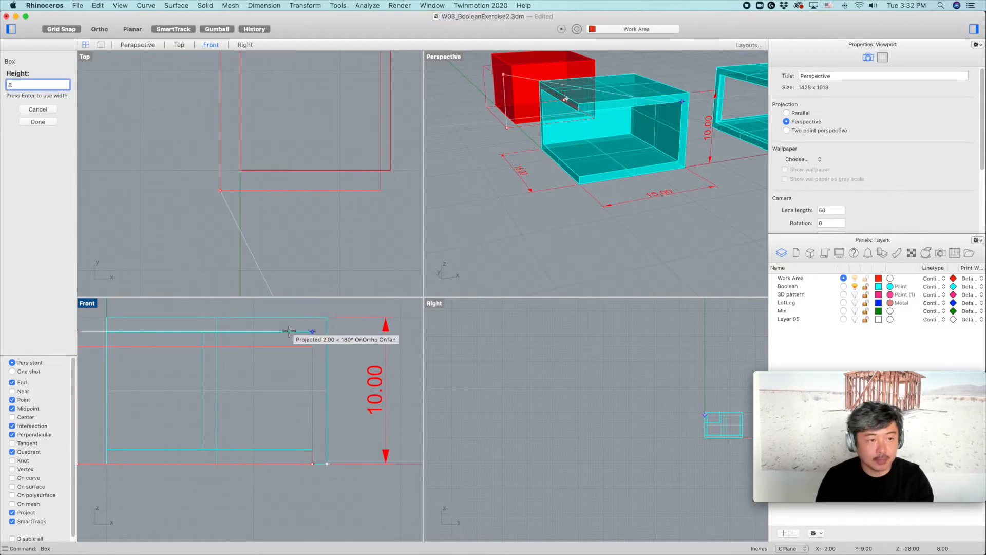
{"action": "left_click", "coordinate": [501, 223]}
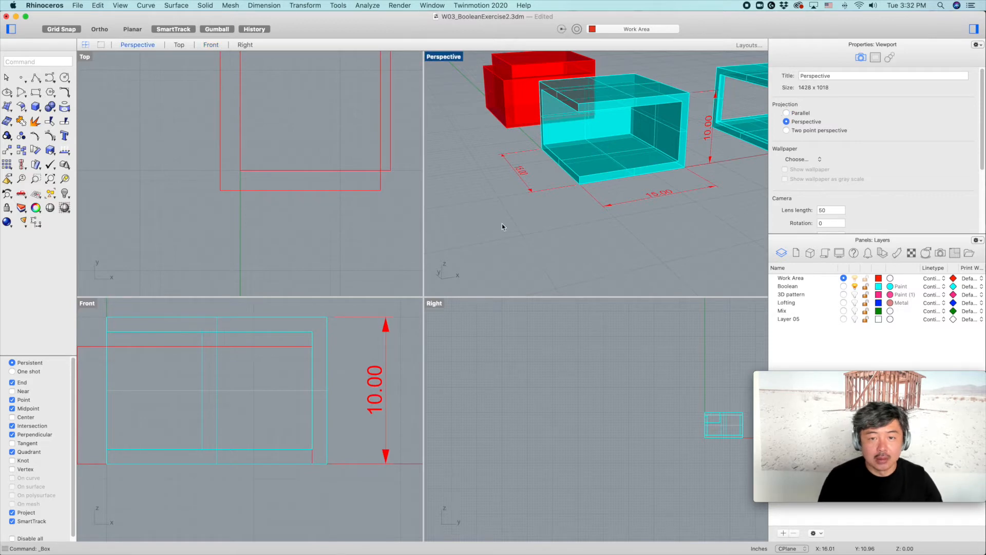
Raise the lower red slab upward with the Gumball in the side view
{"action": "double_click", "coordinate": [445, 57]}
{"action": "right_click_drag", "start_coordinate": [506, 179], "coordinate": [517, 192]}
{"action": "scroll", "coordinate": [514, 192], "scroll_direction": "down", "scroll_amount": 7}
{"action": "right_click_drag", "start_coordinate": [464, 174], "coordinate": [473, 233]}
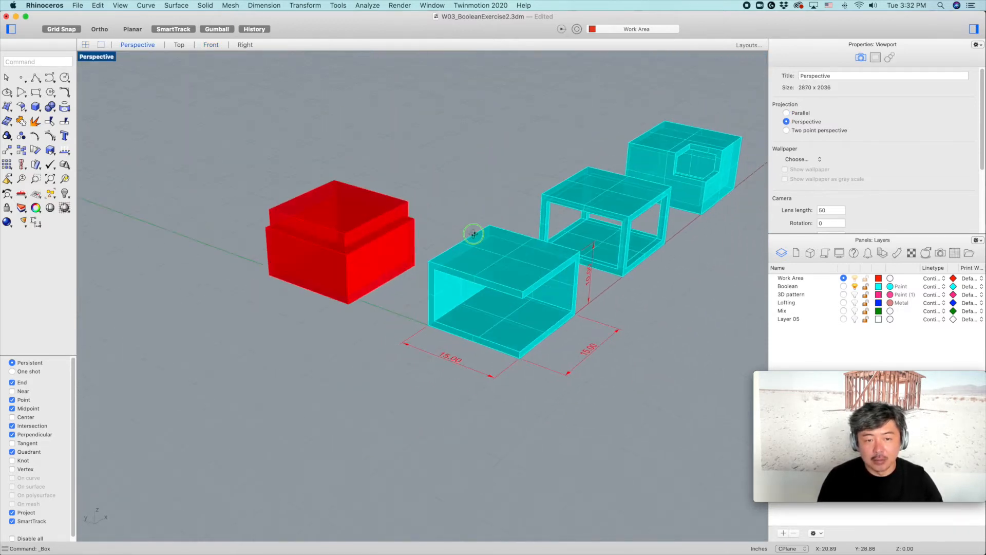
{"action": "scroll", "coordinate": [402, 248], "scroll_direction": "up", "scroll_amount": 4}
{"action": "scroll", "coordinate": [402, 247], "scroll_direction": "up", "scroll_amount": 2}
{"action": "right_click_drag", "start_coordinate": [458, 280], "coordinate": [442, 249]}
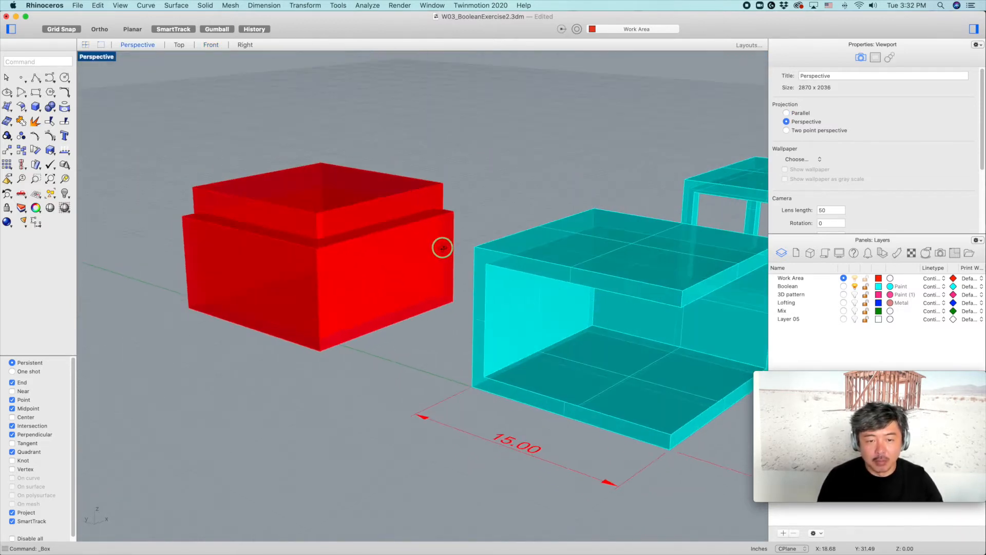
{"action": "double_click", "coordinate": [90, 57]}
{"action": "scroll", "coordinate": [613, 399], "scroll_direction": "down", "scroll_amount": 10}
{"action": "right_click_drag", "start_coordinate": [634, 401], "coordinate": [570, 379]}
{"action": "scroll", "coordinate": [600, 399], "scroll_direction": "up", "scroll_amount": 15}
{"action": "scroll", "coordinate": [590, 378], "scroll_direction": "up", "scroll_amount": 7}
{"action": "left_click", "coordinate": [594, 379]}
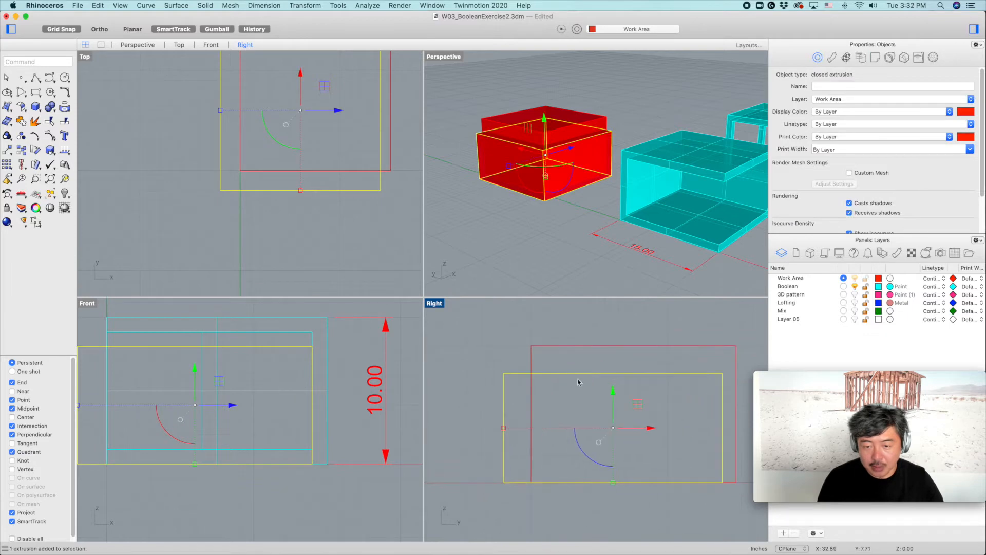
{"action": "left_click_drag", "start_coordinate": [613, 399], "coordinate": [614, 384]}
{"action": "left_click", "coordinate": [472, 211]}
Copy both overlapping red boxes to a spot beside the originals
{"action": "double_click", "coordinate": [449, 56]}
{"action": "right_click_drag", "start_coordinate": [448, 59], "coordinate": [381, 293]}
{"action": "right_click_drag", "start_coordinate": [442, 160], "coordinate": [446, 153]}
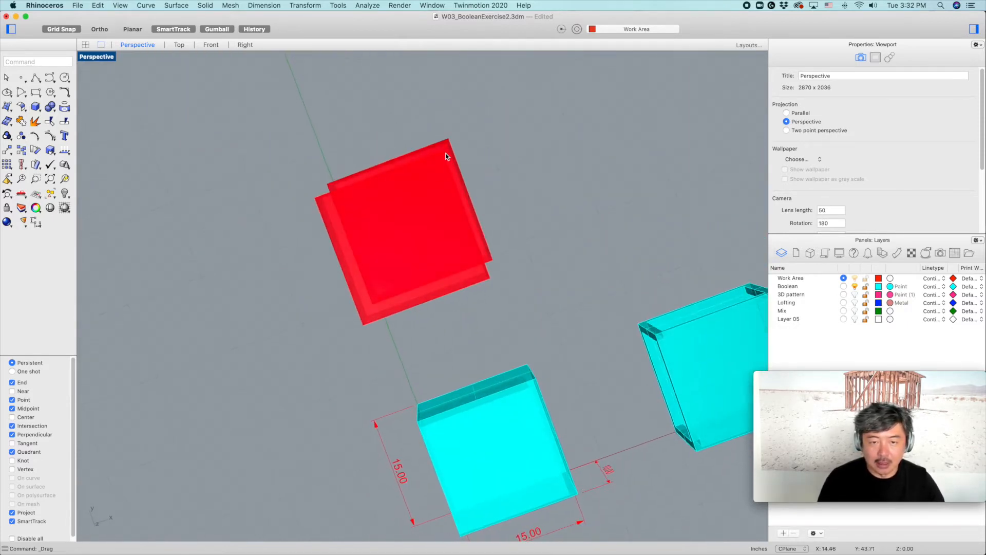
{"action": "right_click_drag", "start_coordinate": [446, 157], "coordinate": [403, 293]}
{"action": "right_click_drag", "start_coordinate": [376, 328], "coordinate": [408, 324]}
{"action": "left_click_drag", "start_coordinate": [418, 370], "coordinate": [349, 263]}
{"action": "type", "text": "co"}
{"action": "key", "text": "Return"}
{"action": "left_click", "coordinate": [350, 298]}
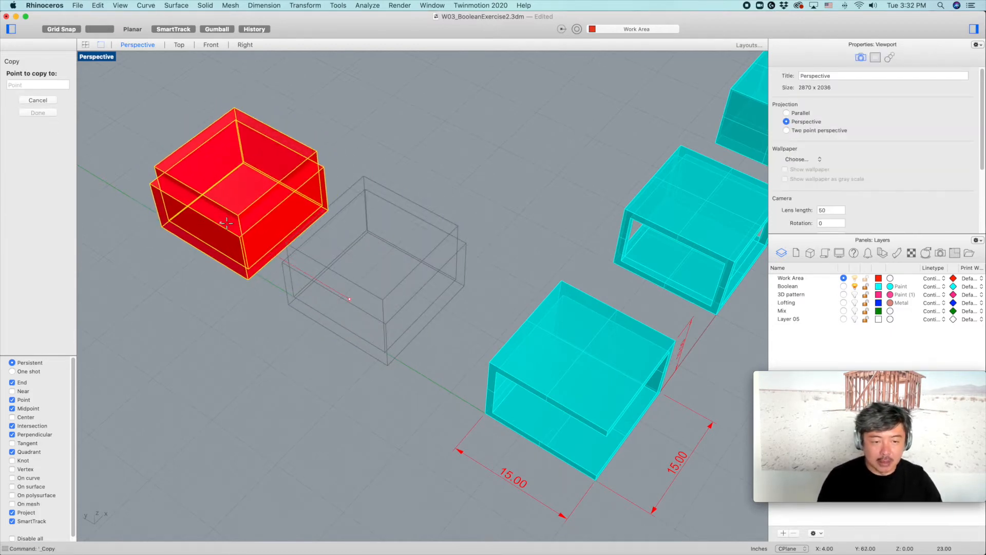
{"action": "left_click", "coordinate": [241, 205], "text": "shift"}
{"action": "key", "text": "Return"}
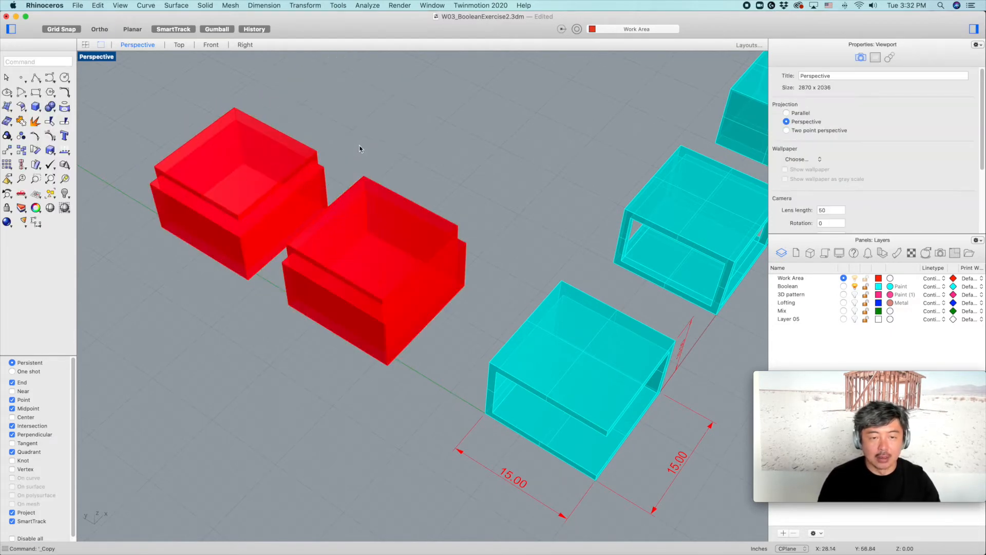
{"action": "right_click_drag", "start_coordinate": [359, 149], "coordinate": [325, 178]}
{"action": "type", "text": "b"}
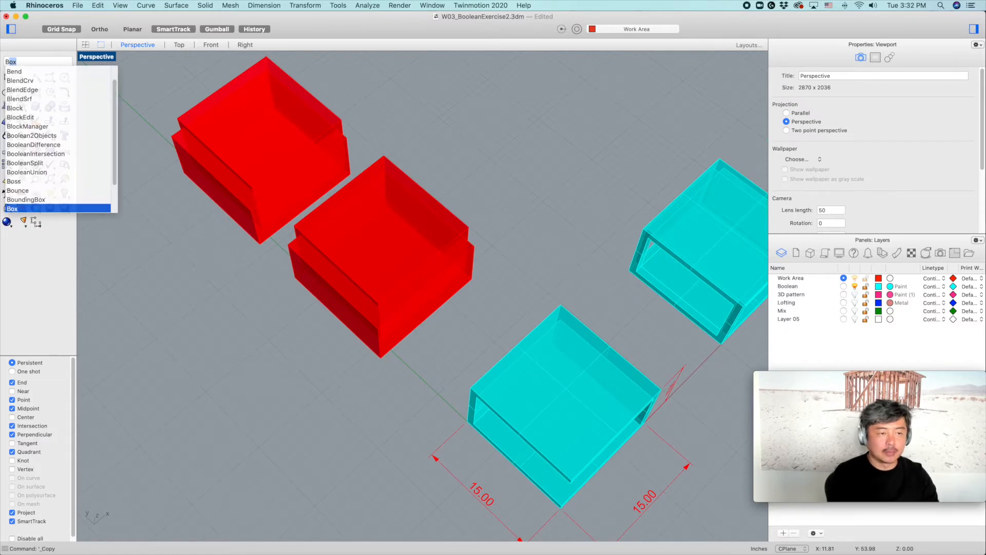
{"action": "type", "text": "oolean"}
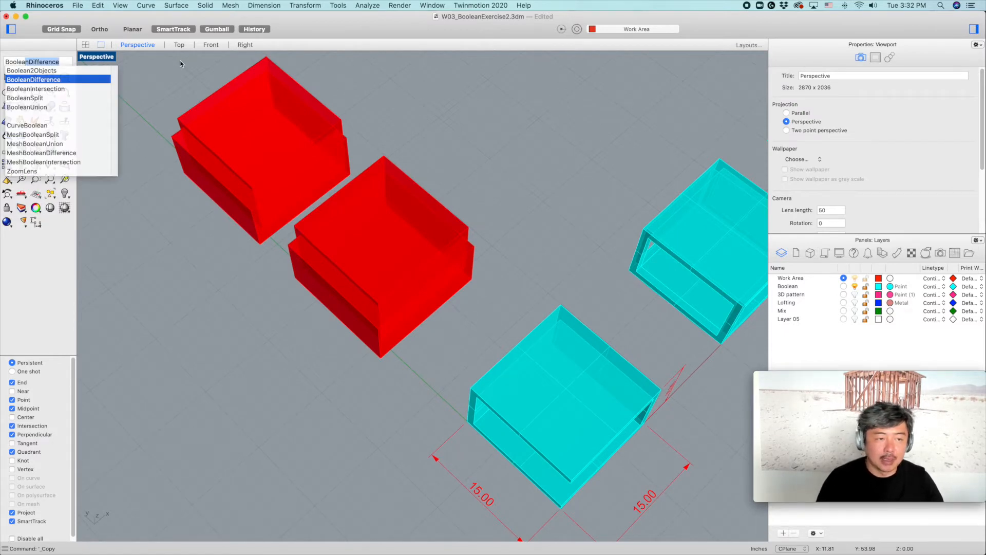
Boolean-difference the red slab from the upper-left red box
{"action": "key", "text": "super"}
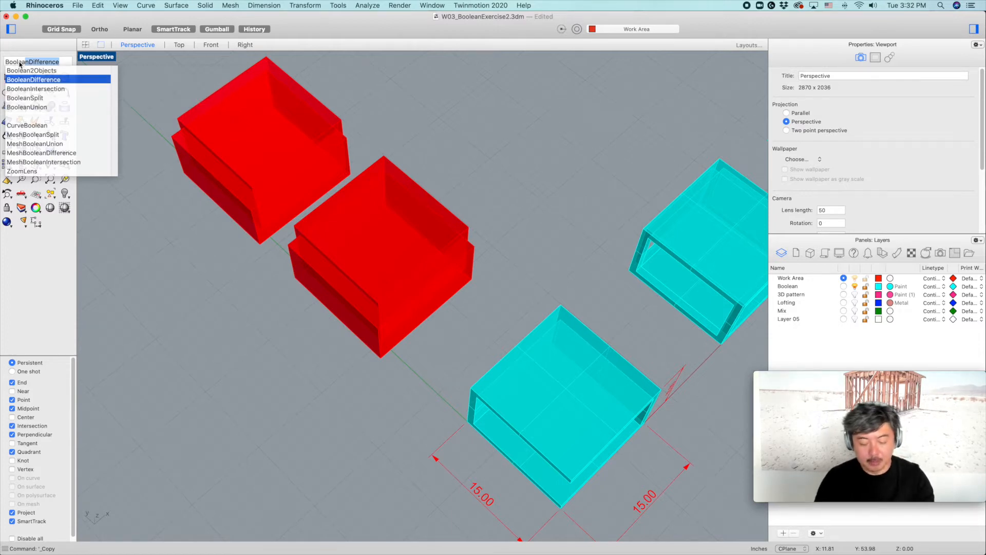
{"action": "key", "text": "Return"}
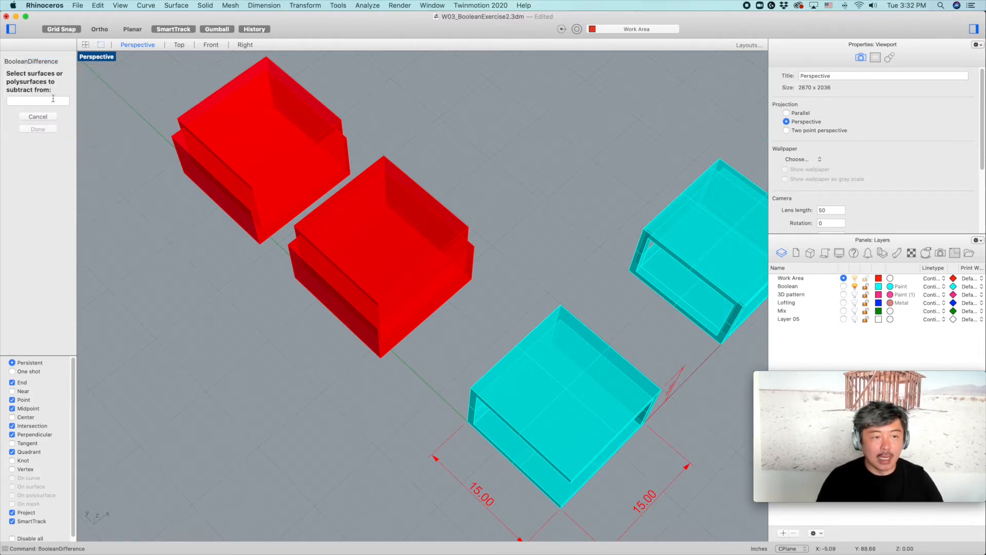
{"action": "left_click", "coordinate": [278, 70]}
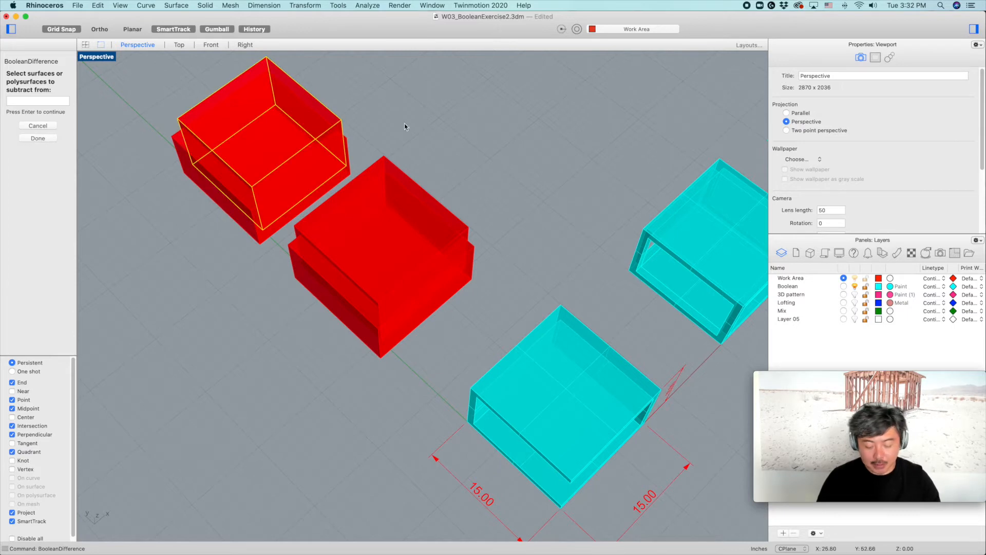
{"action": "key", "text": "Return"}
{"action": "left_click", "coordinate": [258, 219]}
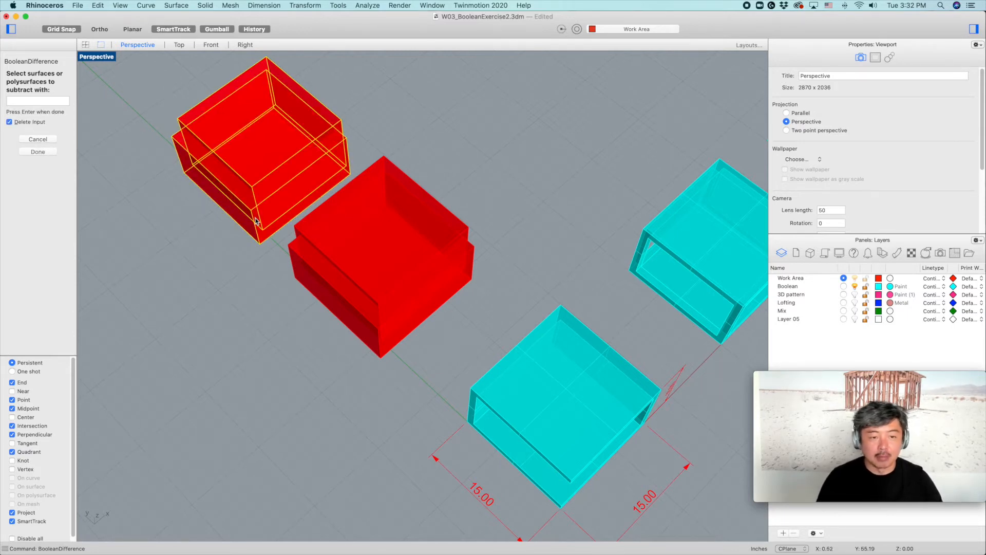
{"action": "key", "text": "Return"}
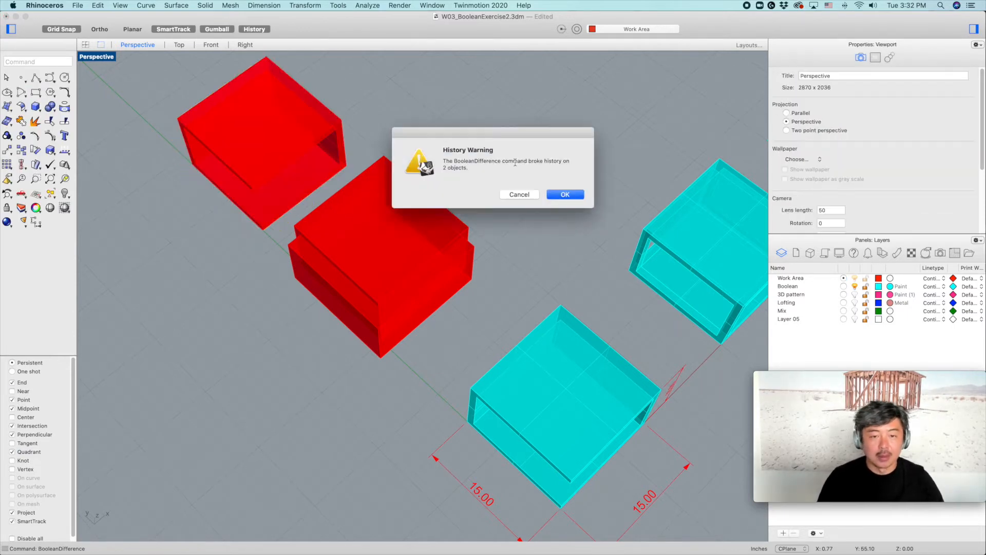
Dismiss the History Warning and turn off history recording
{"action": "left_click", "coordinate": [565, 195]}
{"action": "right_click_drag", "start_coordinate": [498, 194], "coordinate": [272, 61]}
{"action": "left_click", "coordinate": [254, 29]}
{"action": "right_click_drag", "start_coordinate": [325, 186], "coordinate": [539, 220]}
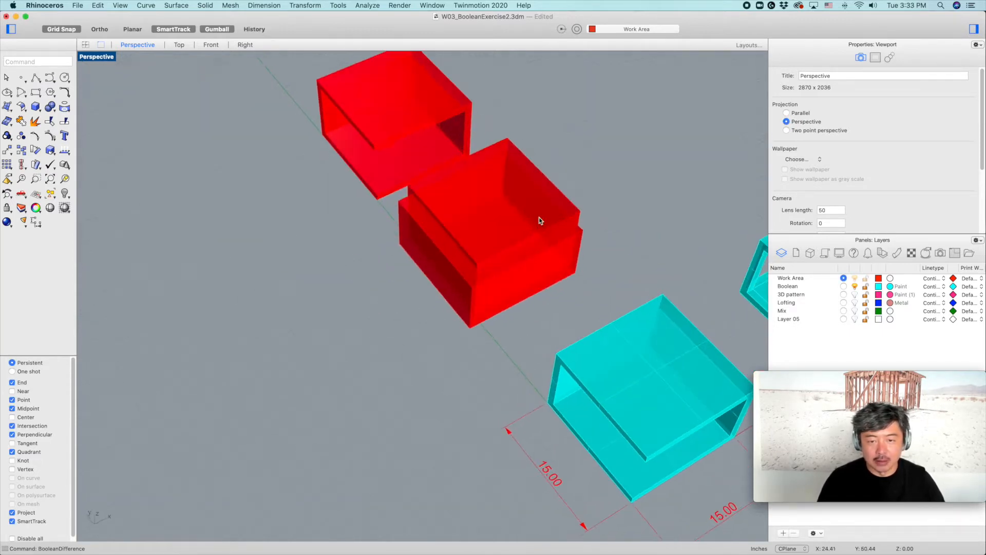
Draw a 10 × 10 × 10 red box behind the middle cyan tile
{"action": "left_click", "coordinate": [558, 191]}
{"action": "left_click", "coordinate": [608, 223]}
{"action": "right_click_drag", "start_coordinate": [609, 223], "coordinate": [508, 306]}
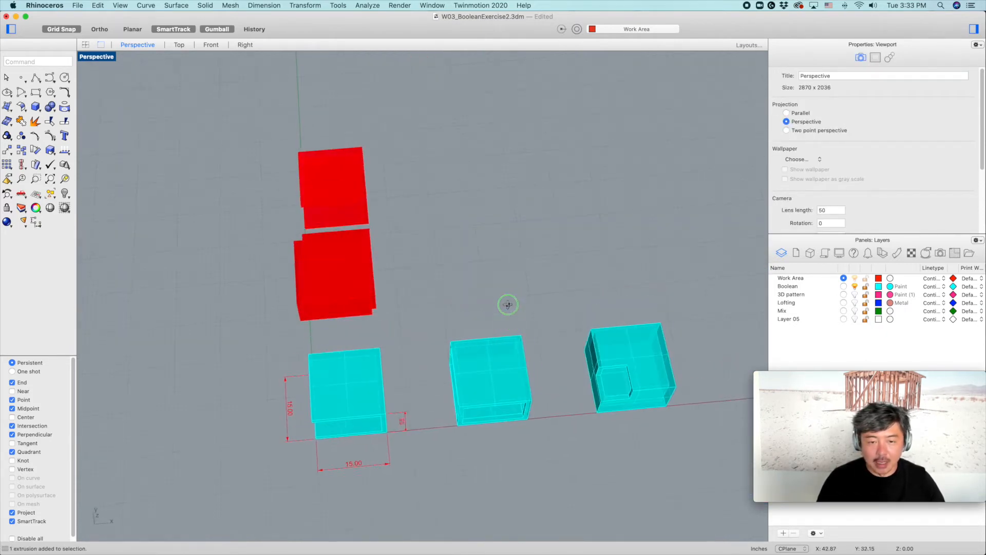
{"action": "scroll", "coordinate": [465, 312], "scroll_direction": "up", "scroll_amount": 3}
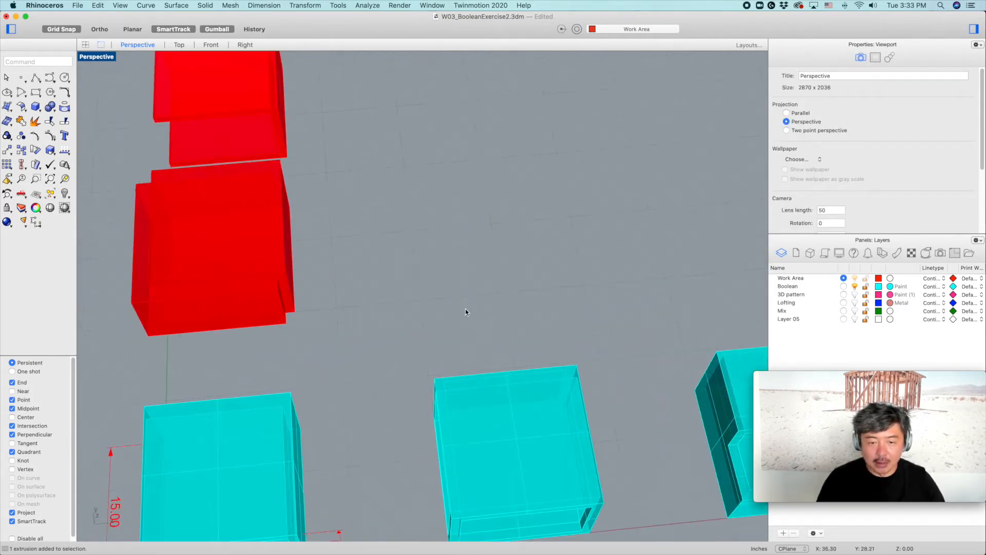
{"action": "left_click", "coordinate": [35, 106]}
{"action": "type", "text": "10"}
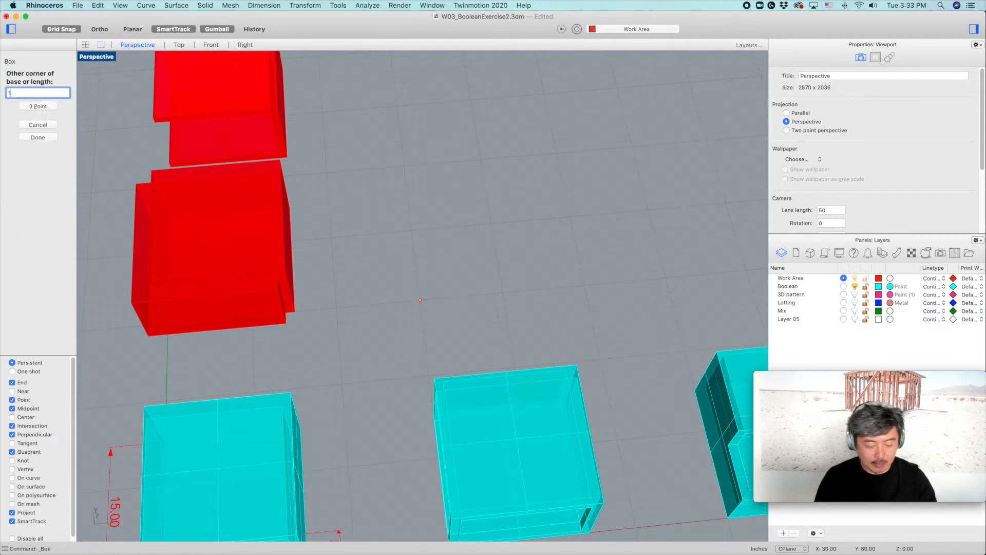
{"action": "key", "text": "Return"}
{"action": "type", "text": "10"}
{"action": "key", "text": "Return"}
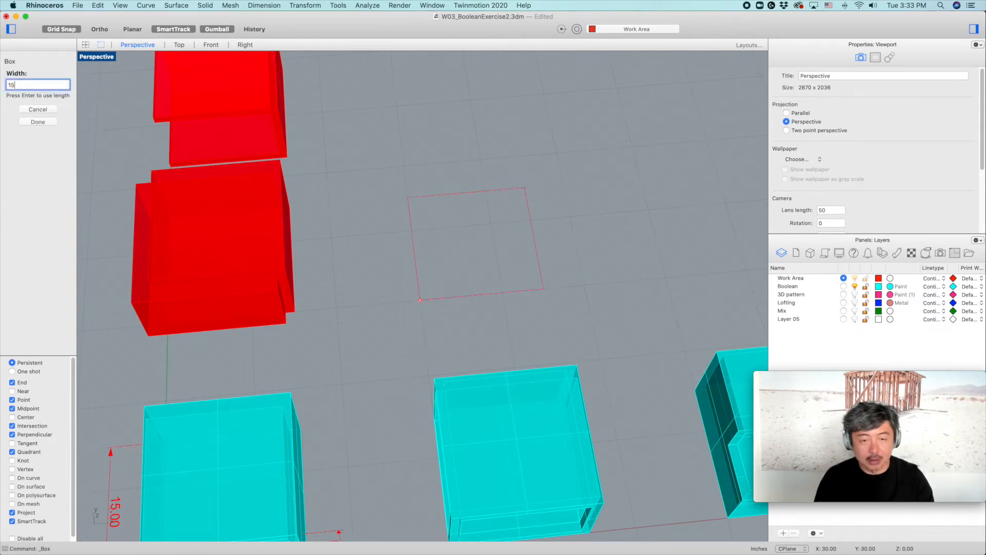
{"action": "type", "text": "10"}
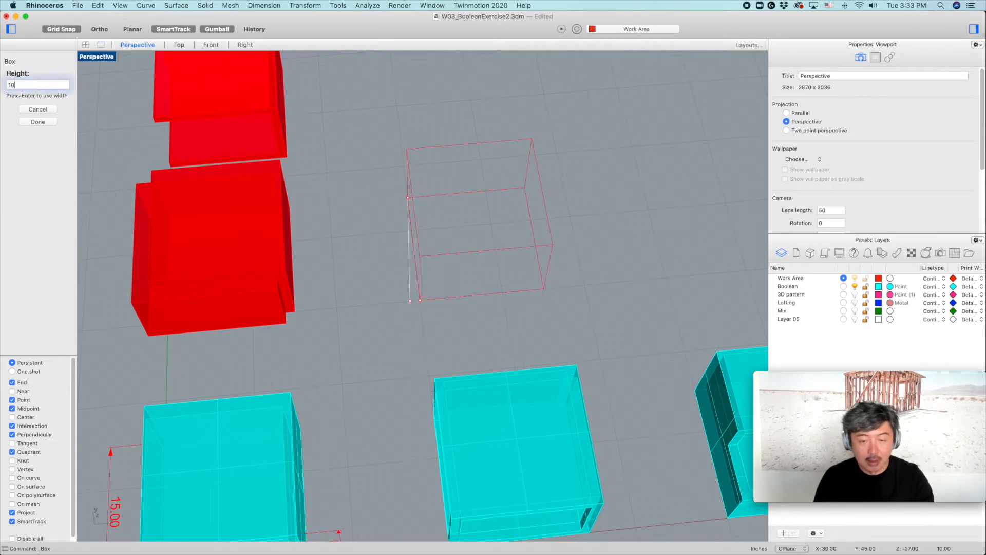
{"action": "key", "text": "Return"}
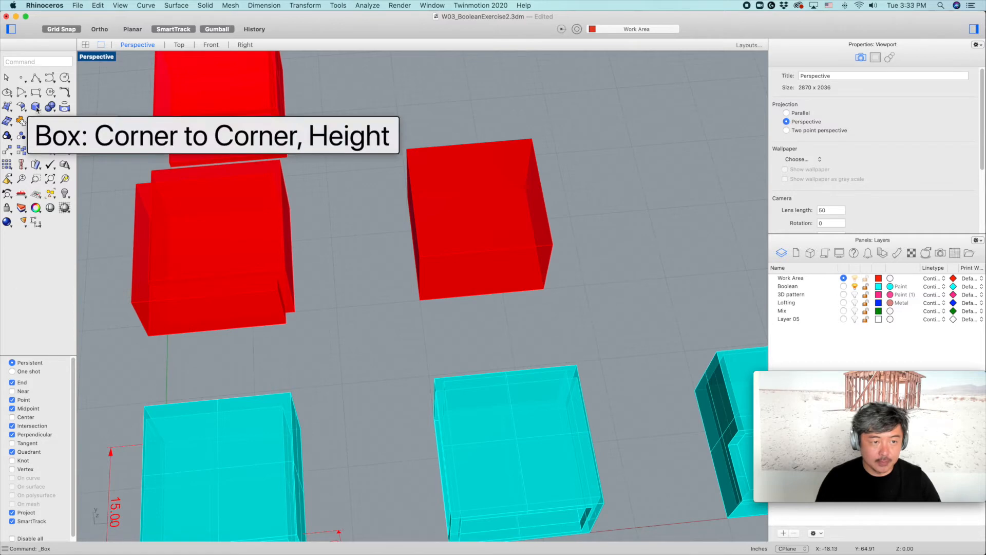
Orbit the view to inspect the new box from eye level and from above
{"action": "scroll", "coordinate": [566, 352], "scroll_direction": "down", "scroll_amount": 5}
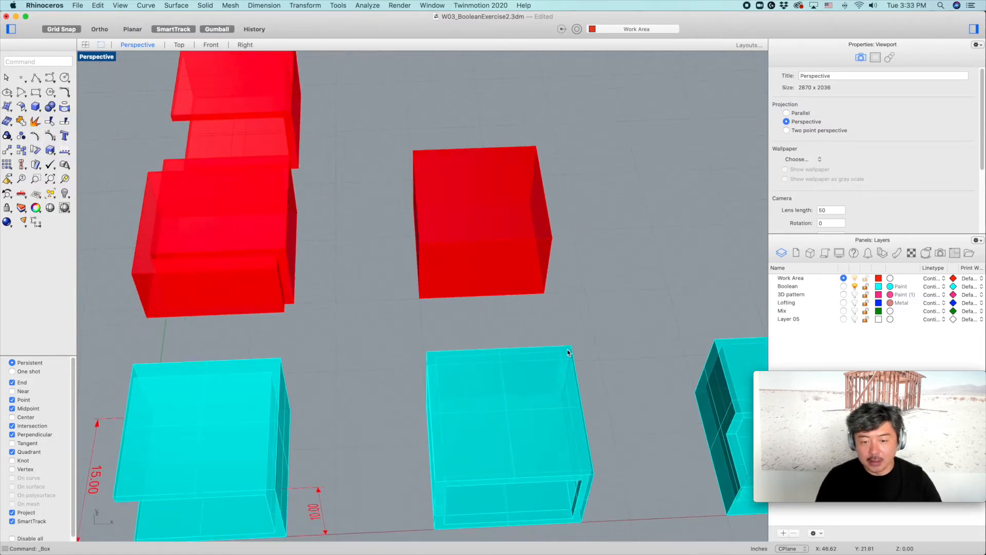
{"action": "right_click_drag", "start_coordinate": [551, 346], "coordinate": [537, 324]}
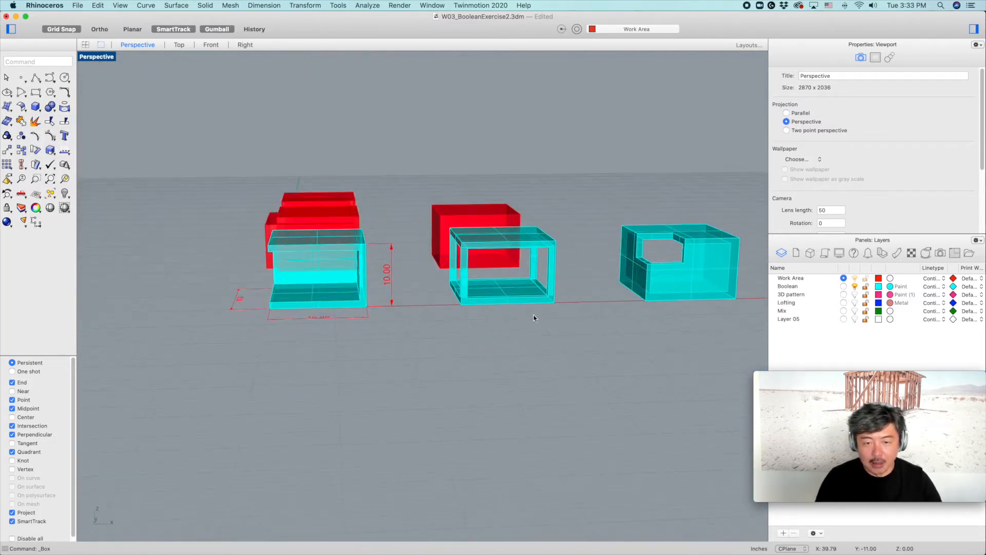
{"action": "scroll", "coordinate": [517, 296], "scroll_direction": "up", "scroll_amount": 5}
{"action": "right_click_drag", "start_coordinate": [516, 292], "coordinate": [480, 260]}
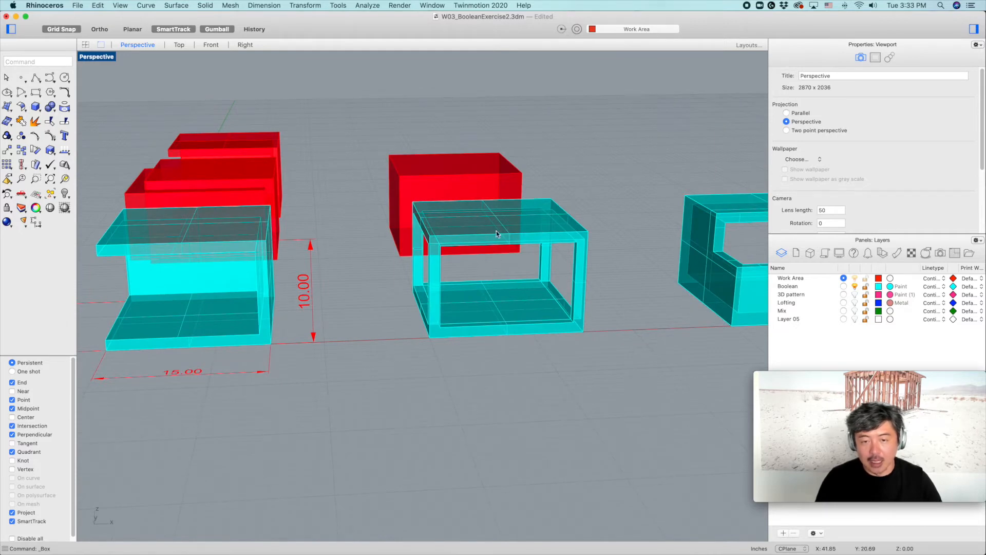
{"action": "right_click_drag", "start_coordinate": [589, 271], "coordinate": [430, 166]}
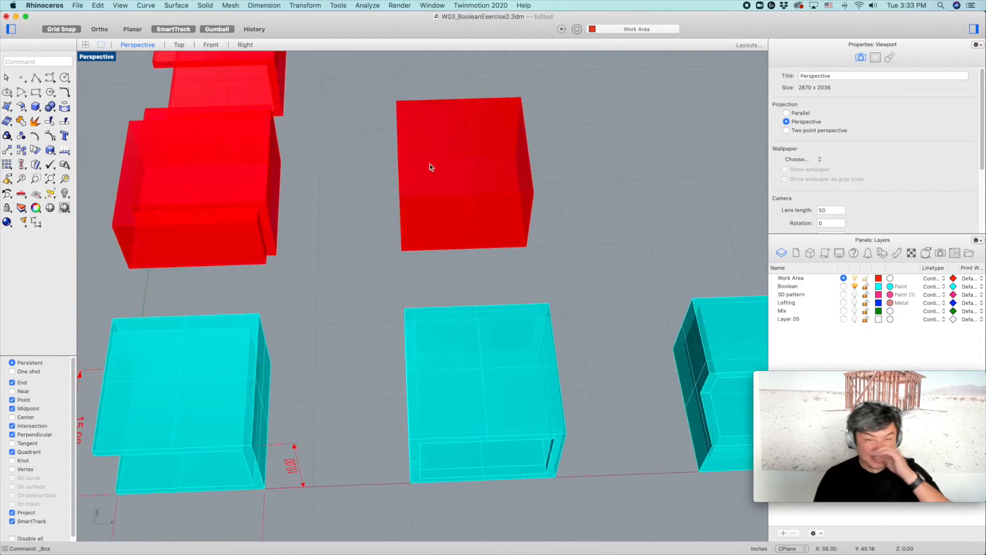
Draw a box over the second red square outline, setting its height in the Right view
{"action": "double_click", "coordinate": [98, 56]}
{"action": "right_click_drag", "start_coordinate": [360, 182], "coordinate": [237, 195]}
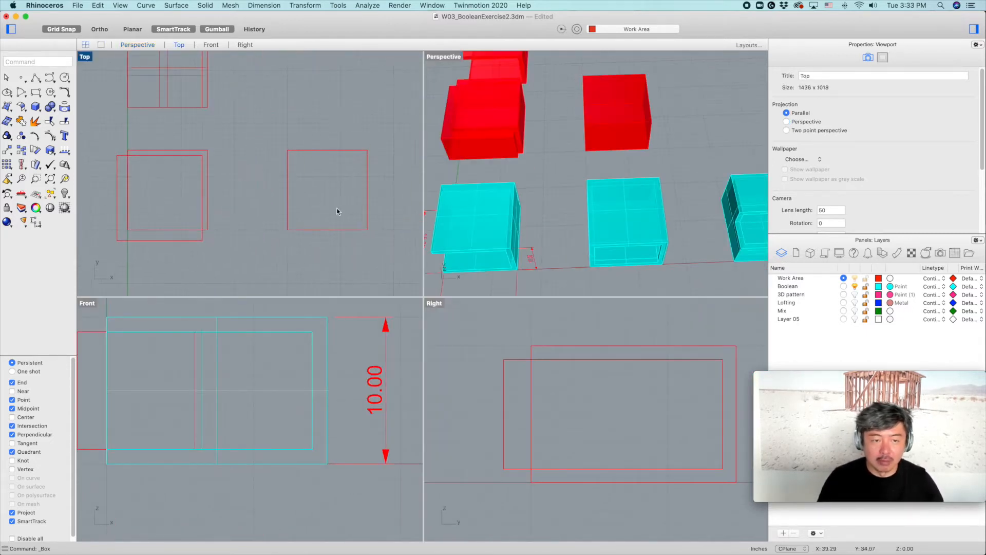
{"action": "left_click", "coordinate": [35, 94]}
{"action": "scroll", "coordinate": [270, 162], "scroll_direction": "up", "scroll_amount": 5}
{"action": "left_click", "coordinate": [190, 136]}
{"action": "scroll", "coordinate": [206, 147], "scroll_direction": "down", "scroll_amount": 2}
{"action": "right_click_drag", "start_coordinate": [355, 238], "coordinate": [311, 214]}
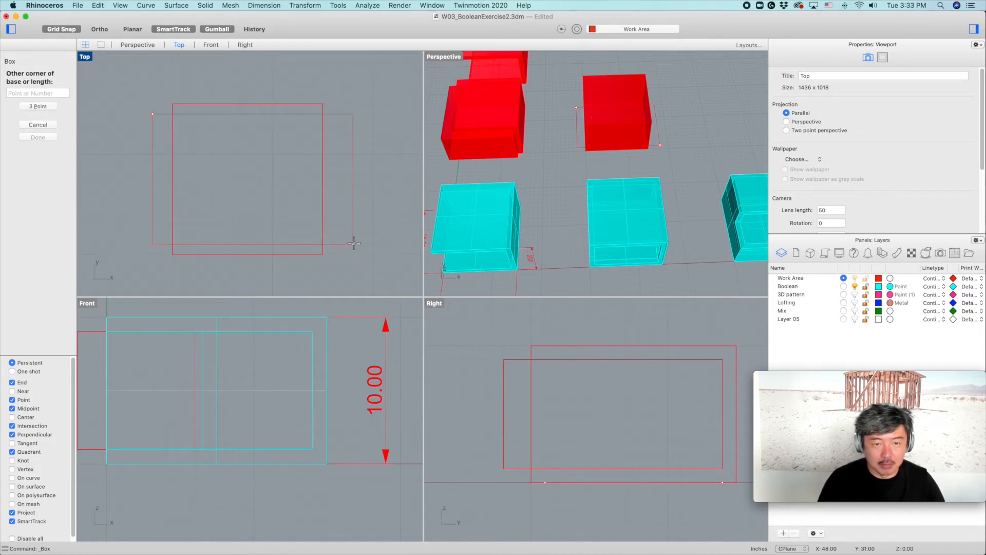
{"action": "right_click_drag", "start_coordinate": [342, 247], "coordinate": [387, 250]}
{"action": "left_click", "coordinate": [387, 249]}
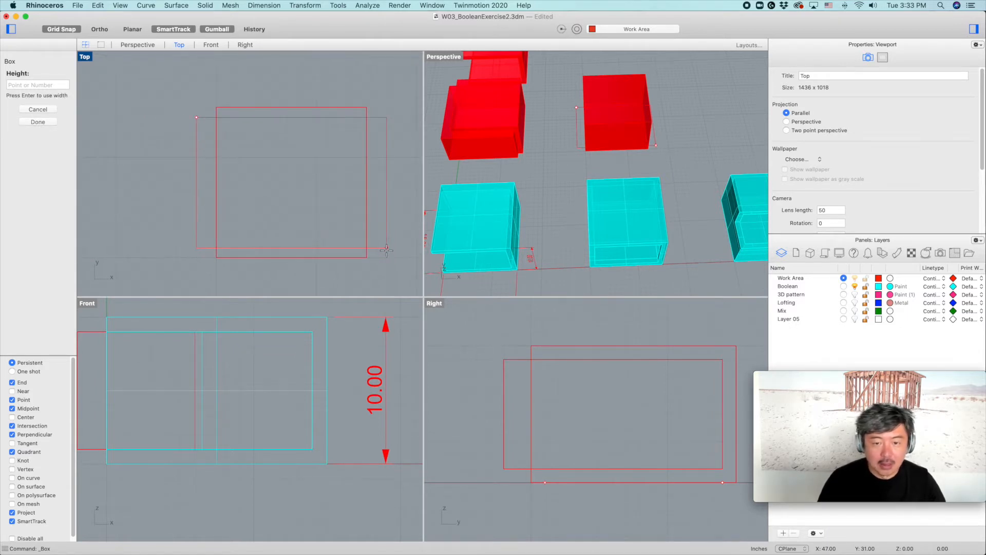
{"action": "scroll", "coordinate": [588, 377], "scroll_direction": "down", "scroll_amount": 3}
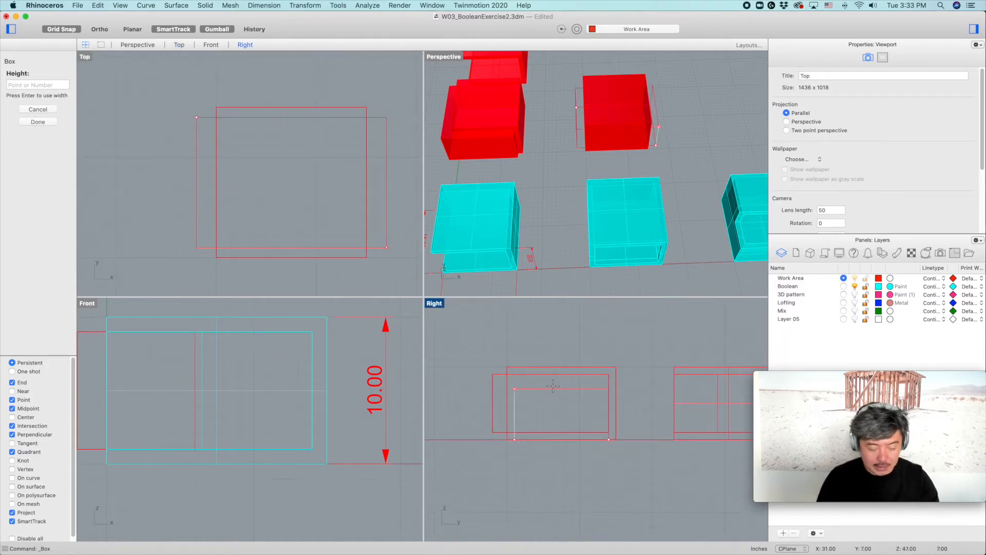
{"action": "left_click", "coordinate": [553, 383]}
Raise the new red box a short distance upward with a typed gumball Z distance
{"action": "right_click_drag", "start_coordinate": [653, 126], "coordinate": [612, 182]}
{"action": "double_click", "coordinate": [446, 59]}
{"action": "right_click_drag", "start_coordinate": [461, 72], "coordinate": [469, 249]}
{"action": "left_click", "coordinate": [557, 260]}
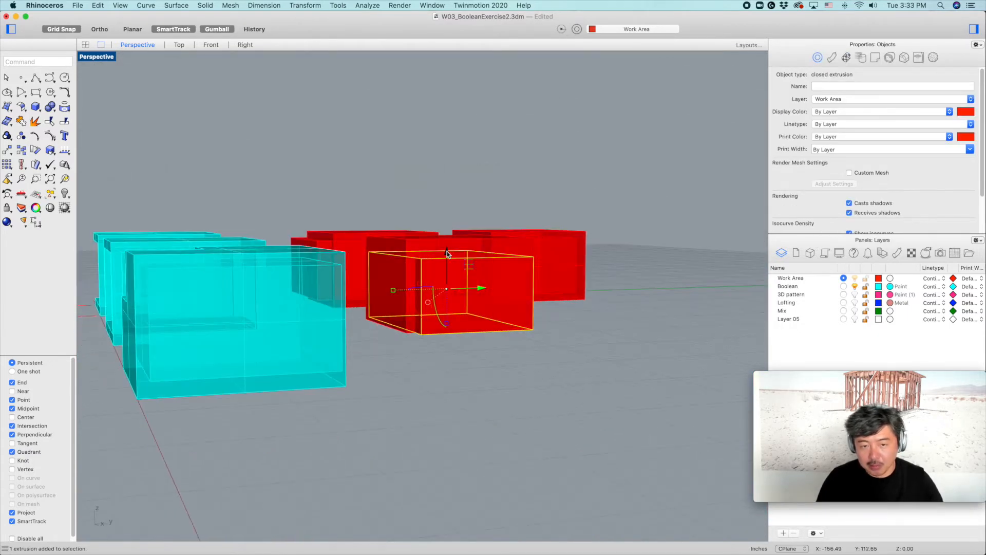
{"action": "left_click", "coordinate": [447, 251]}
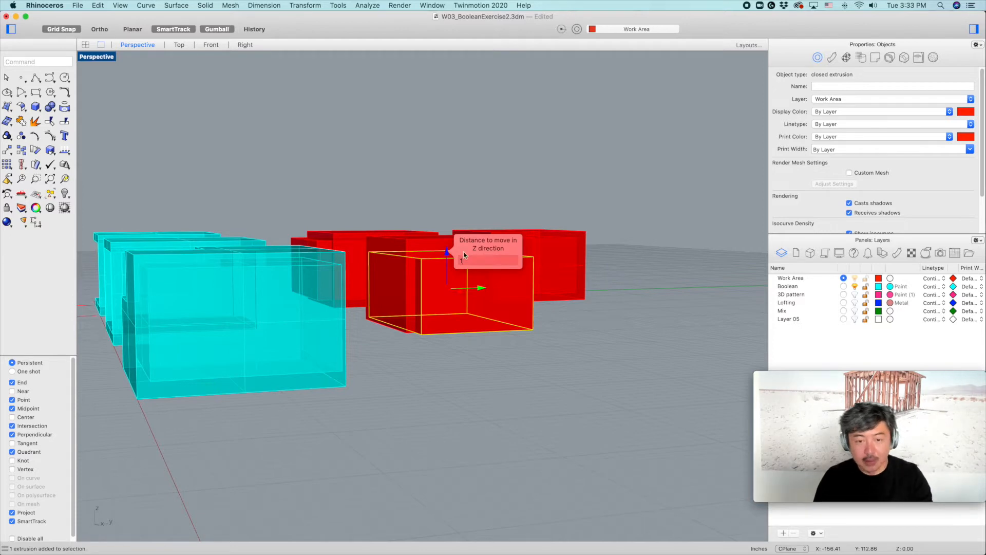
{"action": "key", "text": "Return"}
{"action": "left_click", "coordinate": [591, 281]}
{"action": "right_click_drag", "start_coordinate": [592, 281], "coordinate": [572, 308]}
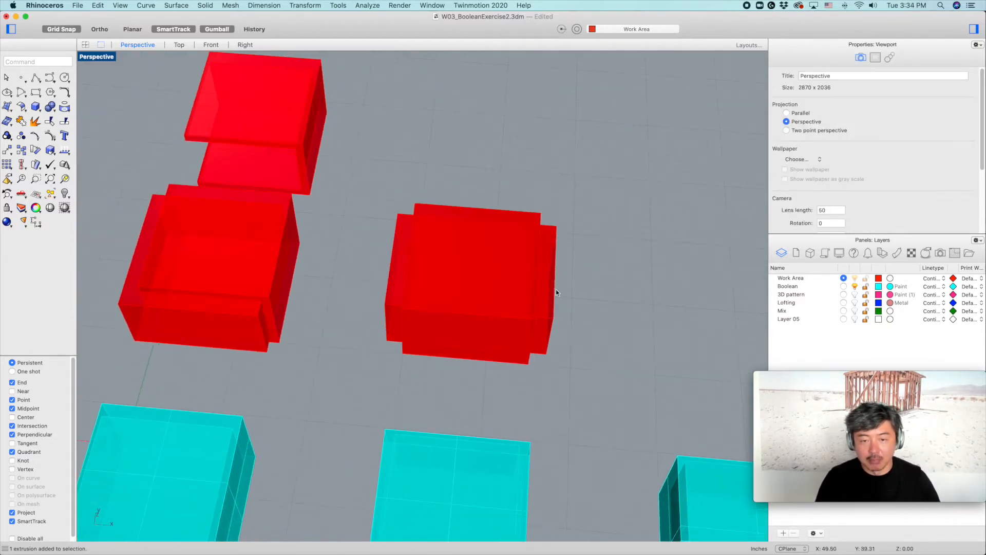
Copy the red box in the Top view and place the copy above the original
{"action": "double_click", "coordinate": [97, 58]}
{"action": "left_click", "coordinate": [386, 153]}
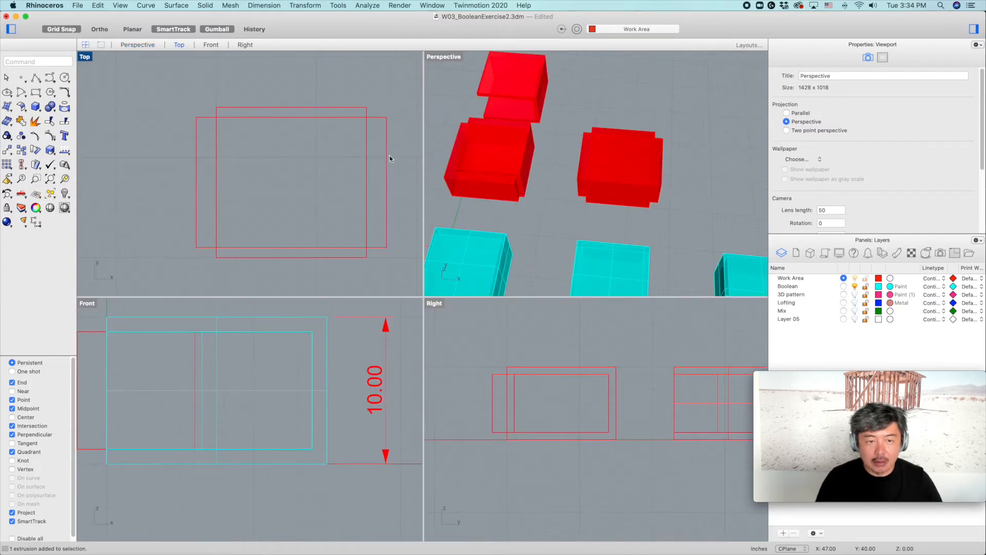
{"action": "scroll", "coordinate": [390, 154], "scroll_direction": "down", "scroll_amount": 5}
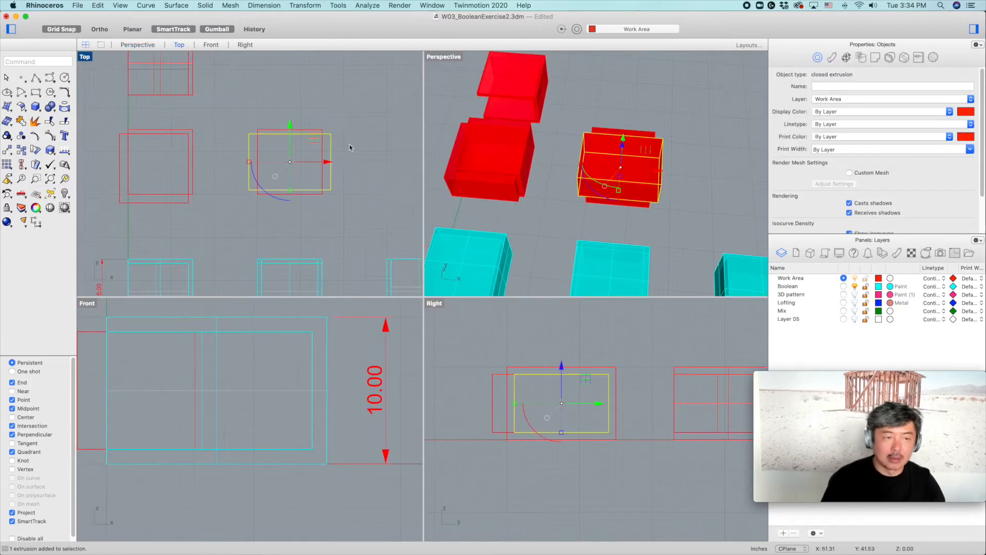
{"action": "left_click", "coordinate": [22, 150]}
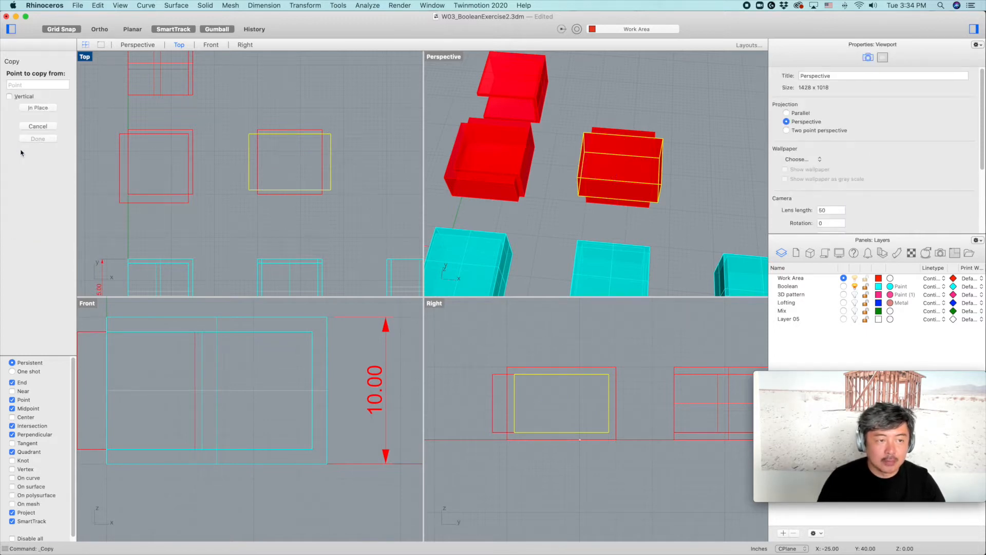
{"action": "left_click", "coordinate": [287, 162]}
{"action": "left_click", "coordinate": [342, 93]}
{"action": "key", "text": "Return"}
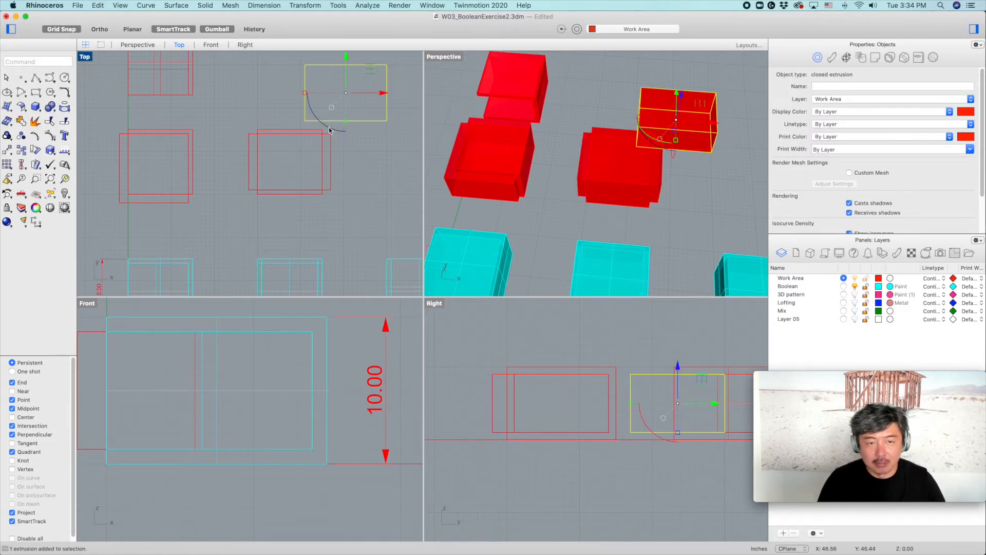
Rotate the copy 90° and slide it onto the original box to form a cross
{"action": "left_click_drag", "start_coordinate": [330, 131], "coordinate": [388, 125]}
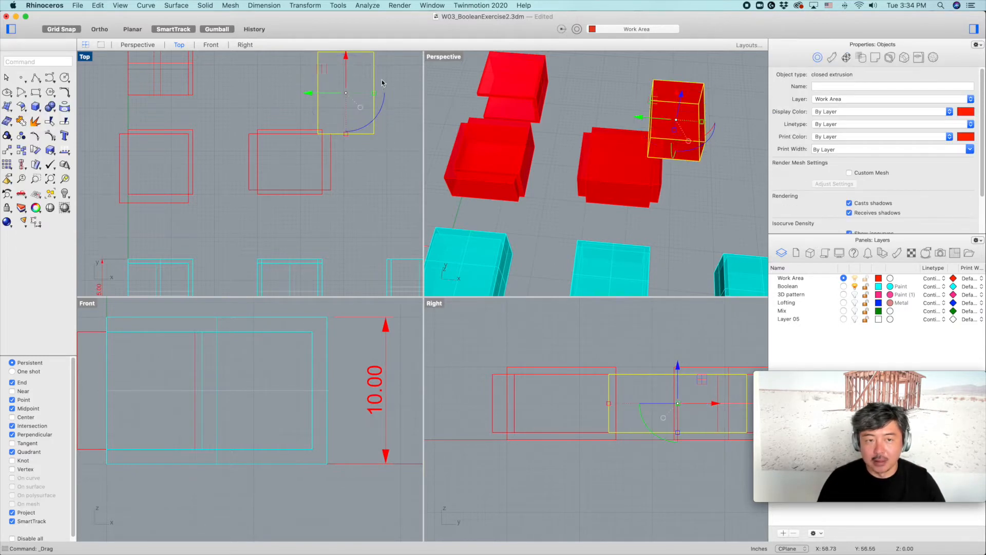
{"action": "left_click_drag", "start_coordinate": [372, 74], "coordinate": [319, 140]}
{"action": "key", "text": "Escape"}
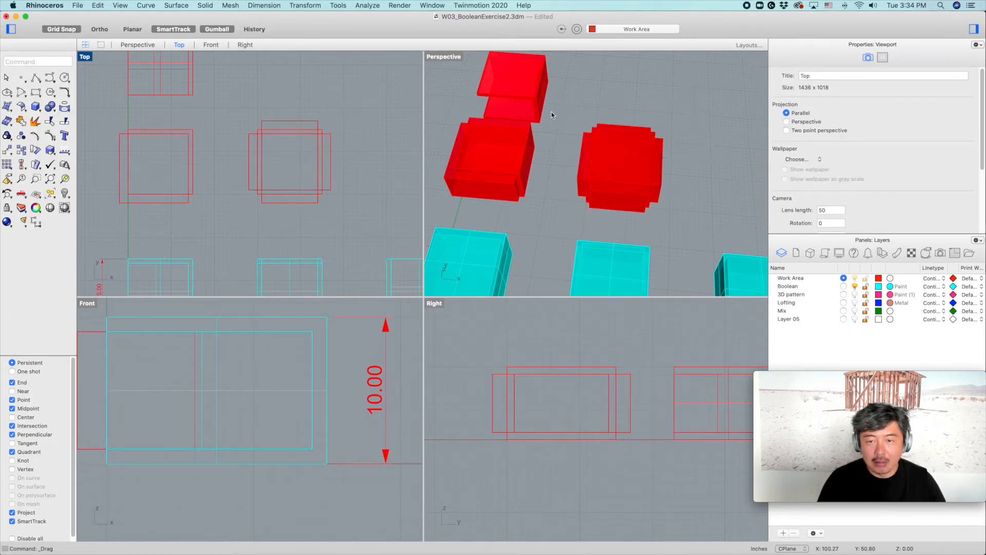
Select both overlapping red boxes in the enlarged Perspective view
{"action": "double_click", "coordinate": [439, 57]}
{"action": "right_click_drag", "start_coordinate": [513, 205], "coordinate": [577, 275]}
{"action": "left_click_drag", "start_coordinate": [595, 262], "coordinate": [561, 286]}
{"action": "left_click", "coordinate": [560, 323], "text": "shift"}
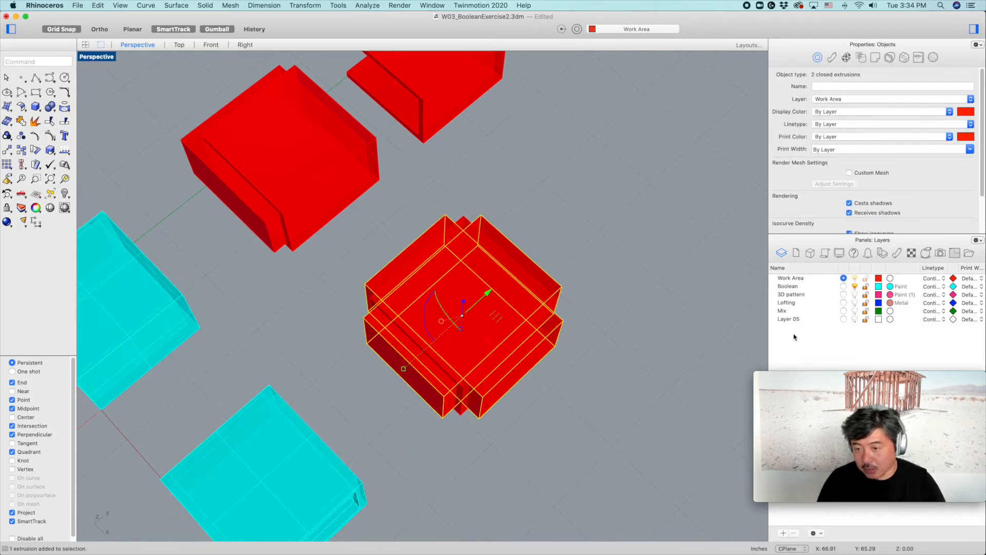
Move the overlapping cutter boxes onto Layer 05 so they display white
{"action": "right_click", "coordinate": [809, 320]}
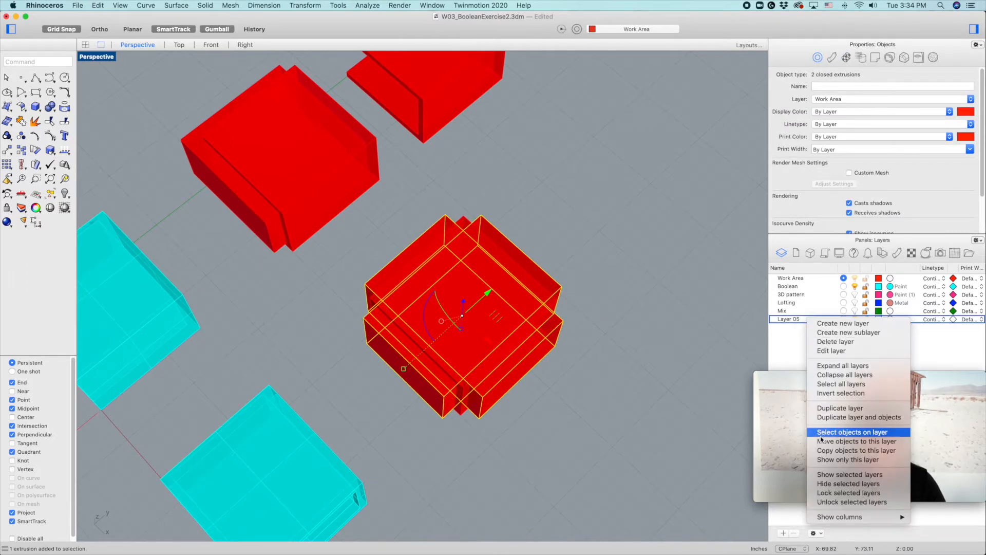
{"action": "left_click", "coordinate": [856, 442]}
{"action": "left_click", "coordinate": [630, 339]}
{"action": "mouse_move", "coordinate": [614, 335]}
{"action": "right_mouse_down"}
{"action": "mouse_move", "coordinate": [617, 311]}
{"action": "mouse_move", "coordinate": [621, 324]}
{"action": "right_mouse_up"}
{"action": "left_click", "coordinate": [258, 225]}
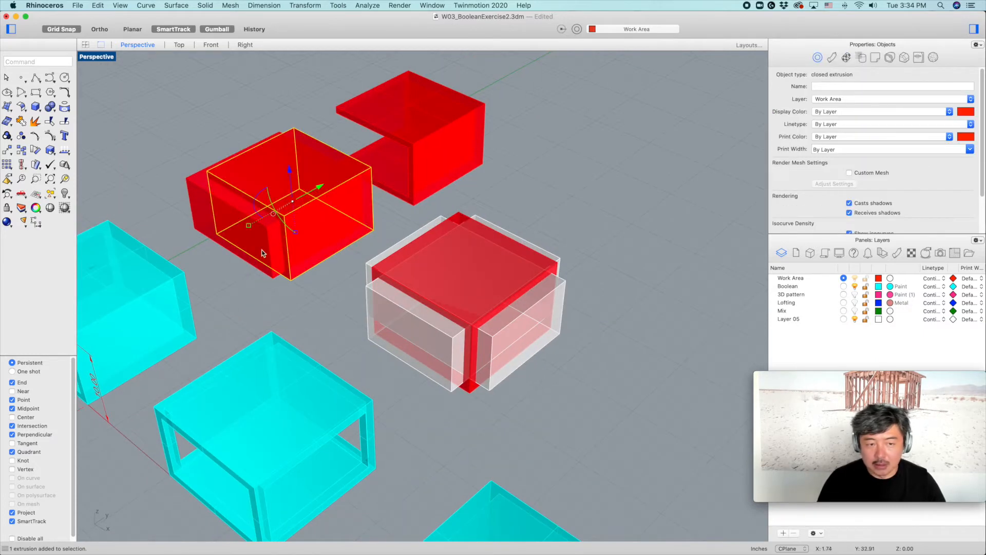
{"action": "left_click", "coordinate": [198, 186]}
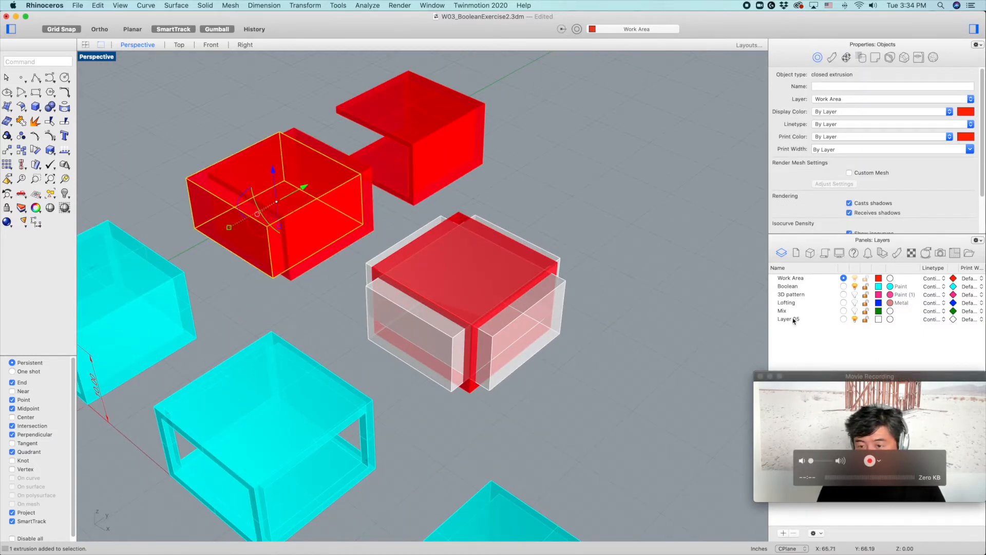
{"action": "right_click", "coordinate": [793, 320]}
{"action": "left_click", "coordinate": [835, 440]}
{"action": "left_click", "coordinate": [538, 255]}
{"action": "left_click", "coordinate": [627, 247]}
{"action": "right_click_drag", "start_coordinate": [628, 246], "coordinate": [631, 269]}
Copy the red-and-white box set up and to the right
{"action": "left_click_drag", "start_coordinate": [634, 227], "coordinate": [482, 362]}
{"action": "type", "text": "co"}
{"action": "key", "text": "Return"}
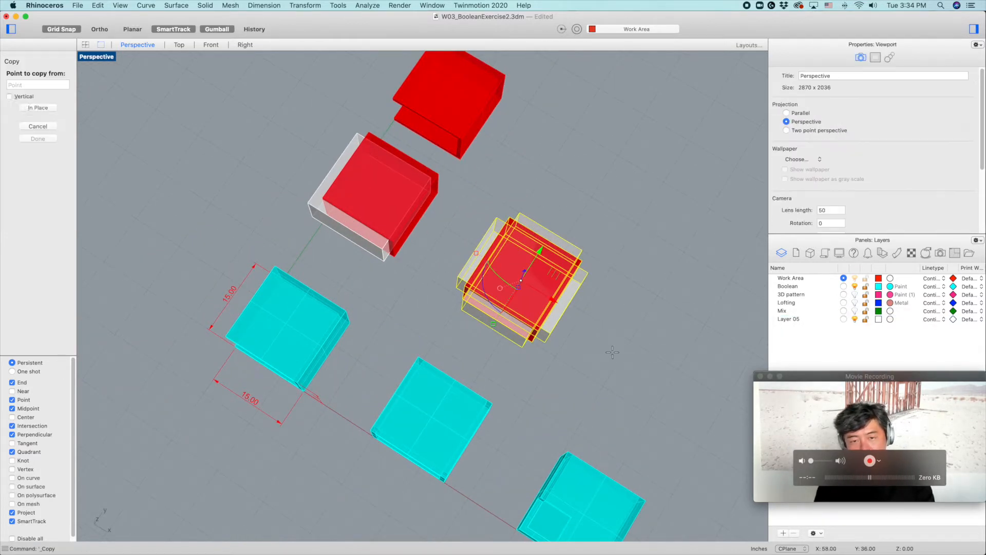
{"action": "left_click", "coordinate": [611, 352]}
{"action": "left_click", "coordinate": [669, 253]}
{"action": "key", "text": "Return"}
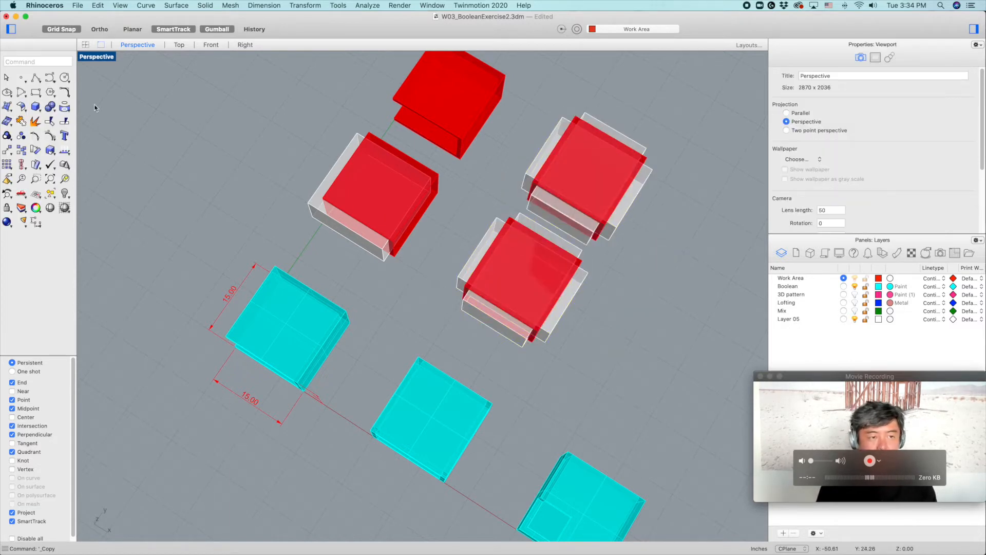
{"action": "type", "text": "Bd"}
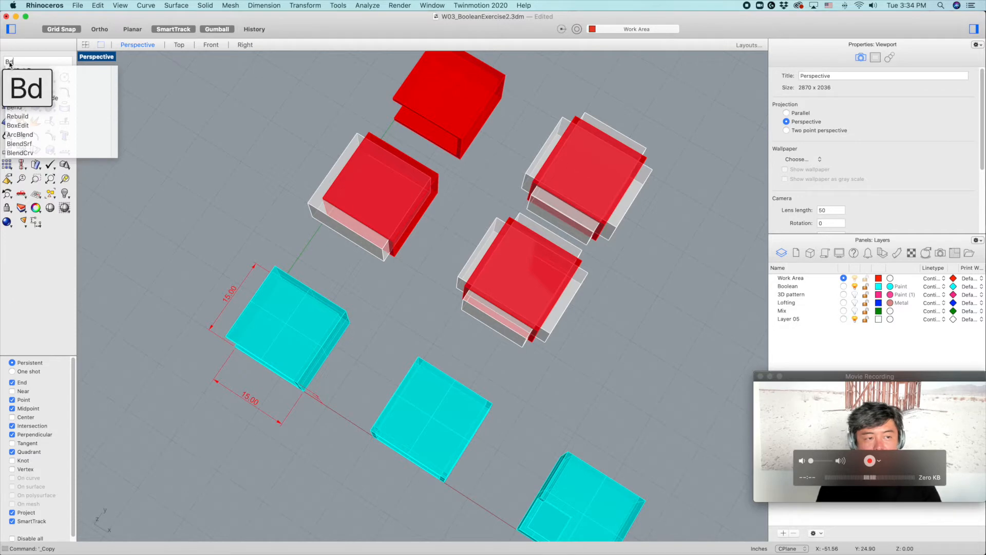
Boolean-difference the inner white cutter box from the upper-right red box, opening its sides
{"action": "key", "text": "Return"}
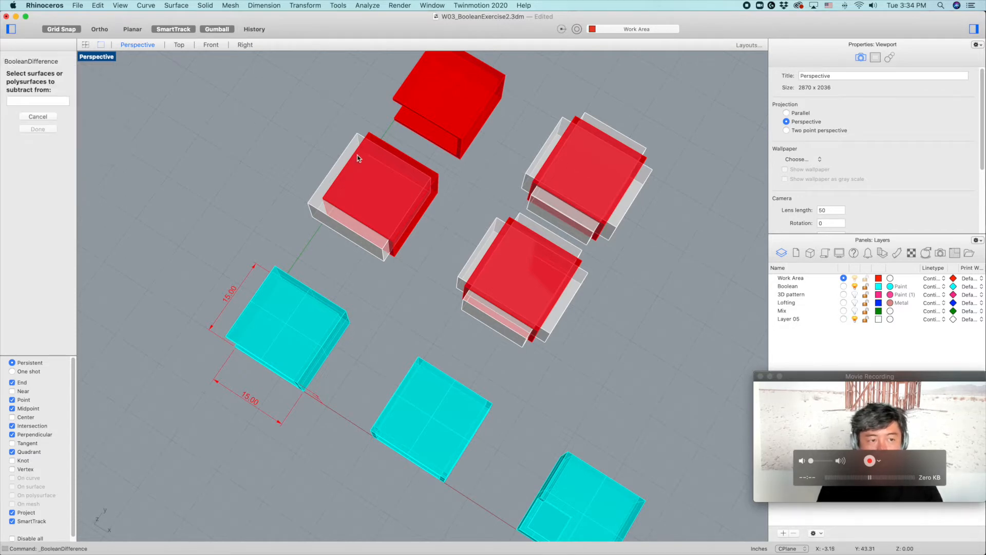
{"action": "key", "text": "Escape"}
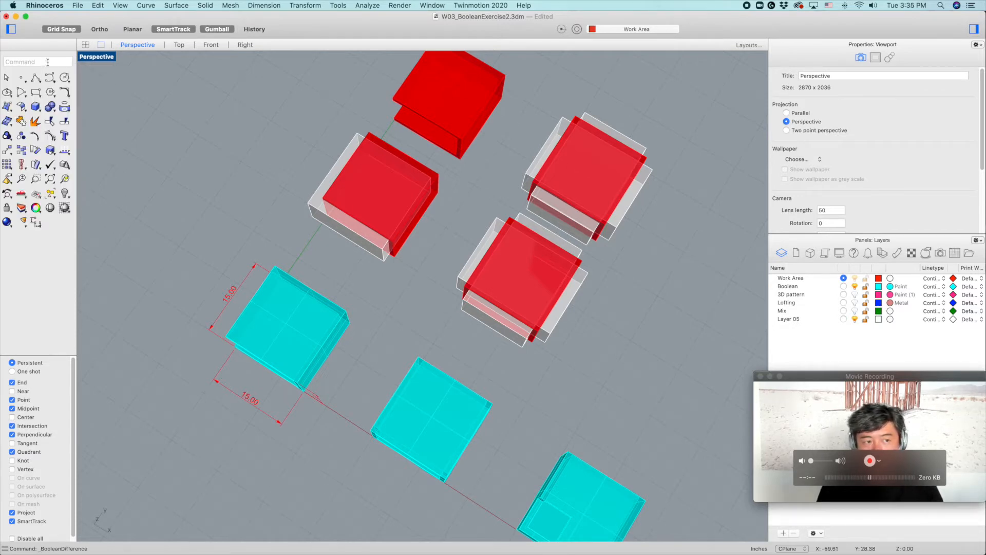
{"action": "key", "text": "Return"}
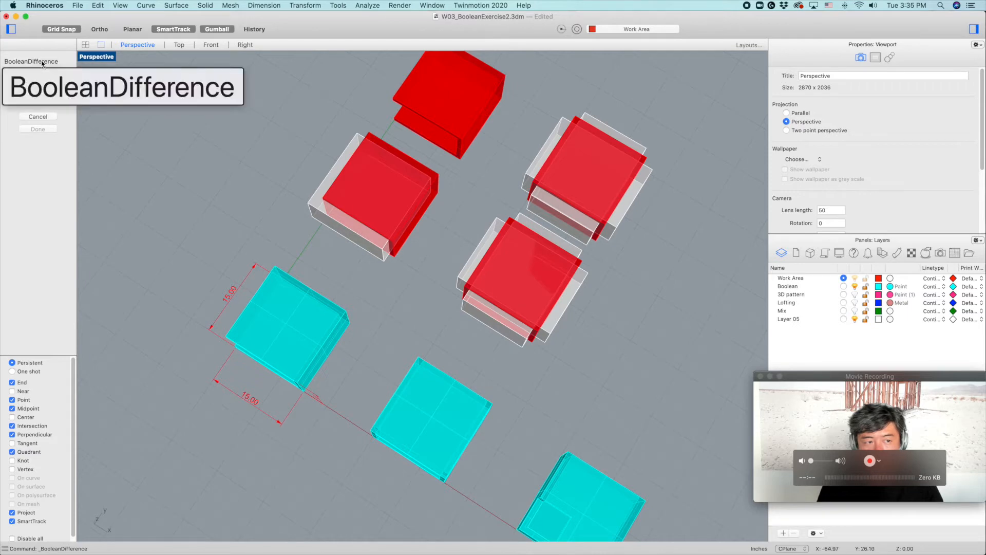
{"action": "left_click", "coordinate": [612, 171]}
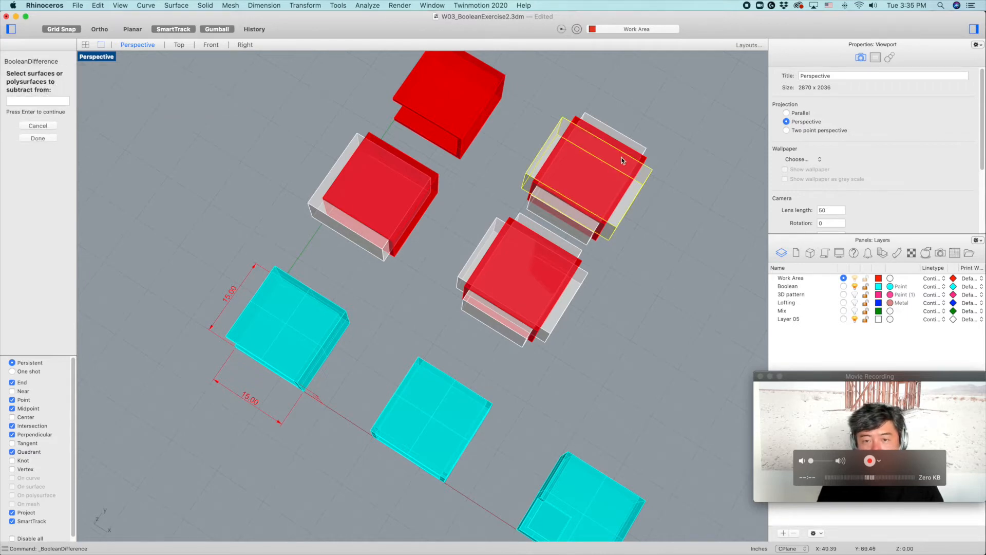
{"action": "key", "text": "Return"}
{"action": "scroll", "coordinate": [675, 160], "scroll_direction": "up", "scroll_amount": 3}
{"action": "left_click", "coordinate": [629, 162]}
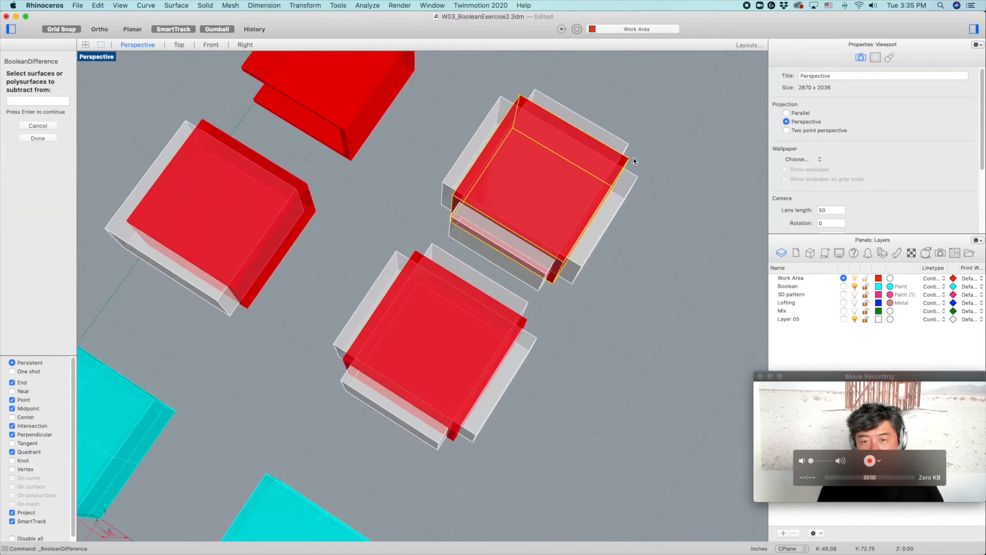
{"action": "right_click", "coordinate": [659, 217]}
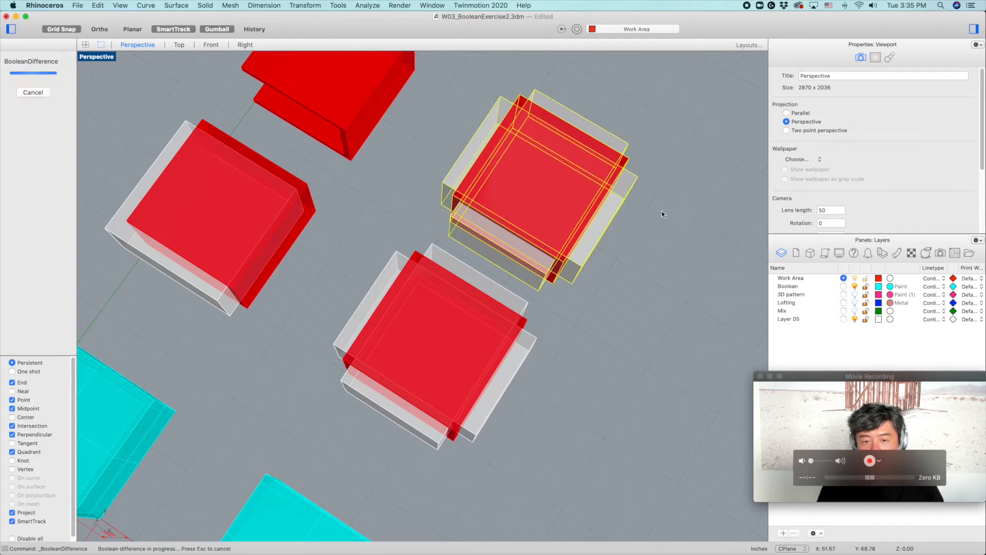
{"action": "right_click_drag", "start_coordinate": [657, 219], "coordinate": [536, 220]}
{"action": "right_click_drag", "start_coordinate": [582, 244], "coordinate": [470, 190], "text": "shift"}
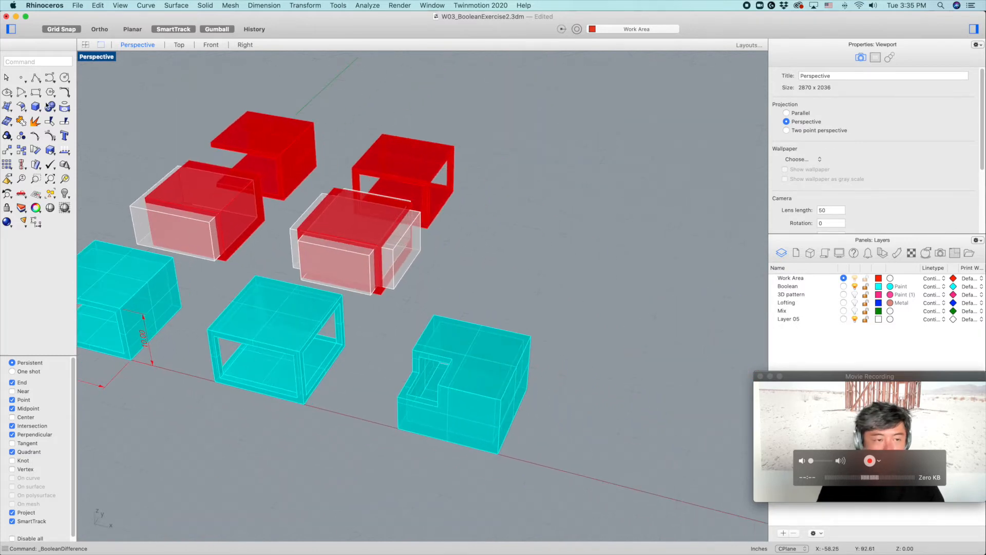
{"action": "left_click", "coordinate": [34, 108]}
Start a box at the red cube with a 16-unit base length and matching width
{"action": "right_click_drag", "start_coordinate": [267, 174], "coordinate": [440, 256]}
{"action": "scroll", "coordinate": [522, 279], "scroll_direction": "up", "scroll_amount": 7}
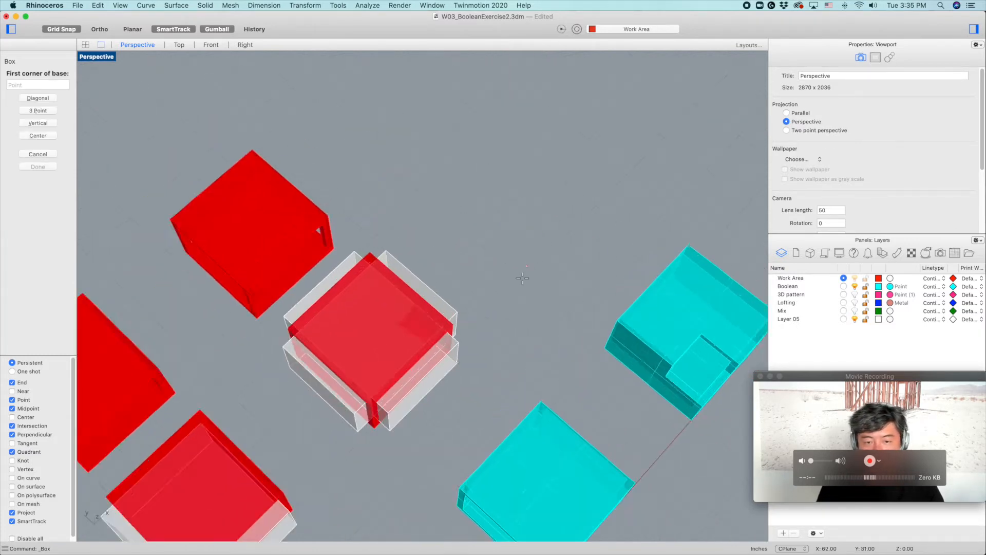
{"action": "left_click", "coordinate": [522, 280]}
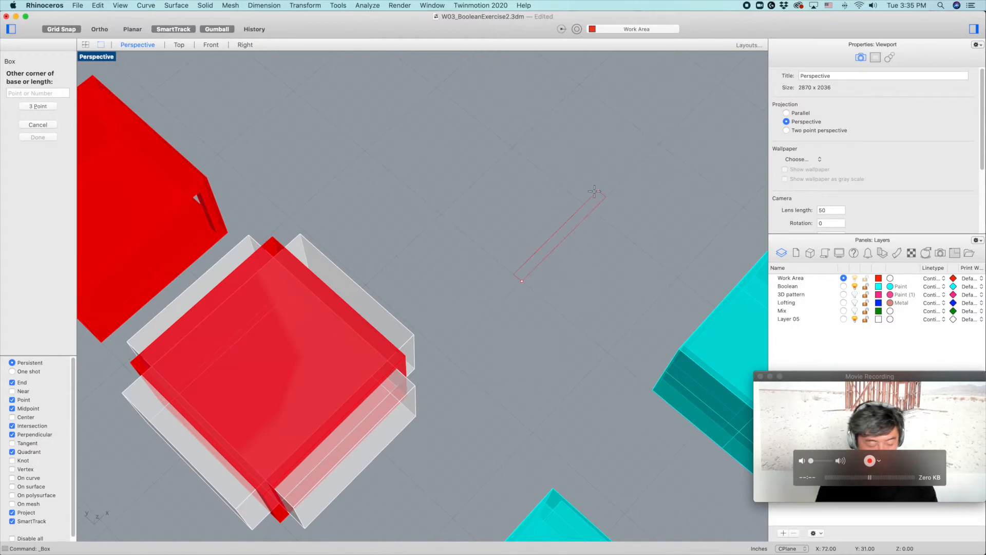
{"action": "type", "text": "1"}
{"action": "type", "text": "6"}
{"action": "key", "text": "Return"}
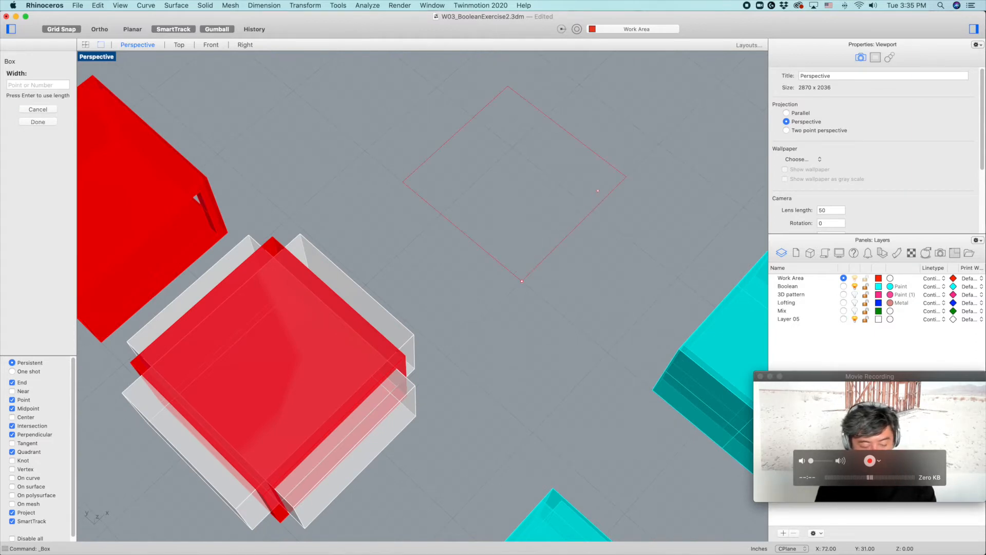
{"action": "key", "text": "Return"}
{"action": "key", "text": "Return"}
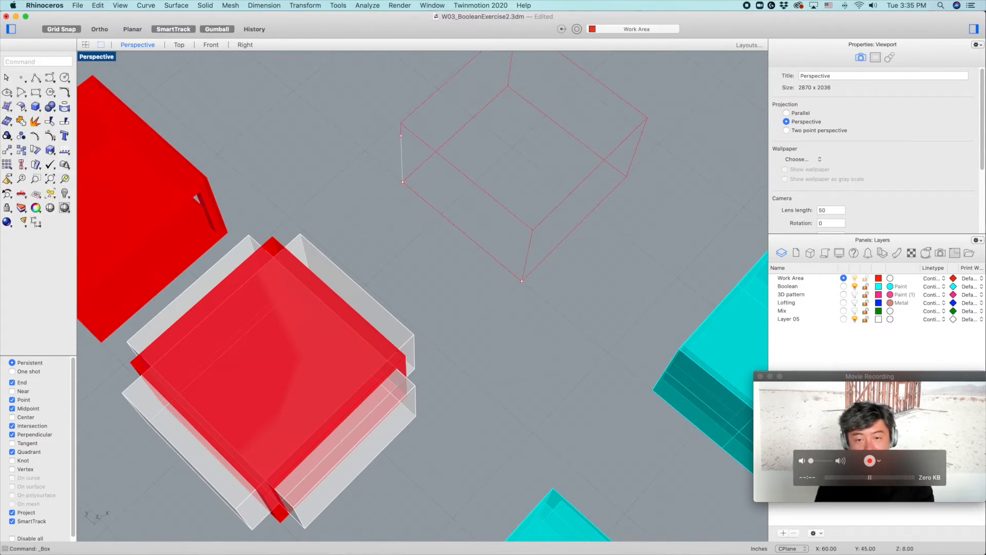
{"action": "scroll", "coordinate": [663, 237], "scroll_direction": "down", "scroll_amount": 3}
{"action": "right_click_drag", "start_coordinate": [663, 237], "coordinate": [445, 217]}
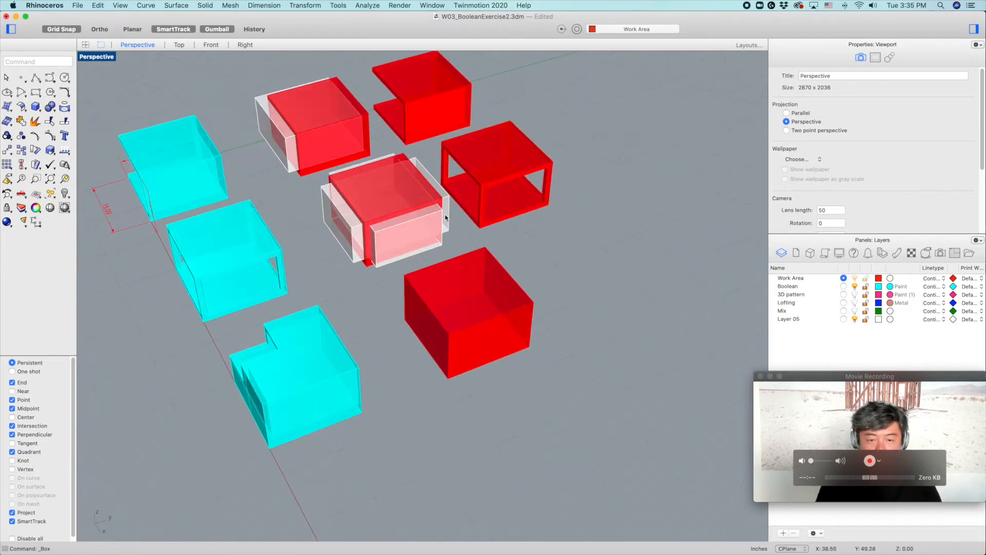
{"action": "double_click", "coordinate": [105, 57]}
{"action": "right_click_drag", "start_coordinate": [376, 204], "coordinate": [266, 168]}
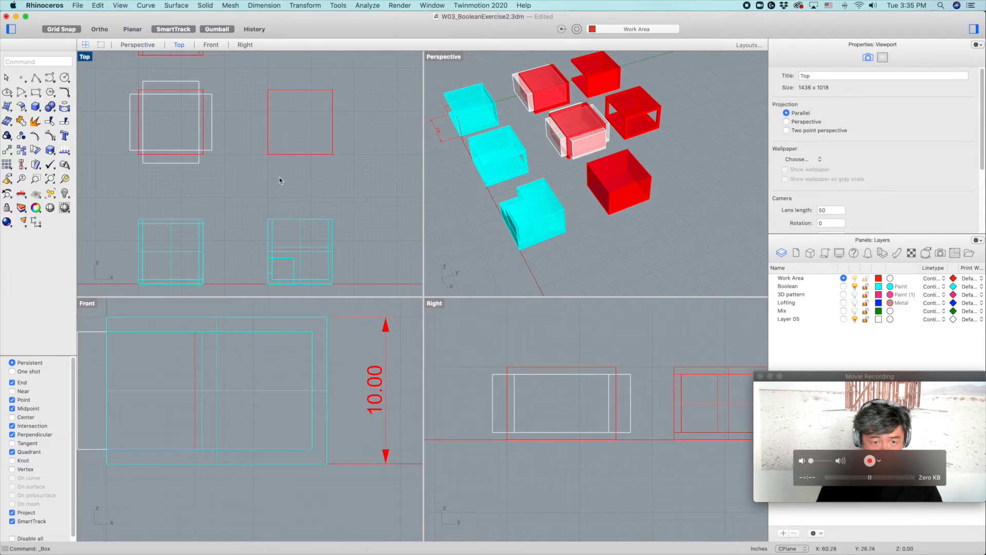
Draw a box over the red cube from two Top-view base corners with height 8
{"action": "left_click", "coordinate": [36, 107]}
{"action": "scroll", "coordinate": [256, 69], "scroll_direction": "up", "scroll_amount": 3}
{"action": "left_click", "coordinate": [257, 69]}
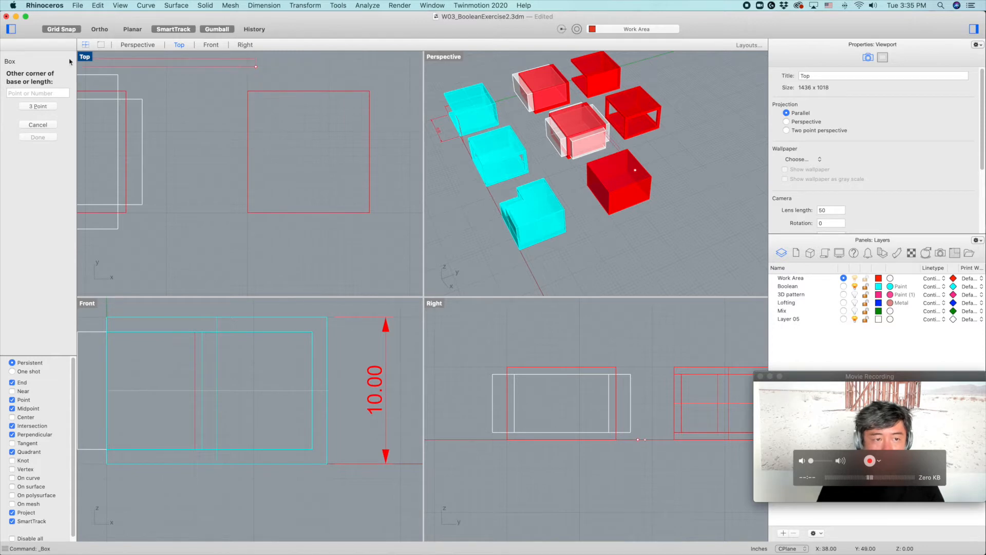
{"action": "double_click", "coordinate": [85, 56]}
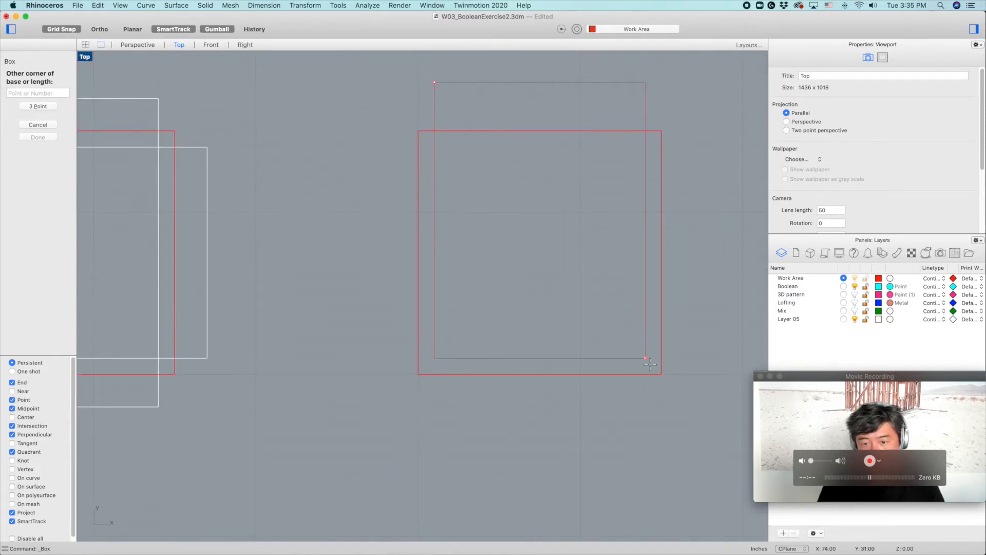
{"action": "left_click", "coordinate": [650, 364]}
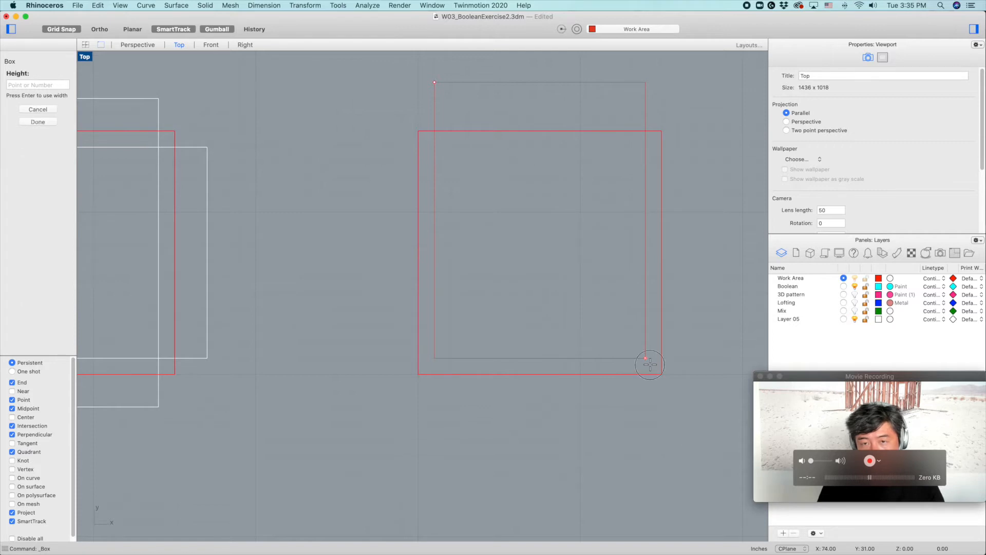
{"action": "double_click", "coordinate": [85, 57]}
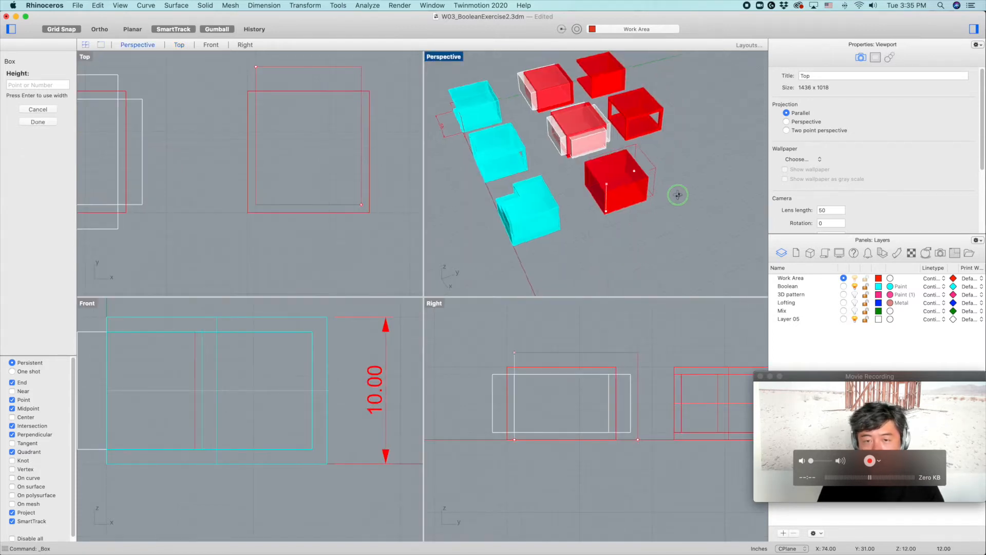
{"action": "right_click_drag", "start_coordinate": [672, 179], "coordinate": [605, 165]}
{"action": "scroll", "coordinate": [565, 186], "scroll_direction": "up", "scroll_amount": 5}
{"action": "type", "text": "8"}
{"action": "key", "text": "Return"}
{"action": "right_click_drag", "start_coordinate": [689, 181], "coordinate": [660, 187]}
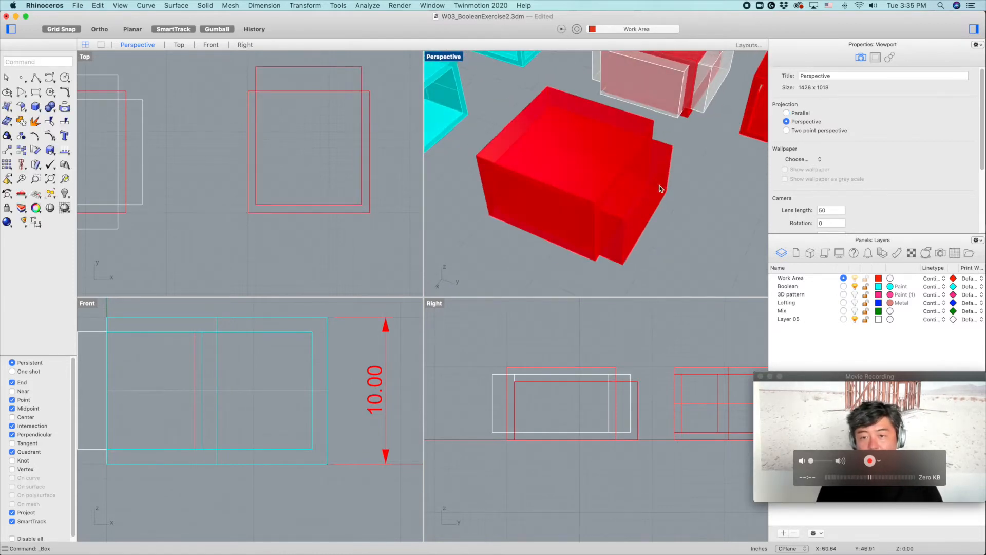
Raise the new box by 1 unit along the gumball Z arrow
{"action": "left_click", "coordinate": [660, 188]}
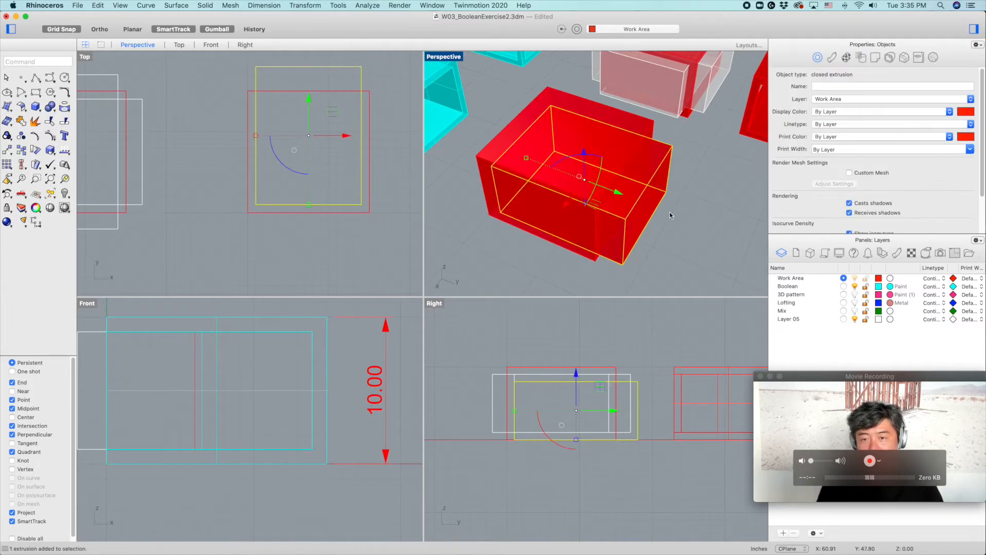
{"action": "left_click", "coordinate": [576, 373]}
{"action": "key", "text": "Return"}
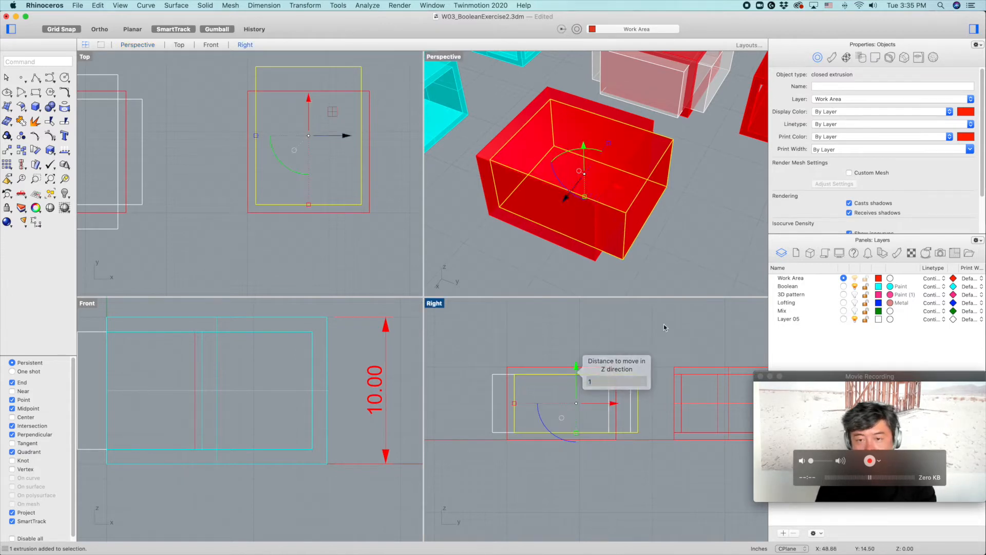
{"action": "left_click", "coordinate": [711, 236]}
{"action": "scroll", "coordinate": [647, 212], "scroll_direction": "down", "scroll_amount": 5}
{"action": "right_click_drag", "start_coordinate": [626, 209], "coordinate": [578, 220], "text": "shift"}
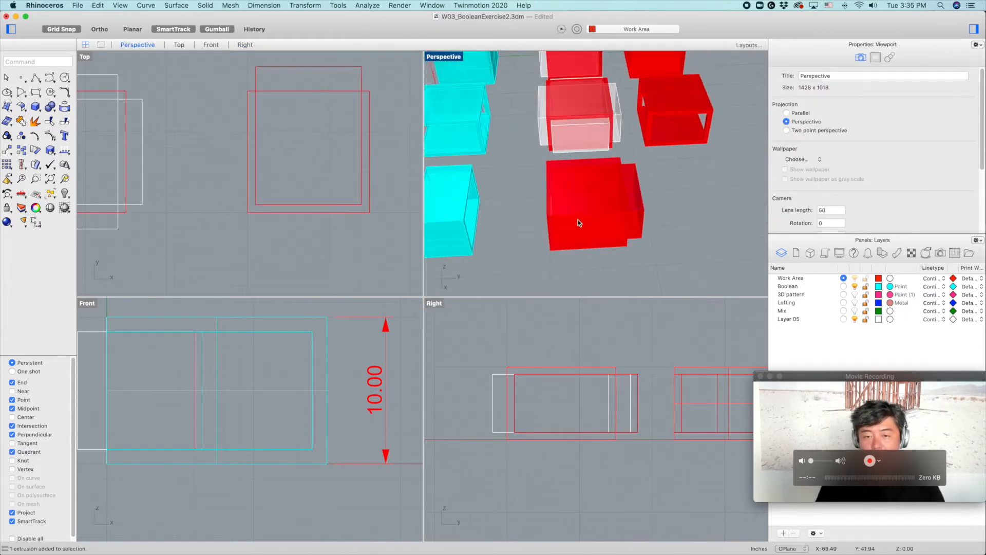
Move the raised box onto Layer 05
{"action": "left_click", "coordinate": [635, 203]}
{"action": "right_click", "coordinate": [792, 319]}
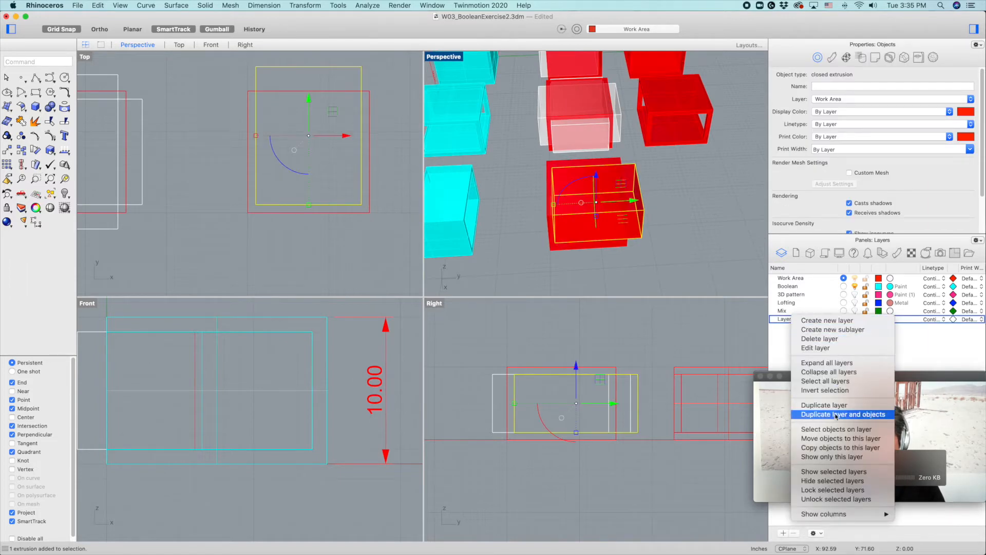
{"action": "left_click", "coordinate": [833, 438]}
{"action": "right_click_drag", "start_coordinate": [588, 254], "coordinate": [650, 238]}
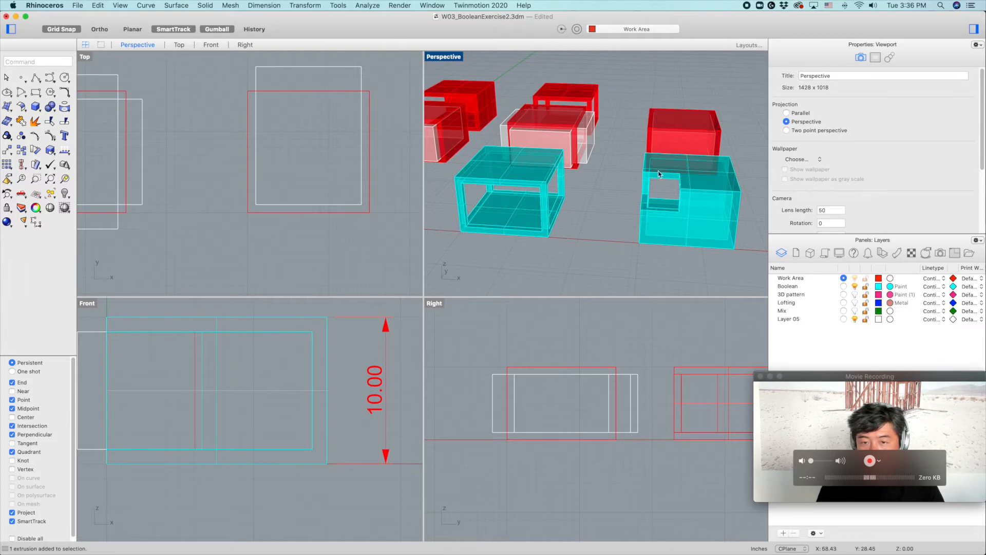
{"action": "right_click_drag", "start_coordinate": [664, 194], "coordinate": [801, 415]}
{"action": "left_click", "coordinate": [817, 409]}
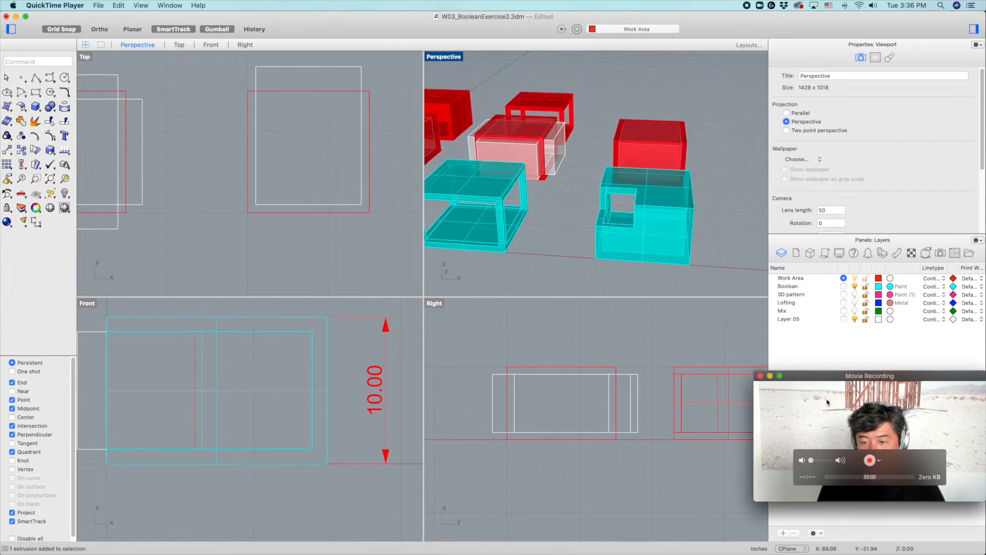
{"action": "left_click", "coordinate": [640, 351]}
{"action": "right_click_drag", "start_coordinate": [676, 203], "coordinate": [608, 176]}
{"action": "scroll", "coordinate": [277, 180], "scroll_direction": "down", "scroll_amount": 8}
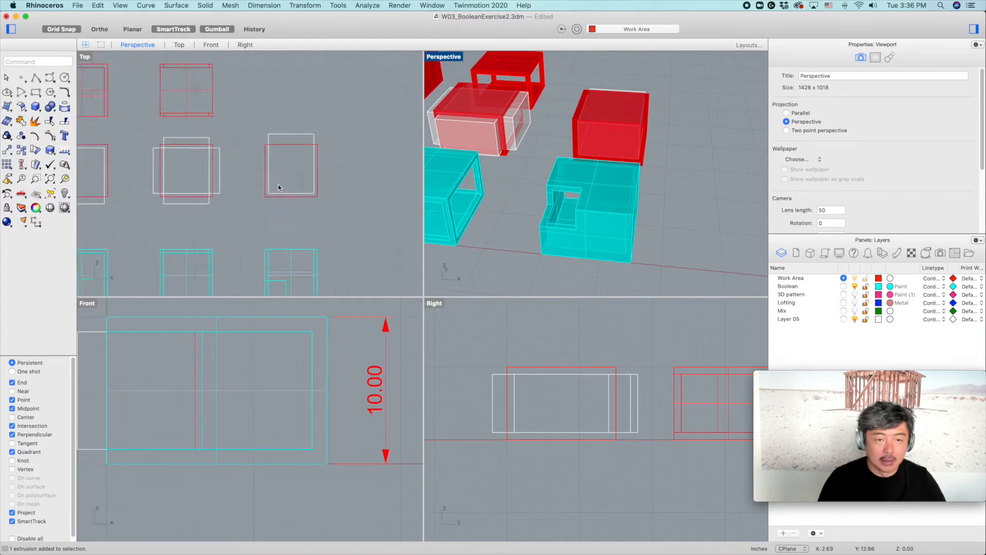
Draw a small box at the red cube's corner, picking its height in the side view
{"action": "right_click_drag", "start_coordinate": [282, 201], "coordinate": [264, 109]}
{"action": "left_click", "coordinate": [36, 106]}
{"action": "scroll", "coordinate": [263, 83], "scroll_direction": "up", "scroll_amount": 3}
{"action": "left_click", "coordinate": [220, 122]}
{"action": "left_click", "coordinate": [262, 80]}
{"action": "scroll", "coordinate": [502, 345], "scroll_direction": "down", "scroll_amount": 3}
{"action": "scroll", "coordinate": [502, 345], "scroll_direction": "down", "scroll_amount": 2}
{"action": "left_click", "coordinate": [497, 366]}
Move the small box onto Layer 05 as another white cutter
{"action": "left_click", "coordinate": [494, 369]}
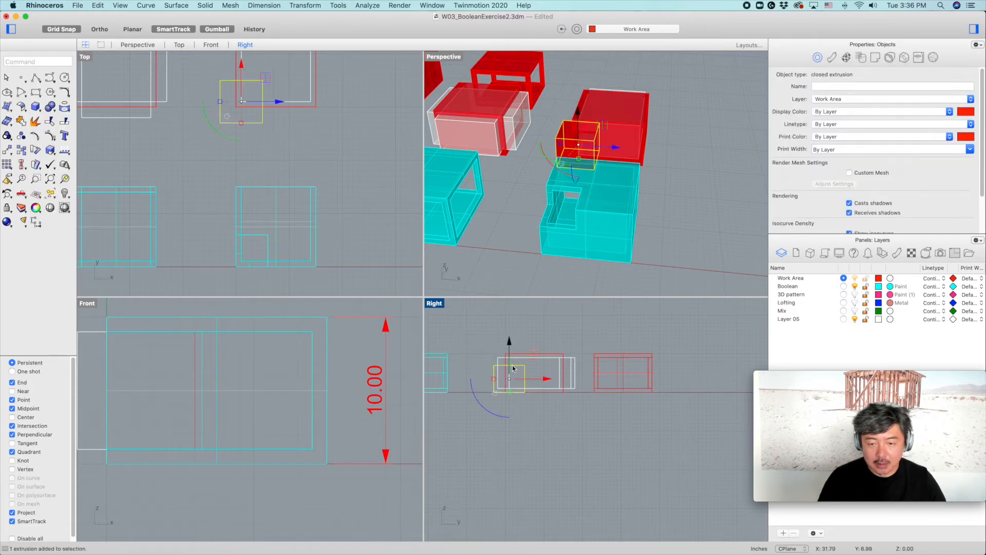
{"action": "right_click", "coordinate": [789, 319]}
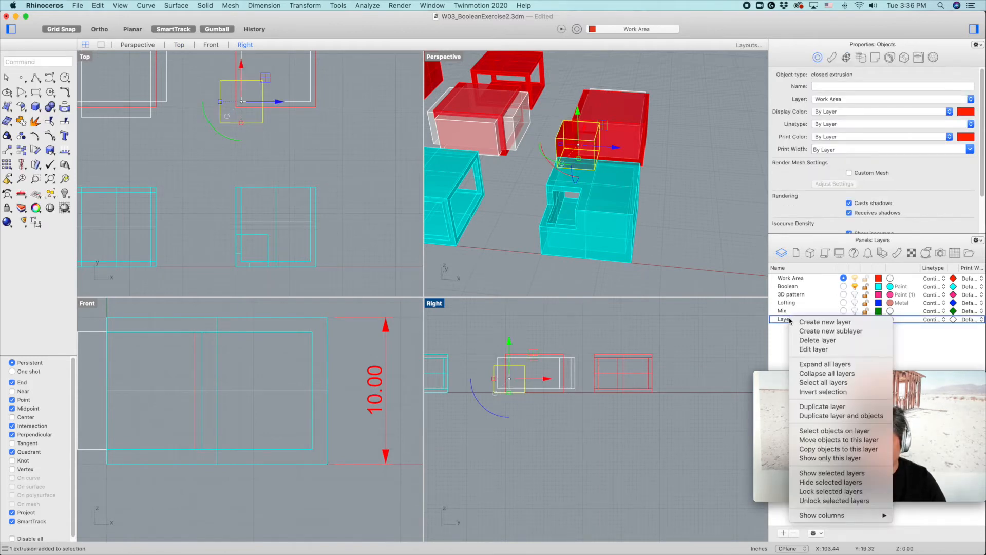
{"action": "left_click", "coordinate": [832, 443]}
{"action": "left_click", "coordinate": [659, 229]}
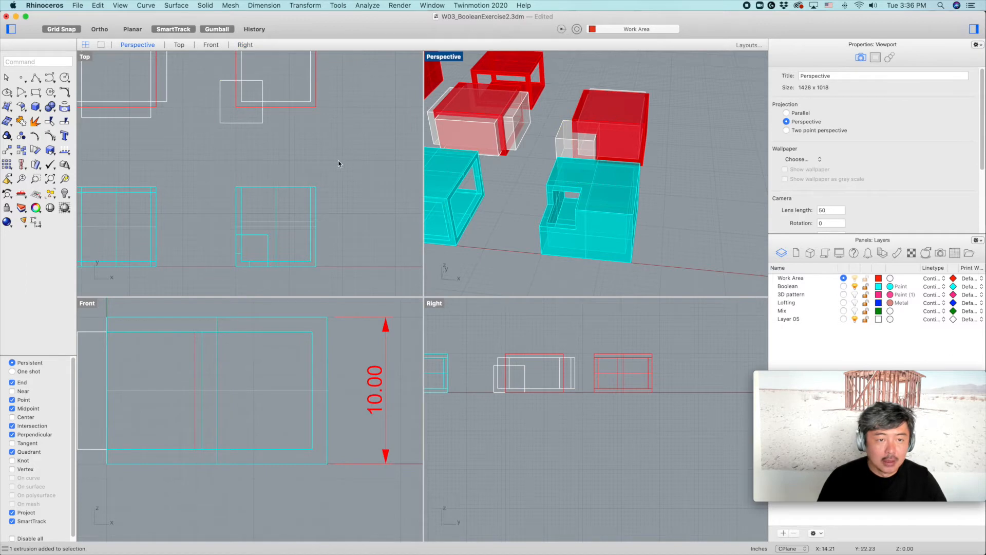
Shift the small white box one grid unit to the right in the Top view
{"action": "scroll", "coordinate": [303, 242], "scroll_direction": "up", "scroll_amount": 8}
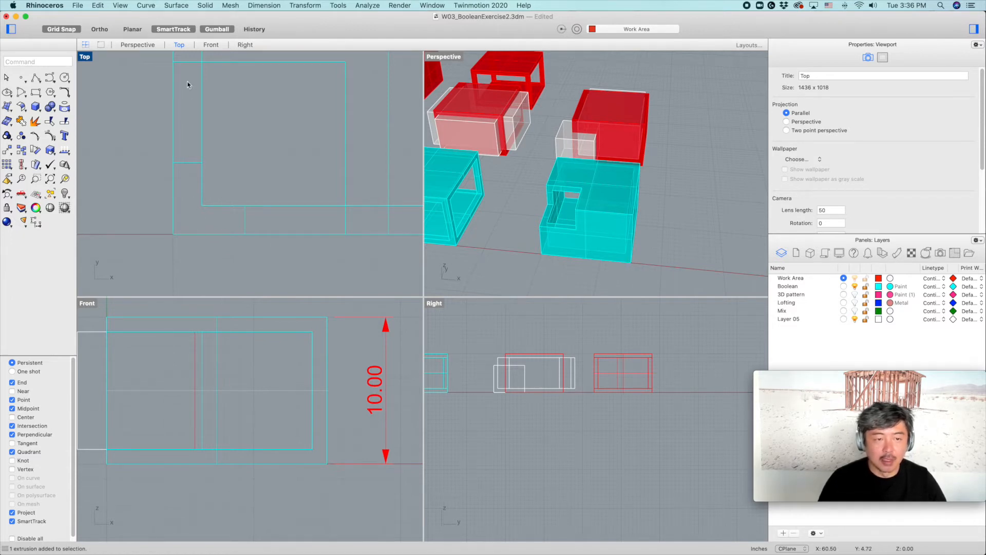
{"action": "scroll", "coordinate": [325, 169], "scroll_direction": "down", "scroll_amount": 5}
{"action": "scroll", "coordinate": [327, 171], "scroll_direction": "up", "scroll_amount": 4}
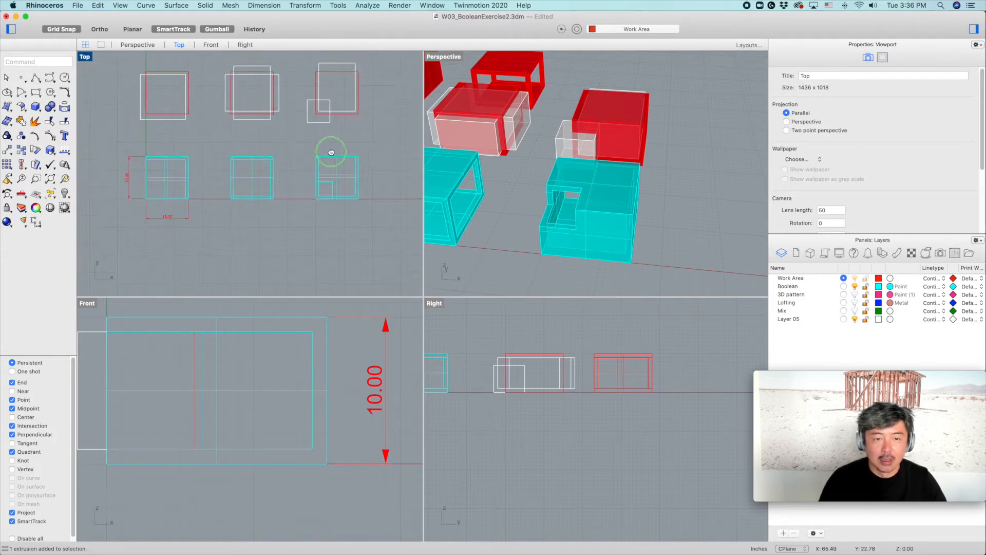
{"action": "scroll", "coordinate": [327, 171], "scroll_direction": "up", "scroll_amount": 3}
{"action": "scroll", "coordinate": [278, 199], "scroll_direction": "up", "scroll_amount": 2}
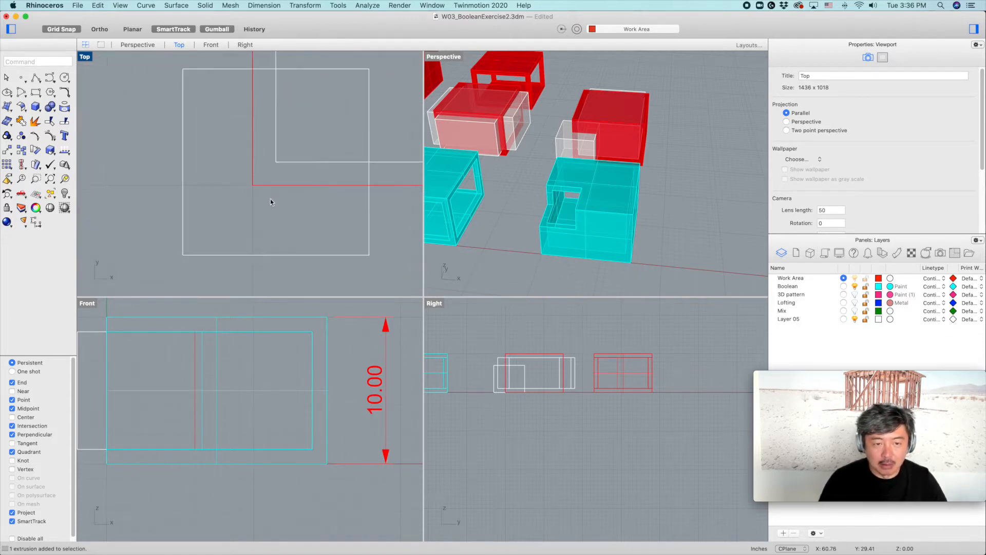
{"action": "left_click", "coordinate": [369, 207]}
{"action": "left_click_drag", "start_coordinate": [370, 208], "coordinate": [392, 208]}
{"action": "right_click_drag", "start_coordinate": [241, 106], "coordinate": [241, 131]}
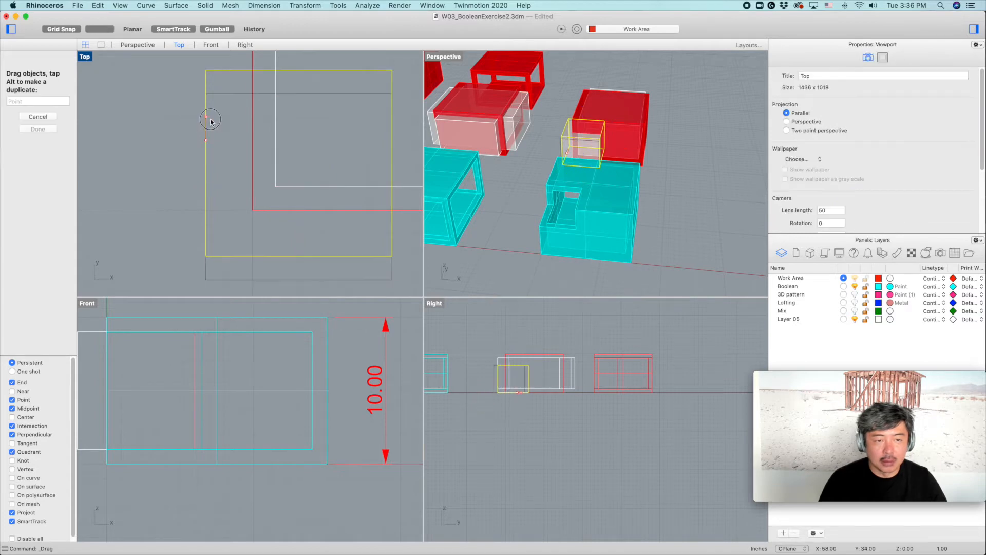
{"action": "left_click", "coordinate": [188, 114]}
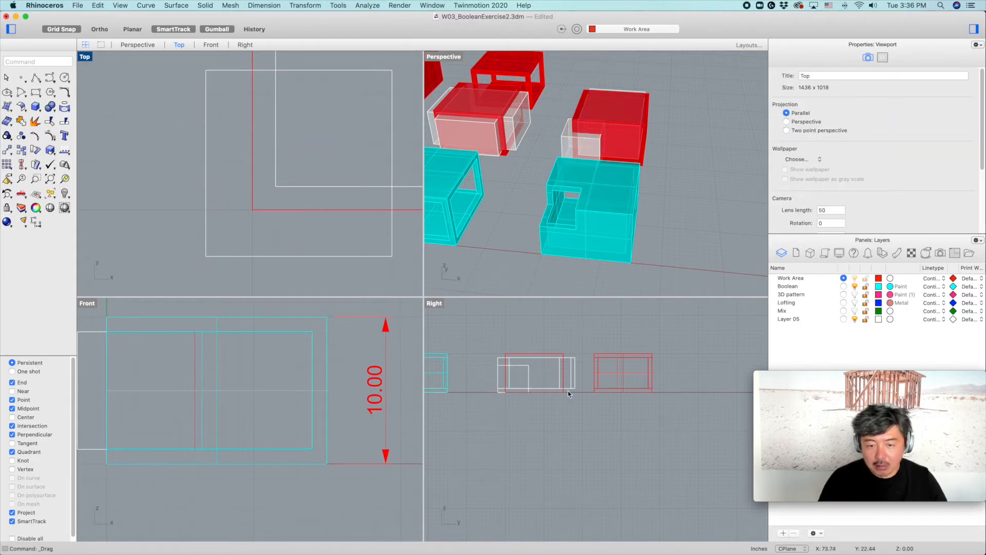
Move the small white box vertically in the Right view so it overlaps the red cube's upper side
{"action": "right_click_drag", "start_coordinate": [574, 383], "coordinate": [635, 381]}
{"action": "scroll", "coordinate": [488, 376], "scroll_direction": "up", "scroll_amount": 6}
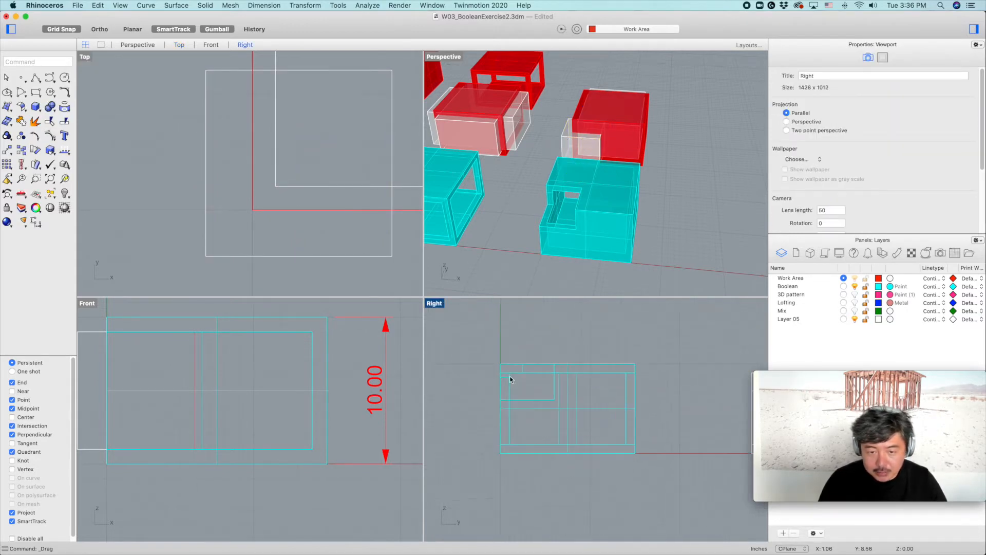
{"action": "scroll", "coordinate": [589, 422], "scroll_direction": "down", "scroll_amount": 10}
{"action": "right_click_drag", "start_coordinate": [750, 414], "coordinate": [592, 389]}
{"action": "left_click", "coordinate": [621, 399]}
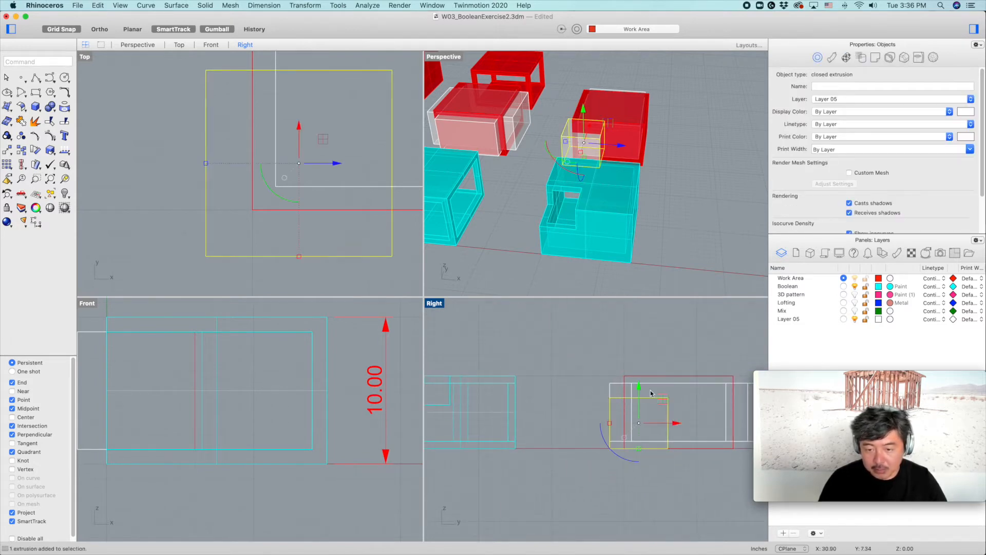
{"action": "left_click_drag", "start_coordinate": [645, 389], "coordinate": [643, 337]}
{"action": "left_click", "coordinate": [649, 398]}
{"action": "left_click_drag", "start_coordinate": [640, 388], "coordinate": [640, 341]}
{"action": "scroll", "coordinate": [648, 364], "scroll_direction": "up", "scroll_amount": 5}
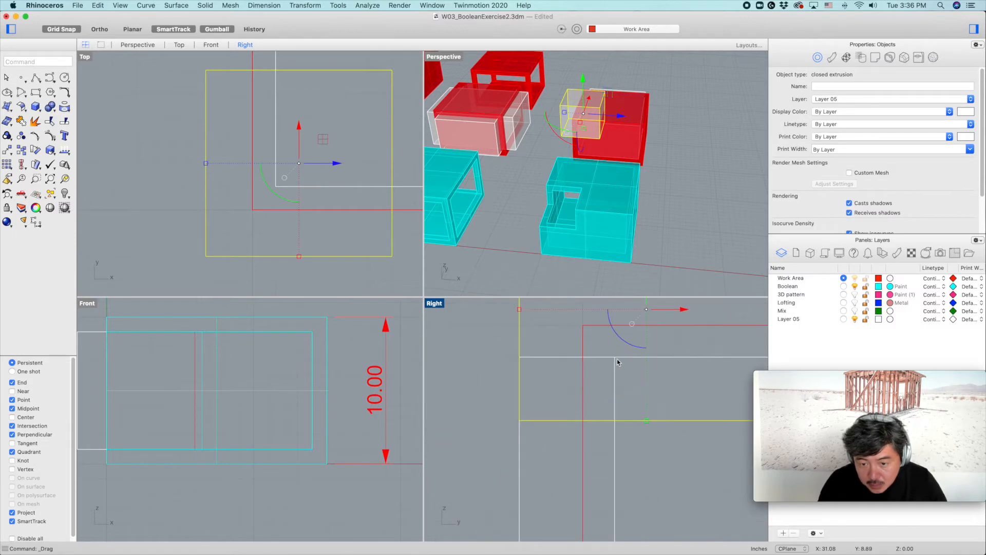
{"action": "left_click_drag", "start_coordinate": [645, 314], "coordinate": [645, 326]}
{"action": "left_click", "coordinate": [675, 214]}
{"action": "double_click", "coordinate": [442, 56]}
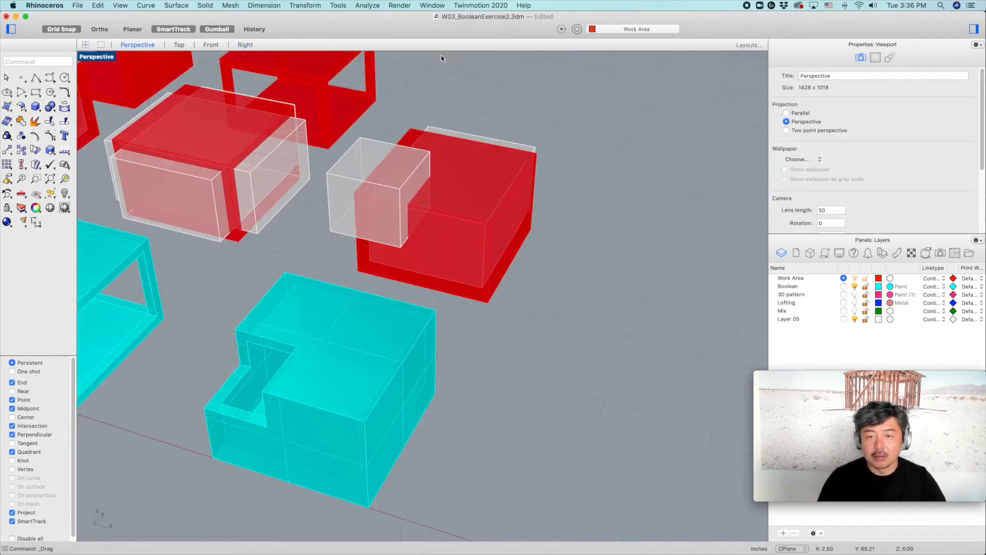
Copy the red cube and its two white cutter boxes in a straight line beside the originals
{"action": "scroll", "coordinate": [498, 263], "scroll_direction": "down", "scroll_amount": 5}
{"action": "right_click_drag", "start_coordinate": [536, 222], "coordinate": [455, 311], "text": "shift"}
{"action": "scroll", "coordinate": [442, 309], "scroll_direction": "up", "scroll_amount": 5}
{"action": "left_click_drag", "start_coordinate": [554, 393], "coordinate": [305, 215]}
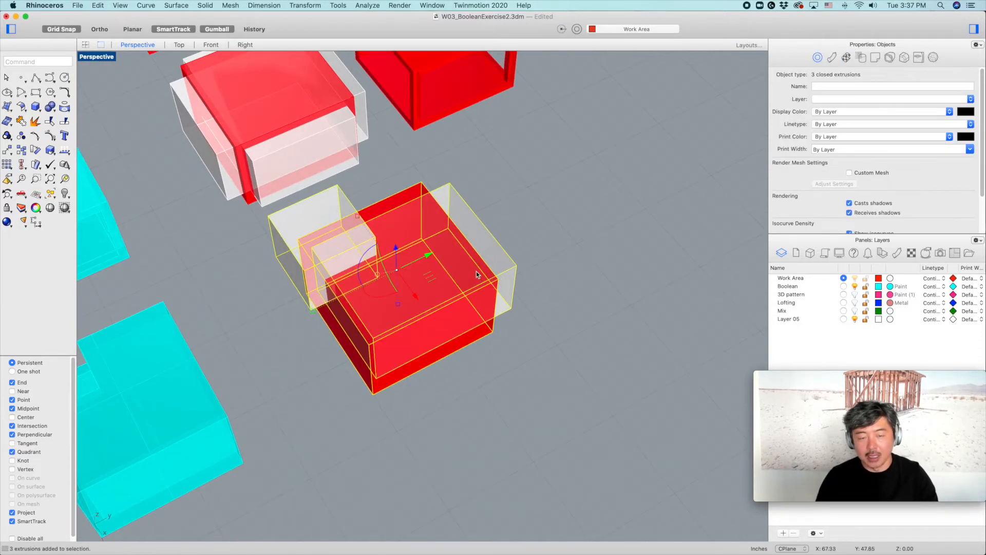
{"action": "type", "text": "co"}
{"action": "key", "text": "Return"}
{"action": "left_click", "coordinate": [492, 333]}
{"action": "key", "text": "shift"}
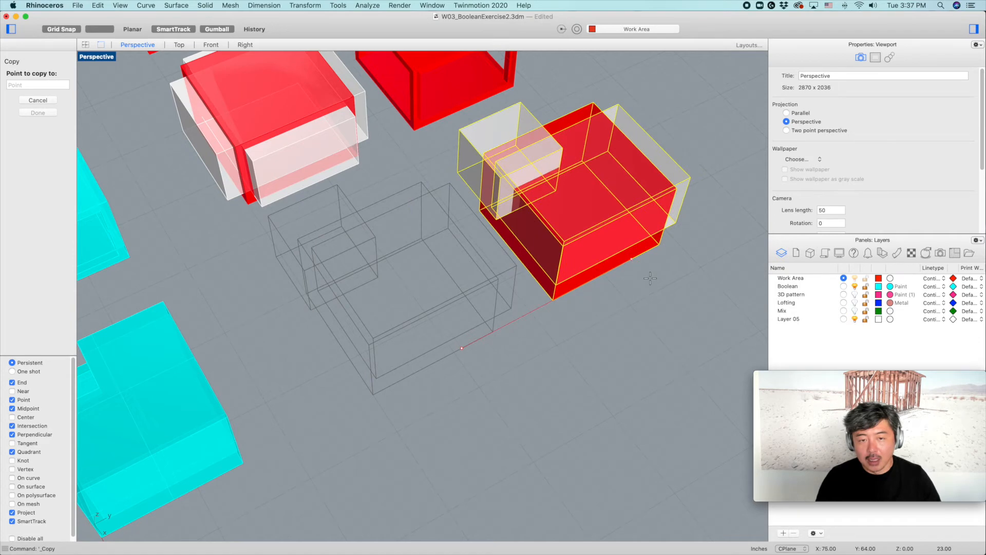
{"action": "left_click", "coordinate": [650, 278], "text": "shift"}
{"action": "key", "text": "Return"}
Adjust the perspective view and start BooleanDifference
{"action": "right_click_drag", "start_coordinate": [667, 323], "coordinate": [561, 360], "text": "shift"}
{"action": "right_click_drag", "start_coordinate": [637, 289], "coordinate": [621, 305]}
{"action": "type", "text": "Bo"}
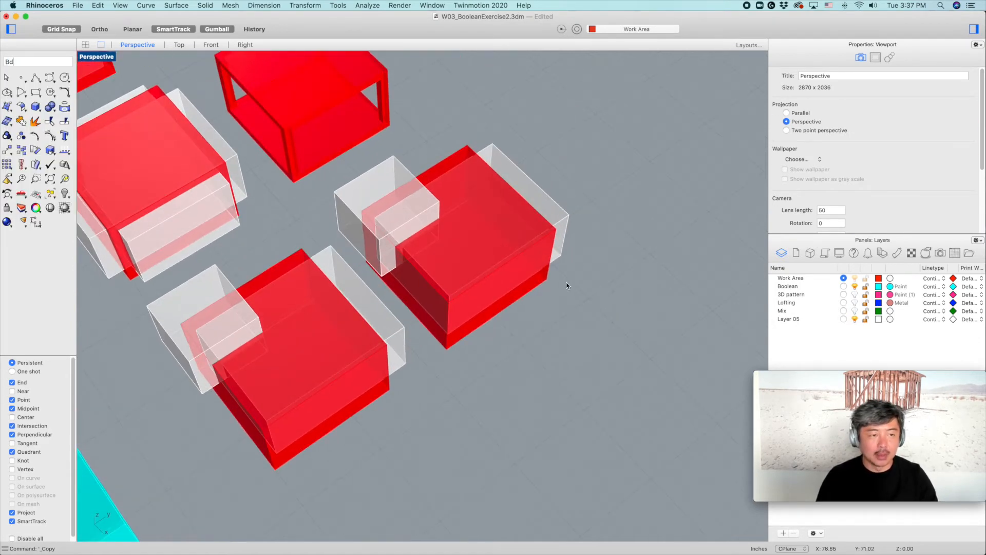
{"action": "key", "text": "Return"}
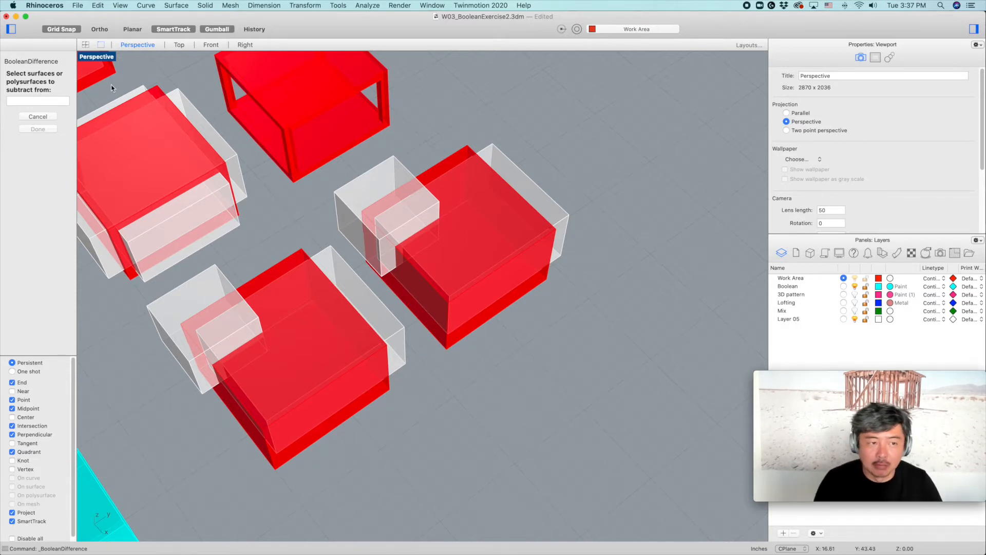
Subtract the white box from the red box
{"action": "left_click", "coordinate": [452, 156]}
{"action": "key", "text": "Return"}
{"action": "left_click", "coordinate": [371, 174]}
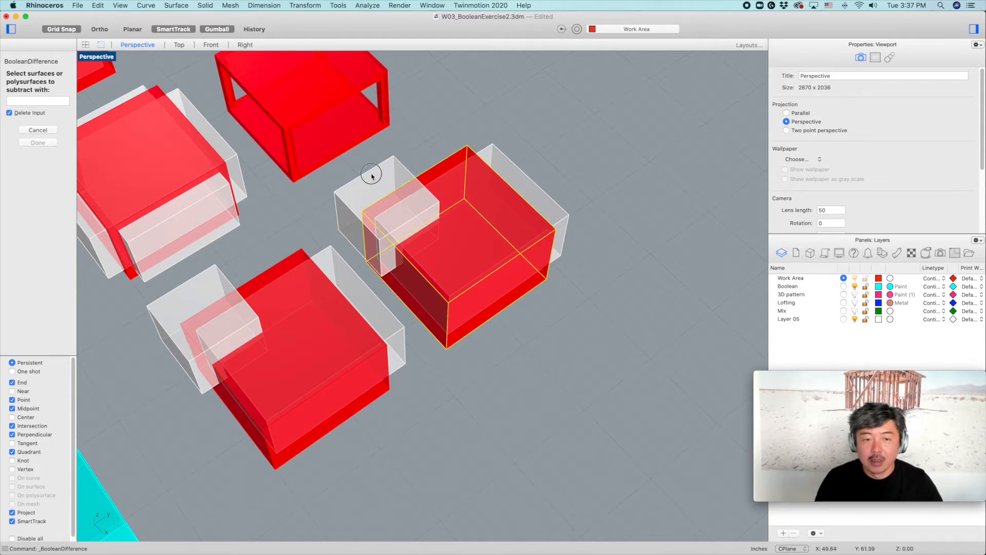
{"action": "left_click", "coordinate": [522, 171]}
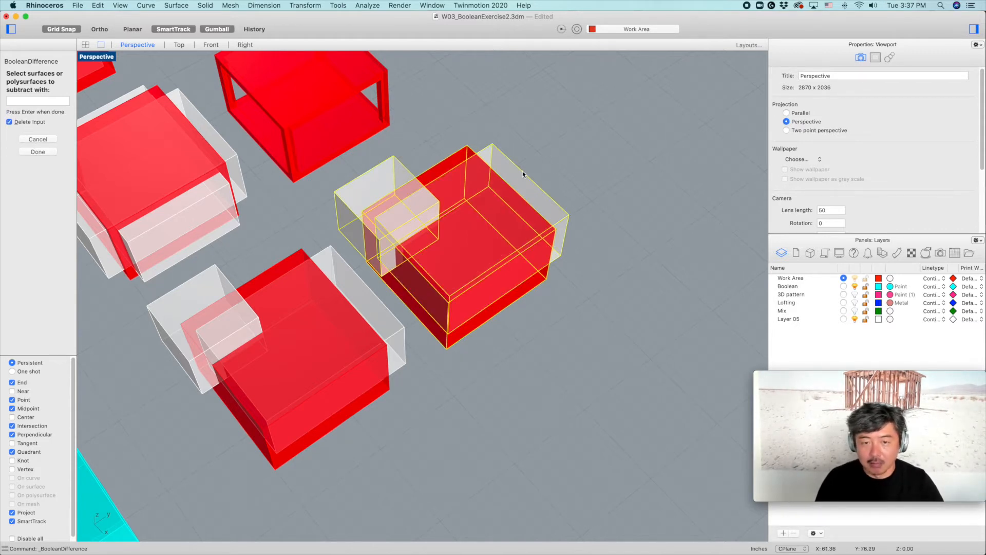
{"action": "key", "text": "Return"}
Hide the boxes in the middle column
{"action": "right_click_drag", "start_coordinate": [590, 172], "coordinate": [523, 147]}
{"action": "left_click_drag", "start_coordinate": [524, 147], "coordinate": [417, 496]}
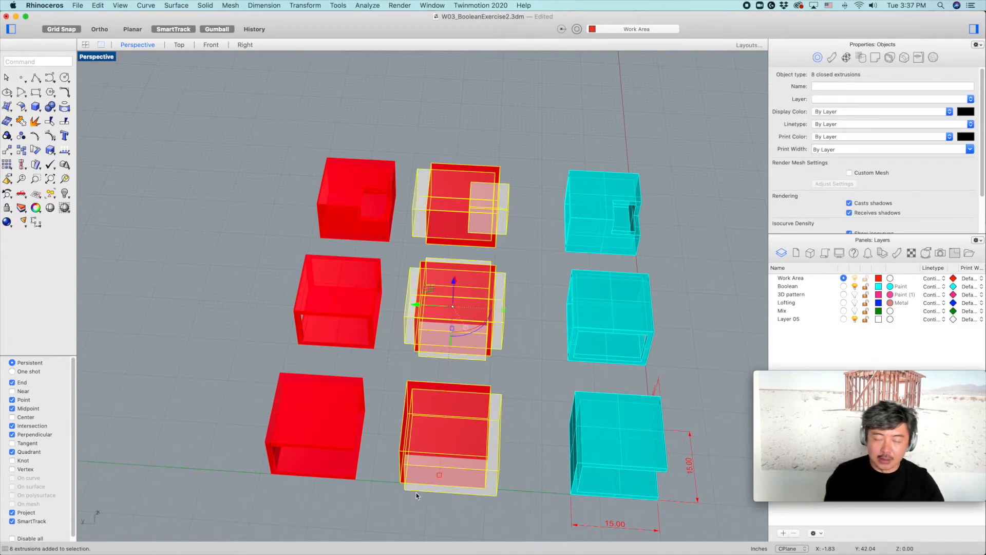
{"action": "type", "text": "hide"}
{"action": "key", "text": "Return"}
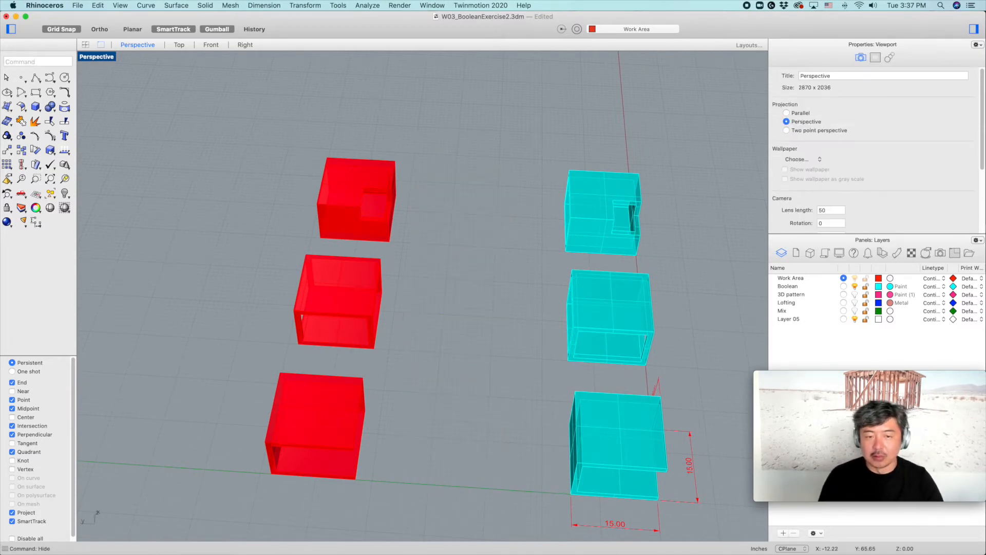
Move the three red boxes to the right beside the cyan ones with the Gumball
{"action": "left_click_drag", "start_coordinate": [425, 125], "coordinate": [296, 445]}
{"action": "left_click_drag", "start_coordinate": [315, 300], "coordinate": [441, 307]}
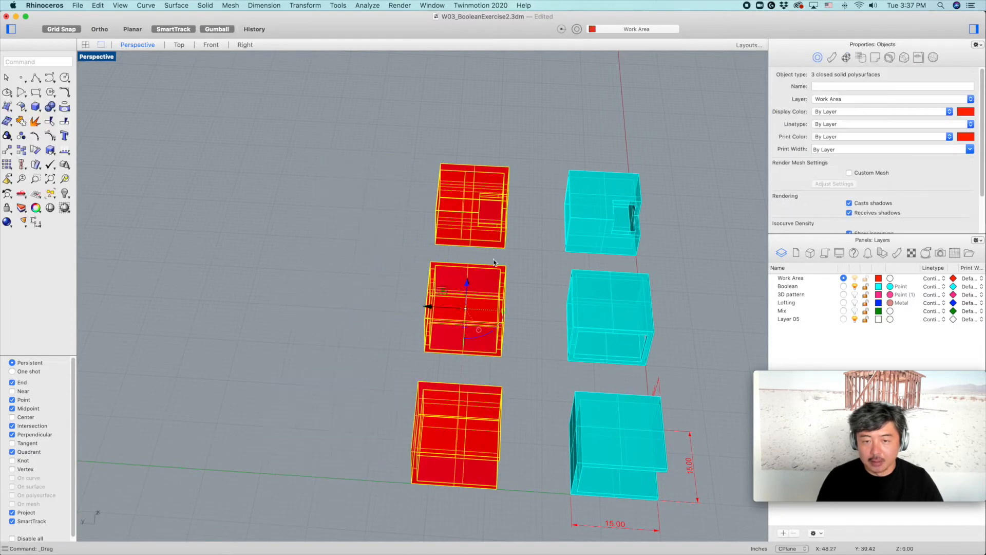
{"action": "left_click", "coordinate": [544, 293]}
{"action": "right_click_drag", "start_coordinate": [544, 292], "coordinate": [653, 224]}
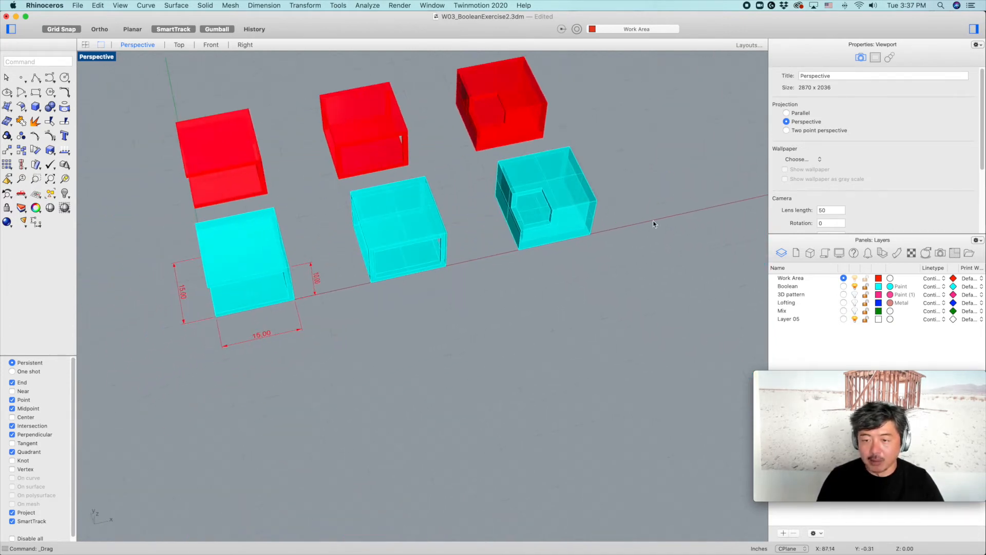
Turn on the 3D pattern layer, turn off Boolean, and hide the red boxes and all dimensions
{"action": "left_click", "coordinate": [854, 295]}
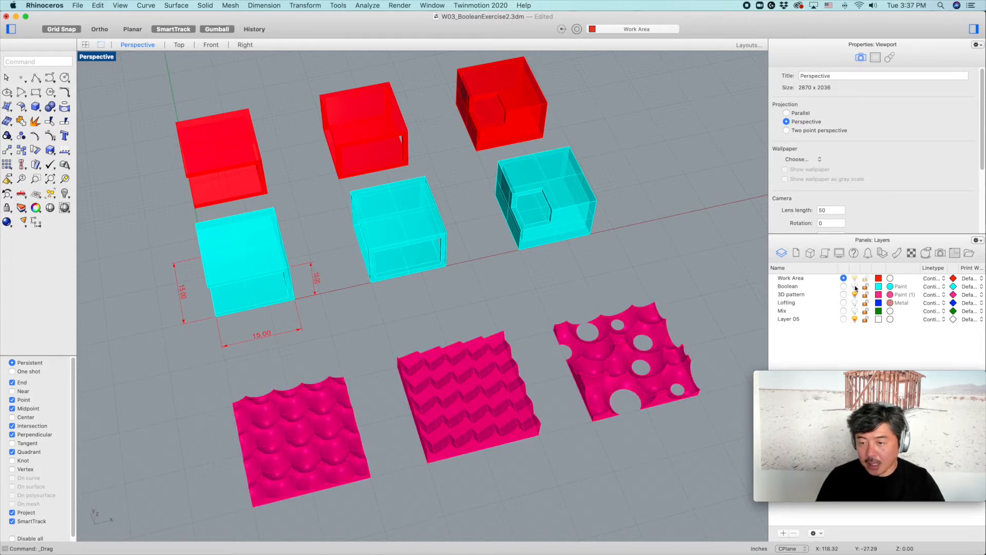
{"action": "left_click", "coordinate": [855, 287]}
{"action": "scroll", "coordinate": [589, 234], "scroll_direction": "down", "scroll_amount": 5}
{"action": "left_click_drag", "start_coordinate": [613, 109], "coordinate": [313, 290]}
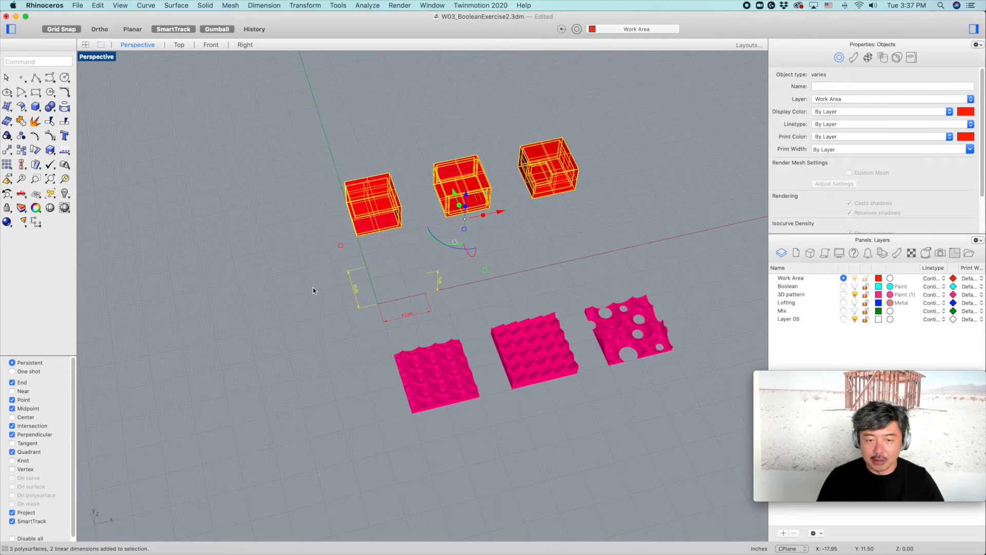
{"action": "type", "text": "hide"}
{"action": "key", "text": "Return"}
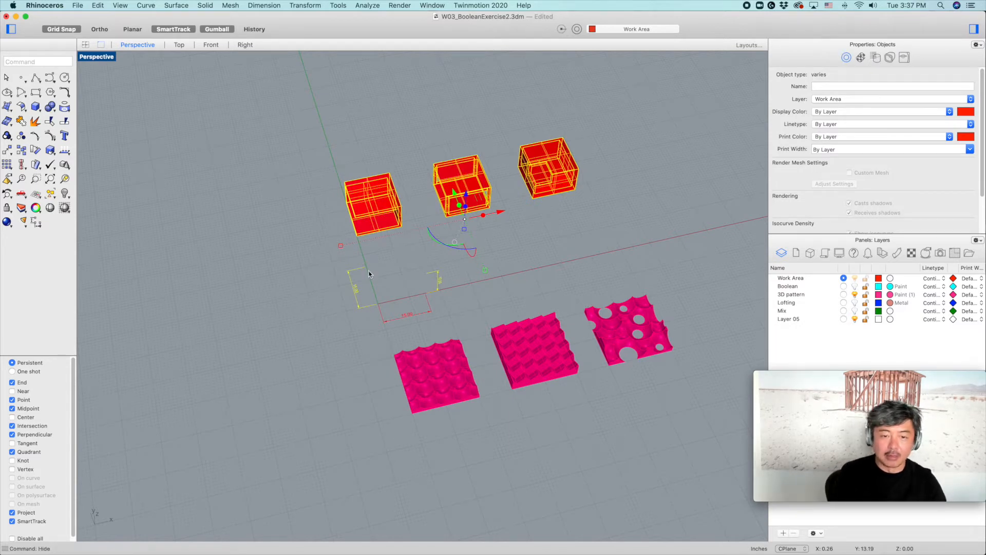
{"action": "left_click", "coordinate": [377, 333]}
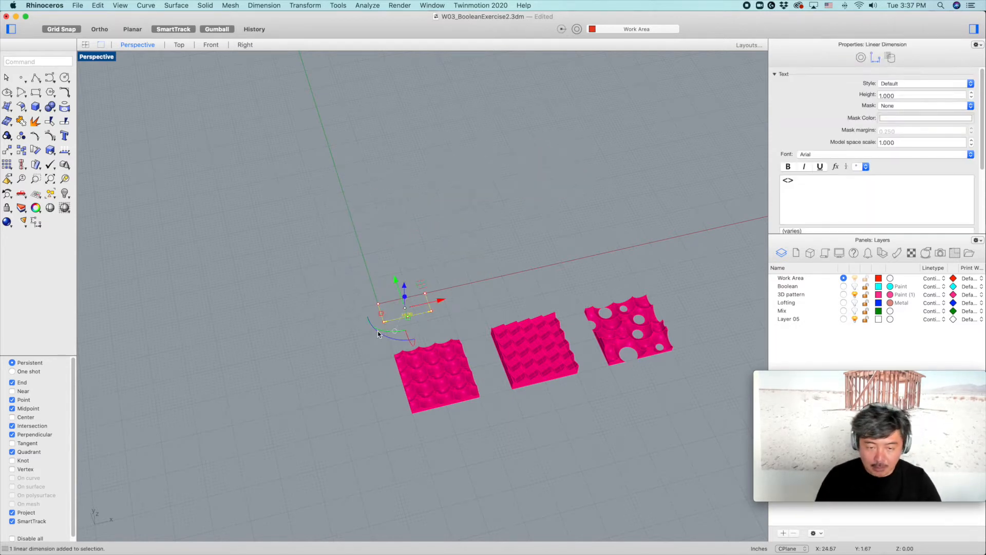
{"action": "type", "text": "hide"}
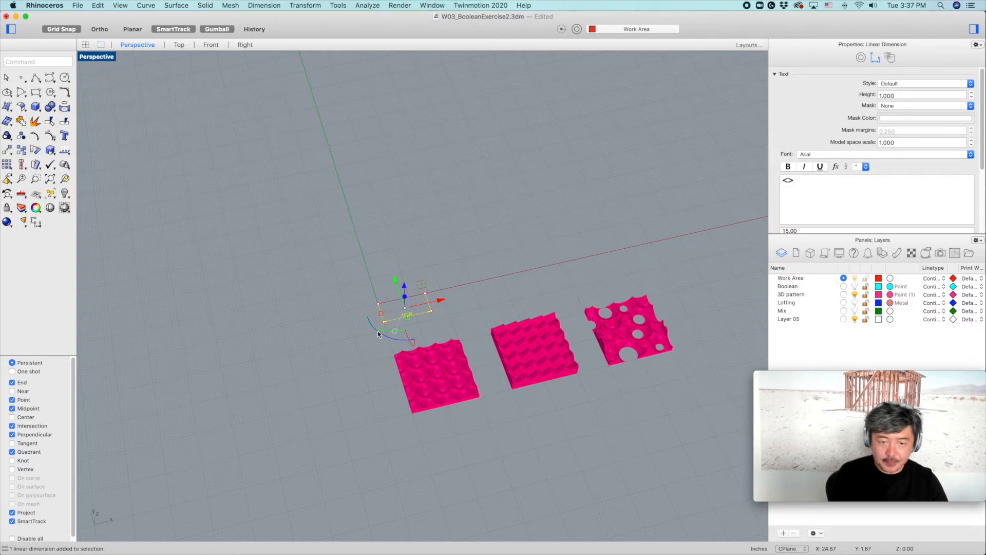
{"action": "key", "text": "Return"}
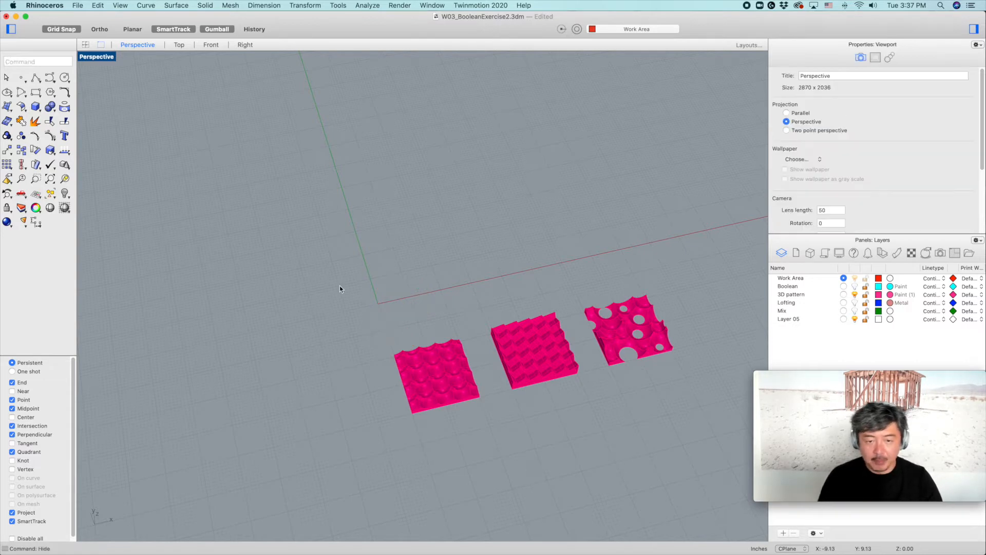
Dimension two edges of the dimpled tile at 20.00 each
{"action": "left_click", "coordinate": [36, 221]}
{"action": "scroll", "coordinate": [421, 390], "scroll_direction": "up", "scroll_amount": 6}
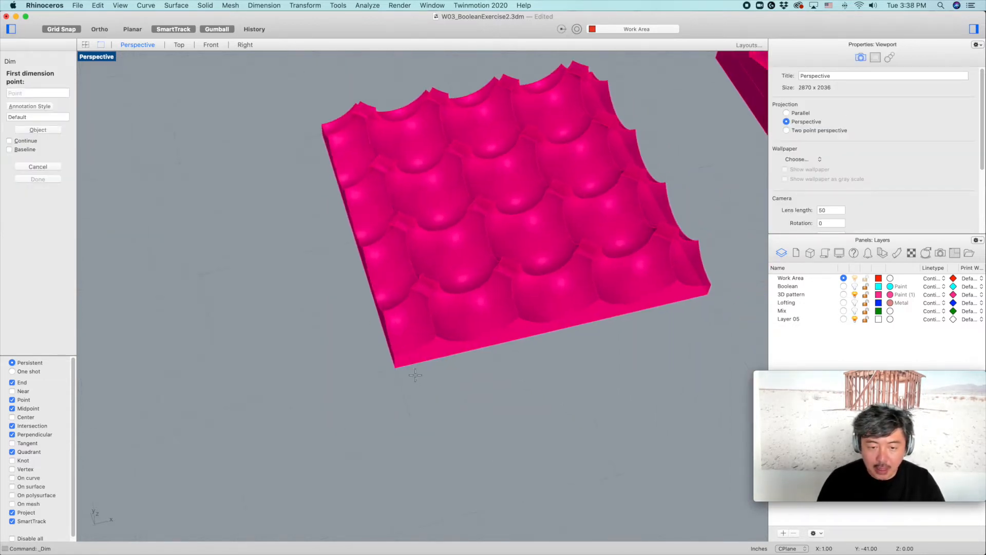
{"action": "left_click", "coordinate": [395, 367]}
{"action": "left_click", "coordinate": [709, 294]}
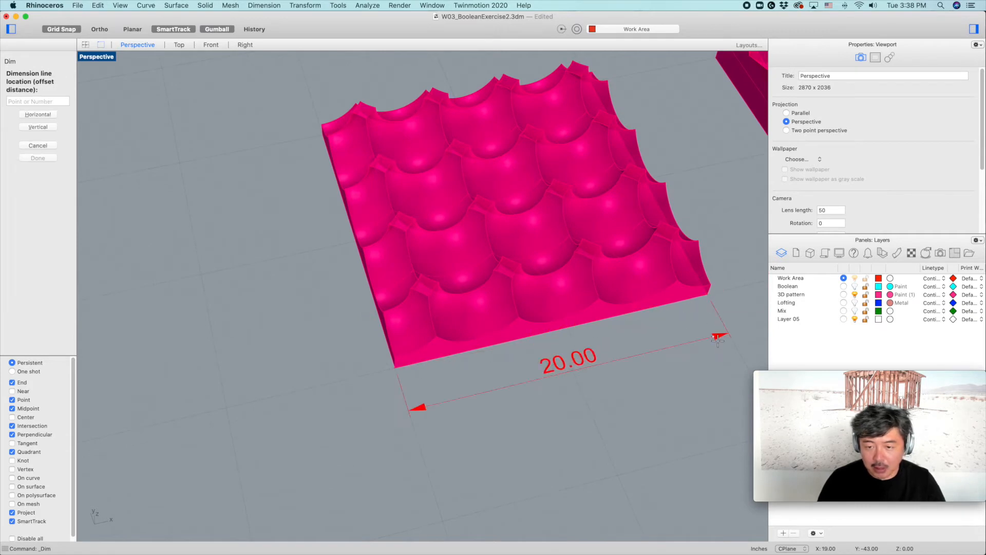
{"action": "left_click", "coordinate": [718, 340]}
{"action": "right_click_drag", "start_coordinate": [371, 258], "coordinate": [324, 279]}
{"action": "scroll", "coordinate": [325, 280], "scroll_direction": "down", "scroll_amount": 6}
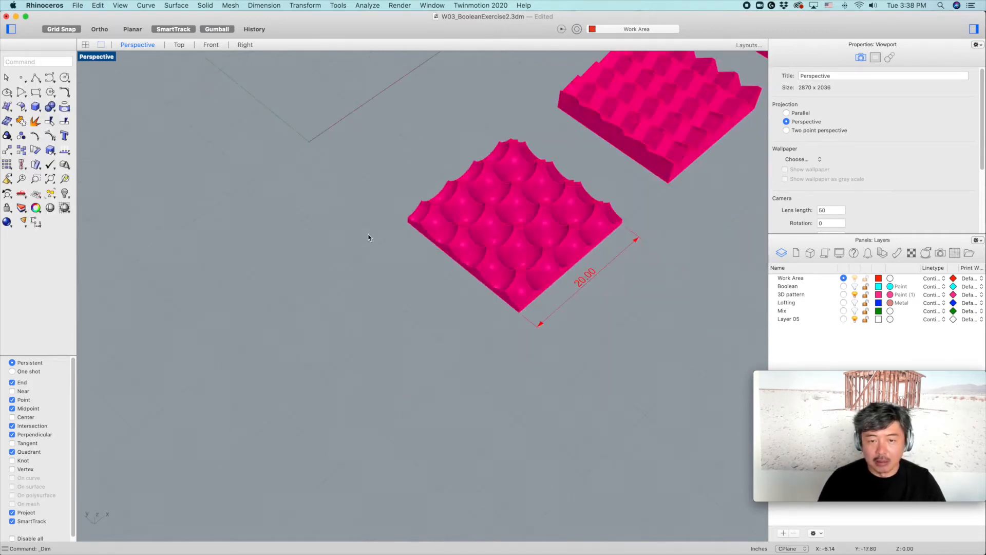
{"action": "key", "text": "Return"}
{"action": "left_click", "coordinate": [408, 221]}
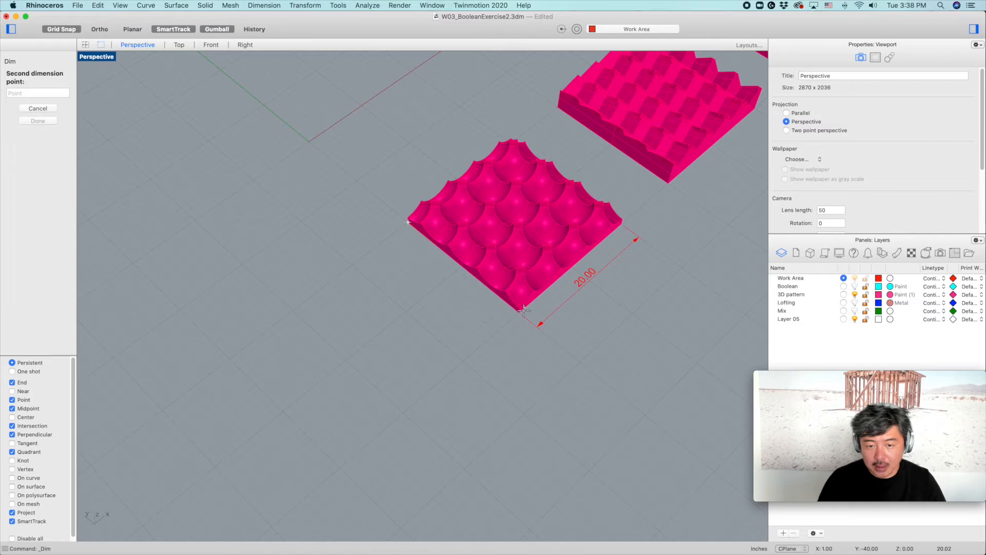
{"action": "left_click", "coordinate": [519, 310]}
{"action": "left_click", "coordinate": [497, 324]}
Switch to four viewports and zoom all views to the selected dimpled tile
{"action": "left_click", "coordinate": [509, 261]}
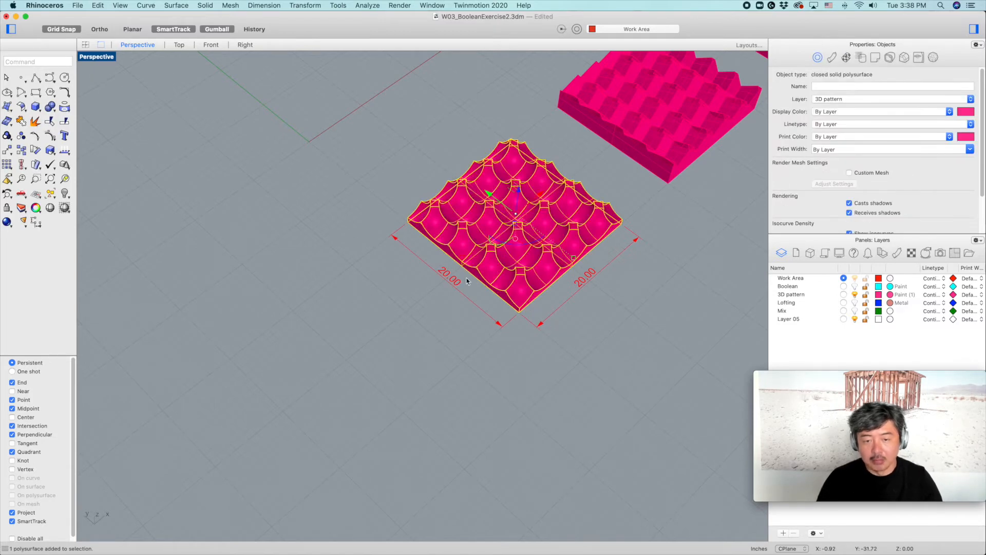
{"action": "double_click", "coordinate": [104, 56]}
{"action": "type", "text": "zsa"}
{"action": "key", "text": "Return"}
{"action": "right_click_drag", "start_coordinate": [118, 424], "coordinate": [259, 383]}
{"action": "right_click", "coordinate": [233, 416]}
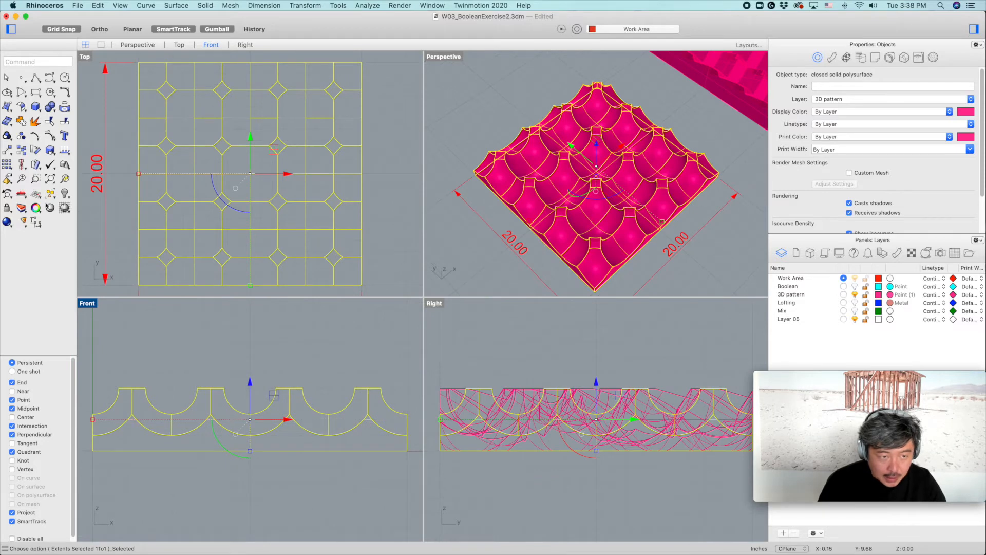
Add the tile's 4.00 height dimension in the Front view, then return to the single Perspective view
{"action": "key", "text": "Return"}
{"action": "left_click", "coordinate": [92, 450]}
{"action": "left_click", "coordinate": [93, 388]}
{"action": "key", "text": "Escape"}
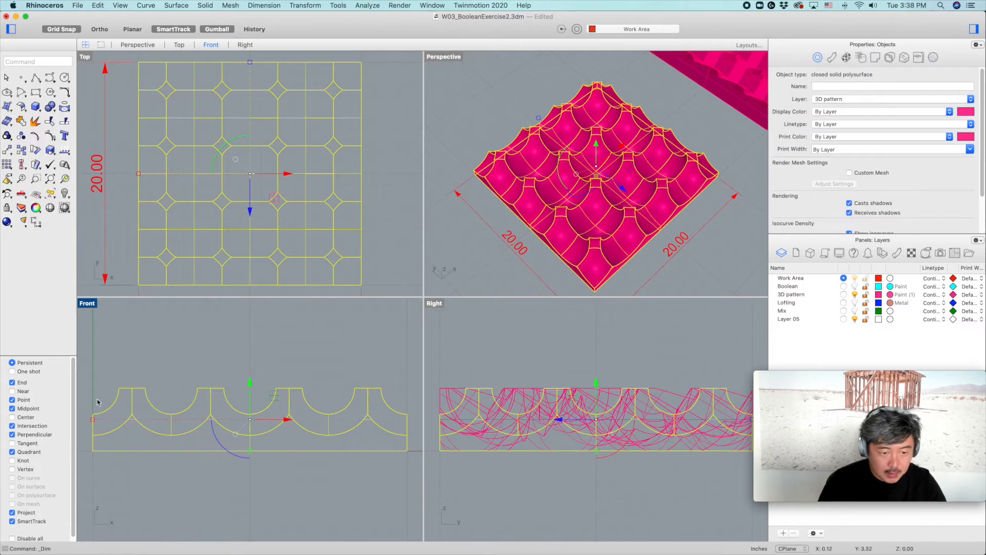
{"action": "key", "text": "Escape"}
{"action": "scroll", "coordinate": [227, 368], "scroll_direction": "down", "scroll_amount": 6}
{"action": "right_click_drag", "start_coordinate": [180, 377], "coordinate": [253, 378]}
{"action": "scroll", "coordinate": [226, 417], "scroll_direction": "up", "scroll_amount": 8}
{"action": "right_click", "coordinate": [227, 417]}
{"action": "left_click", "coordinate": [240, 404]}
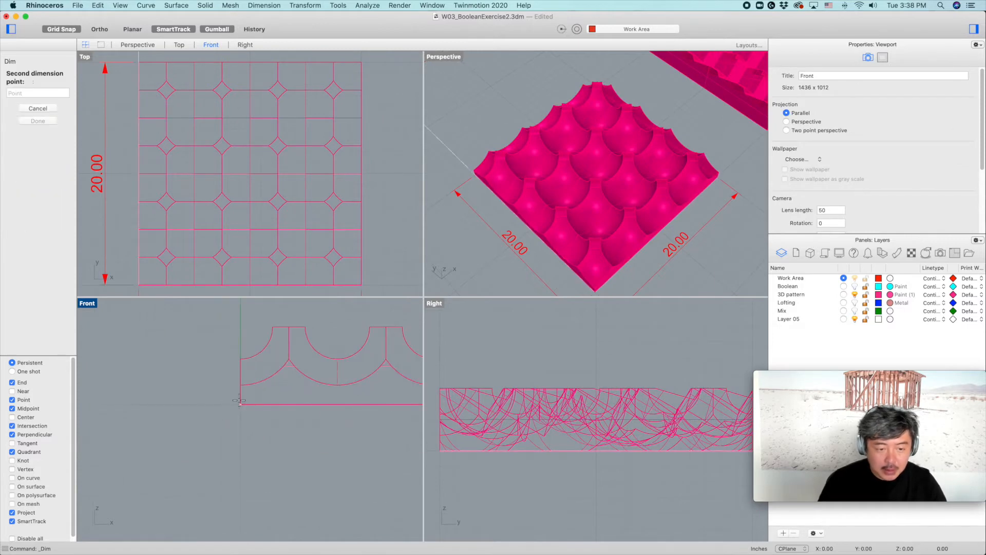
{"action": "left_click", "coordinate": [240, 329]}
{"action": "left_click", "coordinate": [183, 360]}
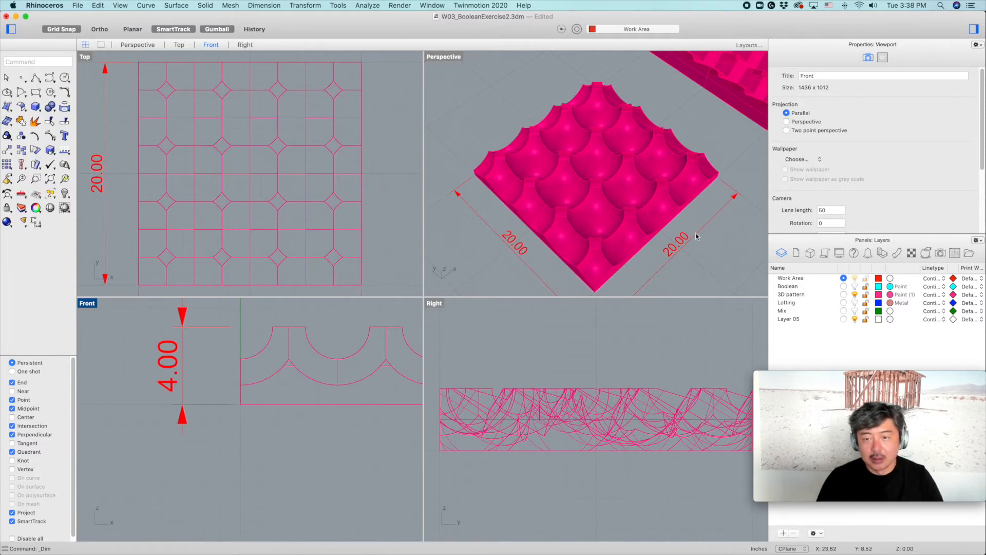
{"action": "double_click", "coordinate": [455, 57]}
Draw a thin red box 20 by 20 with height 2 below the tile
{"action": "scroll", "coordinate": [561, 282], "scroll_direction": "down", "scroll_amount": 6}
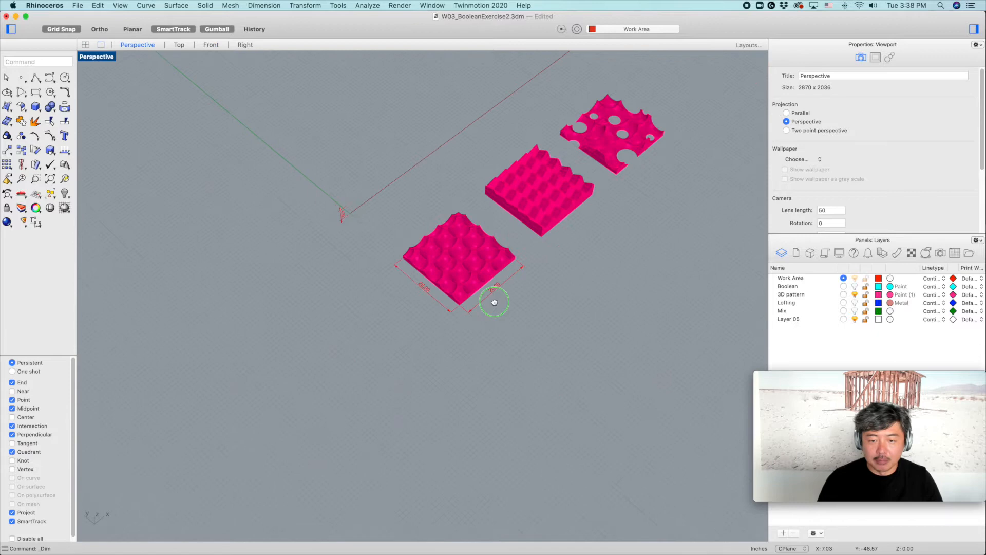
{"action": "scroll", "coordinate": [502, 372], "scroll_direction": "up", "scroll_amount": 4}
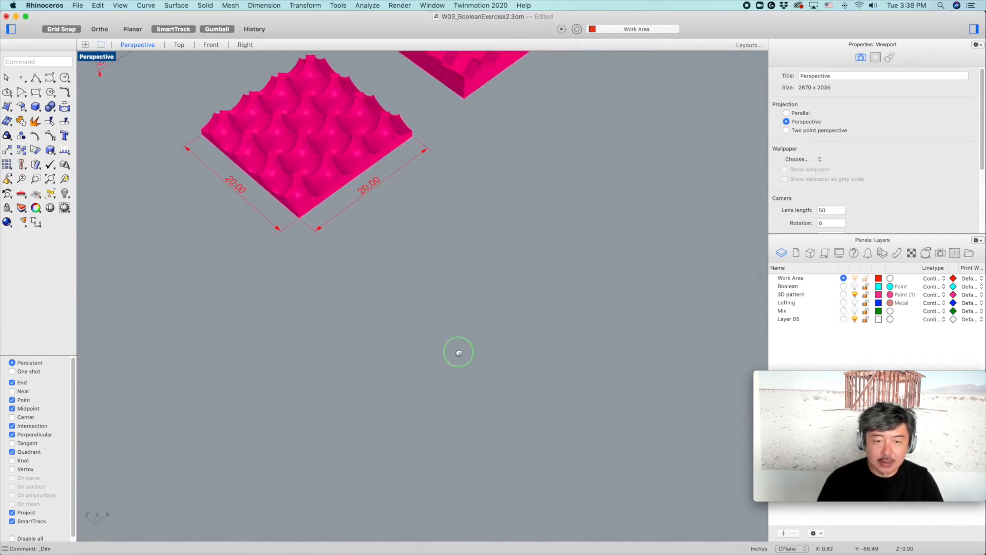
{"action": "left_click", "coordinate": [35, 106]}
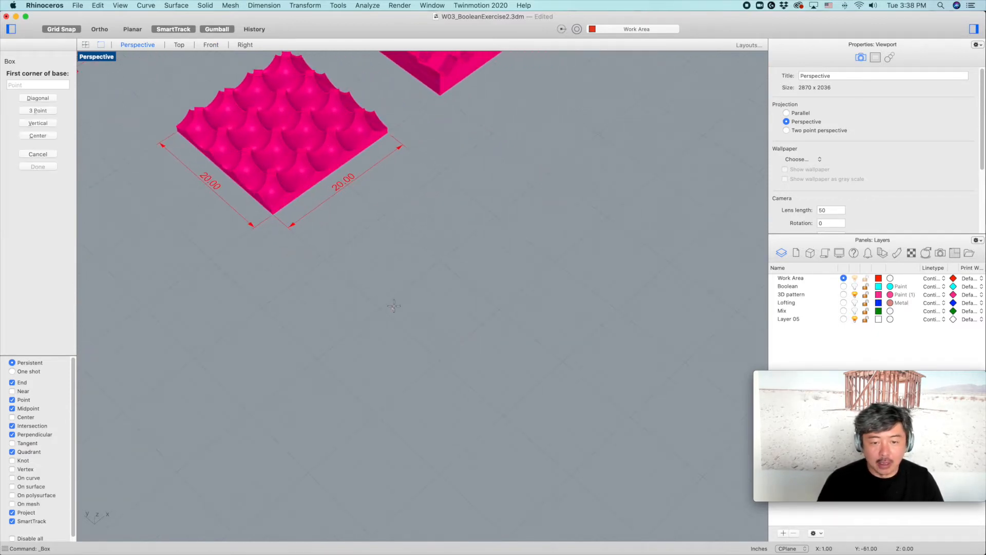
{"action": "left_click", "coordinate": [440, 359]}
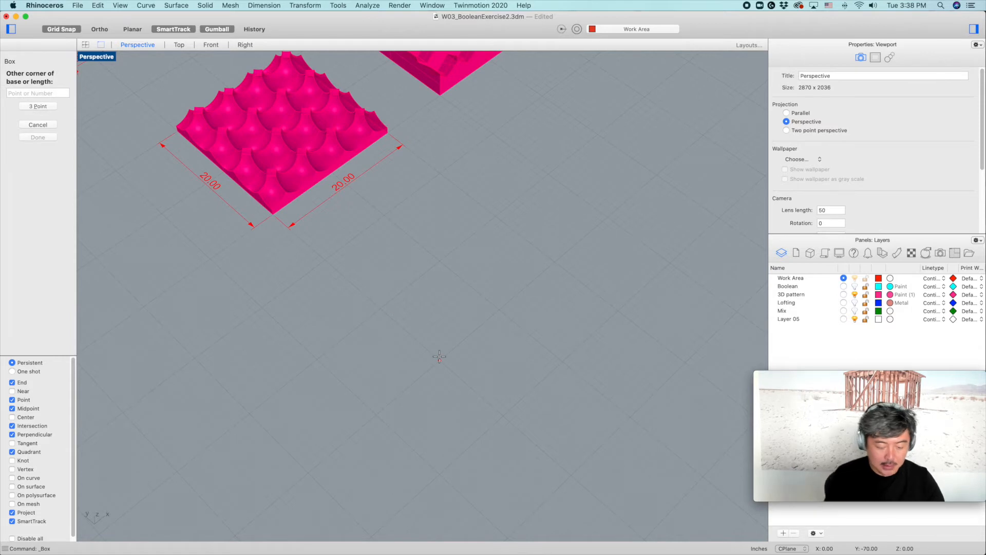
{"action": "type", "text": "20"}
{"action": "key", "text": "Return"}
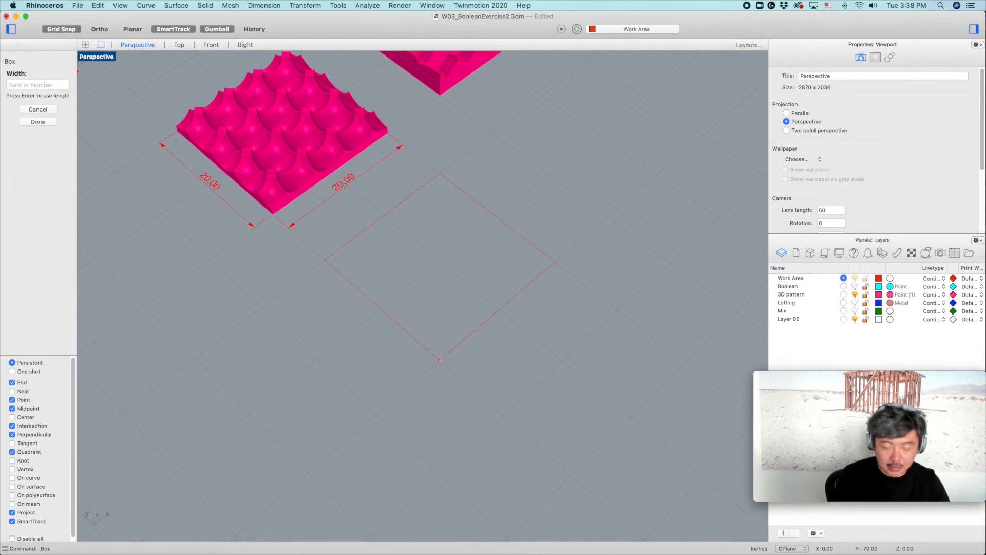
{"action": "key", "text": "Return"}
{"action": "type", "text": "2"}
{"action": "key", "text": "Return"}
Orbit, pan and zoom the Perspective view to see the slab and tiles
{"action": "right_click_drag", "start_coordinate": [647, 202], "coordinate": [538, 301]}
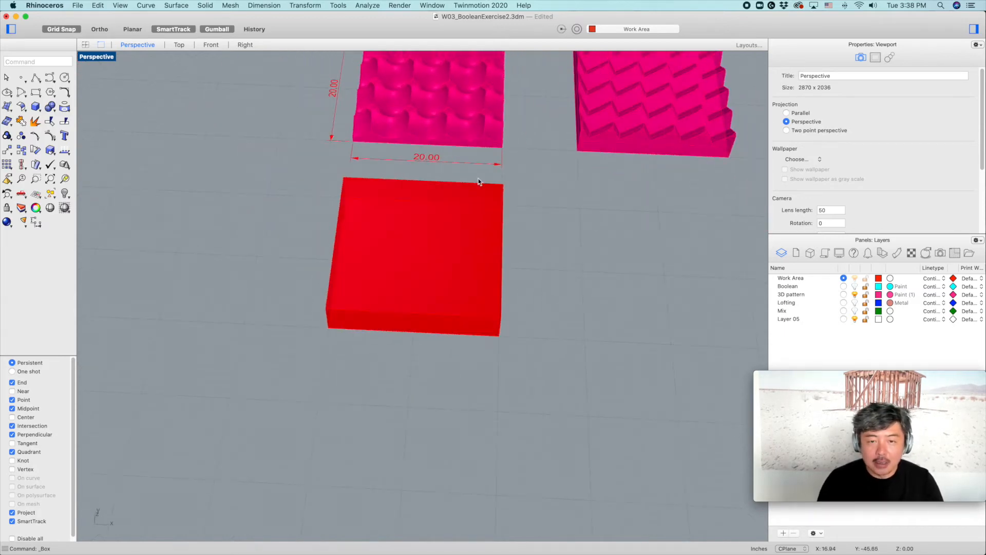
{"action": "right_click_drag", "start_coordinate": [478, 181], "coordinate": [503, 308], "text": "shift"}
{"action": "mouse_move", "coordinate": [418, 242]}
{"action": "right_mouse_down"}
{"action": "mouse_move", "coordinate": [449, 260]}
{"action": "mouse_move", "coordinate": [435, 267]}
{"action": "mouse_move", "coordinate": [452, 255]}
{"action": "mouse_move", "coordinate": [434, 271]}
{"action": "mouse_move", "coordinate": [412, 259]}
{"action": "right_mouse_up"}
{"action": "scroll", "coordinate": [412, 239], "scroll_direction": "up", "scroll_amount": 6}
{"action": "scroll", "coordinate": [423, 258], "scroll_direction": "up", "scroll_amount": 6}
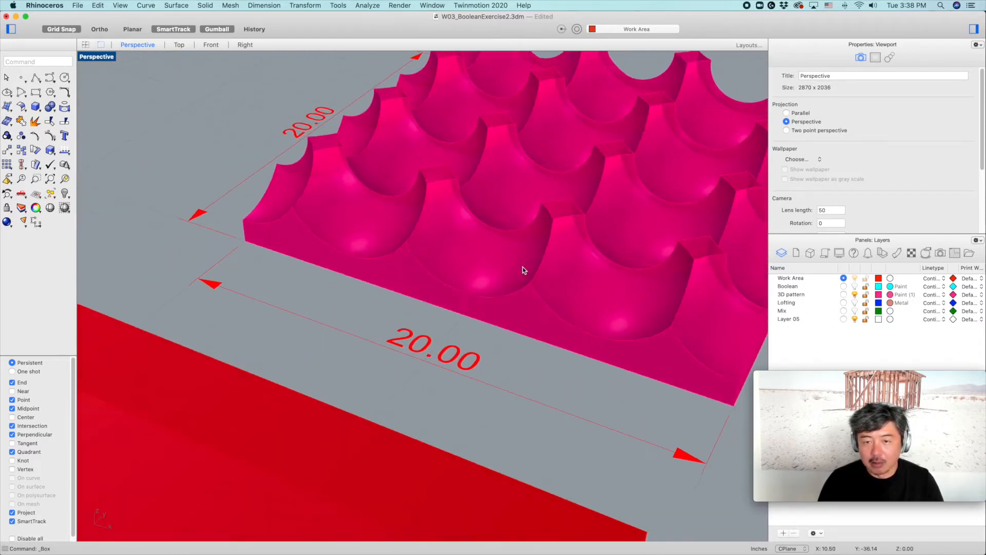
{"action": "right_click_drag", "start_coordinate": [521, 257], "coordinate": [520, 254]}
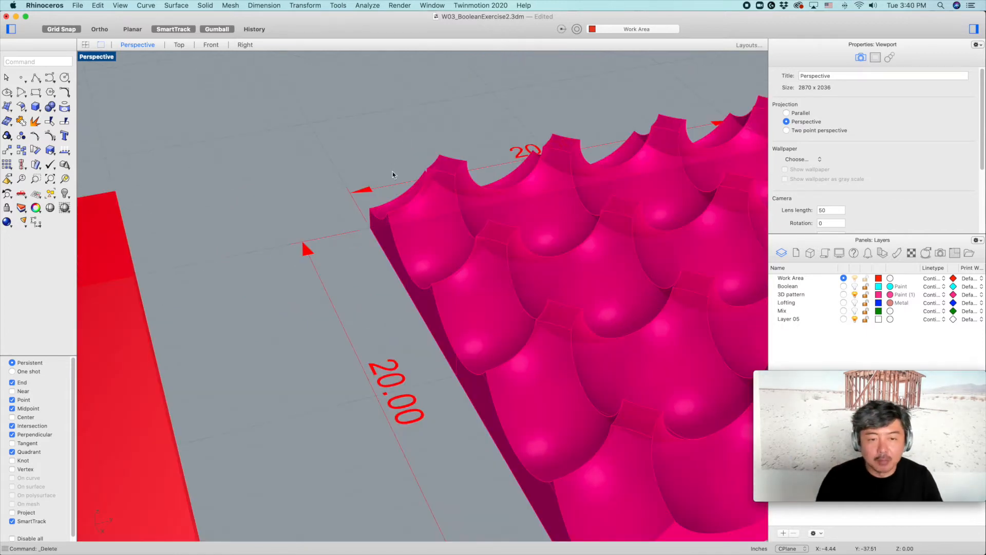
{"action": "right_click_drag", "start_coordinate": [392, 171], "coordinate": [436, 217]}
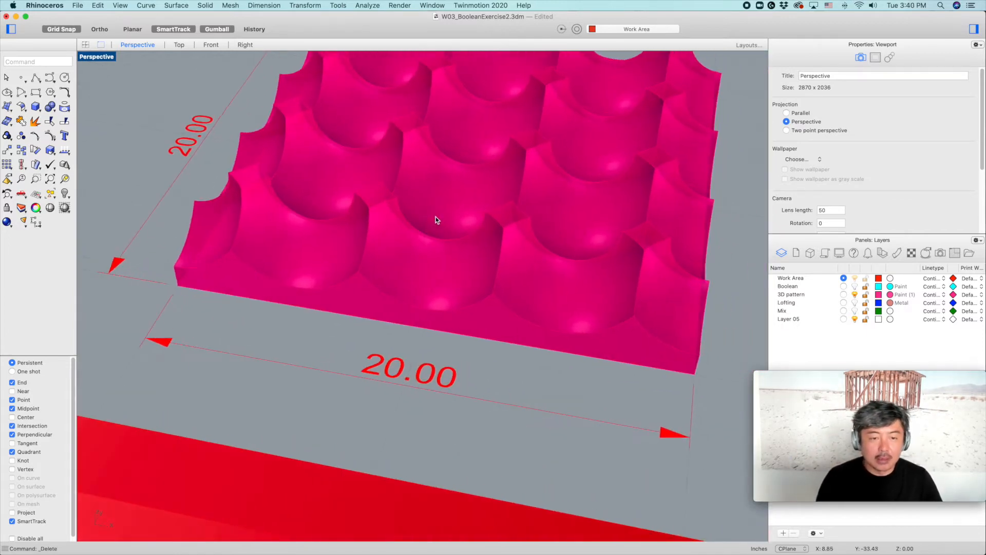
{"action": "scroll", "coordinate": [436, 217], "scroll_direction": "down", "scroll_amount": 5}
{"action": "left_click", "coordinate": [49, 106]}
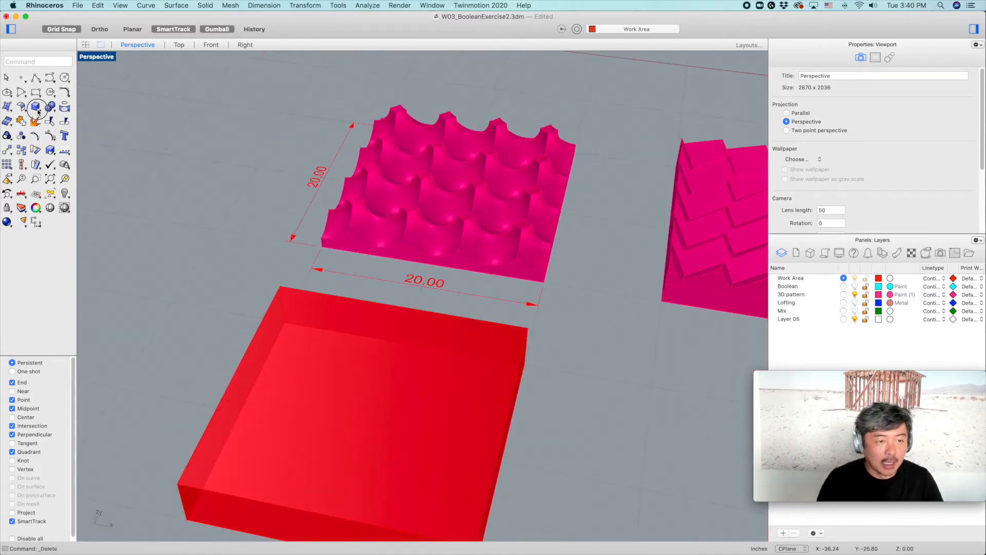
Create a 3-point sphere from three points on the dimpled tile's front edge
{"action": "mouse_move", "coordinate": [79, 135]}
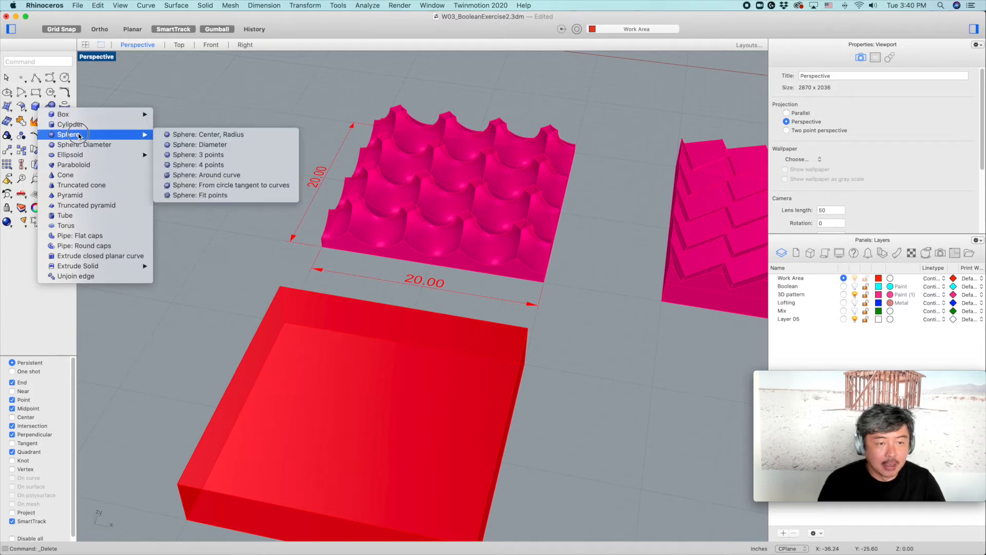
{"action": "left_click", "coordinate": [221, 156]}
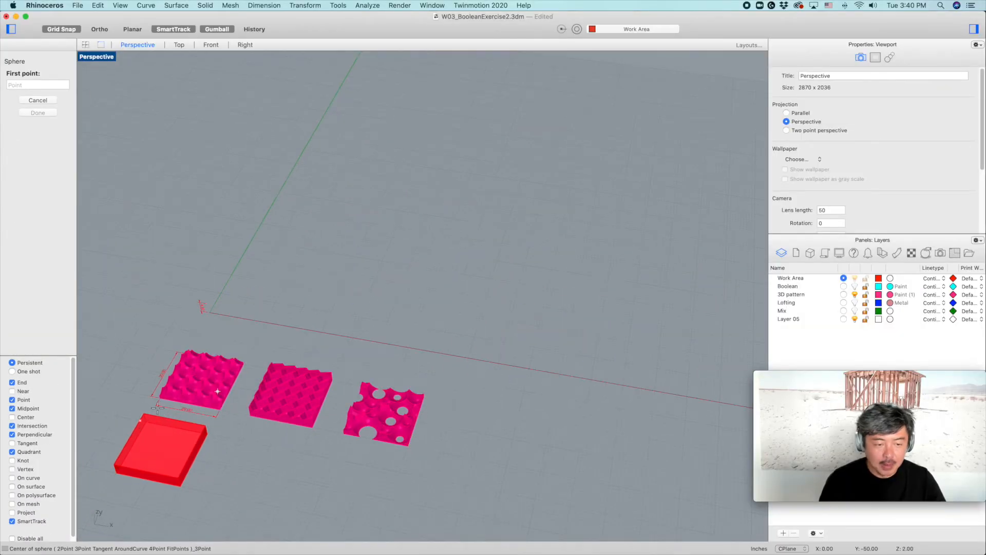
{"action": "scroll", "coordinate": [157, 408], "scroll_direction": "up", "scroll_amount": 10}
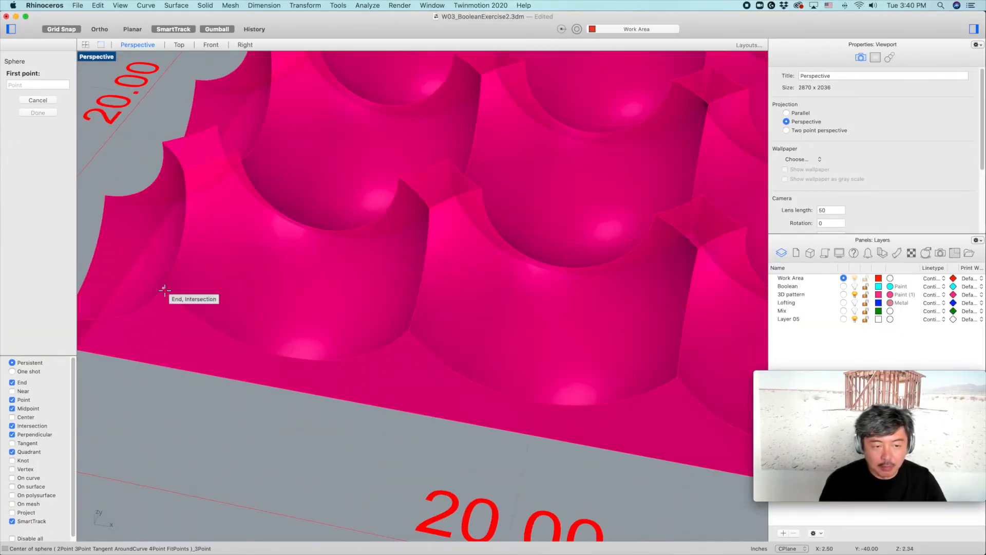
{"action": "left_click", "coordinate": [163, 289]}
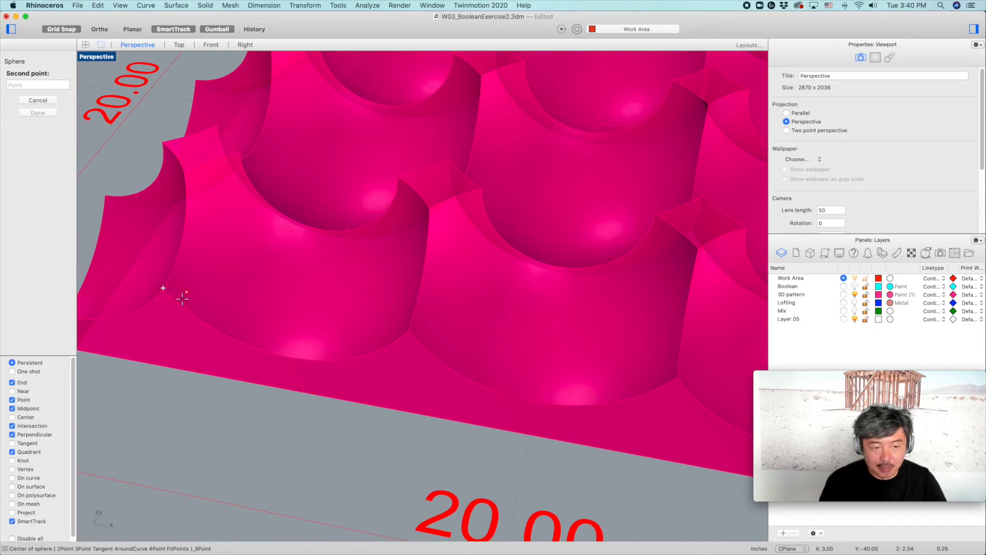
{"action": "left_click", "coordinate": [290, 356]}
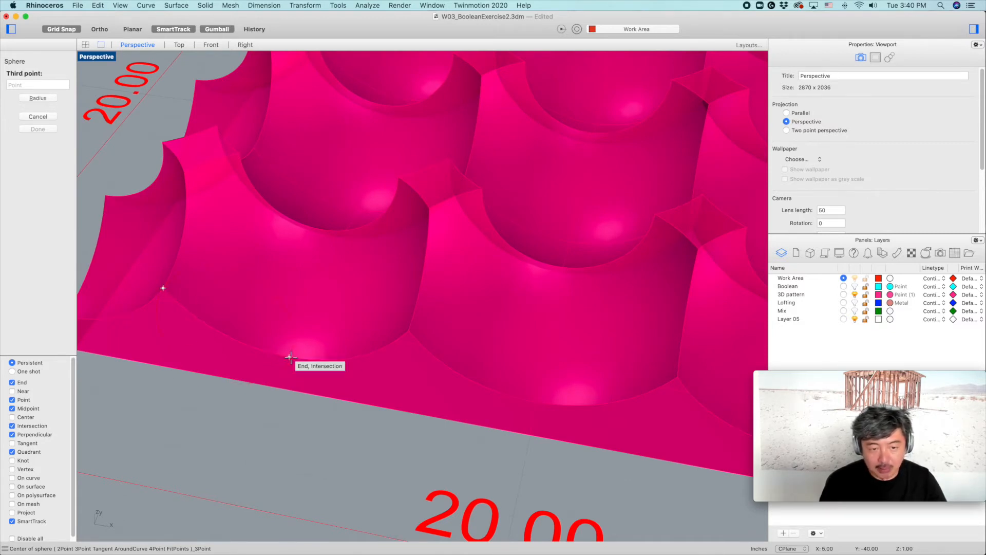
{"action": "left_click", "coordinate": [408, 331]}
Select the new sphere and orbit to check it against the tile
{"action": "scroll", "coordinate": [436, 330], "scroll_direction": "down", "scroll_amount": 8}
{"action": "right_click_drag", "start_coordinate": [402, 343], "coordinate": [517, 298]}
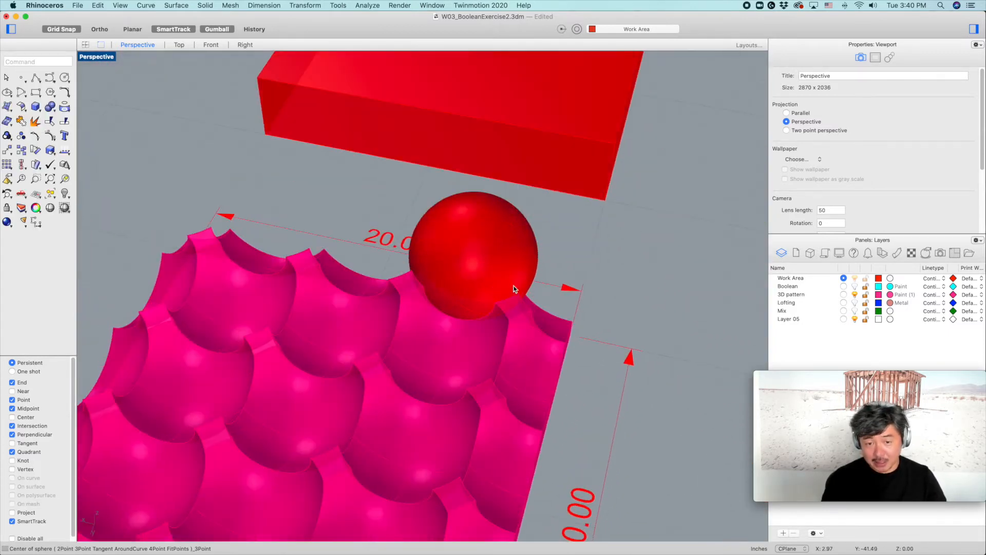
{"action": "left_click", "coordinate": [507, 264]}
{"action": "right_click_drag", "start_coordinate": [426, 339], "coordinate": [462, 337]}
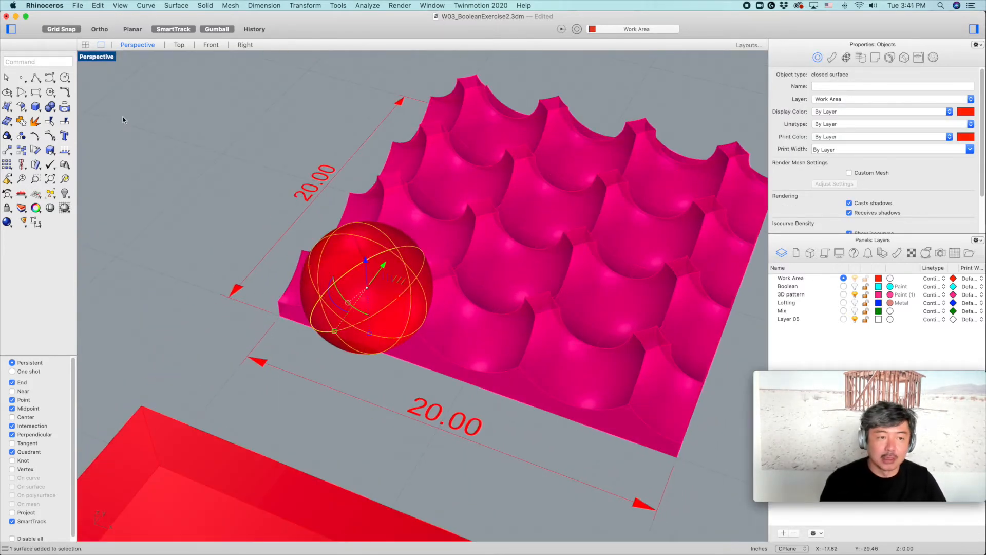
Restore four viewports, enable Project osnap, and set the Top view to Rendered
{"action": "double_click", "coordinate": [94, 58]}
{"action": "scroll", "coordinate": [244, 240], "scroll_direction": "down", "scroll_amount": 4}
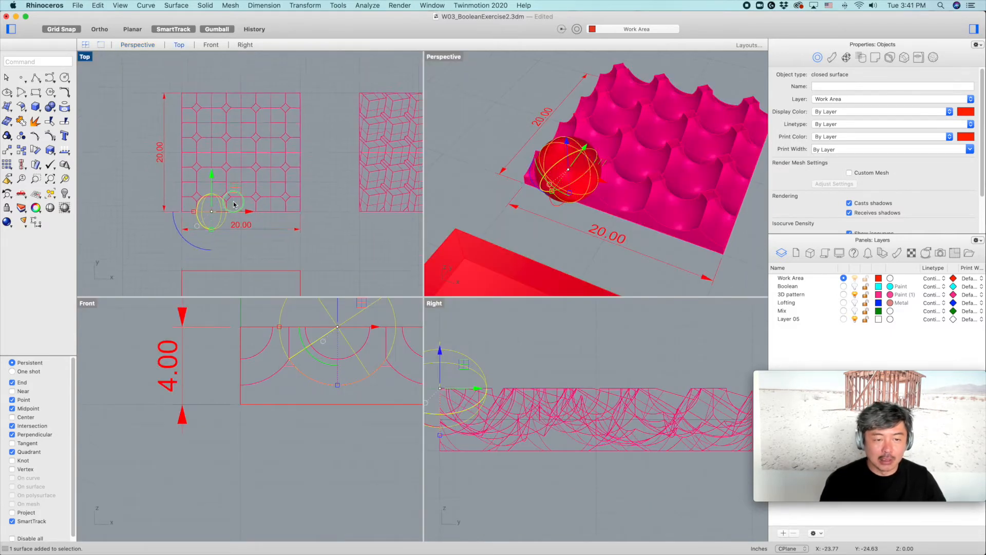
{"action": "left_click", "coordinate": [12, 513]}
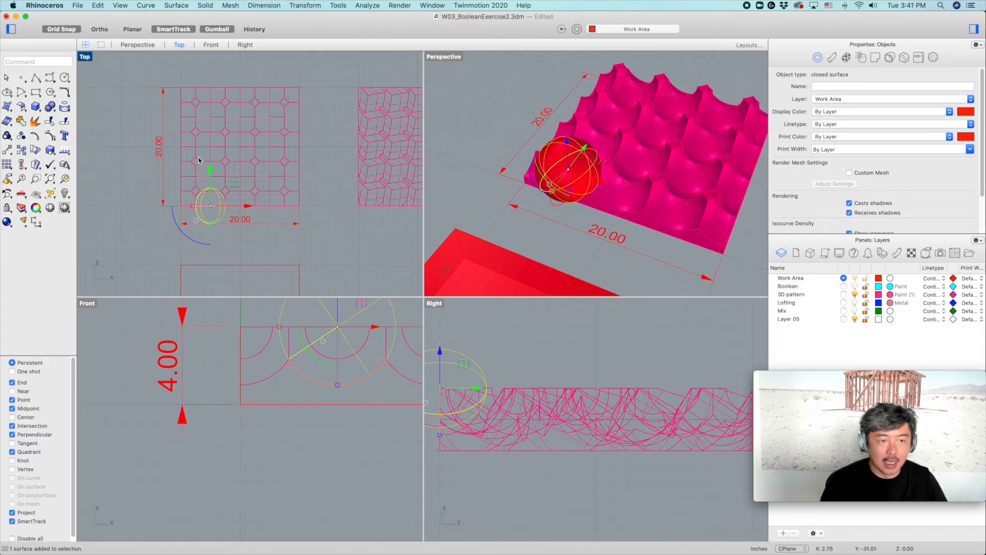
{"action": "left_click", "coordinate": [81, 59]}
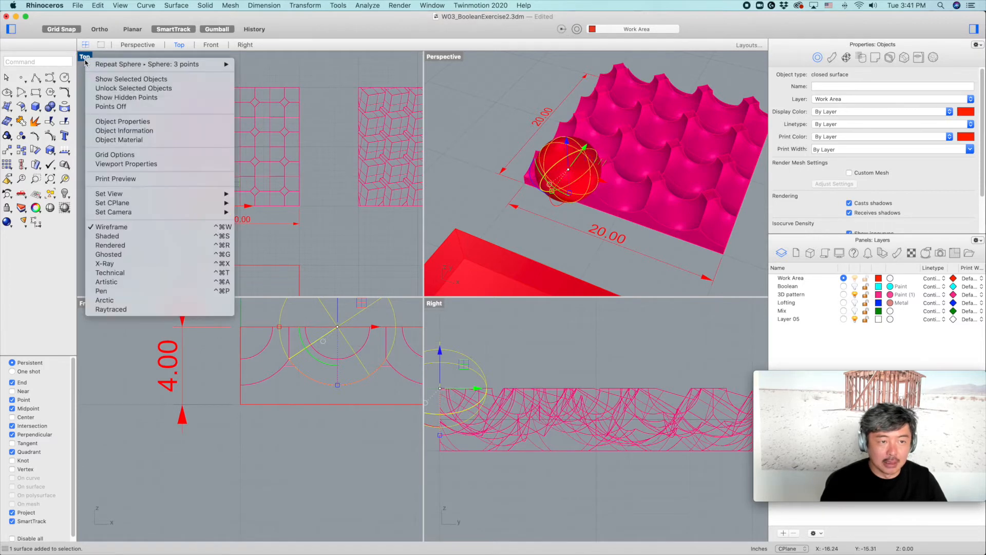
{"action": "left_click", "coordinate": [132, 245]}
{"action": "scroll", "coordinate": [251, 204], "scroll_direction": "up", "scroll_amount": 5}
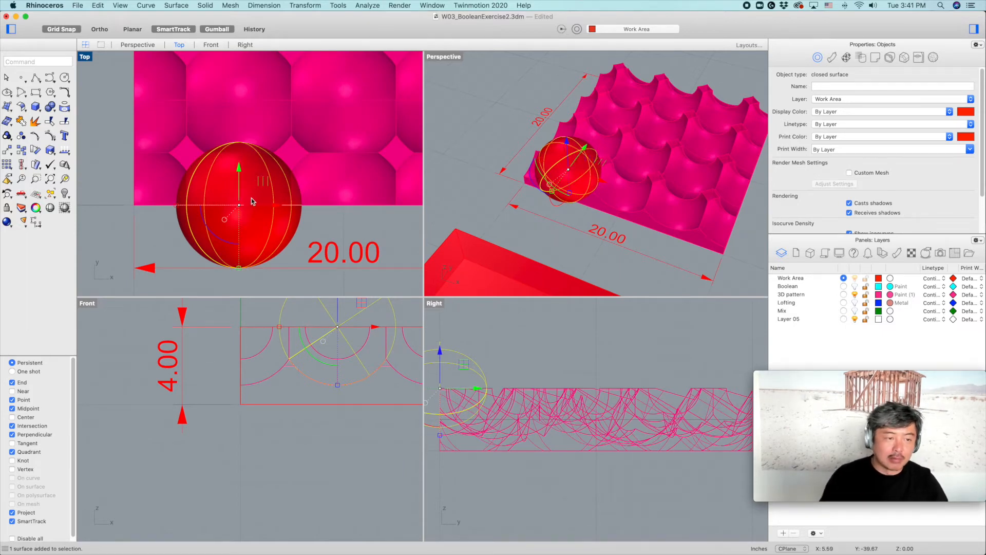
Copy the sphere at 5, 10 and 15 units along the edge and at the tile's left corner
{"action": "left_click", "coordinate": [23, 154]}
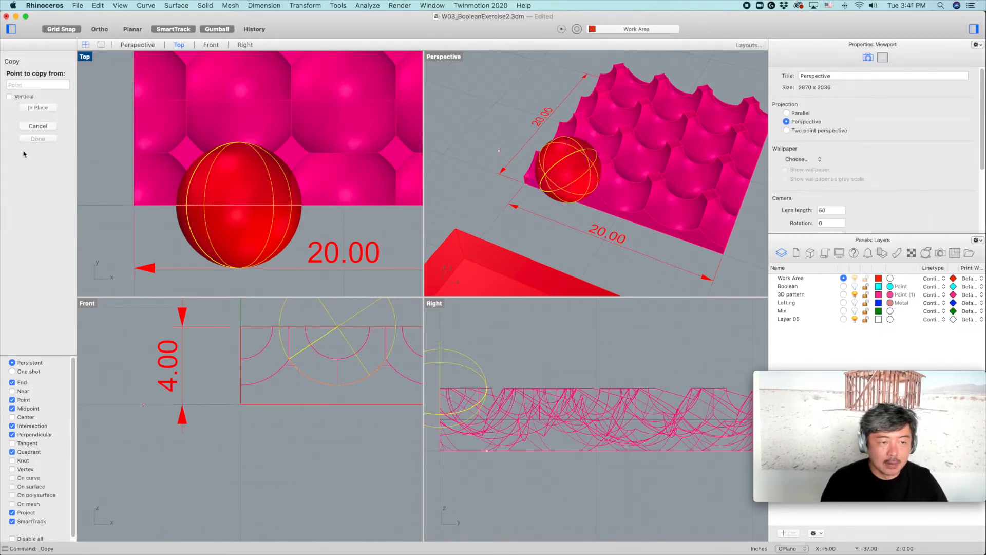
{"action": "left_click", "coordinate": [239, 205]}
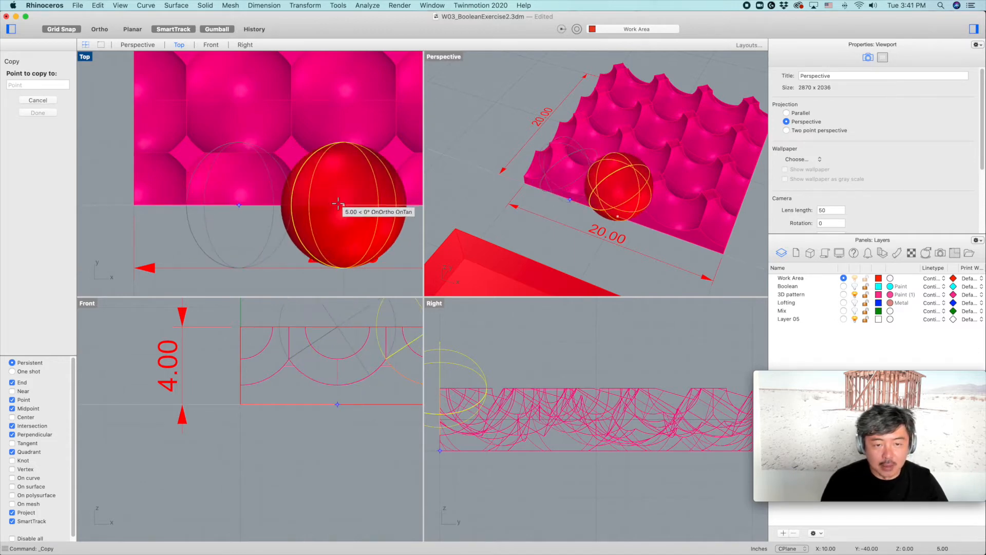
{"action": "left_click", "coordinate": [340, 203]}
{"action": "right_click_drag", "start_coordinate": [363, 205], "coordinate": [188, 202]}
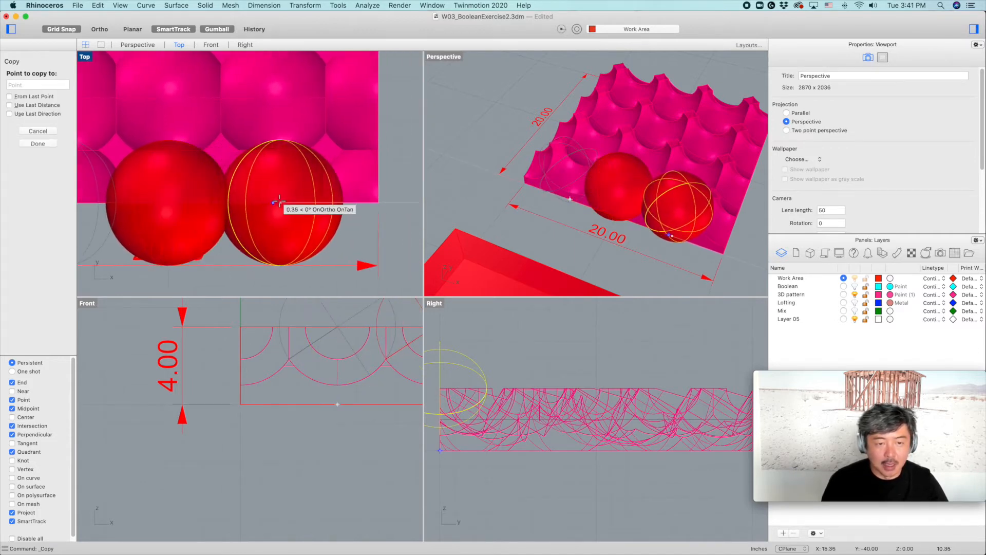
{"action": "left_click", "coordinate": [282, 199]}
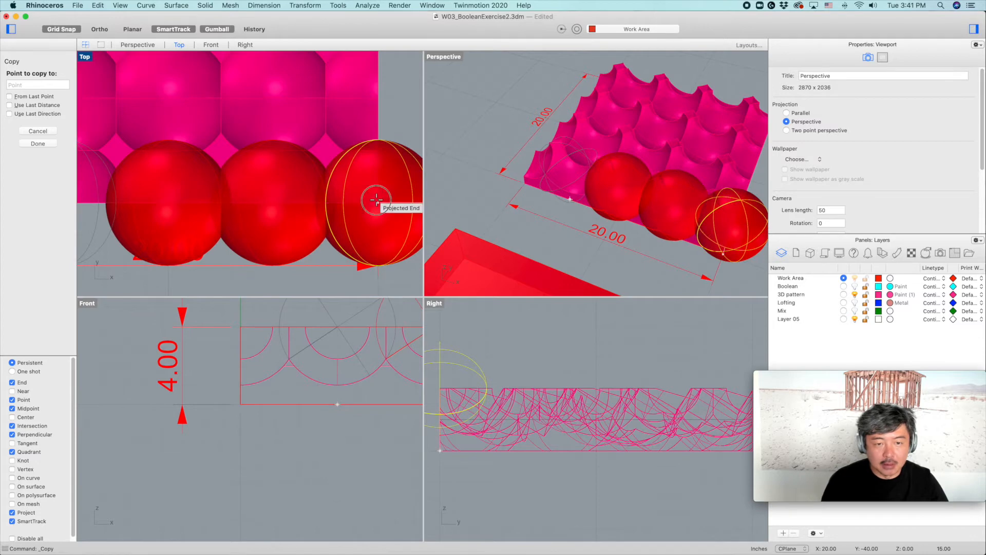
{"action": "left_click", "coordinate": [377, 198]}
{"action": "scroll", "coordinate": [375, 203], "scroll_direction": "down", "scroll_amount": 5}
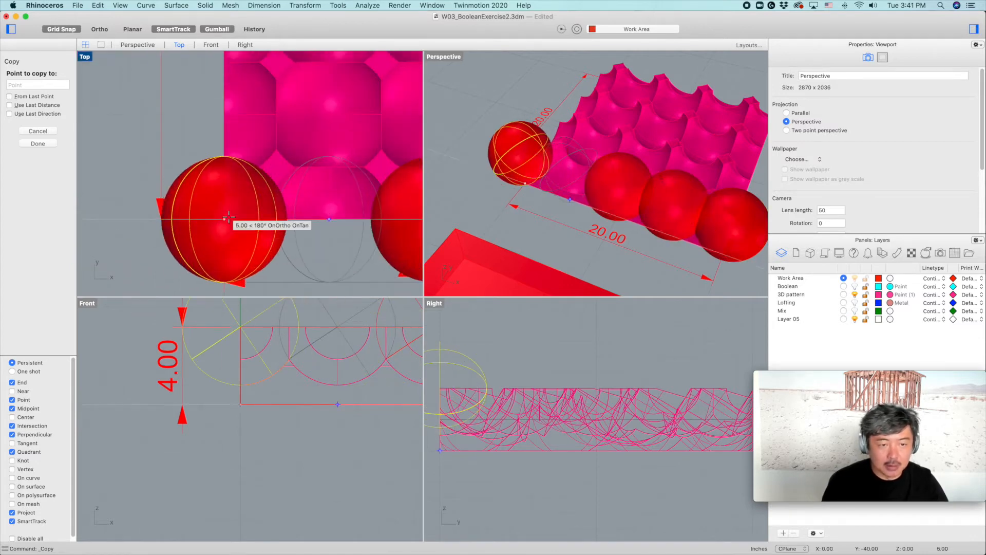
{"action": "left_click", "coordinate": [224, 219]}
{"action": "key", "text": "Return"}
{"action": "scroll", "coordinate": [386, 223], "scroll_direction": "down", "scroll_amount": 10}
{"action": "right_click_drag", "start_coordinate": [386, 224], "coordinate": [206, 194]}
Select all five spheres in the row
{"action": "left_click", "coordinate": [303, 210]}
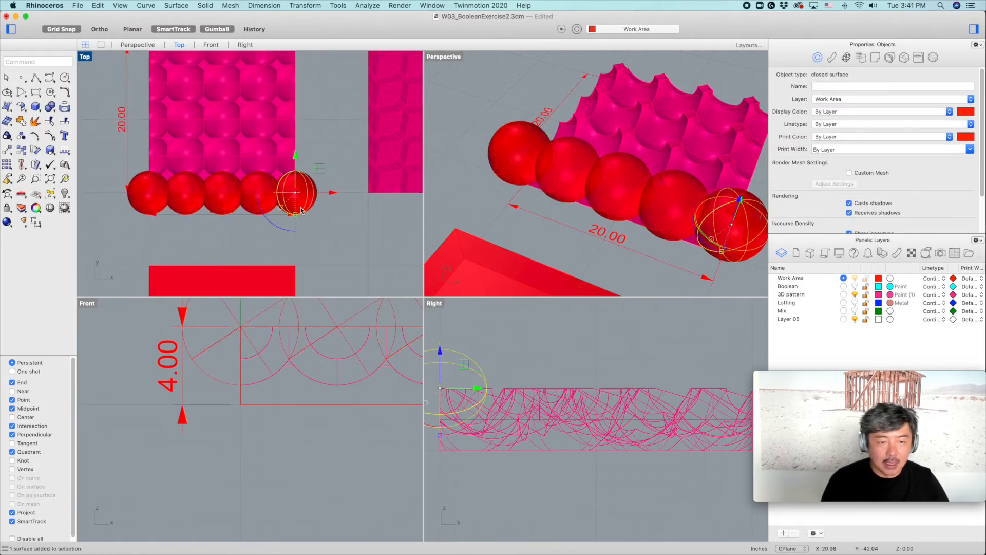
{"action": "left_click", "coordinate": [258, 206], "text": "shift"}
{"action": "left_click", "coordinate": [225, 204], "text": "shift"}
{"action": "left_click", "coordinate": [190, 206], "text": "shift"}
{"action": "left_click", "coordinate": [219, 209], "text": "shift"}
{"action": "left_click", "coordinate": [257, 222]}
{"action": "left_click", "coordinate": [141, 189], "text": "shift"}
{"action": "scroll", "coordinate": [143, 192], "scroll_direction": "up", "scroll_amount": 4}
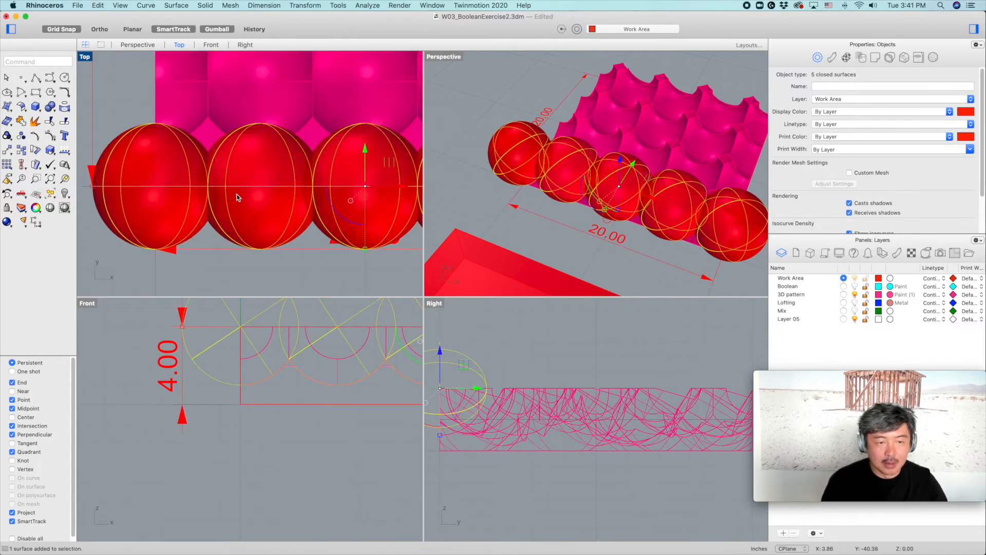
{"action": "key", "text": "Return"}
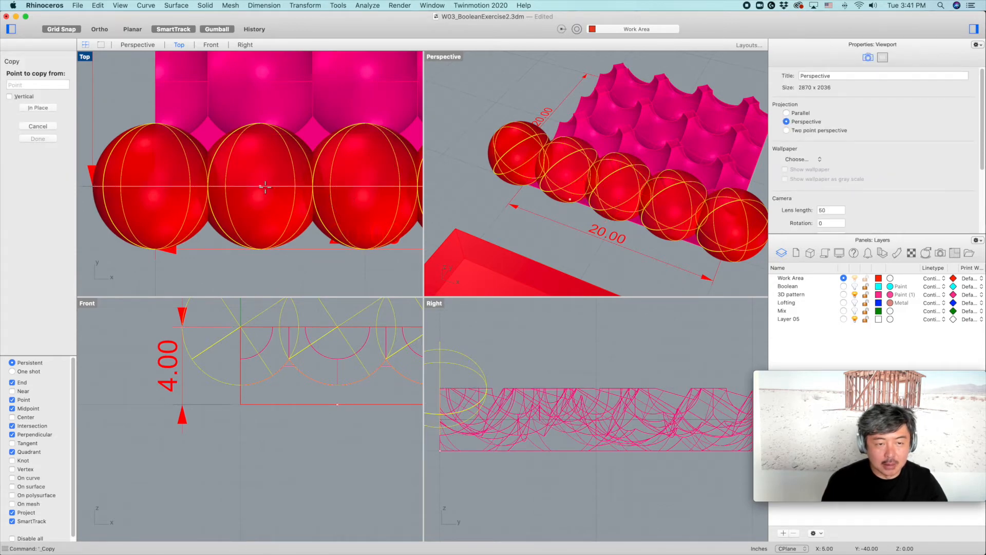
With grid snap off, copy the sphere row into several more rows
{"action": "left_click", "coordinate": [66, 30]}
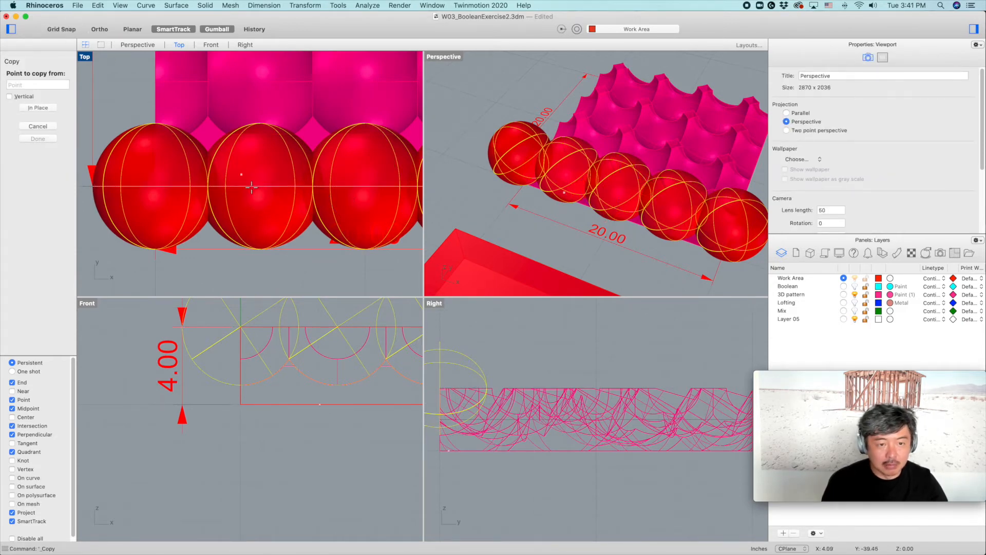
{"action": "left_click", "coordinate": [262, 137]}
{"action": "scroll", "coordinate": [263, 134], "scroll_direction": "down", "scroll_amount": 3}
{"action": "left_click", "coordinate": [261, 172]}
{"action": "left_click", "coordinate": [260, 120]}
{"action": "right_click_drag", "start_coordinate": [256, 68], "coordinate": [257, 140]}
{"action": "left_click", "coordinate": [262, 136]}
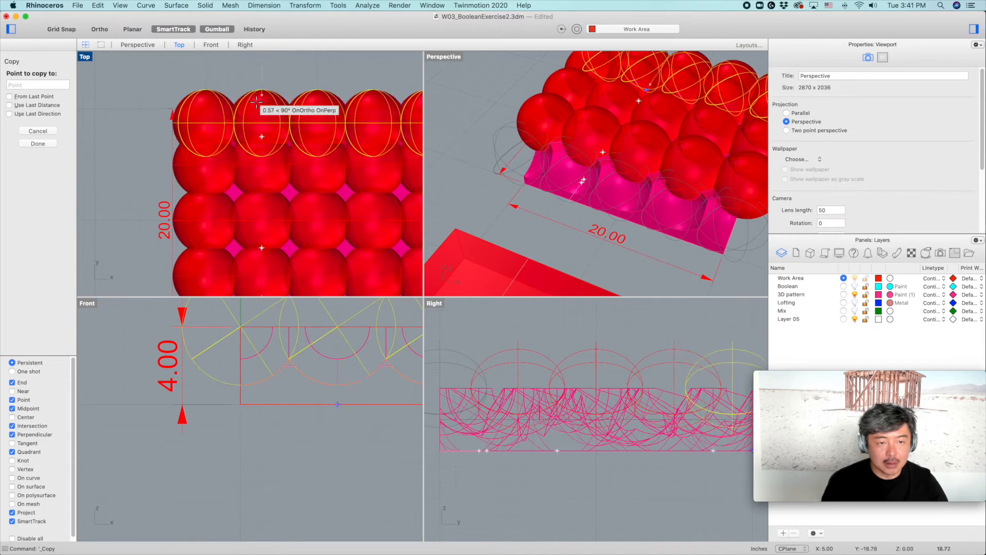
{"action": "key", "text": "Return"}
Select the five top-row spheres and copy that row once more above
{"action": "left_click", "coordinate": [200, 150]}
{"action": "left_click", "coordinate": [270, 160], "text": "shift"}
{"action": "left_click", "coordinate": [326, 164], "text": "shift"}
{"action": "left_click", "coordinate": [382, 169], "text": "shift"}
{"action": "left_click", "coordinate": [414, 165], "text": "shift"}
{"action": "right_click_drag", "start_coordinate": [406, 180], "coordinate": [348, 177]}
{"action": "left_click", "coordinate": [396, 167], "text": "shift"}
{"action": "scroll", "coordinate": [342, 186], "scroll_direction": "up", "scroll_amount": 6}
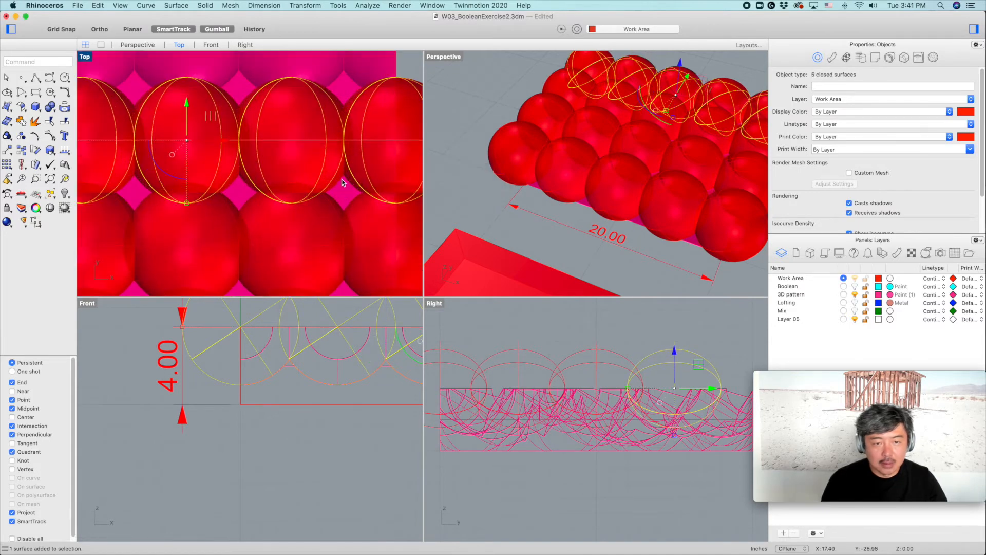
{"action": "right_click", "coordinate": [343, 179]}
{"action": "left_click", "coordinate": [344, 175]}
{"action": "left_click", "coordinate": [343, 71]}
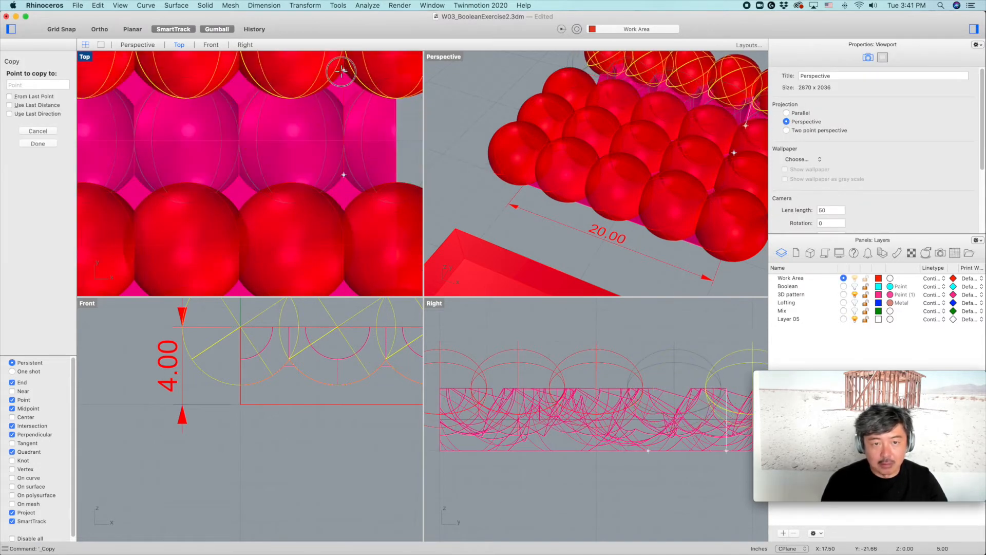
{"action": "right_click", "coordinate": [407, 147]}
Select all 25 spheres and copy the grid onto the red box's corner
{"action": "scroll", "coordinate": [375, 146], "scroll_direction": "down", "scroll_amount": 8}
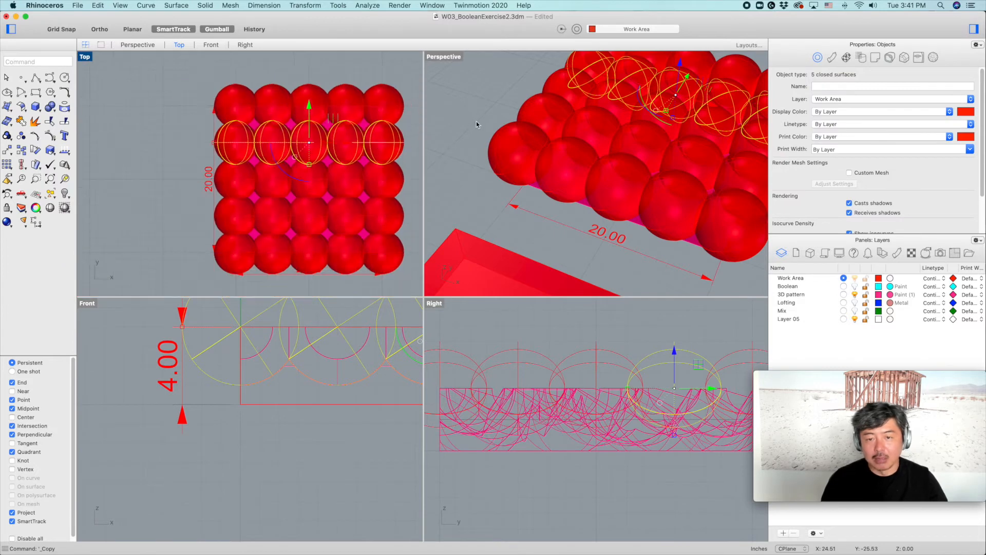
{"action": "left_click", "coordinate": [476, 122]}
{"action": "scroll", "coordinate": [479, 162], "scroll_direction": "down", "scroll_amount": 8}
{"action": "right_click_drag", "start_coordinate": [466, 170], "coordinate": [529, 169]}
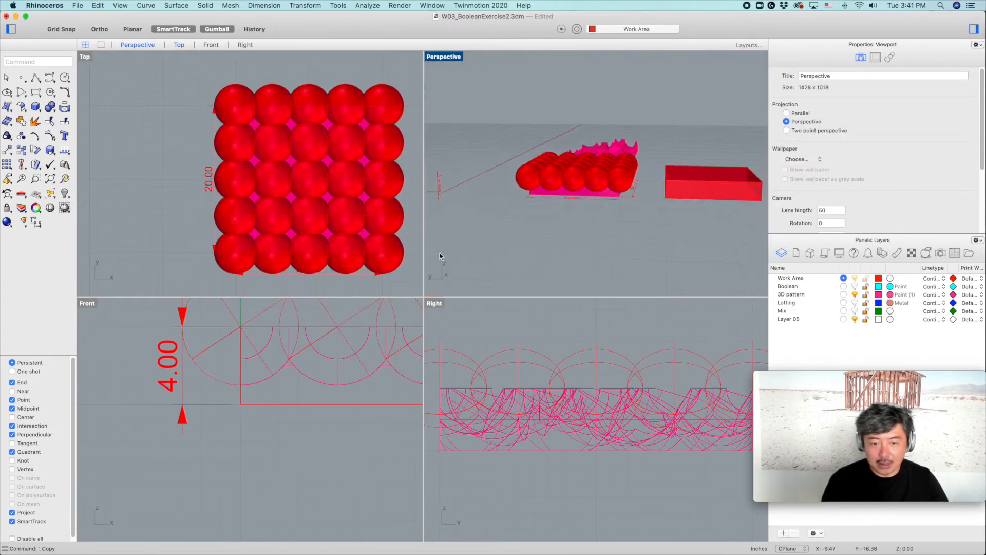
{"action": "scroll", "coordinate": [292, 338], "scroll_direction": "down", "scroll_amount": 5}
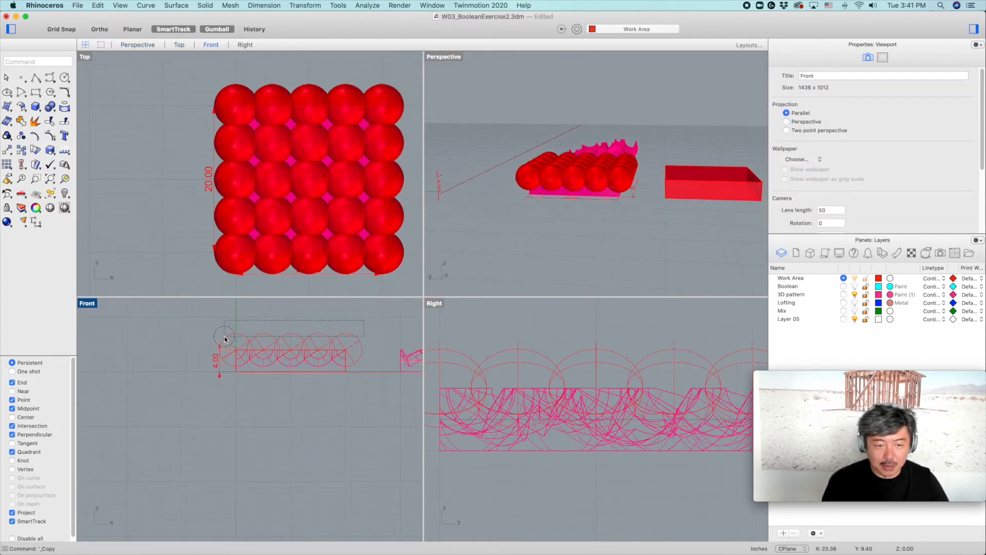
{"action": "left_click_drag", "start_coordinate": [225, 339], "coordinate": [243, 330]}
{"action": "scroll", "coordinate": [635, 409], "scroll_direction": "down", "scroll_amount": 5}
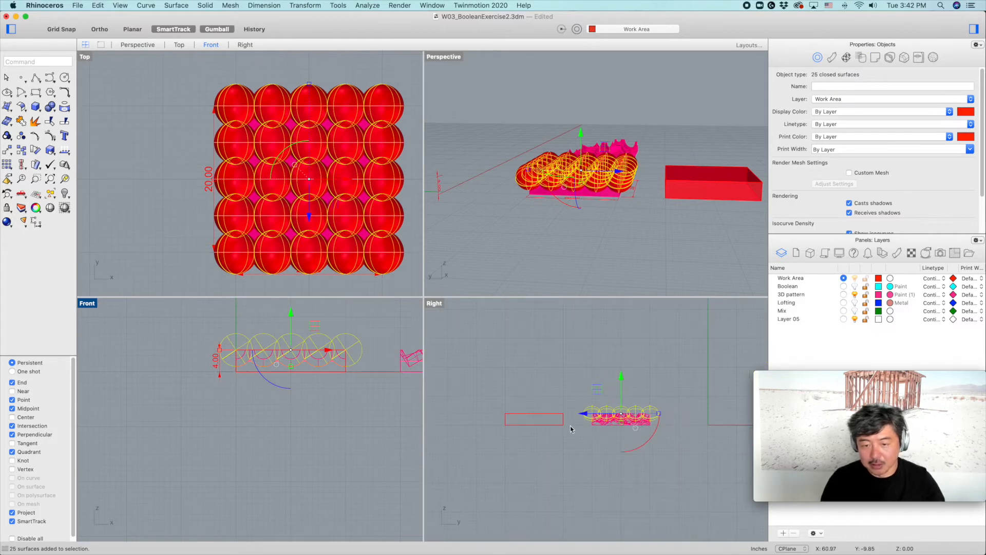
{"action": "scroll", "coordinate": [570, 428], "scroll_direction": "up", "scroll_amount": 5}
{"action": "right_click", "coordinate": [616, 429]}
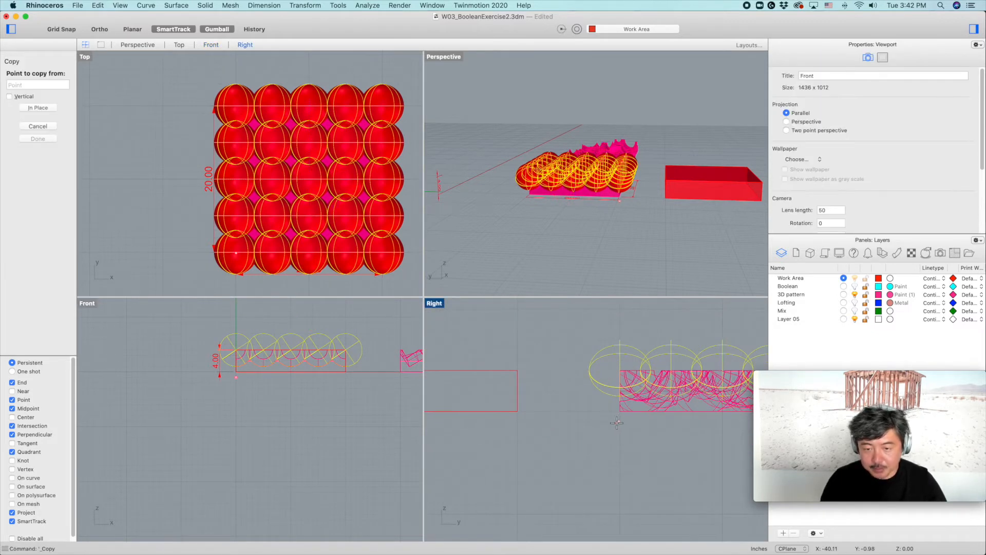
{"action": "key", "text": "Escape"}
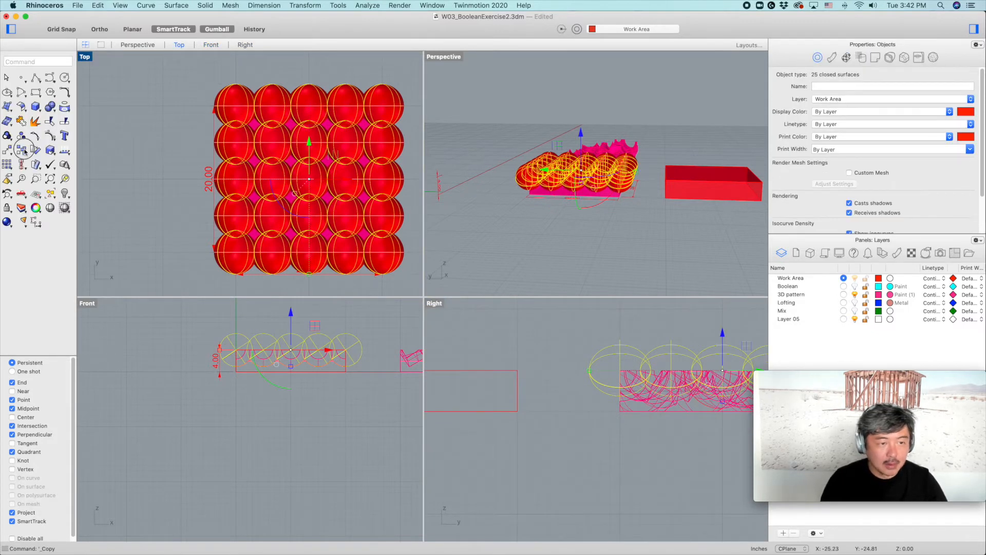
{"action": "left_click", "coordinate": [23, 150]}
{"action": "scroll", "coordinate": [578, 357], "scroll_direction": "up", "scroll_amount": 5}
{"action": "left_click", "coordinate": [578, 357]}
{"action": "scroll", "coordinate": [578, 357], "scroll_direction": "down", "scroll_amount": 5}
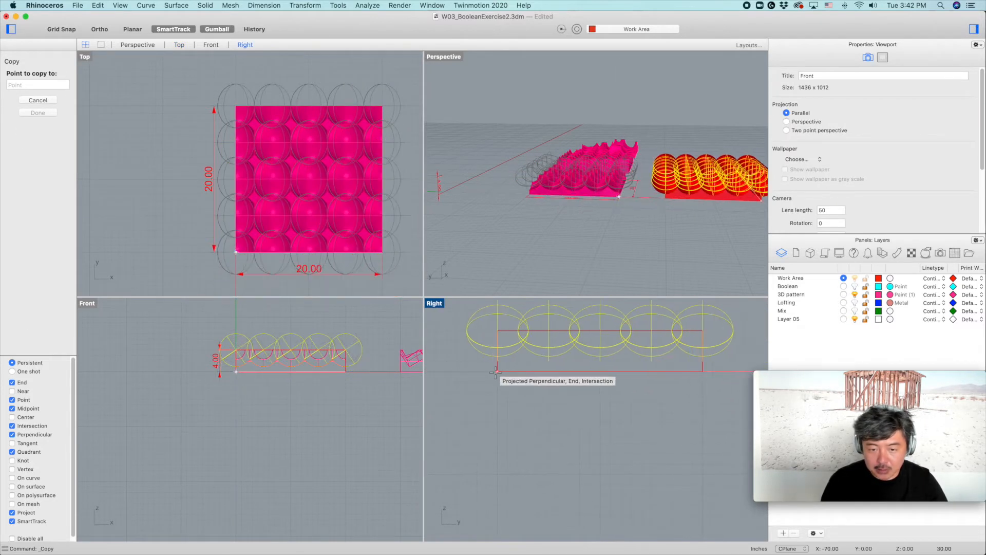
{"action": "left_click", "coordinate": [497, 372]}
{"action": "key", "text": "Return"}
Orbit the Perspective view to a higher angle and maximize it
{"action": "left_click", "coordinate": [604, 258]}
{"action": "right_click_drag", "start_coordinate": [604, 259], "coordinate": [630, 227]}
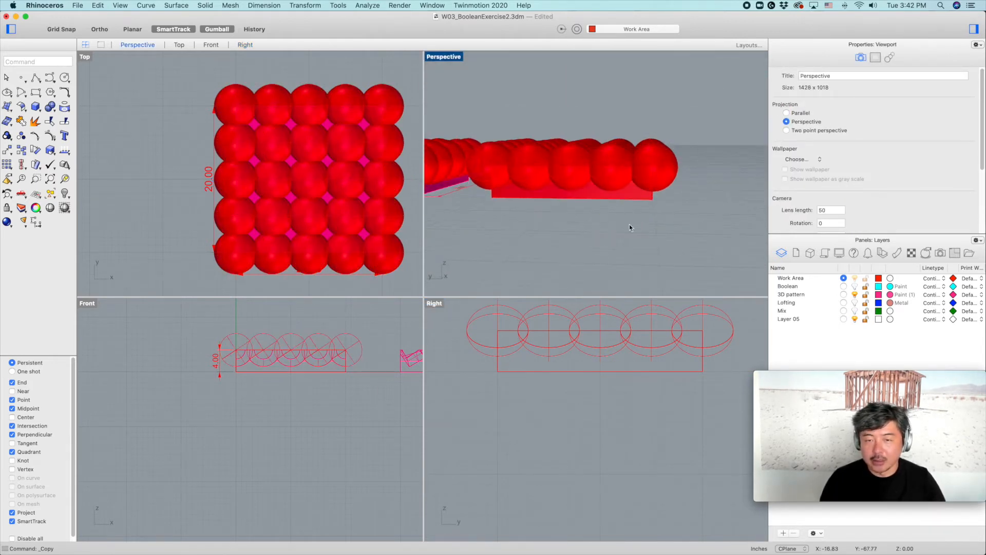
{"action": "double_click", "coordinate": [457, 57]}
Boolean-difference the sphere grid from the red box with Bd to dimple it
{"action": "scroll", "coordinate": [590, 292], "scroll_direction": "up", "scroll_amount": 3}
{"action": "type", "text": "Bd"}
{"action": "key", "text": "Return"}
{"action": "left_click", "coordinate": [509, 295]}
{"action": "key", "text": "Return"}
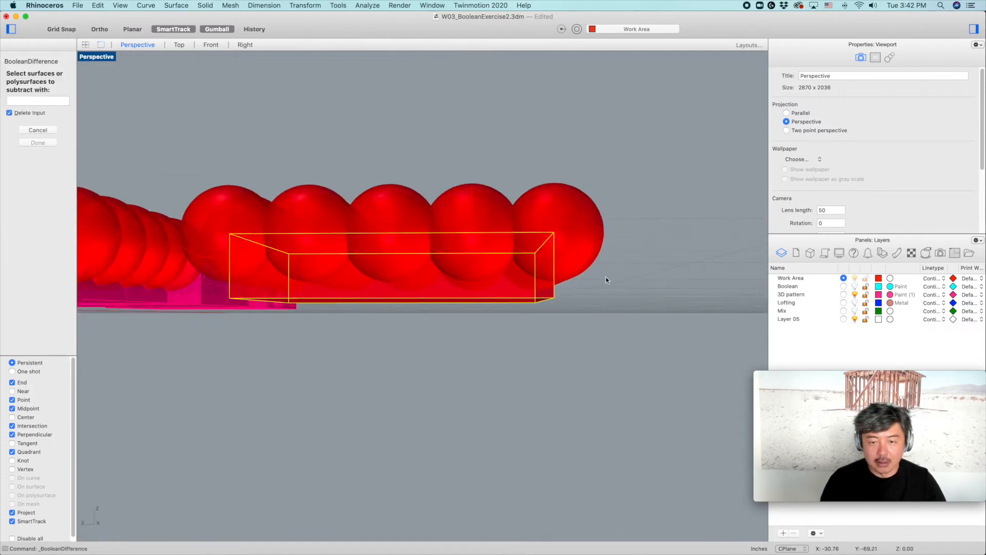
{"action": "scroll", "coordinate": [611, 279], "scroll_direction": "down", "scroll_amount": 3}
{"action": "right_click_drag", "start_coordinate": [611, 279], "coordinate": [613, 280]}
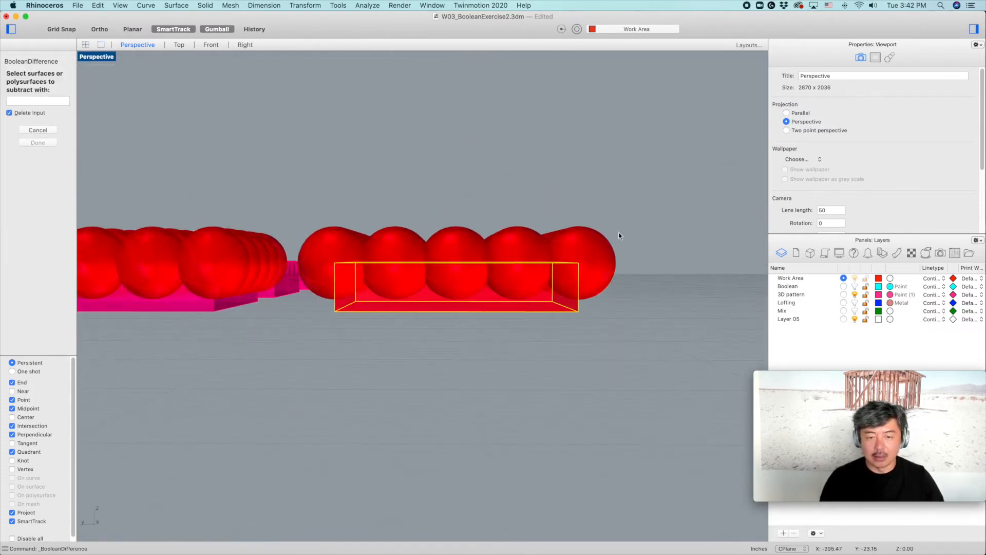
{"action": "right_click_drag", "start_coordinate": [632, 206], "coordinate": [612, 234]}
{"action": "left_click", "coordinate": [549, 307]}
{"action": "left_click", "coordinate": [477, 304]}
{"action": "left_click", "coordinate": [451, 287]}
{"action": "right_click_drag", "start_coordinate": [583, 294], "coordinate": [606, 270]}
{"action": "left_click_drag", "start_coordinate": [623, 211], "coordinate": [343, 242]}
{"action": "right_click_drag", "start_coordinate": [342, 241], "coordinate": [511, 307]}
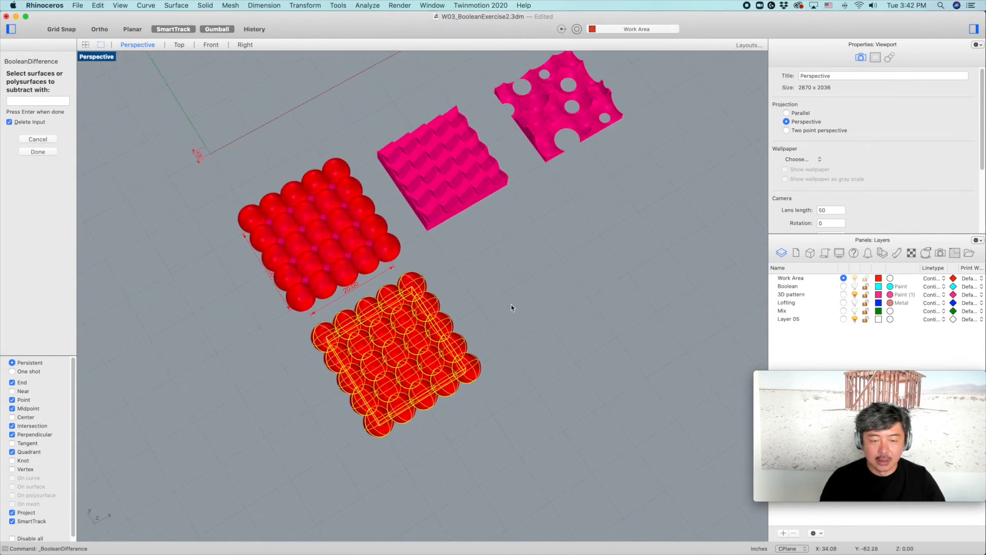
{"action": "key", "text": "Return"}
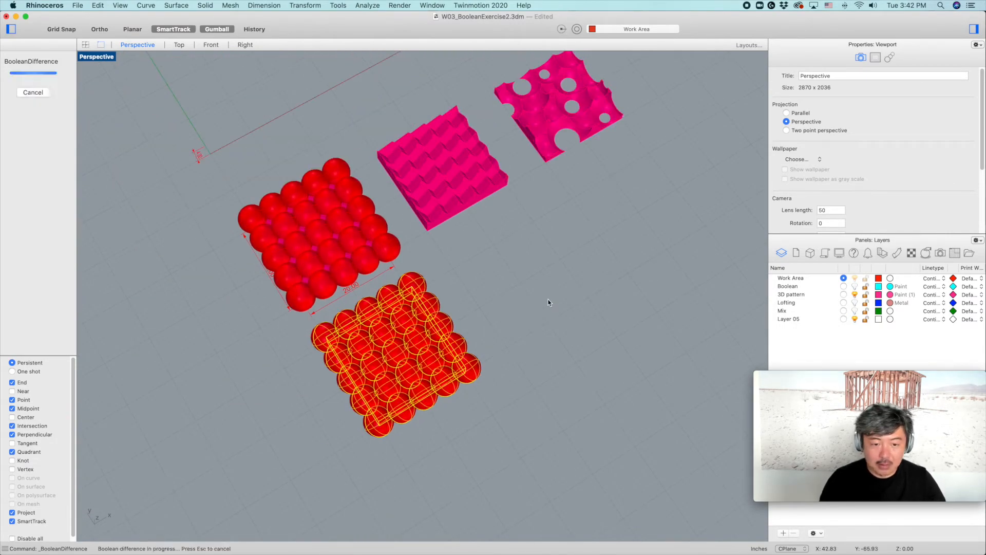
Select and delete the leftover grid of spheres
{"action": "right_click_drag", "start_coordinate": [482, 347], "coordinate": [348, 272]}
{"action": "left_click_drag", "start_coordinate": [421, 256], "coordinate": [268, 284]}
{"action": "key", "text": "Delete"}
{"action": "right_click_drag", "start_coordinate": [462, 346], "coordinate": [405, 272]}
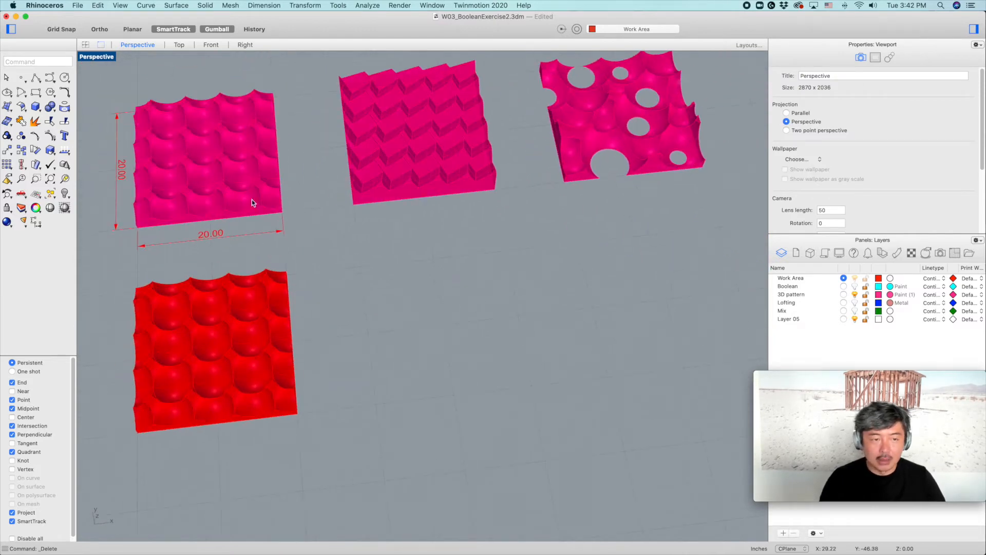
{"action": "left_click", "coordinate": [39, 109]}
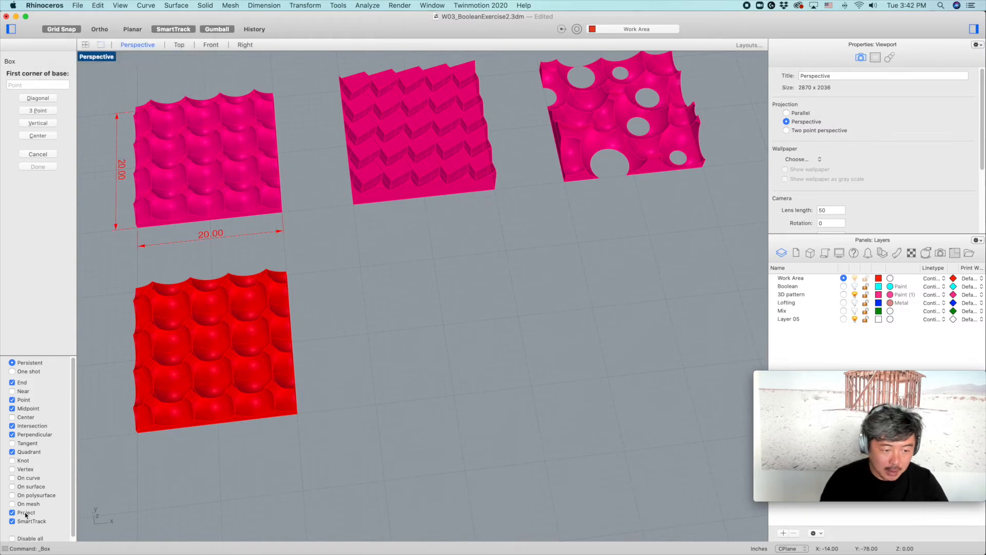
Draw a flat 20 by 20 red box beside the dimpled tile
{"action": "left_click", "coordinate": [377, 404]}
{"action": "type", "text": "20"}
{"action": "key", "text": "Return"}
{"action": "type", "text": "20"}
{"action": "key", "text": "Return"}
{"action": "type", "text": "1"}
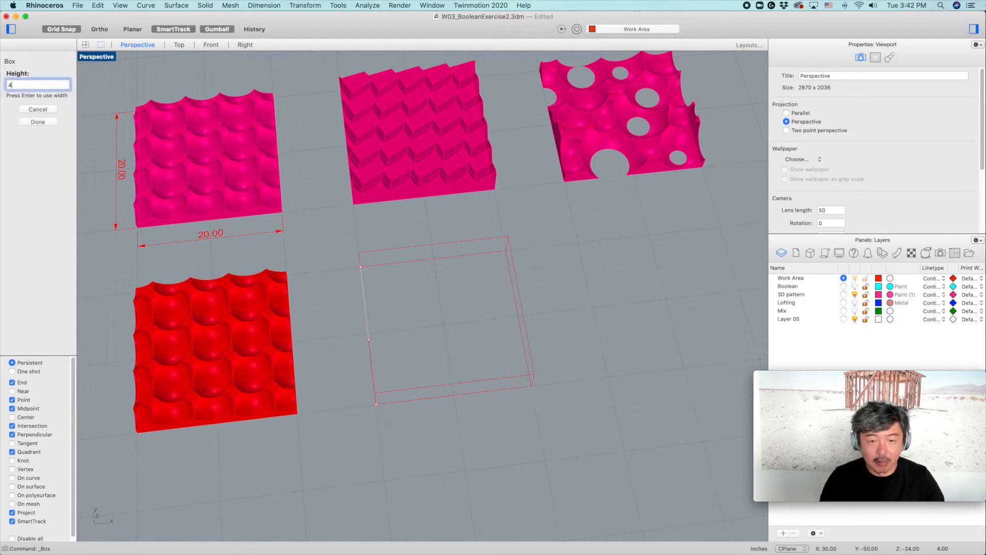
{"action": "key", "text": "Return"}
{"action": "right_click_drag", "start_coordinate": [575, 338], "coordinate": [550, 330]}
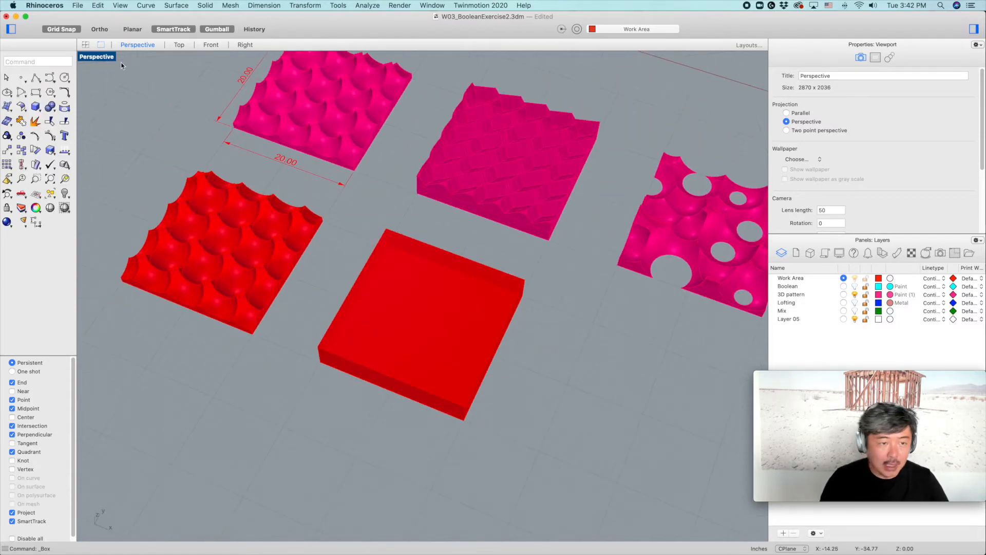
Draw a small red cube near the slab and select it
{"action": "left_click", "coordinate": [37, 107]}
{"action": "right_click_drag", "start_coordinate": [577, 400], "coordinate": [558, 428]}
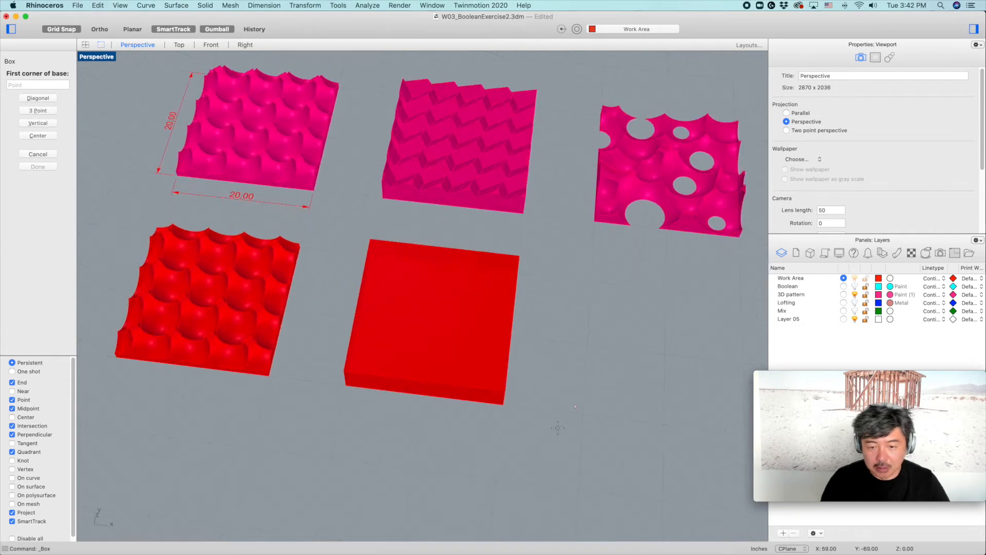
{"action": "left_click", "coordinate": [585, 414]}
{"action": "left_click", "coordinate": [625, 383]}
{"action": "left_click", "coordinate": [643, 363]}
{"action": "left_click", "coordinate": [627, 393]}
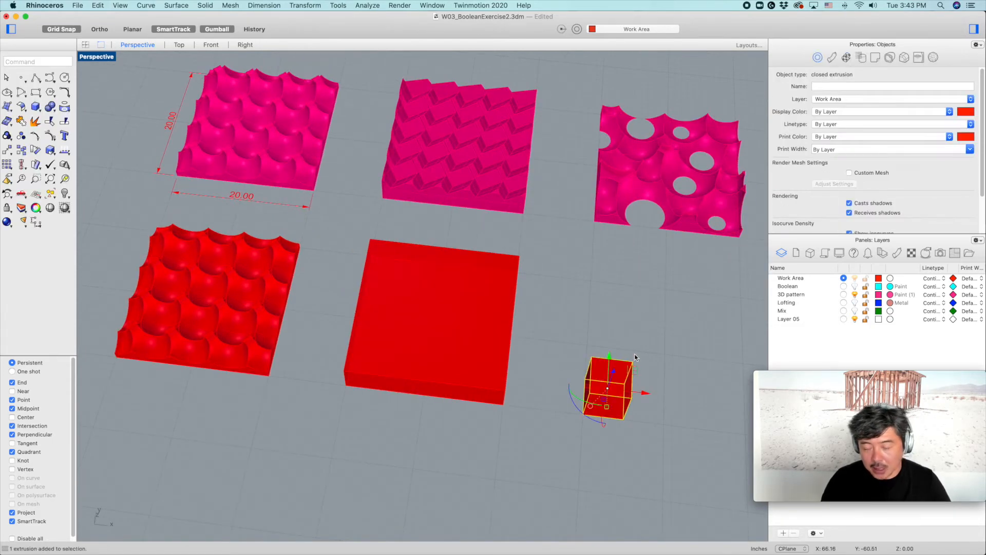
Move the cube onto Layer 05 so it turns white, and drag it below the slab
{"action": "right_click", "coordinate": [799, 319]}
{"action": "left_click", "coordinate": [825, 439]}
{"action": "right_click_drag", "start_coordinate": [643, 438], "coordinate": [621, 411]}
{"action": "left_click_drag", "start_coordinate": [615, 373], "coordinate": [319, 437]}
Rotate the white cube with the gumball, tilting it about two axes, and shift it left
{"action": "right_click_drag", "start_coordinate": [339, 465], "coordinate": [351, 435]}
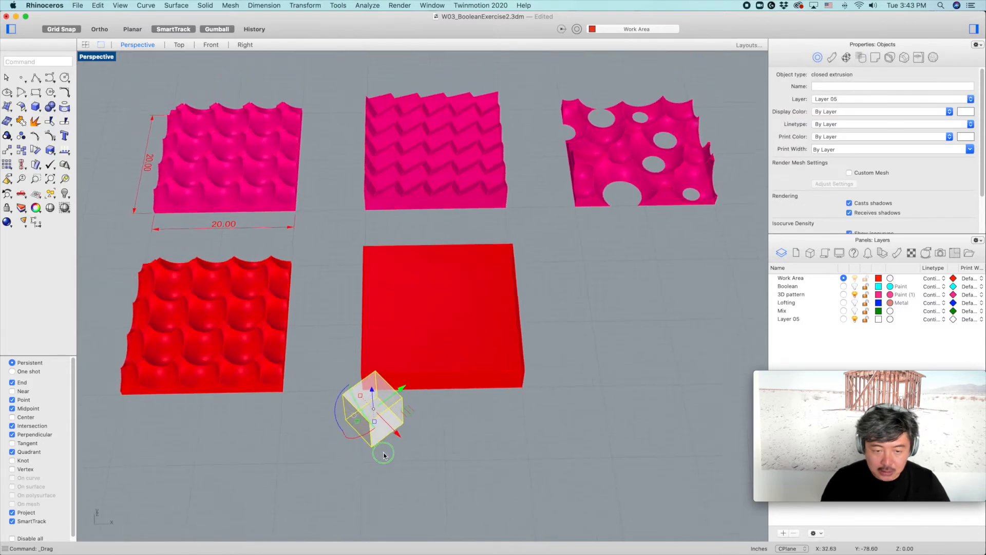
{"action": "scroll", "coordinate": [351, 435], "scroll_direction": "up", "scroll_amount": 5}
{"action": "left_click_drag", "start_coordinate": [374, 431], "coordinate": [351, 419]}
{"action": "right_click_drag", "start_coordinate": [351, 419], "coordinate": [375, 412]}
{"action": "left_click_drag", "start_coordinate": [379, 410], "coordinate": [388, 428]}
{"action": "left_click", "coordinate": [600, 426]}
{"action": "right_click_drag", "start_coordinate": [602, 434], "coordinate": [566, 419]}
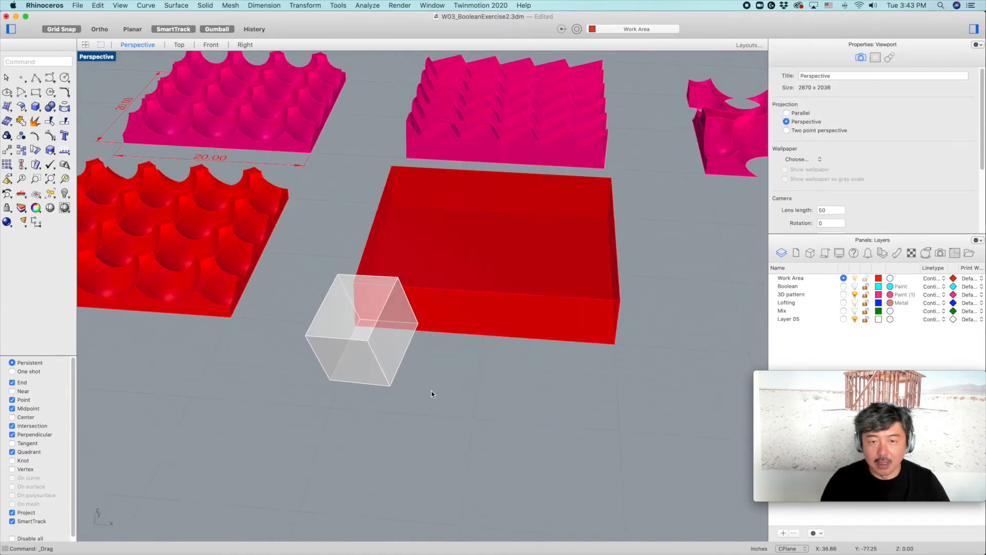
{"action": "left_click", "coordinate": [354, 366]}
{"action": "right_click_drag", "start_coordinate": [354, 366], "coordinate": [412, 412]}
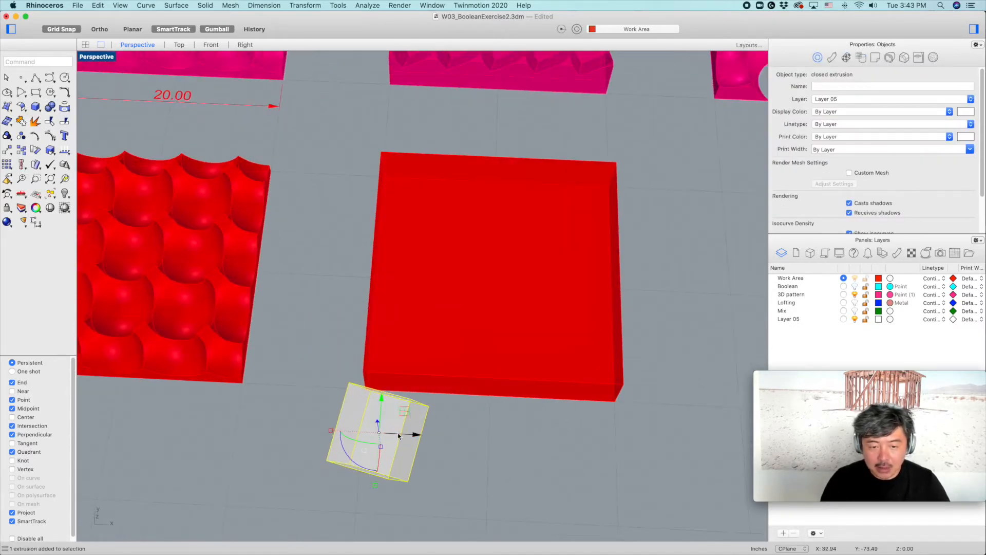
{"action": "left_click_drag", "start_coordinate": [365, 429], "coordinate": [269, 448]}
{"action": "left_click", "coordinate": [534, 448]}
{"action": "right_click_drag", "start_coordinate": [545, 455], "coordinate": [380, 329]}
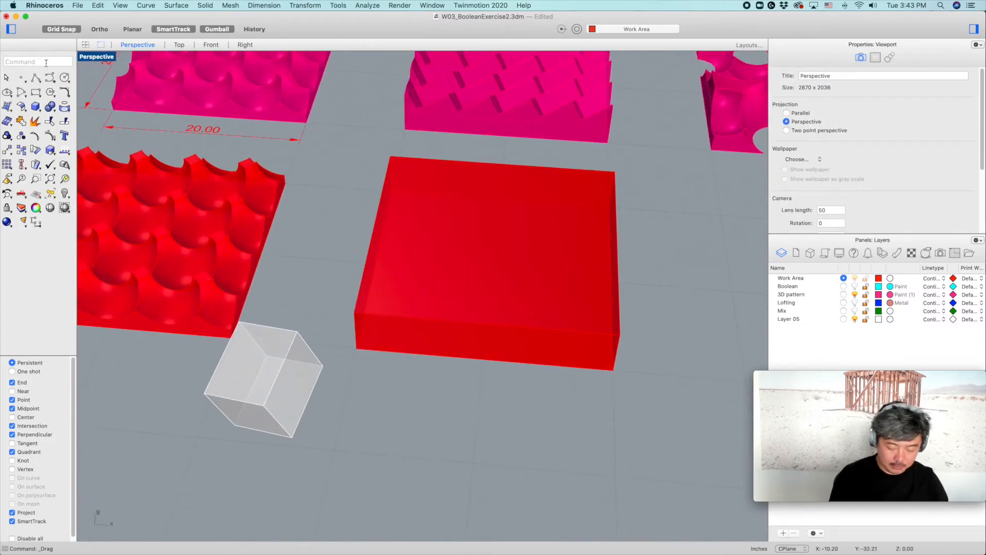
Divide the slab's front top edge into 5 equal segments with Divide
{"action": "type", "text": "d: Divide"}
{"action": "key", "text": "Return"}
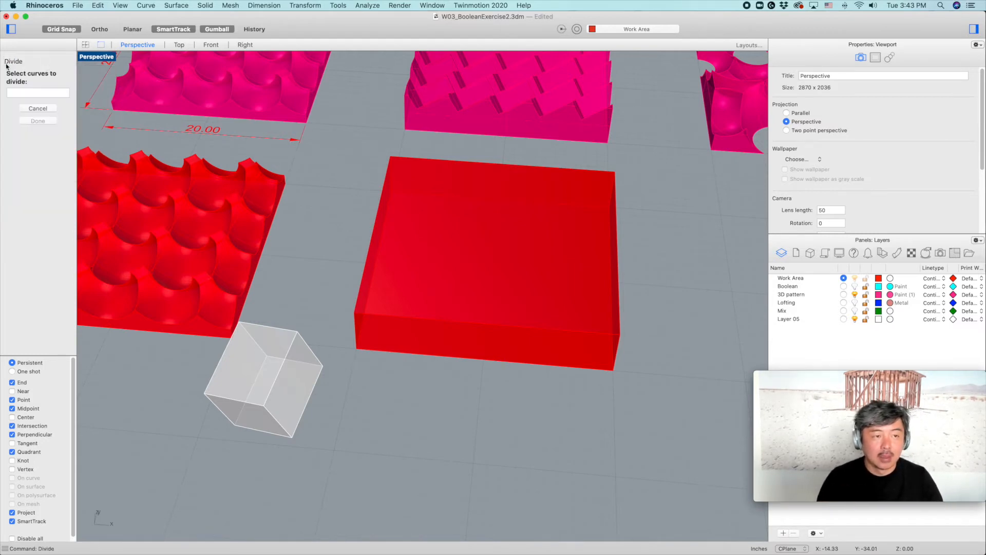
{"action": "left_click", "coordinate": [384, 315]}
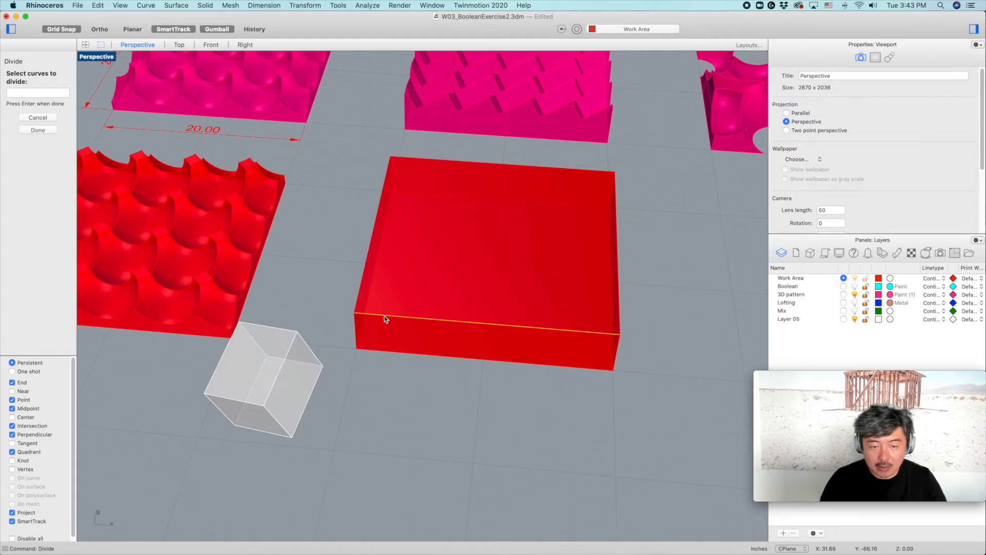
{"action": "key", "text": "Return"}
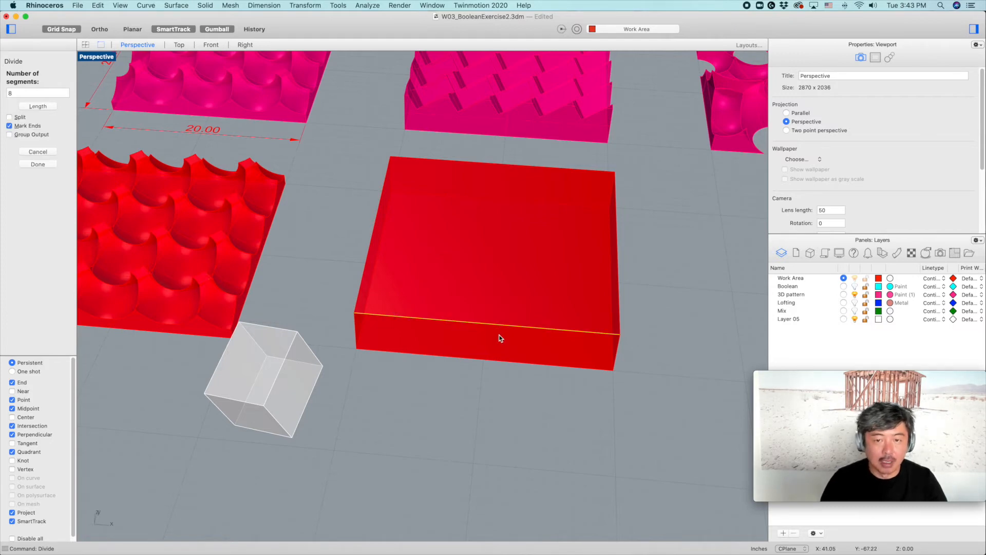
{"action": "type", "text": "5"}
{"action": "key", "text": "Return"}
{"action": "right_click_drag", "start_coordinate": [502, 339], "coordinate": [472, 348]}
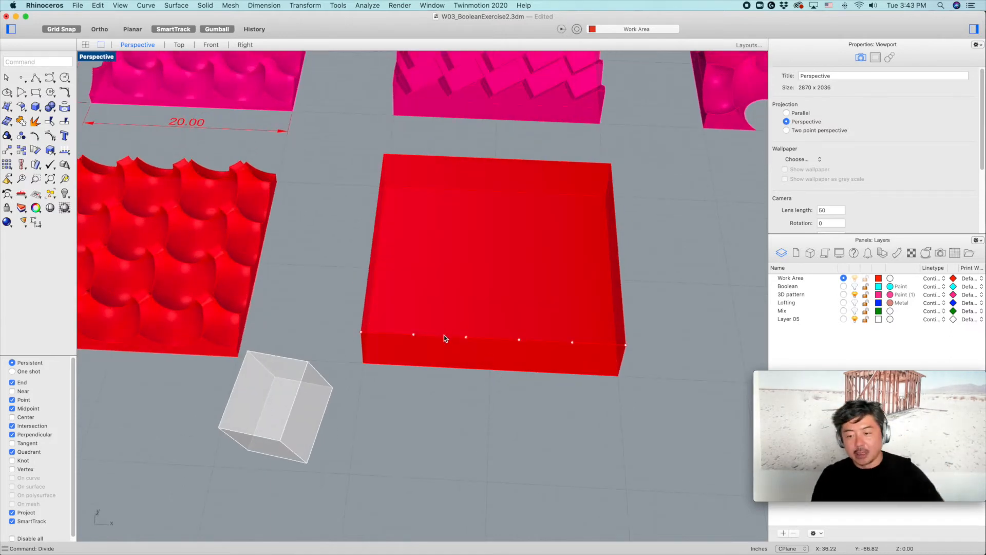
{"action": "right_click_drag", "start_coordinate": [526, 356], "coordinate": [410, 319]}
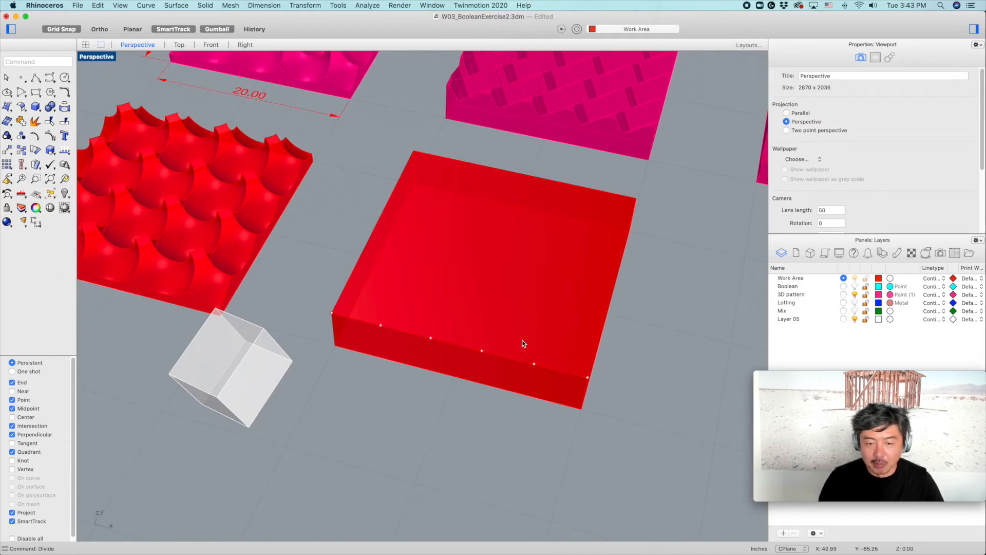
In a maximized Top view, drag the white cube onto the slab's front-left corner
{"action": "left_click", "coordinate": [262, 374]}
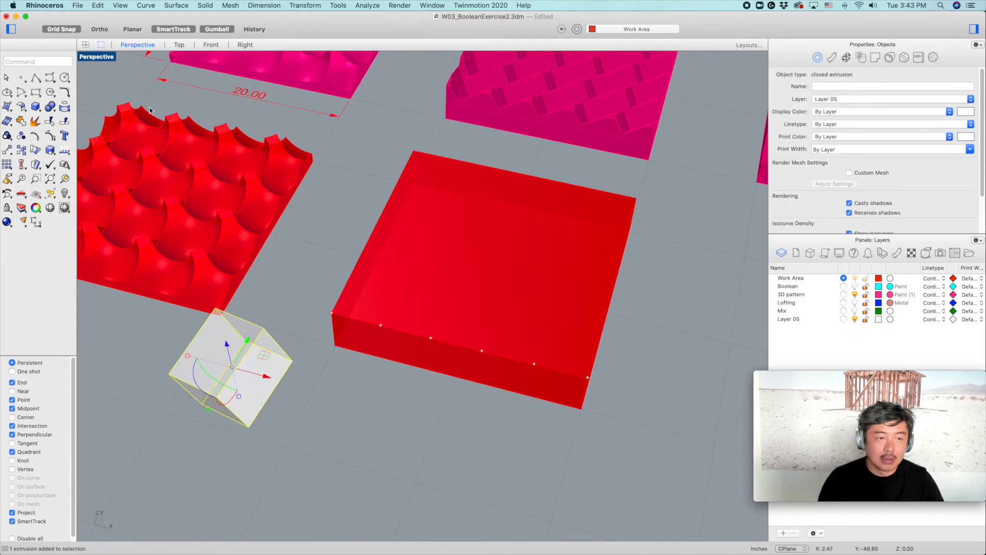
{"action": "double_click", "coordinate": [94, 57]}
{"action": "scroll", "coordinate": [324, 209], "scroll_direction": "down", "scroll_amount": 5}
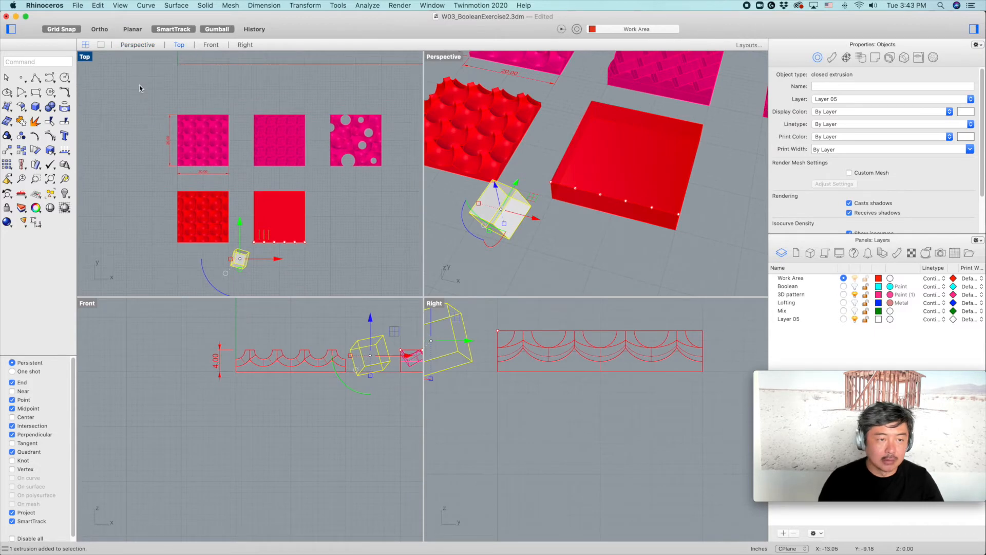
{"action": "double_click", "coordinate": [86, 58]}
{"action": "scroll", "coordinate": [277, 170], "scroll_direction": "up", "scroll_amount": 3}
{"action": "scroll", "coordinate": [318, 398], "scroll_direction": "up", "scroll_amount": 3}
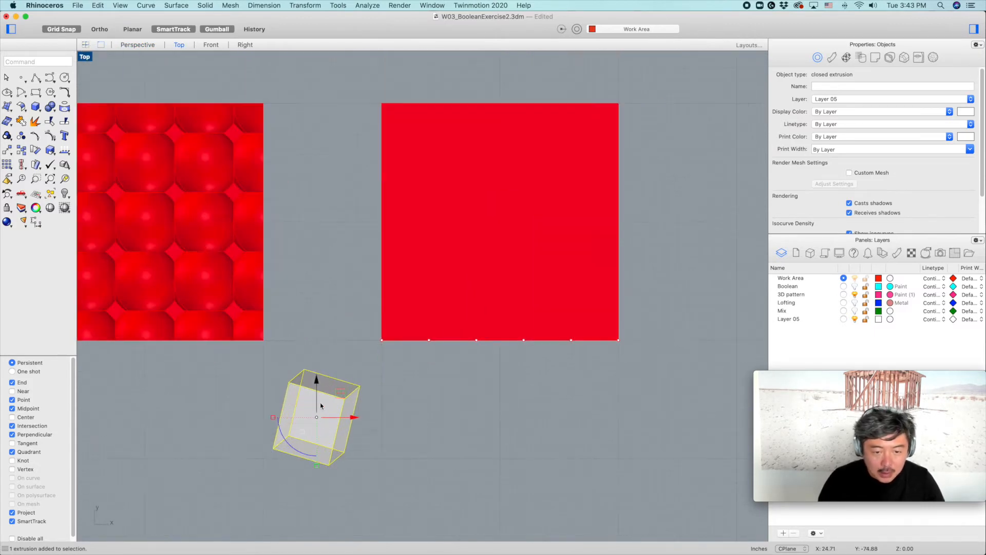
{"action": "left_click_drag", "start_coordinate": [343, 396], "coordinate": [419, 320]}
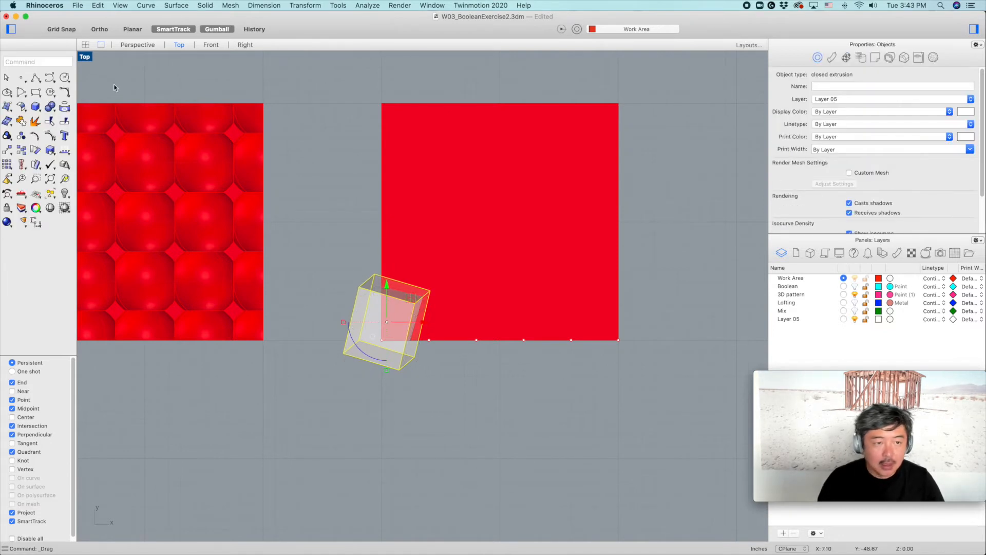
In the Right view, raise the cube with the gumball Z arrow so it overlaps the edge
{"action": "double_click", "coordinate": [85, 58]}
{"action": "right_click_drag", "start_coordinate": [540, 361], "coordinate": [556, 385]}
{"action": "right_click_drag", "start_coordinate": [532, 332], "coordinate": [538, 356]}
{"action": "mouse_move", "coordinate": [538, 357]}
{"action": "left_mouse_down"}
{"action": "mouse_move", "coordinate": [538, 335]}
{"action": "mouse_move", "coordinate": [538, 344]}
{"action": "left_mouse_up"}
{"action": "key", "text": "Escape"}
{"action": "left_click", "coordinate": [541, 179]}
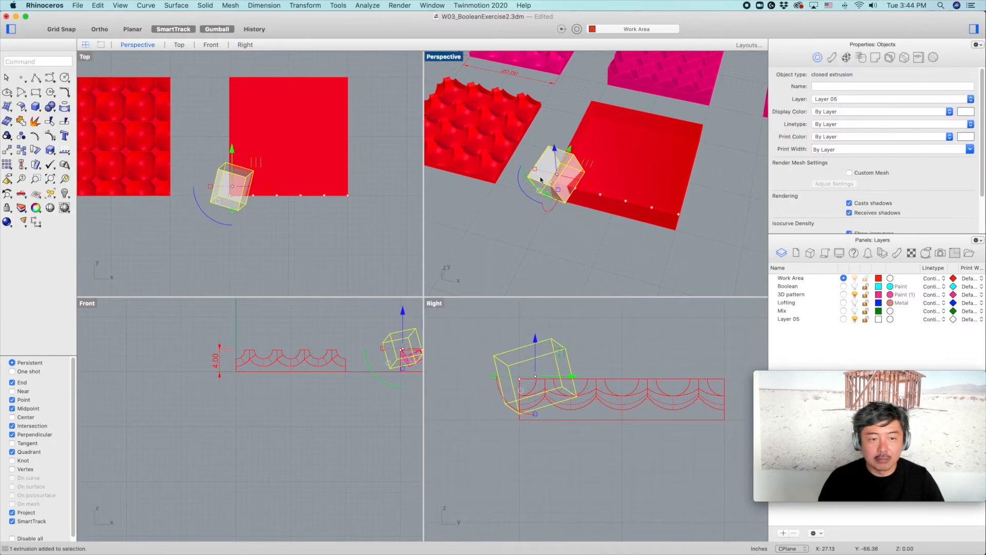
{"action": "scroll", "coordinate": [250, 199], "scroll_direction": "up", "scroll_amount": 5}
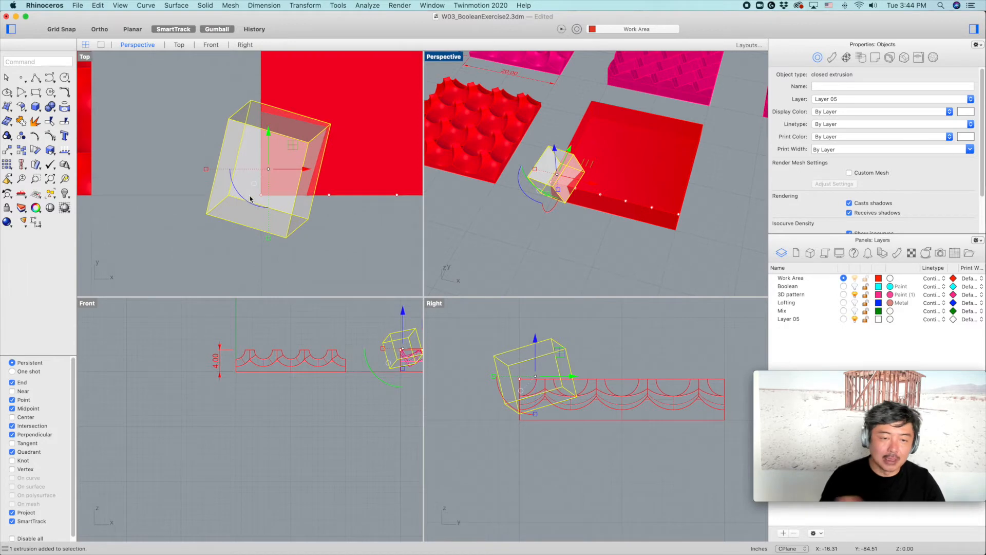
Copy the tilted cube along the slab's front edge to form a row of six
{"action": "type", "text": "opy"}
{"action": "key", "text": "Return"}
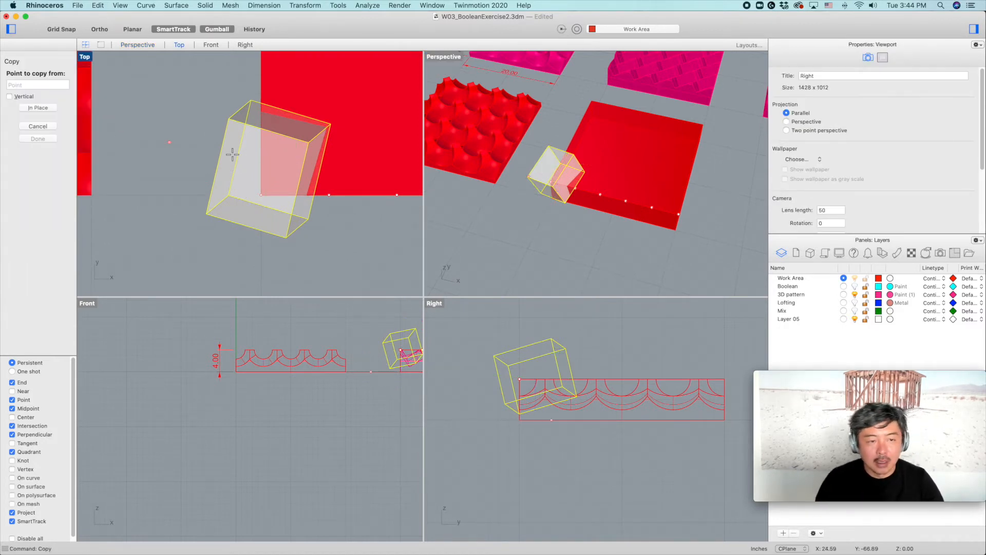
{"action": "scroll", "coordinate": [233, 154], "scroll_direction": "down", "scroll_amount": 2}
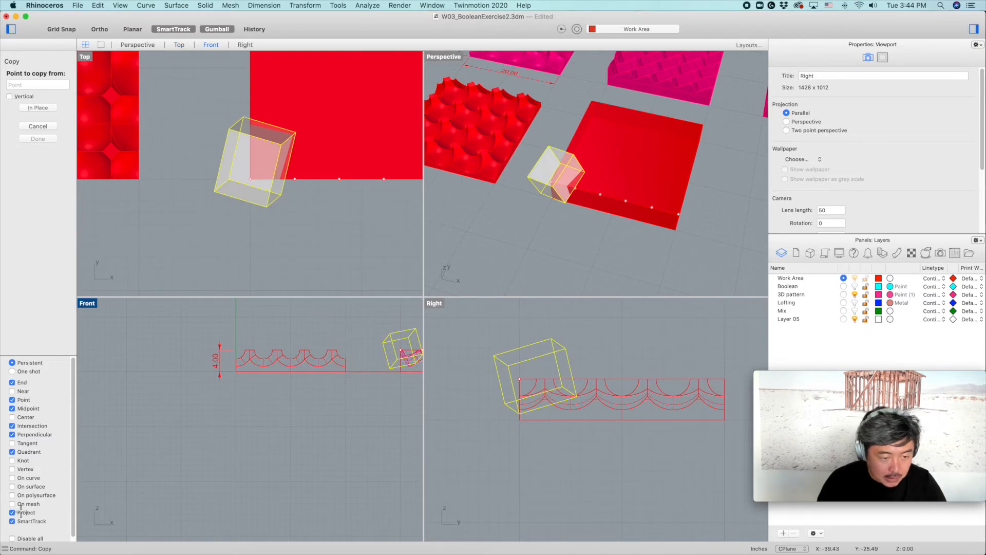
{"action": "left_click", "coordinate": [251, 179]}
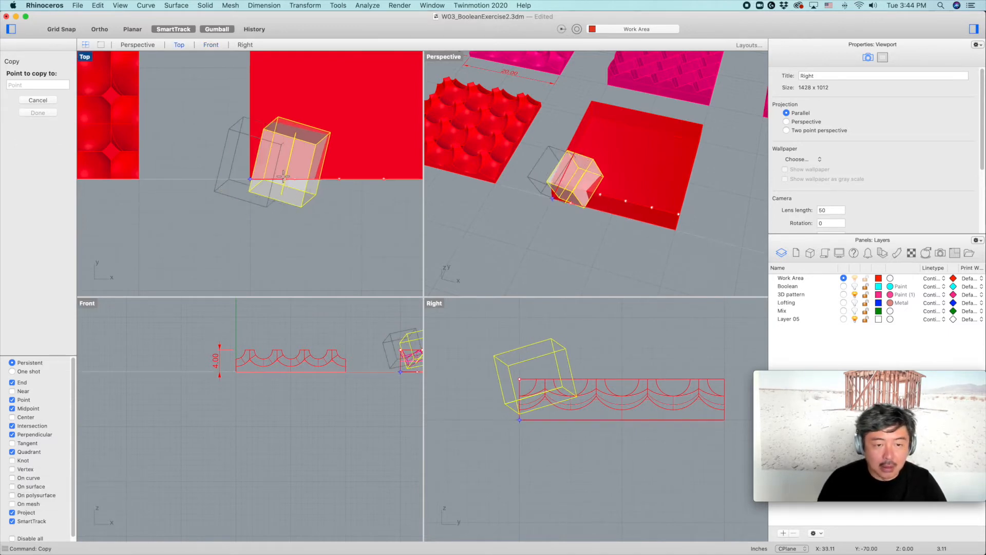
{"action": "left_click", "coordinate": [294, 179]}
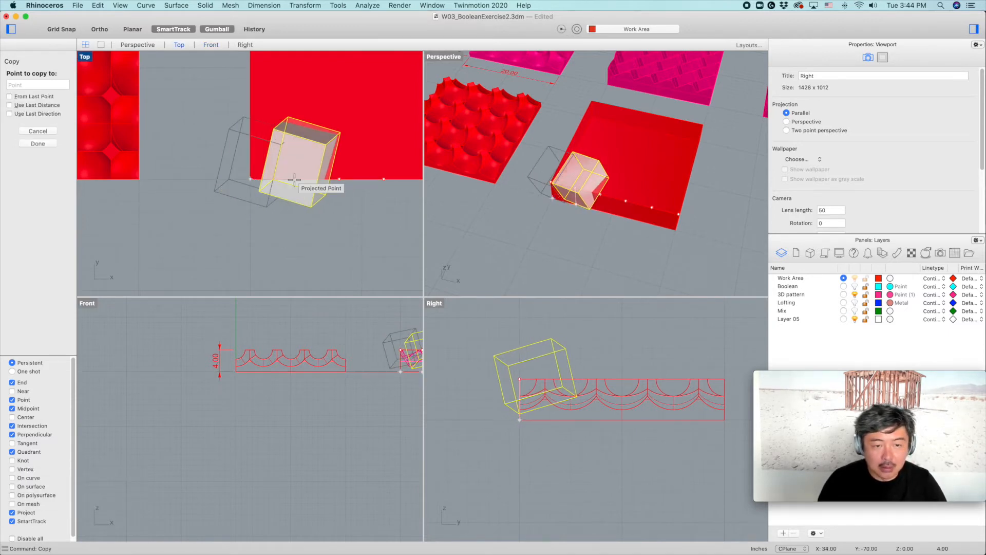
{"action": "left_click", "coordinate": [339, 179]}
{"action": "right_click_drag", "start_coordinate": [377, 183], "coordinate": [264, 193]}
{"action": "left_click", "coordinate": [271, 189]}
{"action": "left_click", "coordinate": [316, 189]}
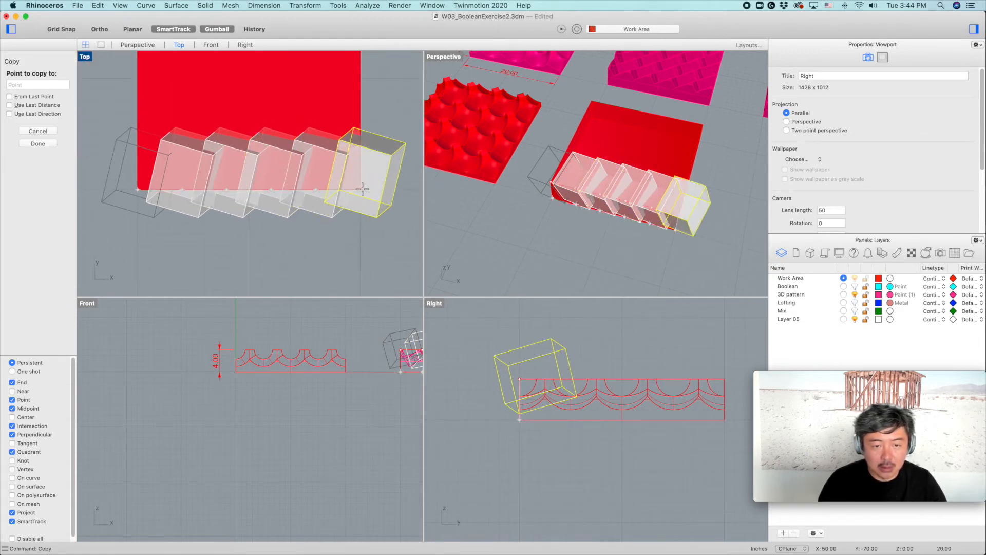
{"action": "left_click", "coordinate": [360, 188]}
{"action": "right_click", "coordinate": [362, 190]}
Deselect and frame the row of cubes in Top and Perspective views
{"action": "left_click", "coordinate": [379, 215]}
{"action": "left_click", "coordinate": [389, 121]}
{"action": "scroll", "coordinate": [404, 178], "scroll_direction": "down", "scroll_amount": 6}
{"action": "right_click_drag", "start_coordinate": [404, 178], "coordinate": [339, 179]}
{"action": "right_click_drag", "start_coordinate": [694, 194], "coordinate": [662, 194]}
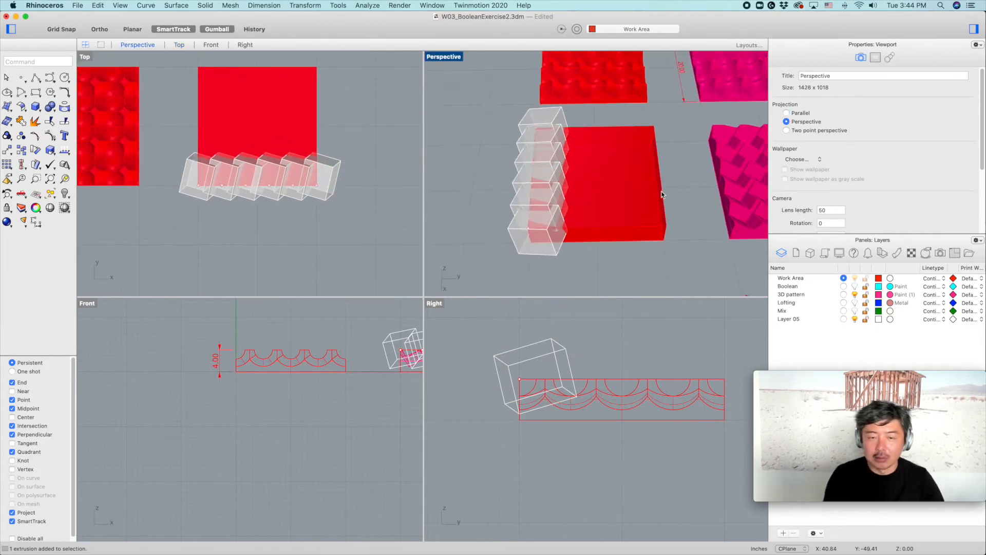
Divide the red square's edge into 5 equal segments with division points
{"action": "type", "text": "div"}
{"action": "key", "text": "Return"}
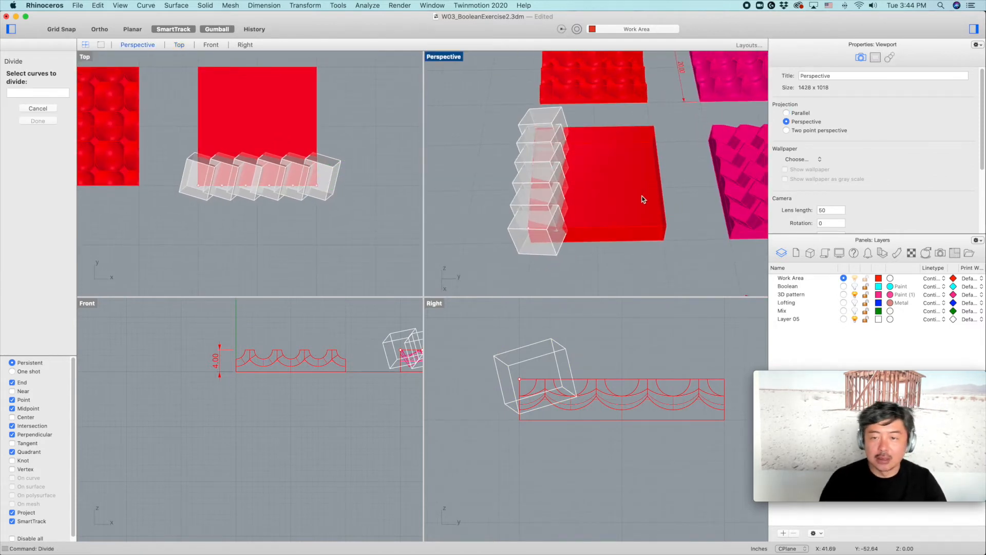
{"action": "left_click", "coordinate": [619, 230]}
{"action": "right_click", "coordinate": [652, 273]}
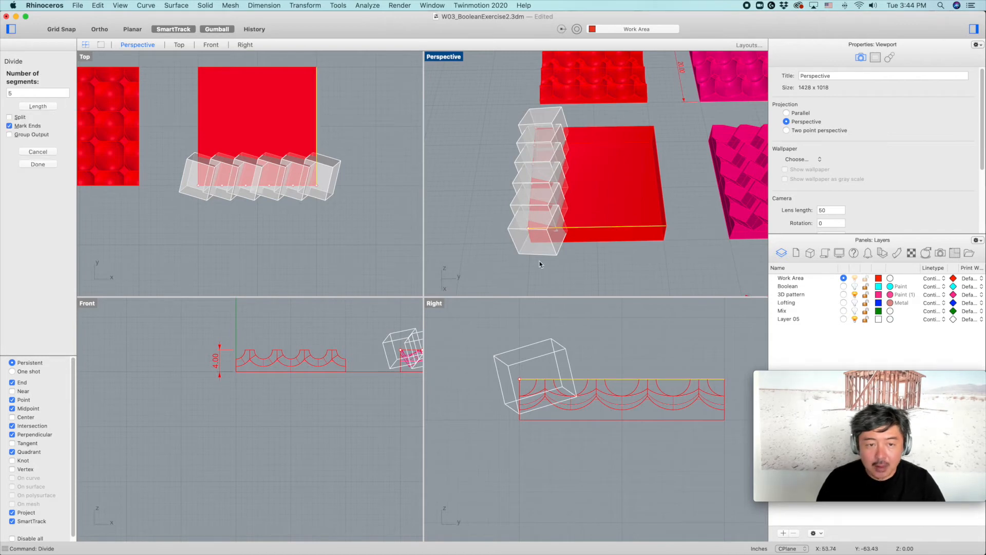
{"action": "left_click", "coordinate": [347, 233]}
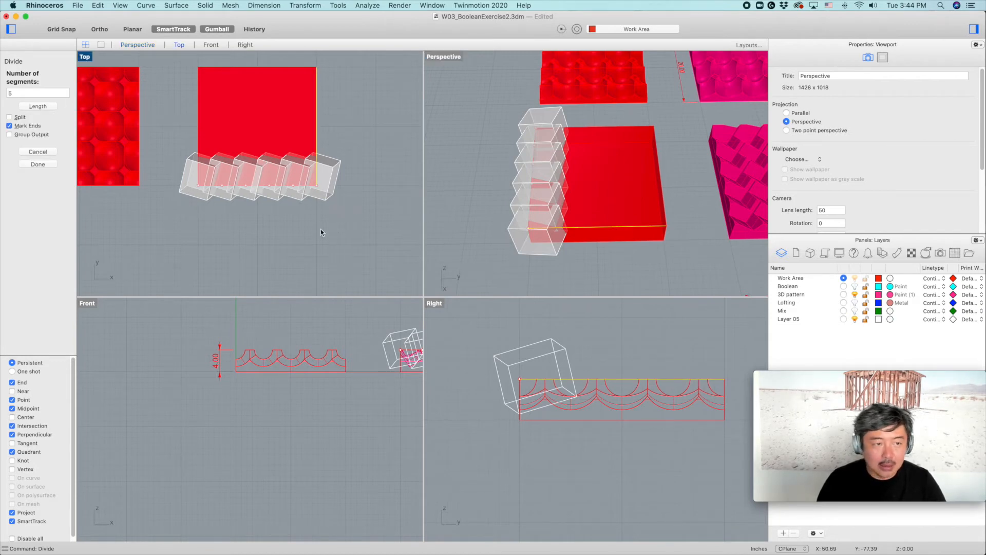
{"action": "key", "text": "Return"}
Copy the six-box row to the division points, then undo the misplaced copies
{"action": "left_click_drag", "start_coordinate": [362, 228], "coordinate": [177, 193]}
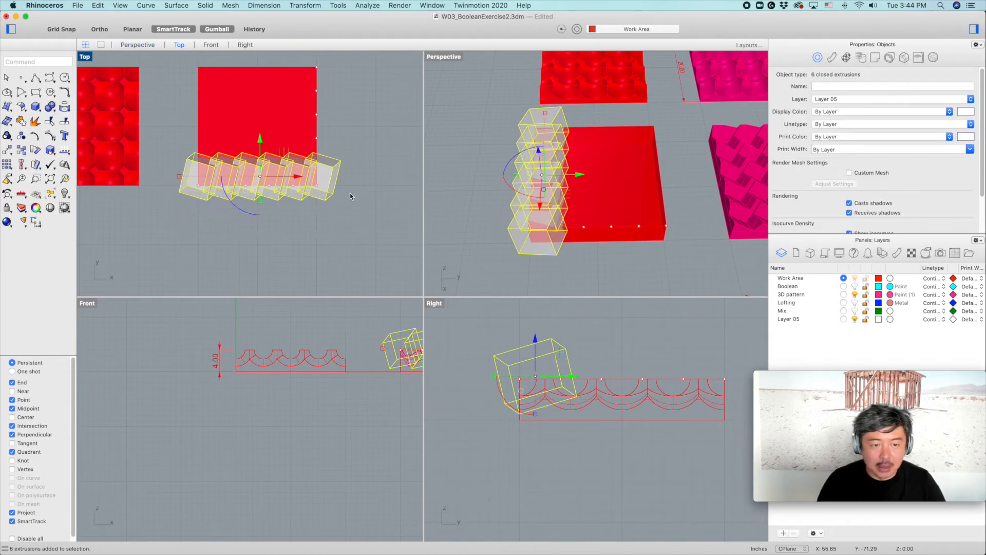
{"action": "scroll", "coordinate": [350, 196], "scroll_direction": "up", "scroll_amount": 8}
{"action": "type", "text": "co"}
{"action": "key", "text": "Return"}
{"action": "left_click", "coordinate": [275, 175]}
{"action": "right_click_drag", "start_coordinate": [296, 103], "coordinate": [318, 206]}
{"action": "left_click", "coordinate": [295, 158]}
{"action": "right_click_drag", "start_coordinate": [302, 104], "coordinate": [310, 147]}
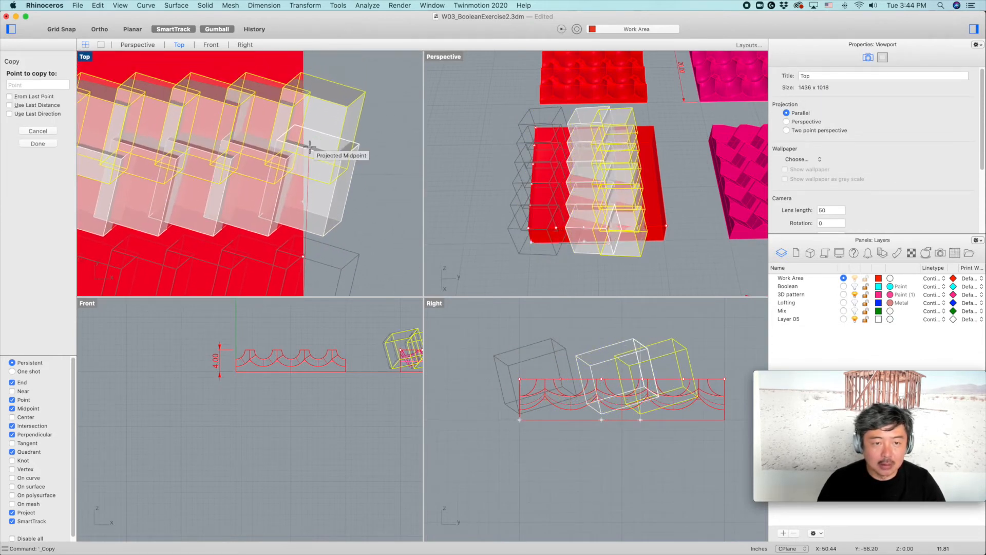
{"action": "scroll", "coordinate": [314, 148], "scroll_direction": "up", "scroll_amount": 6}
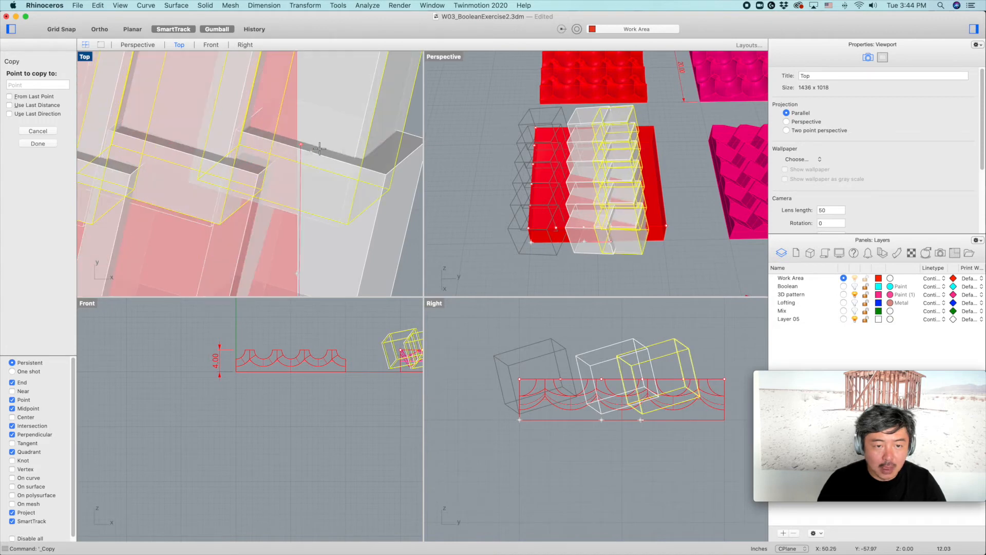
{"action": "scroll", "coordinate": [321, 153], "scroll_direction": "down", "scroll_amount": 5}
{"action": "left_click", "coordinate": [323, 158]}
{"action": "key", "text": "Return"}
{"action": "key", "text": "super+z"}
Copy the box row from the square's corner to the remaining division points
{"action": "scroll", "coordinate": [392, 186], "scroll_direction": "down", "scroll_amount": 7}
{"action": "right_click_drag", "start_coordinate": [391, 181], "coordinate": [382, 156]}
{"action": "key", "text": "Return"}
{"action": "scroll", "coordinate": [342, 231], "scroll_direction": "up", "scroll_amount": 8}
{"action": "left_click", "coordinate": [362, 233]}
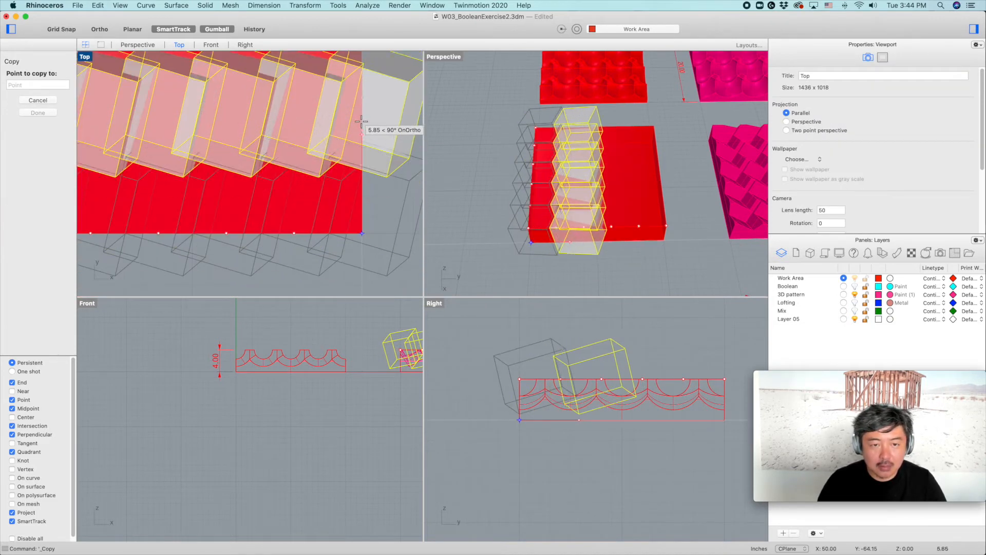
{"action": "left_click", "coordinate": [363, 98]}
{"action": "scroll", "coordinate": [386, 153], "scroll_direction": "down", "scroll_amount": 8}
{"action": "right_click_drag", "start_coordinate": [386, 151], "coordinate": [376, 252]}
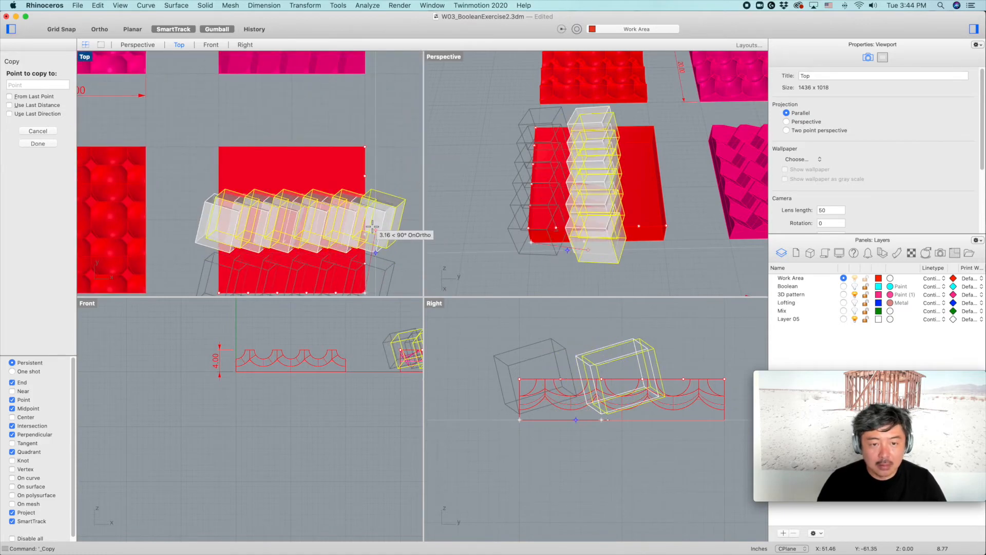
{"action": "scroll", "coordinate": [372, 228], "scroll_direction": "up", "scroll_amount": 10}
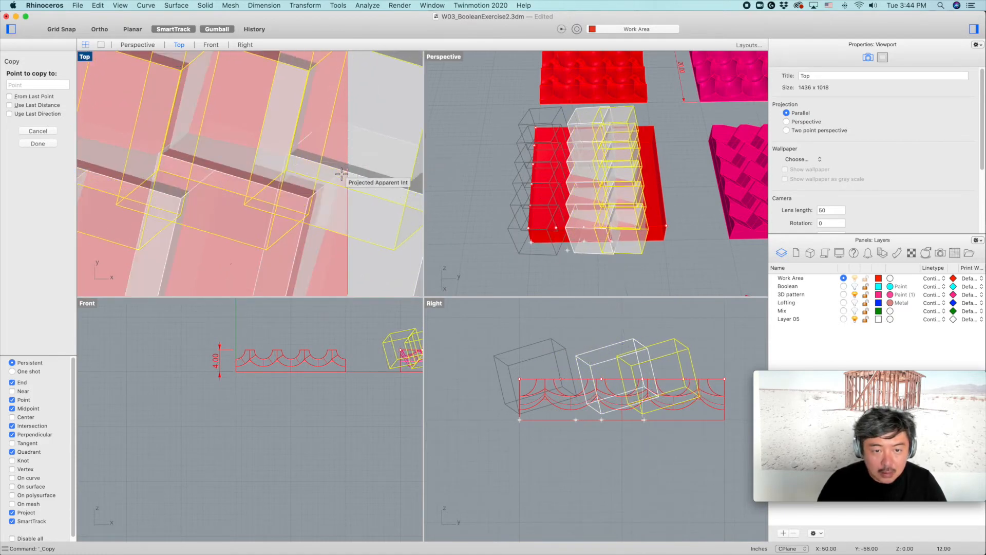
{"action": "scroll", "coordinate": [349, 165], "scroll_direction": "up", "scroll_amount": 5}
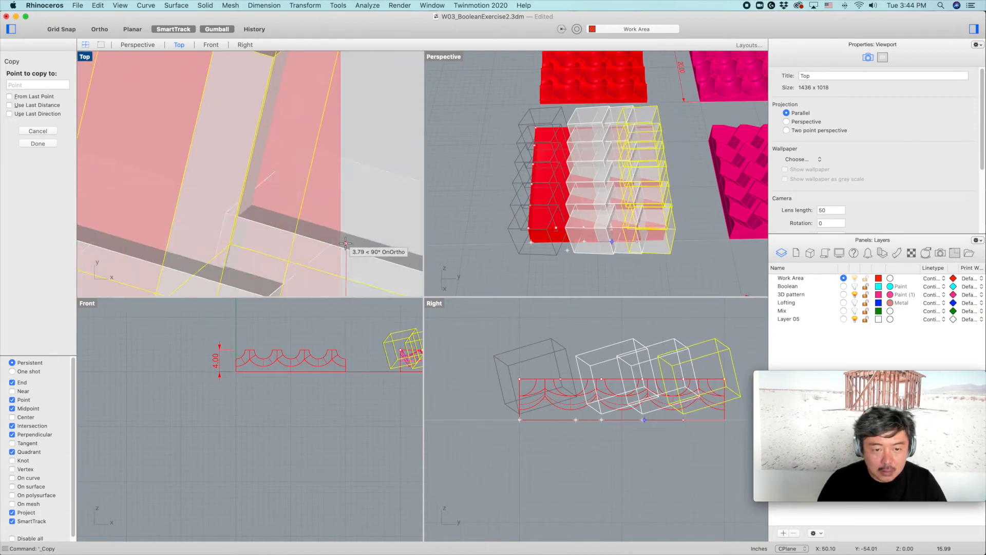
{"action": "scroll", "coordinate": [354, 206], "scroll_direction": "down", "scroll_amount": 3}
{"action": "right_click_drag", "start_coordinate": [360, 122], "coordinate": [350, 169]}
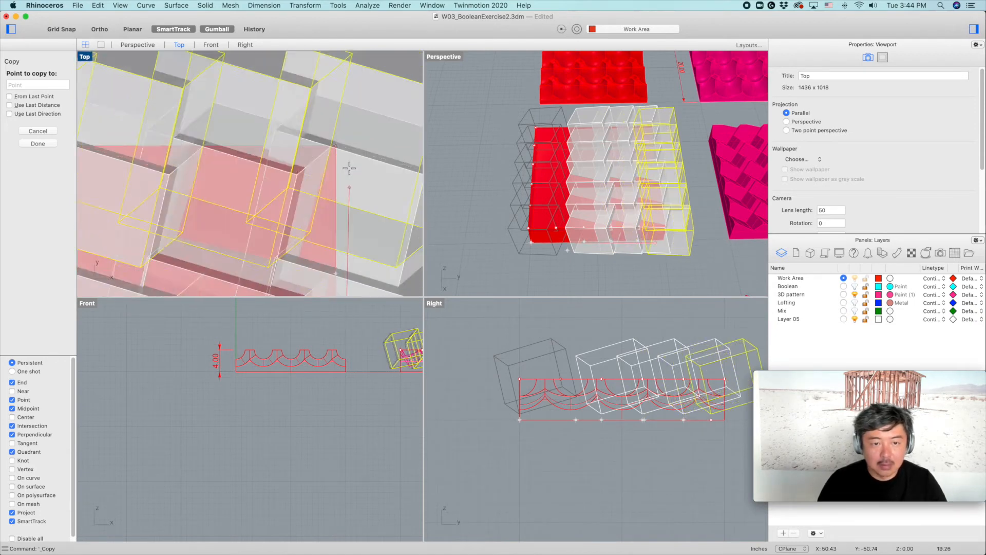
{"action": "left_click", "coordinate": [337, 147]}
{"action": "key", "text": "Return"}
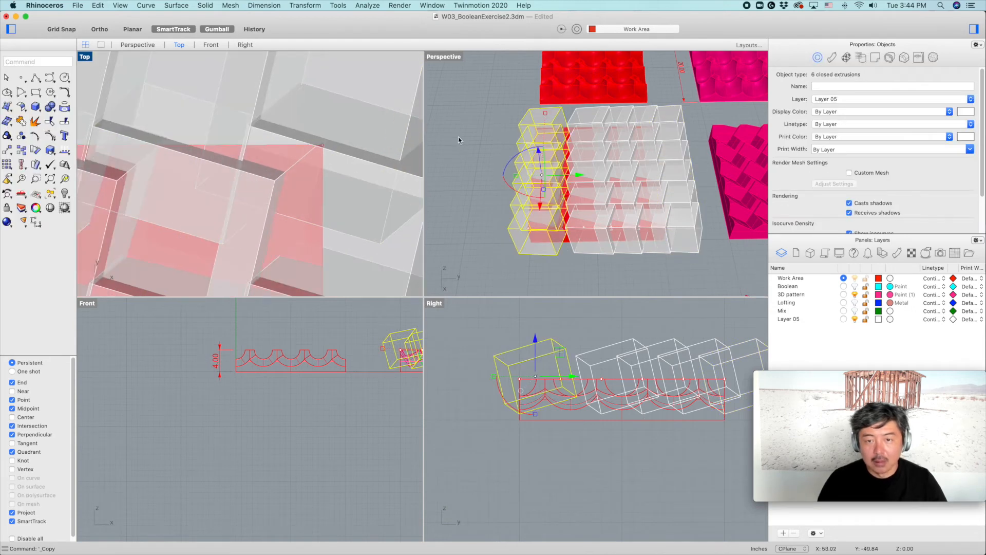
Select the bottom row of boxes and copy it to complete the grid
{"action": "left_click", "coordinate": [458, 137]}
{"action": "right_click_drag", "start_coordinate": [530, 202], "coordinate": [570, 219]}
{"action": "scroll", "coordinate": [300, 188], "scroll_direction": "down", "scroll_amount": 2}
{"action": "scroll", "coordinate": [300, 205], "scroll_direction": "down", "scroll_amount": 10}
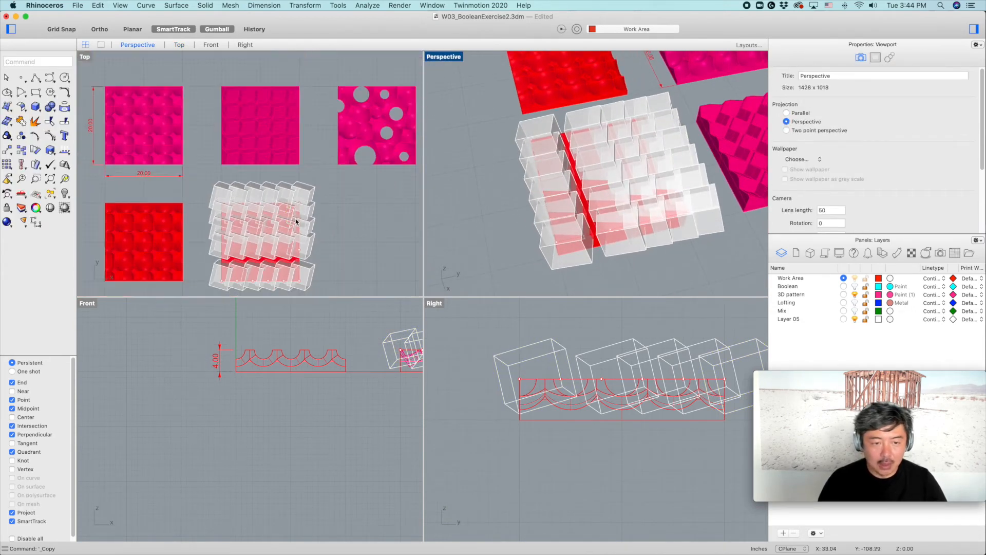
{"action": "right_click_drag", "start_coordinate": [299, 219], "coordinate": [301, 170]}
{"action": "scroll", "coordinate": [307, 261], "scroll_direction": "up", "scroll_amount": 6}
{"action": "left_click_drag", "start_coordinate": [335, 242], "coordinate": [96, 204]}
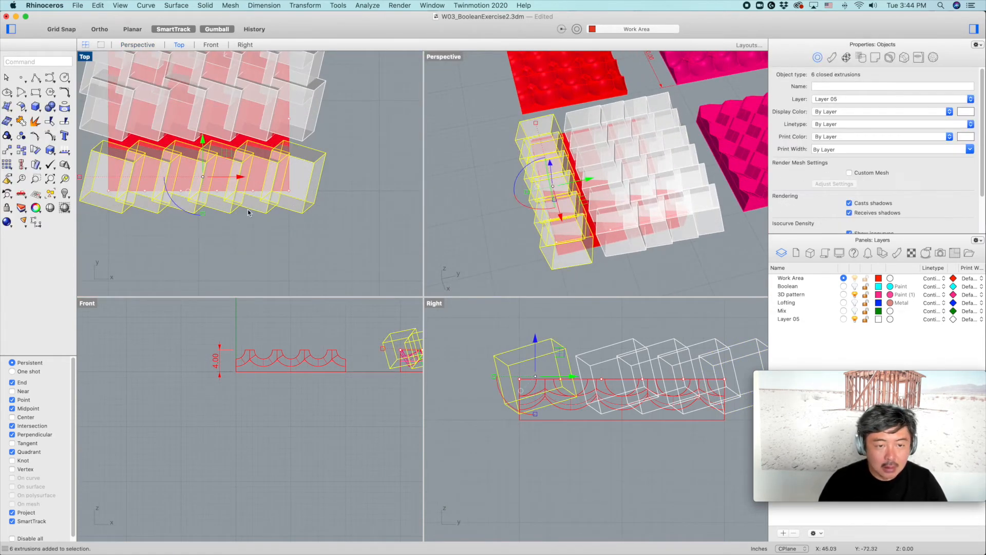
{"action": "scroll", "coordinate": [282, 194], "scroll_direction": "up", "scroll_amount": 5}
{"action": "key", "text": "Return"}
{"action": "left_click", "coordinate": [298, 185]}
{"action": "scroll", "coordinate": [299, 139], "scroll_direction": "up", "scroll_amount": 8}
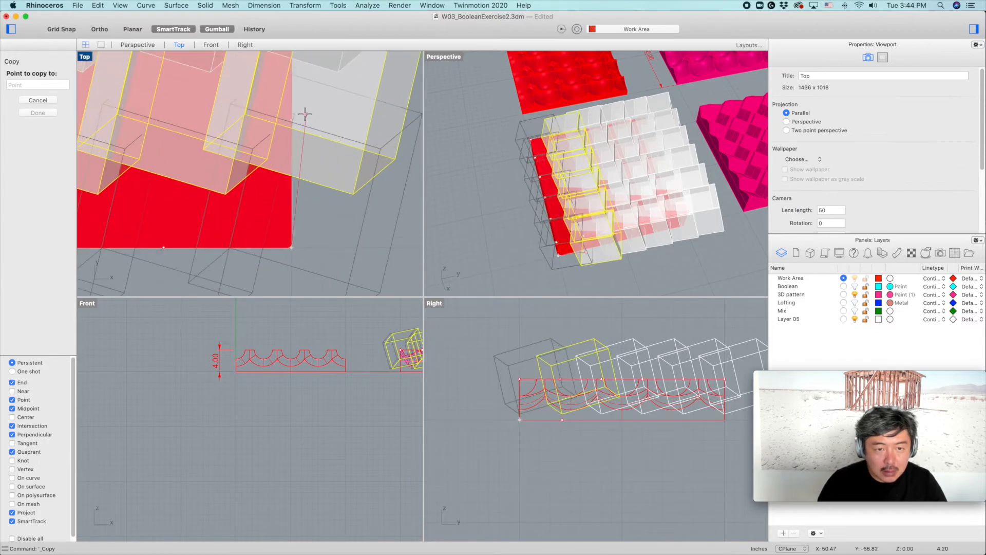
{"action": "key", "text": "Return"}
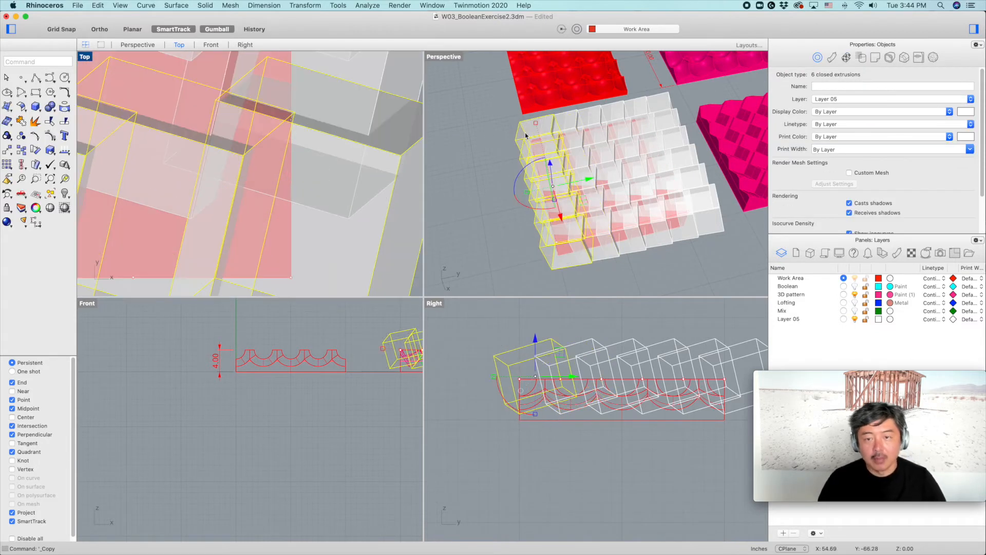
Start BooleanDifference on the red square and select all box copies to subtract
{"action": "left_click", "coordinate": [491, 135]}
{"action": "right_click_drag", "start_coordinate": [529, 221], "coordinate": [583, 177]}
{"action": "type", "text": "bd"}
{"action": "key", "text": "Return"}
{"action": "left_click", "coordinate": [559, 165]}
{"action": "key", "text": "Return"}
{"action": "scroll", "coordinate": [697, 336], "scroll_direction": "down", "scroll_amount": 8}
{"action": "right_click_drag", "start_coordinate": [697, 336], "coordinate": [663, 360]}
{"action": "left_click_drag", "start_coordinate": [691, 351], "coordinate": [516, 370]}
Subtract the boxes from the red square and inspect the carved tile
{"action": "key", "text": "Return"}
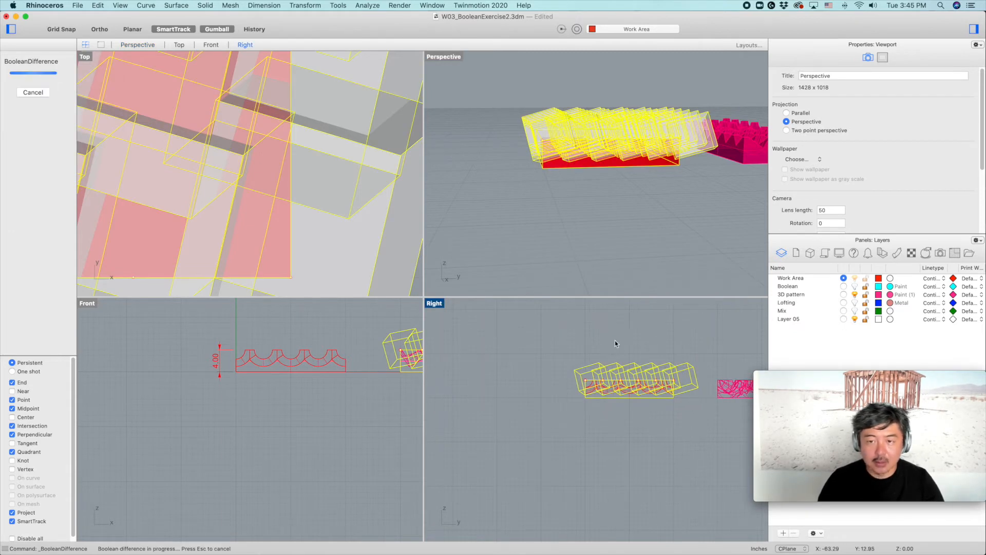
{"action": "right_click_drag", "start_coordinate": [630, 195], "coordinate": [700, 196]}
{"action": "scroll", "coordinate": [667, 179], "scroll_direction": "up", "scroll_amount": 5}
{"action": "left_click", "coordinate": [643, 175]}
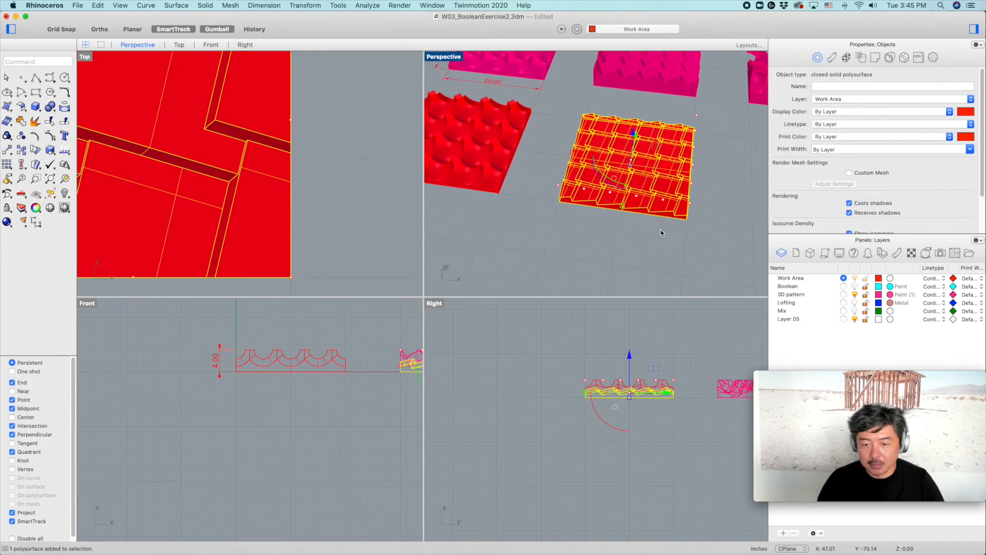
{"action": "left_click_drag", "start_coordinate": [636, 371], "coordinate": [638, 321]}
{"action": "left_click", "coordinate": [671, 248]}
{"action": "scroll", "coordinate": [671, 248], "scroll_direction": "down", "scroll_amount": 5}
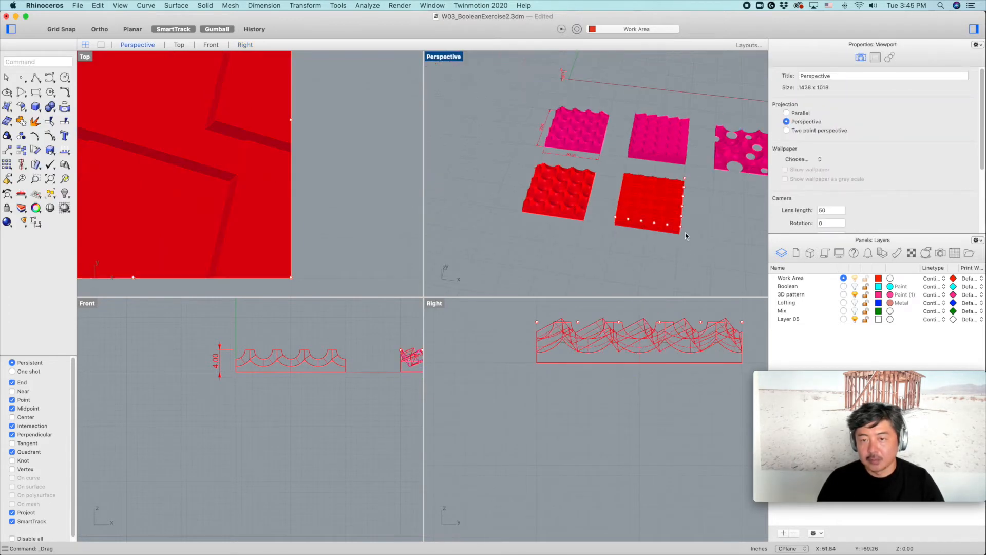
{"action": "scroll", "coordinate": [636, 202], "scroll_direction": "up", "scroll_amount": 5}
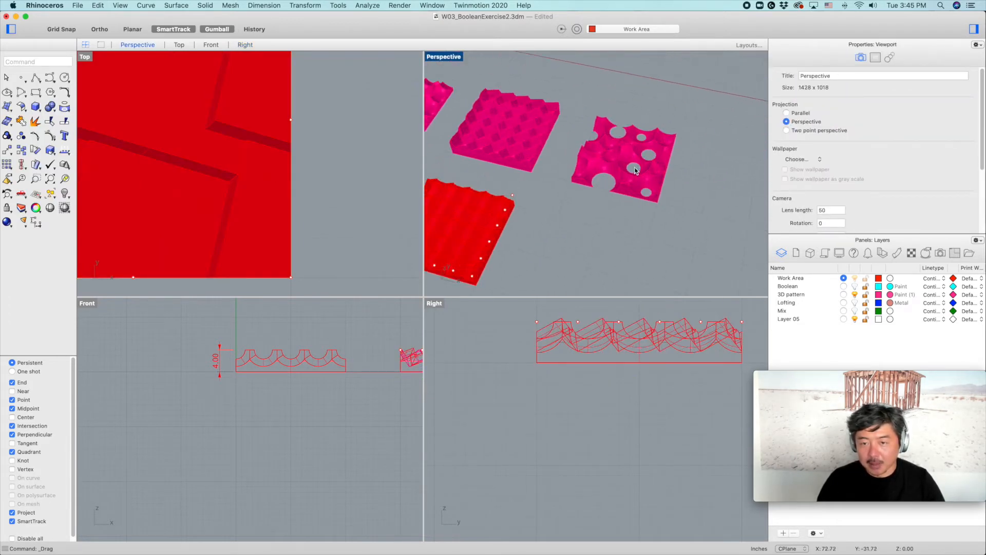
Maximize the Perspective view and orbit low over all five panels
{"action": "double_click", "coordinate": [443, 57]}
{"action": "right_click_drag", "start_coordinate": [504, 156], "coordinate": [473, 211]}
{"action": "scroll", "coordinate": [516, 200], "scroll_direction": "up", "scroll_amount": 4}
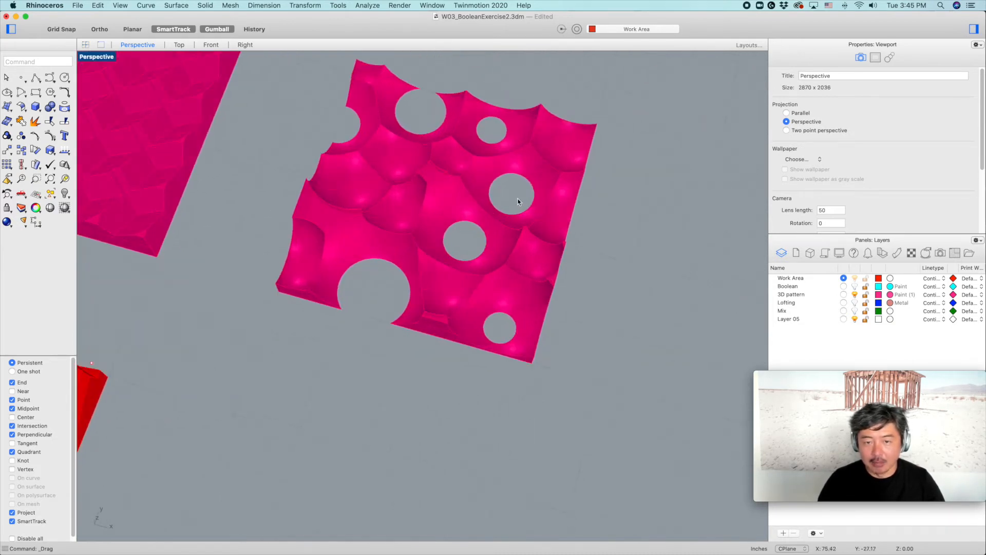
{"action": "right_click_drag", "start_coordinate": [564, 242], "coordinate": [569, 222]}
{"action": "scroll", "coordinate": [568, 221], "scroll_direction": "down", "scroll_amount": 10}
{"action": "right_click_drag", "start_coordinate": [479, 252], "coordinate": [491, 229]}
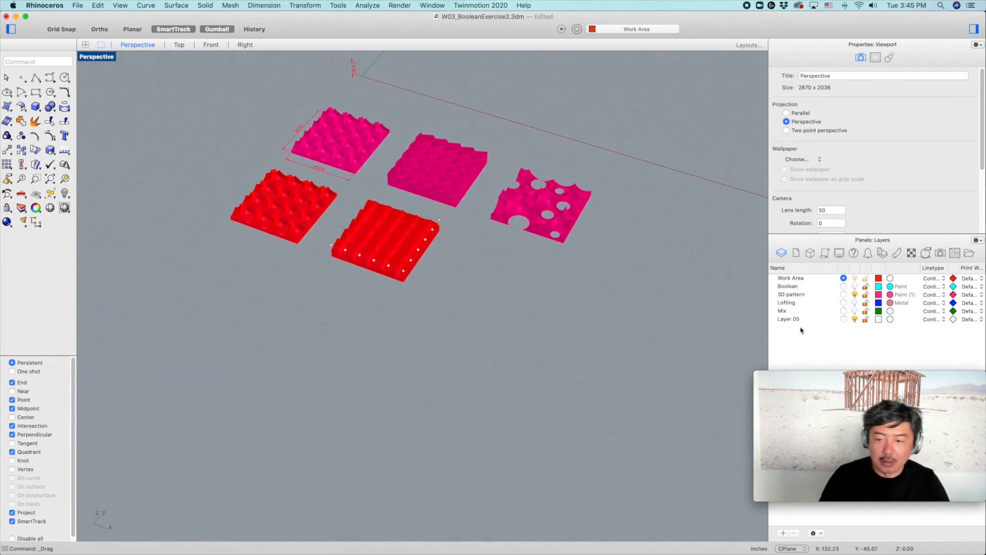
Hide the pink 3D pattern and red Work Area layers, leaving Layer 05 current
{"action": "left_click", "coordinate": [843, 302]}
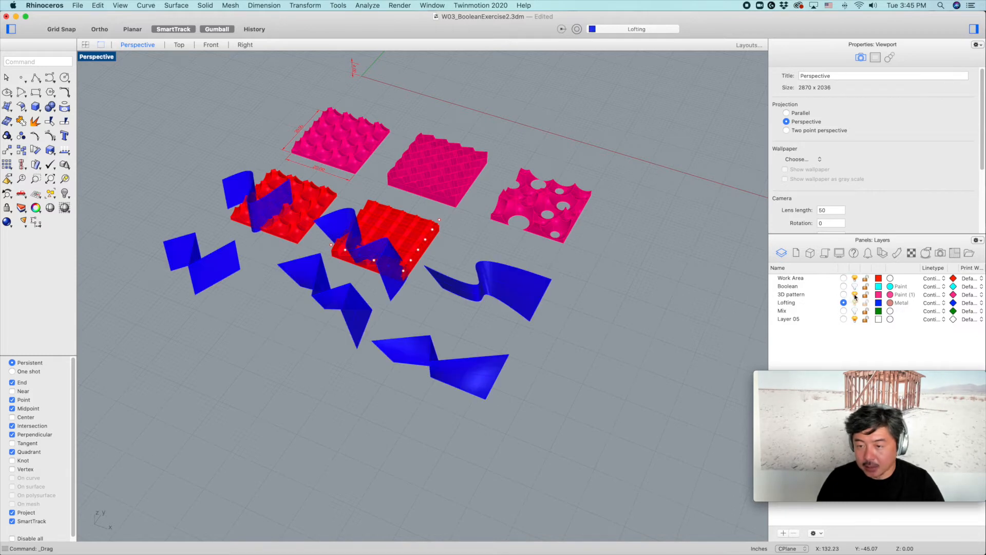
{"action": "left_click", "coordinate": [854, 295]}
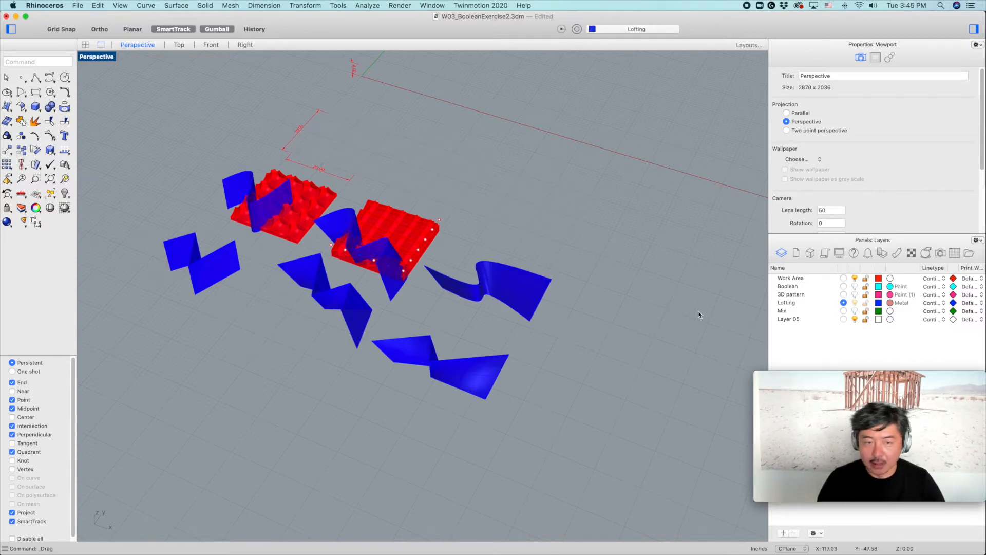
{"action": "left_click", "coordinate": [855, 278]}
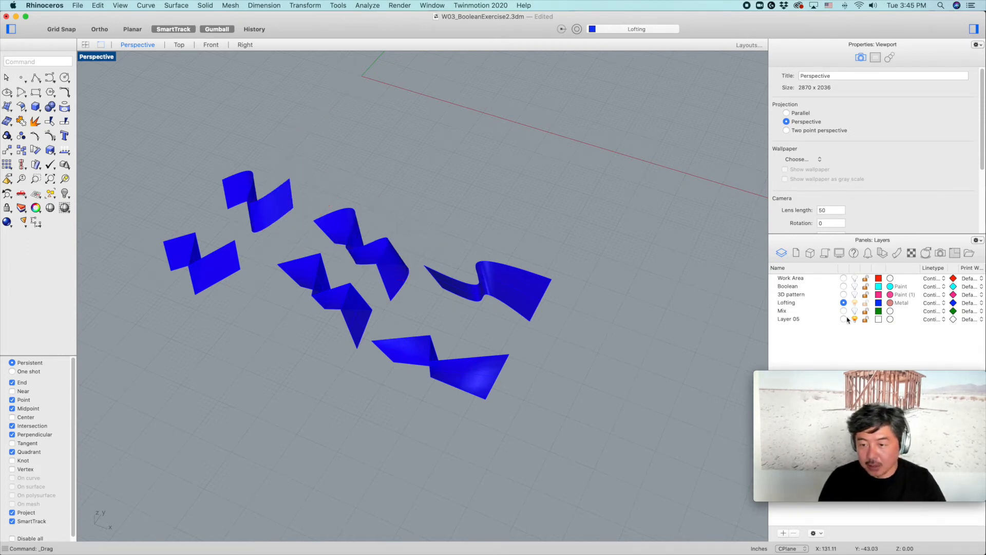
{"action": "left_click", "coordinate": [843, 319]}
Orbit around the blue zigzag surfaces, then restore four viewports and pan the Front view
{"action": "right_click_drag", "start_coordinate": [392, 216], "coordinate": [449, 194]}
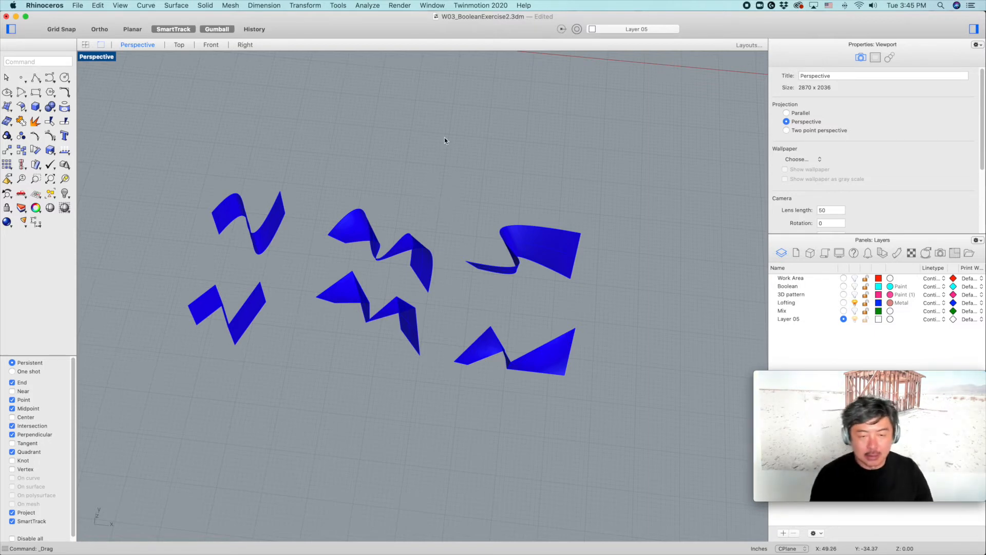
{"action": "right_click_drag", "start_coordinate": [389, 187], "coordinate": [430, 188]}
{"action": "right_click_drag", "start_coordinate": [332, 162], "coordinate": [332, 180]}
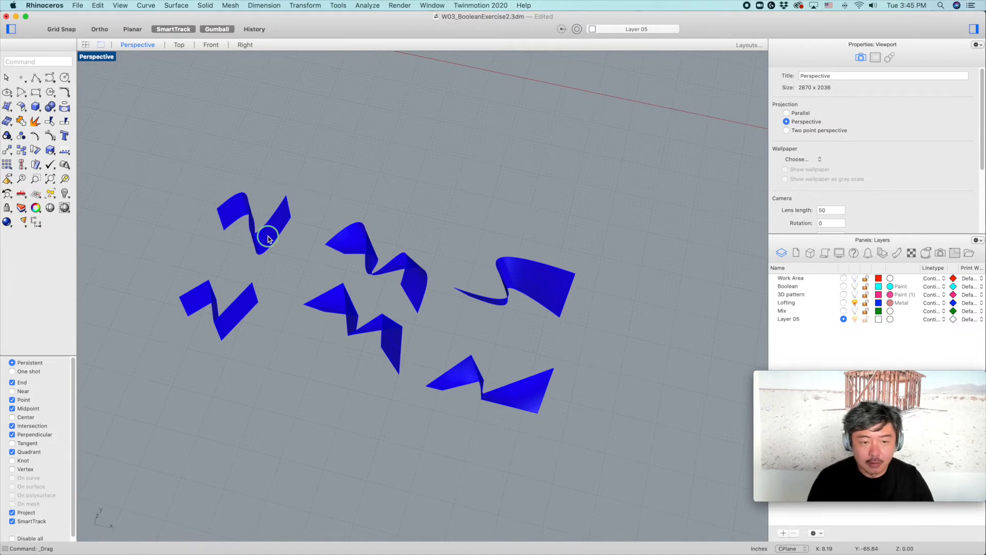
{"action": "right_click_drag", "start_coordinate": [267, 227], "coordinate": [277, 233]}
{"action": "double_click", "coordinate": [105, 57]}
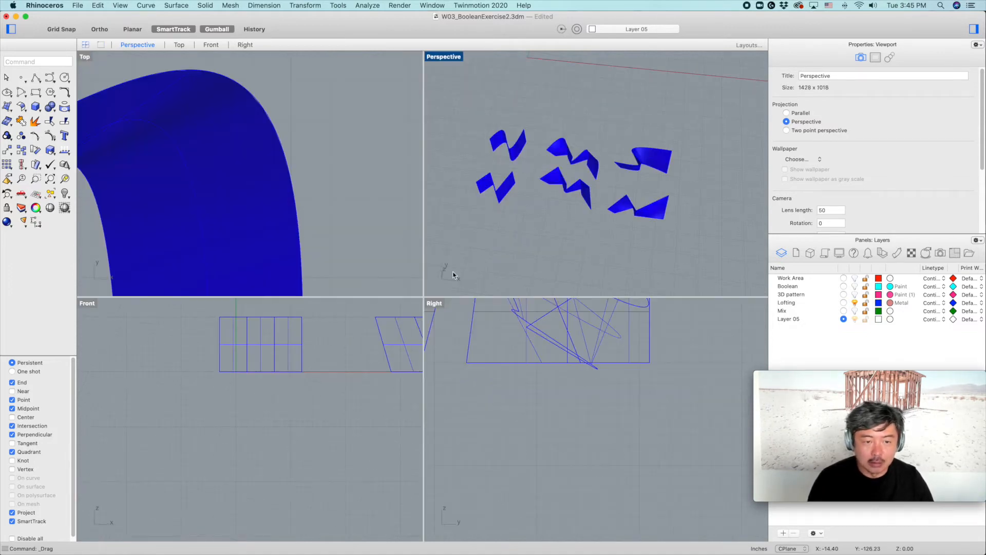
{"action": "scroll", "coordinate": [310, 387], "scroll_direction": "down", "scroll_amount": 6}
{"action": "right_click_drag", "start_coordinate": [310, 387], "coordinate": [378, 385]}
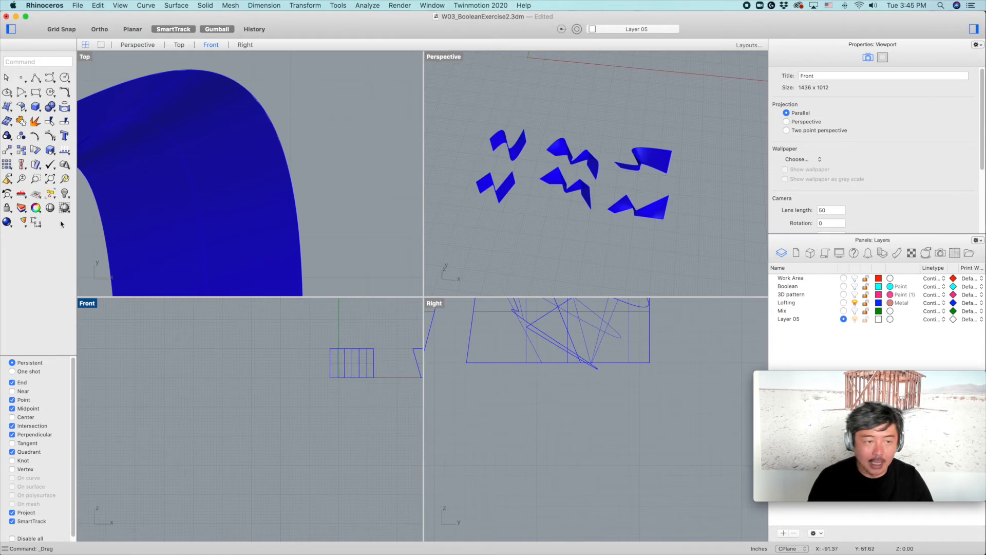
{"action": "left_click", "coordinate": [35, 79]}
{"action": "scroll", "coordinate": [285, 372], "scroll_direction": "up", "scroll_amount": 5}
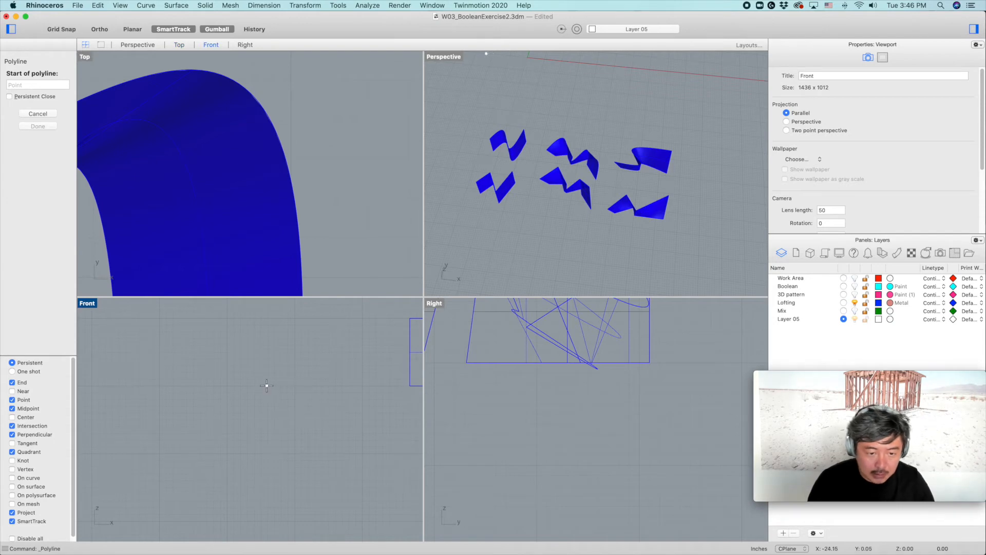
Draw a two-point vertical line in Front and move it into position in Perspective
{"action": "left_click", "coordinate": [266, 387]}
{"action": "left_click", "coordinate": [265, 321], "text": "shift"}
{"action": "key", "text": "Return"}
{"action": "left_click", "coordinate": [266, 354]}
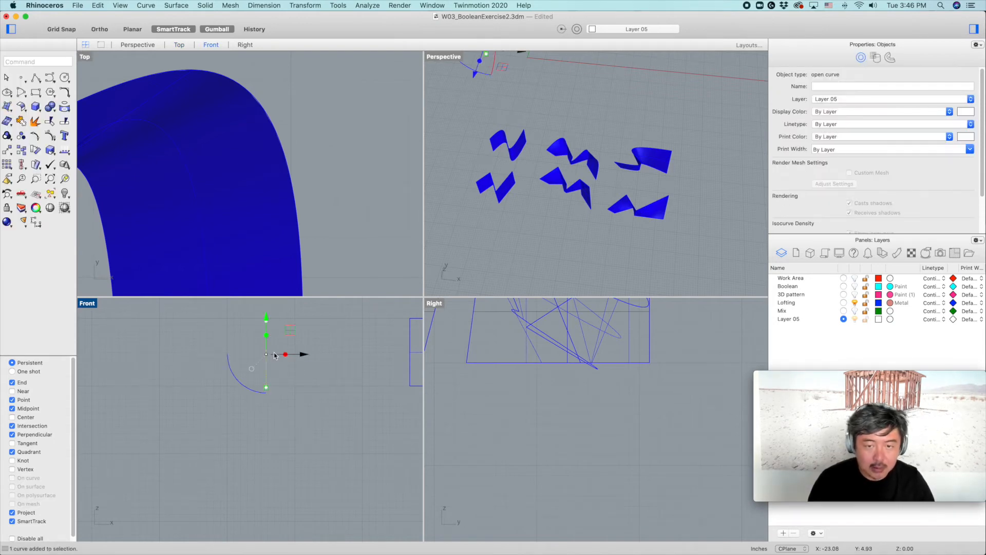
{"action": "scroll", "coordinate": [457, 158], "scroll_direction": "down", "scroll_amount": 4}
{"action": "right_click_drag", "start_coordinate": [473, 159], "coordinate": [496, 186], "text": "shift"}
{"action": "double_click", "coordinate": [454, 56]}
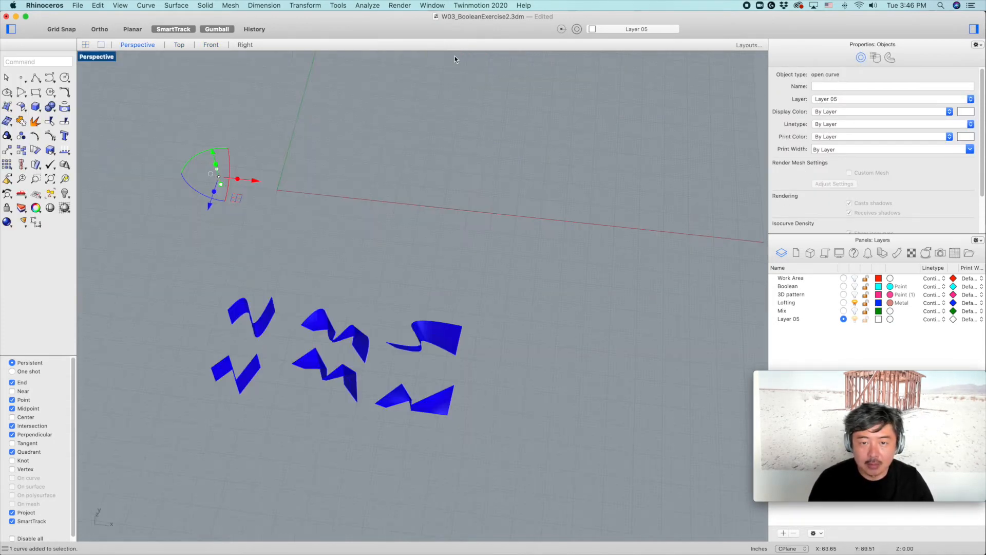
{"action": "mouse_move", "coordinate": [302, 213]}
{"action": "right_mouse_down"}
{"action": "mouse_move", "coordinate": [314, 213]}
{"action": "mouse_move", "coordinate": [299, 225]}
{"action": "right_mouse_up"}
{"action": "left_click_drag", "start_coordinate": [309, 228], "coordinate": [375, 302]}
{"action": "left_click", "coordinate": [442, 307]}
Window-select most of the blue zigzag surfaces and hide them
{"action": "right_click_drag", "start_coordinate": [451, 315], "coordinate": [374, 277]}
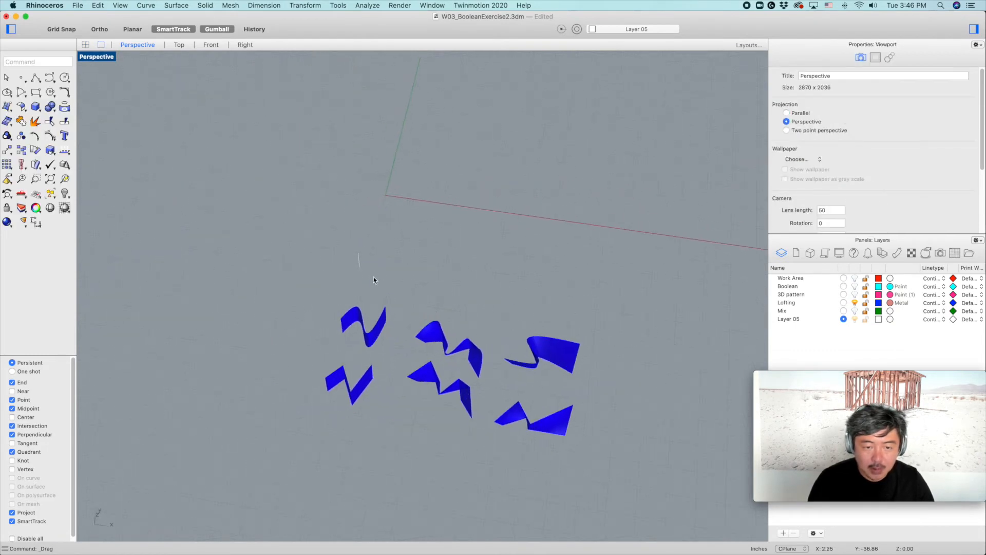
{"action": "scroll", "coordinate": [374, 276], "scroll_direction": "up", "scroll_amount": 4}
{"action": "right_click_drag", "start_coordinate": [452, 339], "coordinate": [355, 309]}
{"action": "scroll", "coordinate": [375, 303], "scroll_direction": "up", "scroll_amount": 2}
{"action": "scroll", "coordinate": [412, 295], "scroll_direction": "down", "scroll_amount": 6}
{"action": "left_click_drag", "start_coordinate": [702, 300], "coordinate": [408, 455]}
{"action": "type", "text": "hide"}
{"action": "key", "text": "Return"}
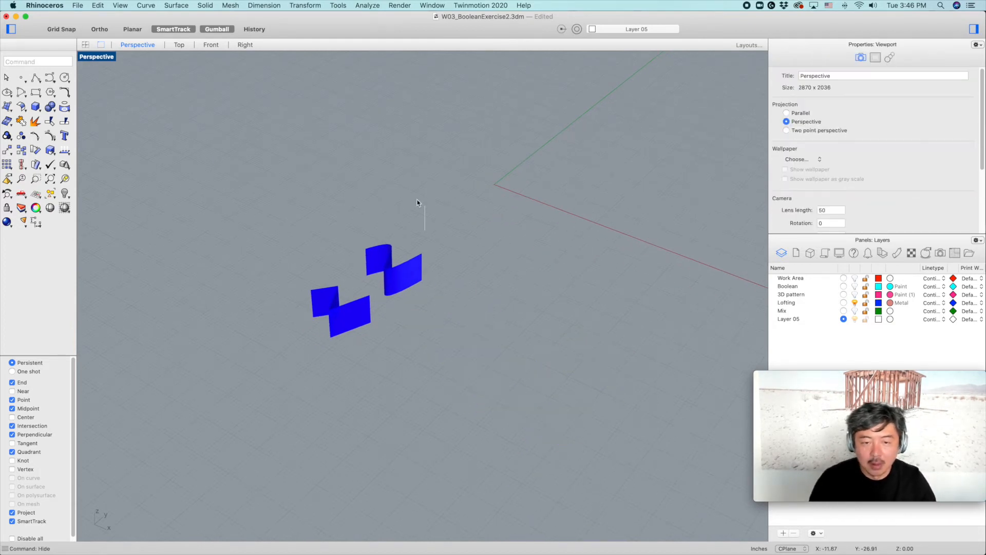
Copy the vertical line to new points to form staggered standing lines
{"action": "scroll", "coordinate": [418, 206], "scroll_direction": "up", "scroll_amount": 2}
{"action": "left_click", "coordinate": [438, 250]}
{"action": "type", "text": "copy"}
{"action": "key", "text": "Return"}
{"action": "left_click", "coordinate": [443, 252]}
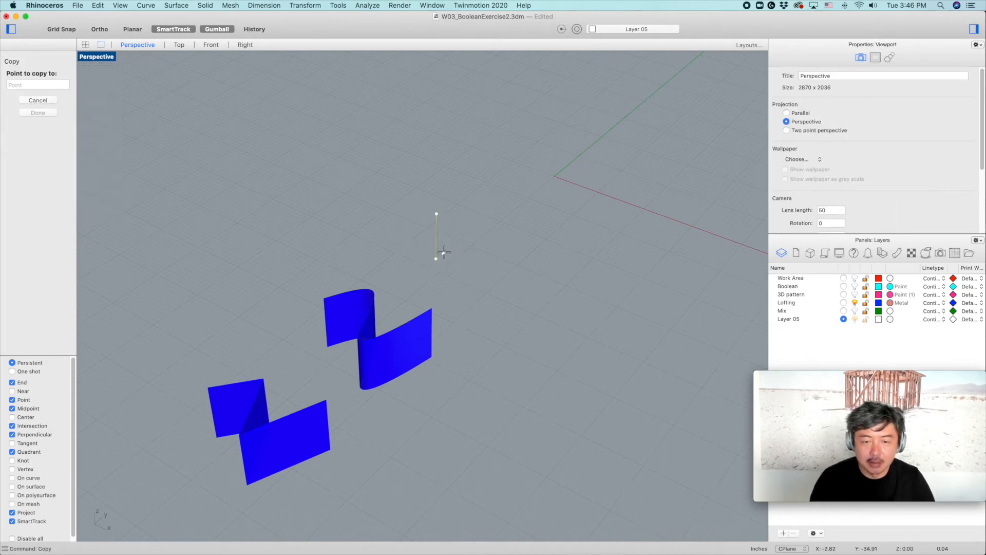
{"action": "left_click", "coordinate": [544, 258]}
{"action": "left_click", "coordinate": [545, 304]}
{"action": "key", "text": "Return"}
{"action": "left_click", "coordinate": [604, 291]}
{"action": "right_click_drag", "start_coordinate": [604, 291], "coordinate": [510, 280]}
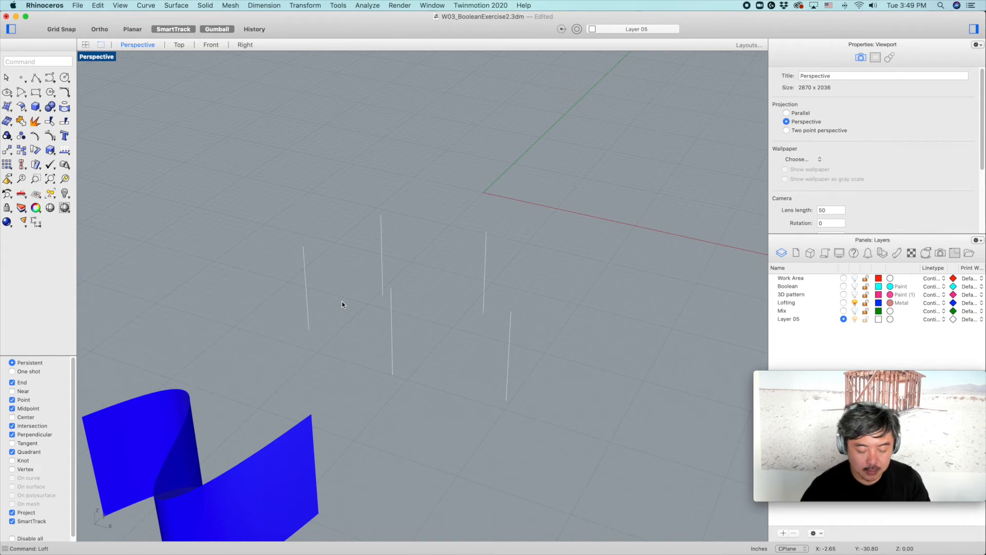
Loft through the vertical lines using the Normal loft style
{"action": "type", "text": "Loft"}
{"action": "key", "text": "Return"}
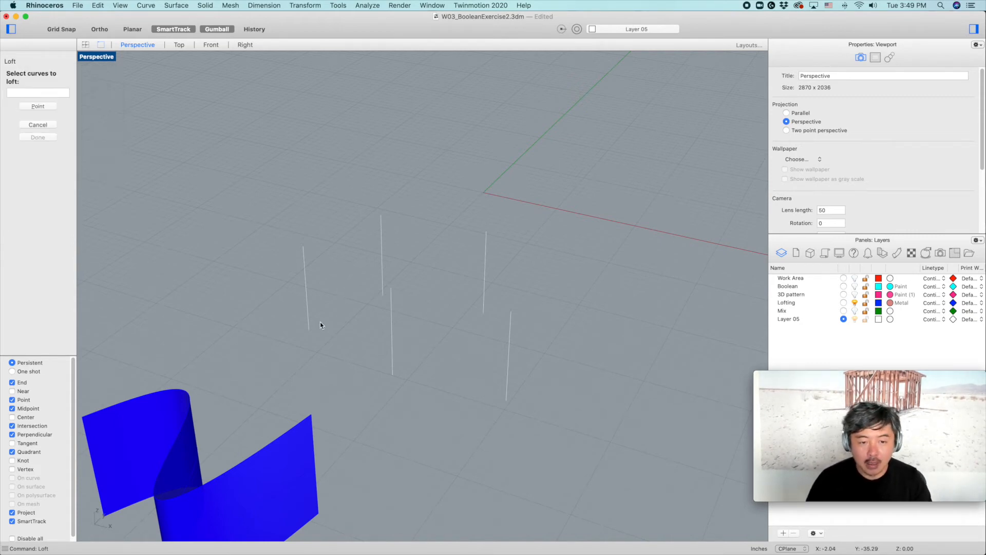
{"action": "left_click", "coordinate": [382, 290]}
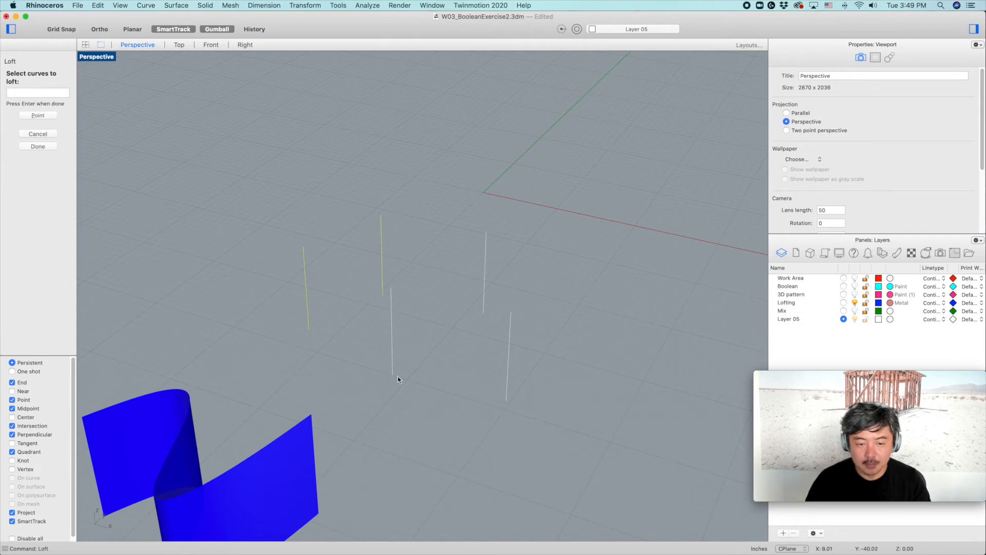
{"action": "left_click", "coordinate": [507, 397]}
{"action": "key", "text": "Return"}
{"action": "left_click", "coordinate": [274, 288]}
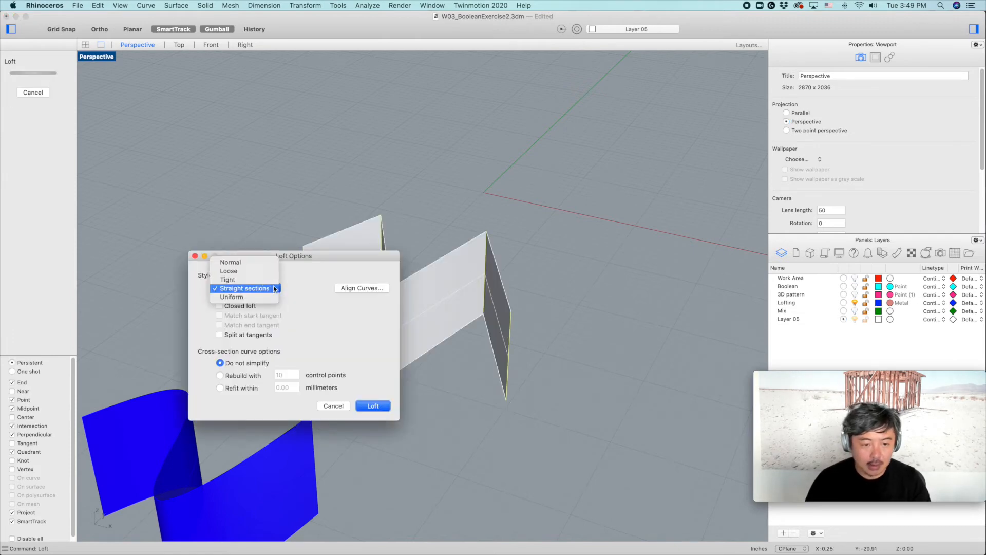
{"action": "left_click", "coordinate": [266, 264]}
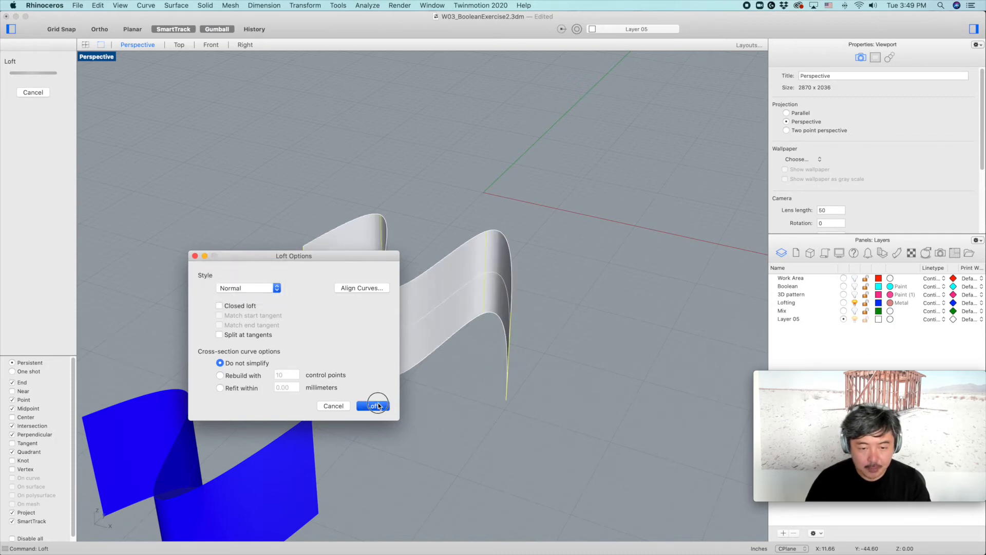
{"action": "left_click", "coordinate": [373, 406]}
Select the new white lofted surface and move it away from the lines
{"action": "right_click_drag", "start_coordinate": [464, 332], "coordinate": [590, 218]}
{"action": "left_click_drag", "start_coordinate": [589, 218], "coordinate": [266, 373]}
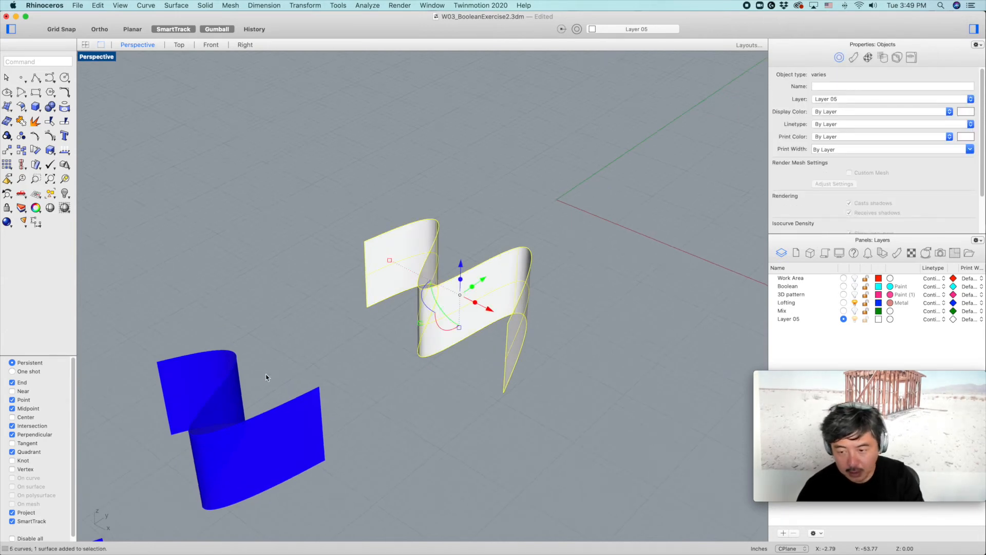
{"action": "type", "text": "L"}
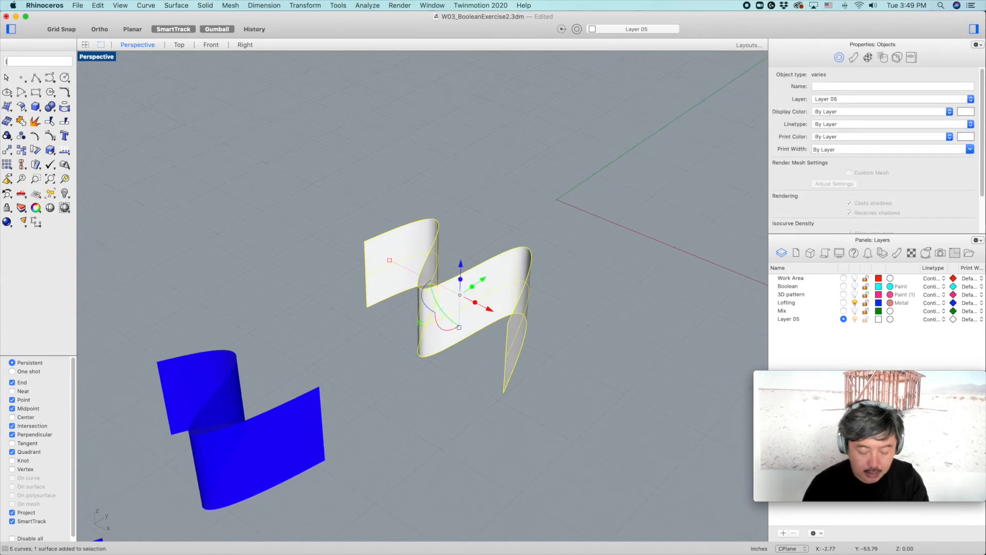
{"action": "key", "text": "Return"}
{"action": "key", "text": "Return"}
{"action": "left_click_drag", "start_coordinate": [472, 316], "coordinate": [554, 213]}
Place the smooth lofted surface beside the lines, abandoning a first partial loft attempt
{"action": "left_click", "coordinate": [449, 262]}
{"action": "right_click_drag", "start_coordinate": [448, 264], "coordinate": [429, 282]}
{"action": "key", "text": "Return"}
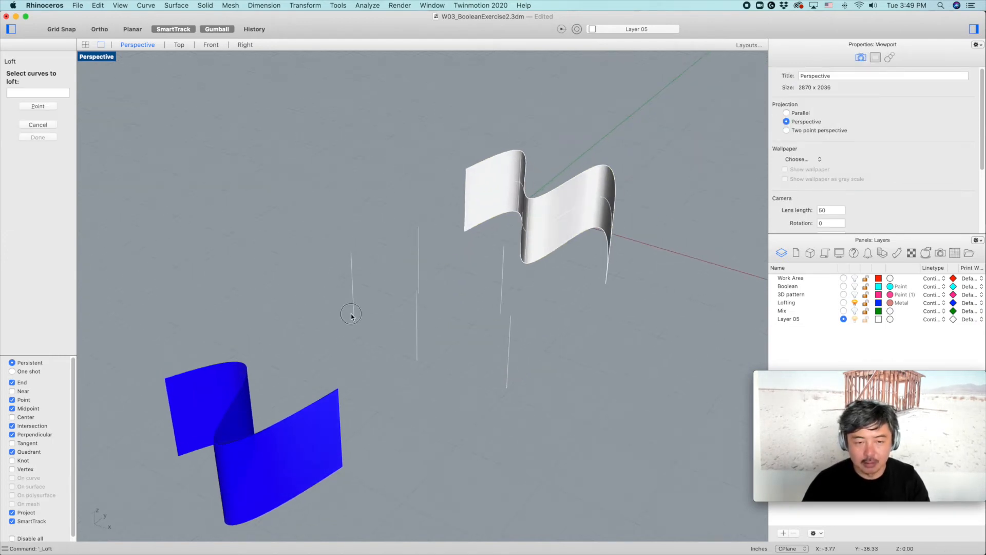
{"action": "left_click", "coordinate": [419, 241]}
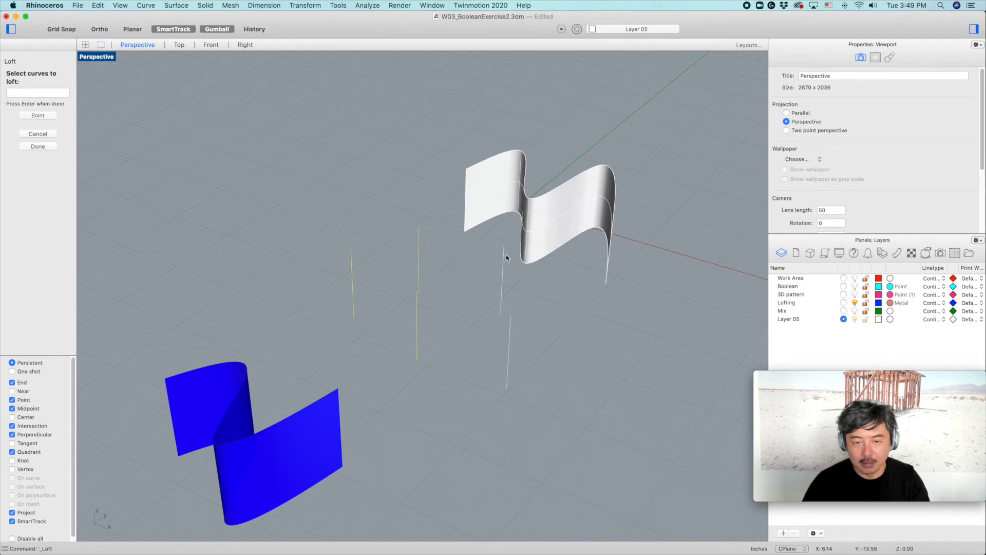
{"action": "left_click", "coordinate": [502, 275]}
{"action": "key", "text": "Return"}
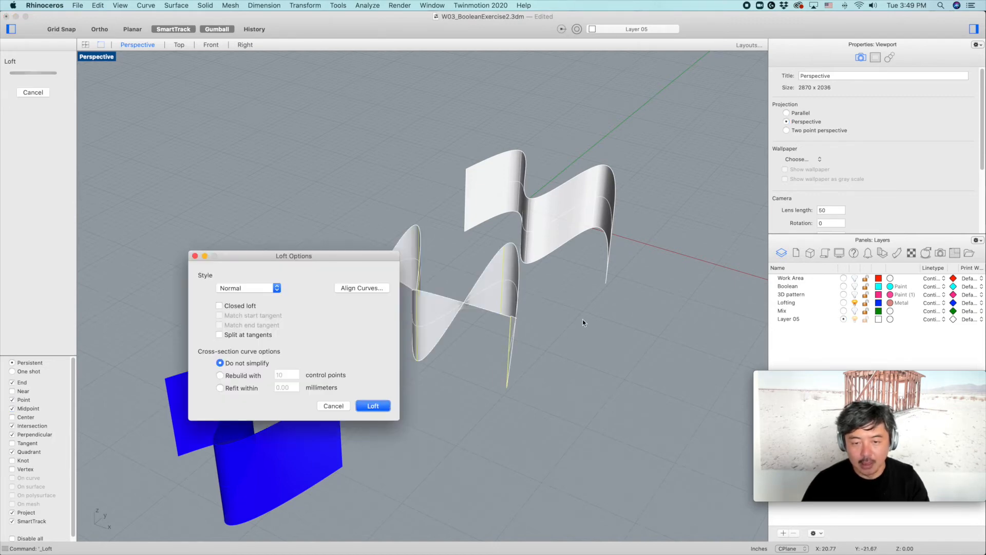
{"action": "left_click", "coordinate": [333, 405]}
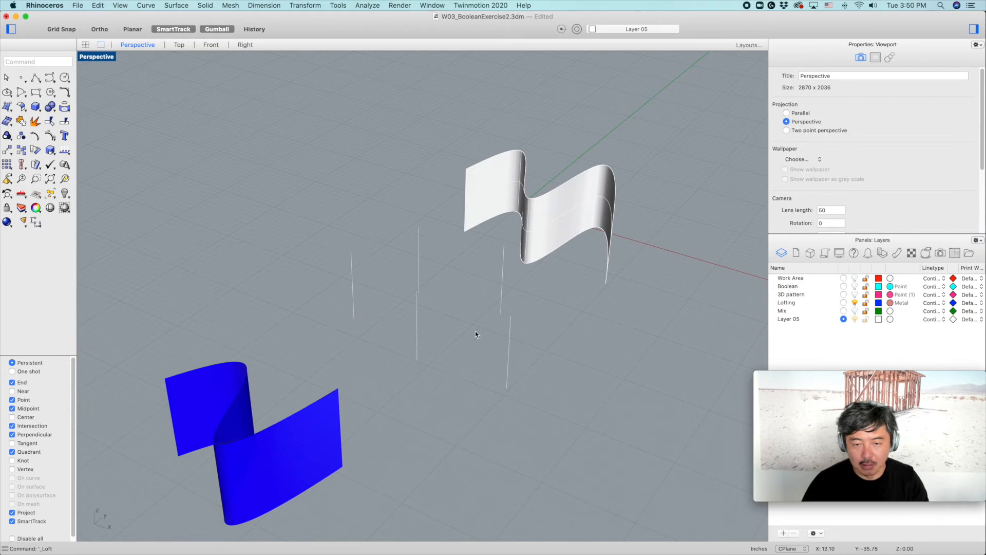
{"action": "right_click_drag", "start_coordinate": [477, 265], "coordinate": [344, 296]}
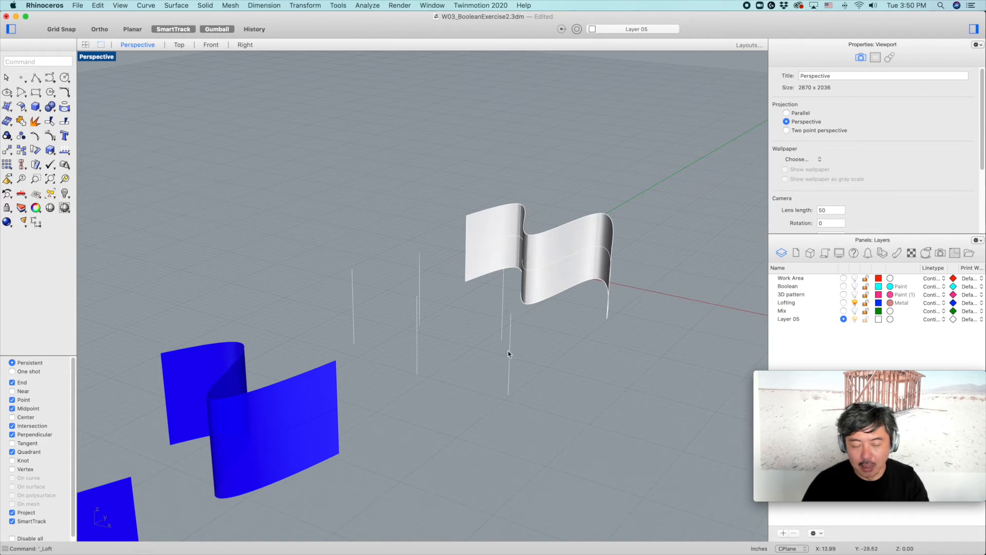
{"action": "right_click_drag", "start_coordinate": [456, 340], "coordinate": [493, 343]}
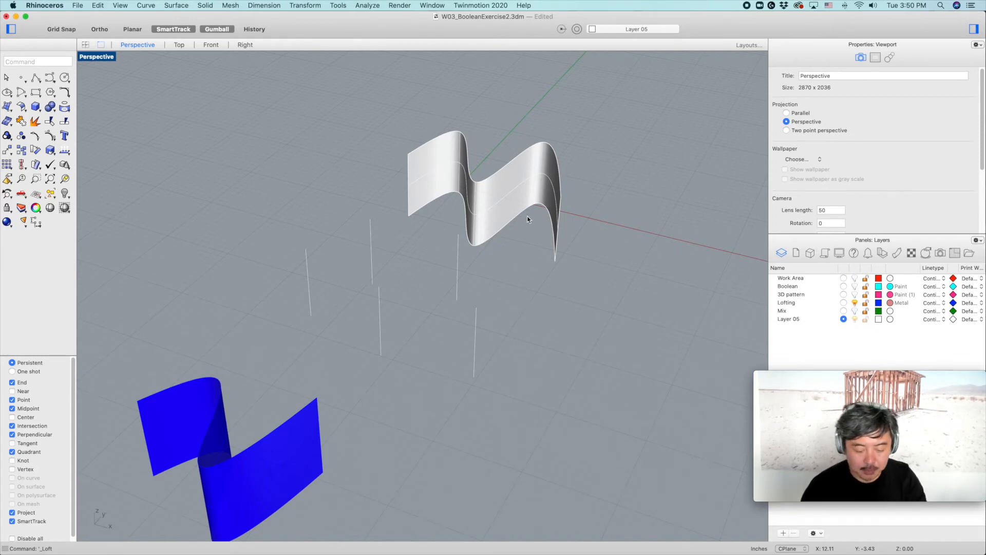
Loft the vertical lines again with the Straight sections style into a faceted zigzag surface
{"action": "type", "text": "Loft"}
{"action": "key", "text": "Return"}
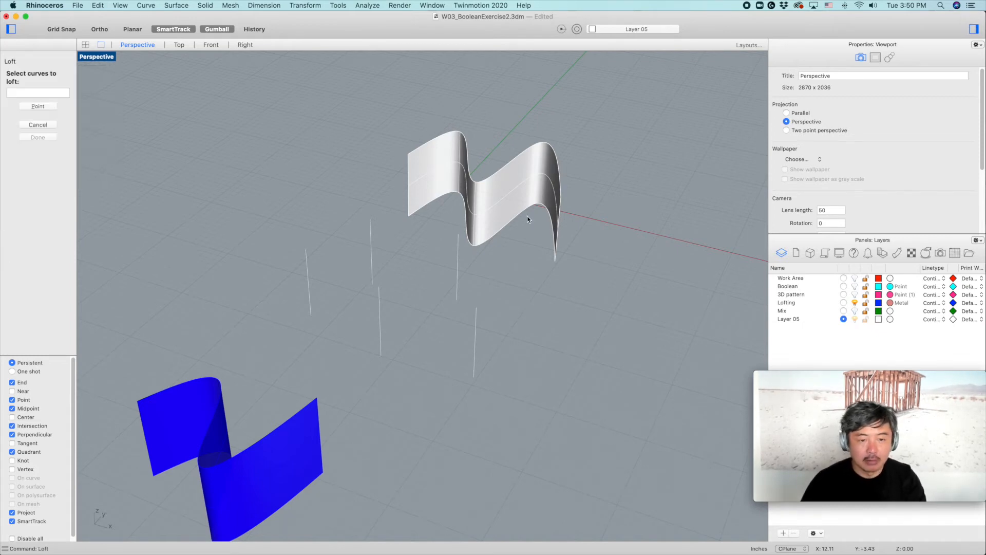
{"action": "left_click", "coordinate": [309, 308]}
{"action": "left_click", "coordinate": [370, 271]}
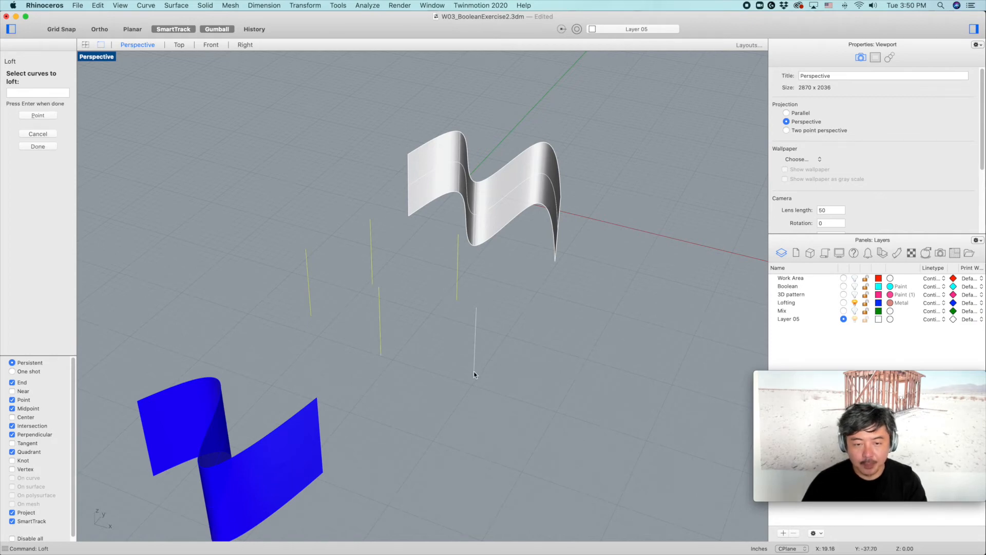
{"action": "key", "text": "Return"}
{"action": "left_click", "coordinate": [259, 288]}
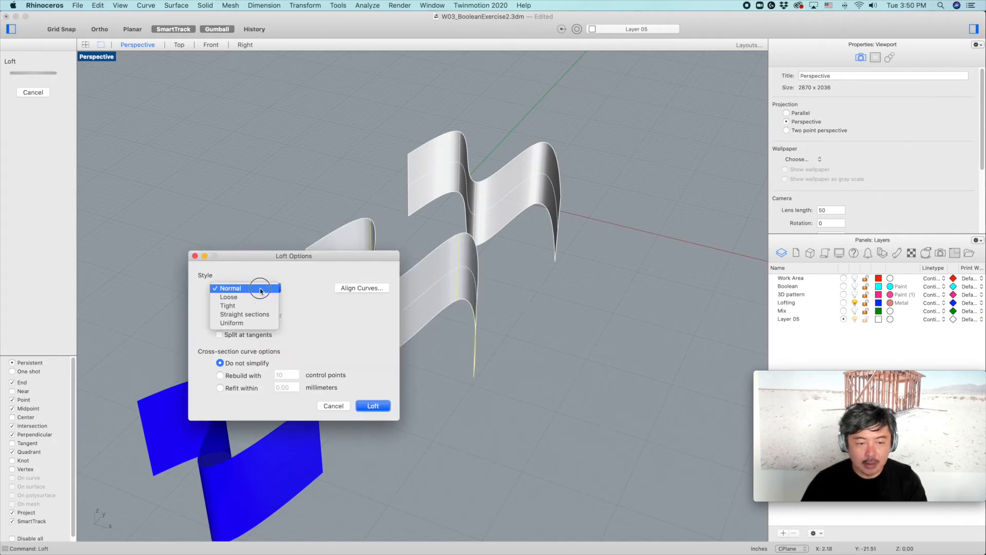
{"action": "left_click", "coordinate": [267, 315]}
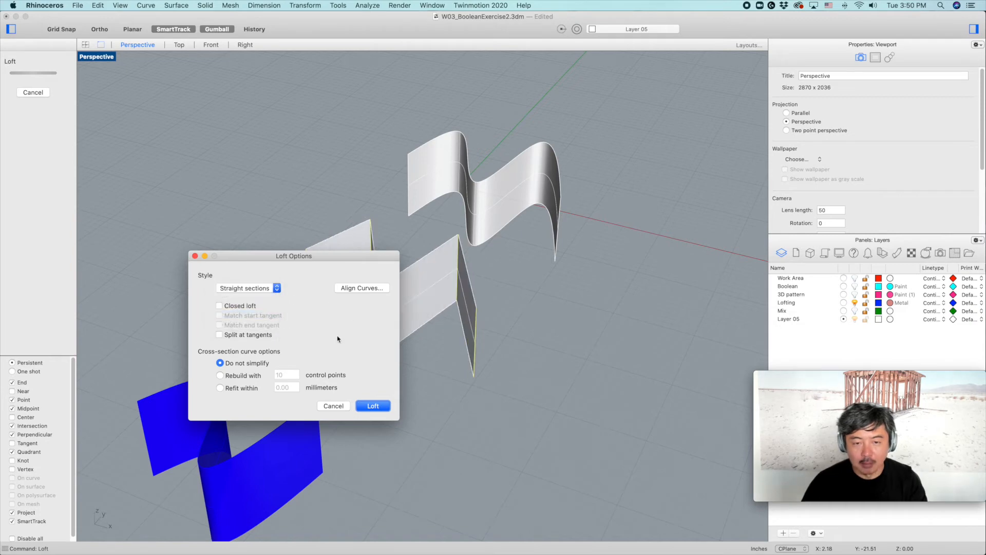
{"action": "left_click", "coordinate": [372, 405]}
Orbit and zoom to compare the new zigzag surface with the smooth one
{"action": "scroll", "coordinate": [525, 351], "scroll_direction": "down", "scroll_amount": 5}
{"action": "right_click_drag", "start_coordinate": [526, 352], "coordinate": [436, 317]}
{"action": "scroll", "coordinate": [456, 353], "scroll_direction": "up", "scroll_amount": 5}
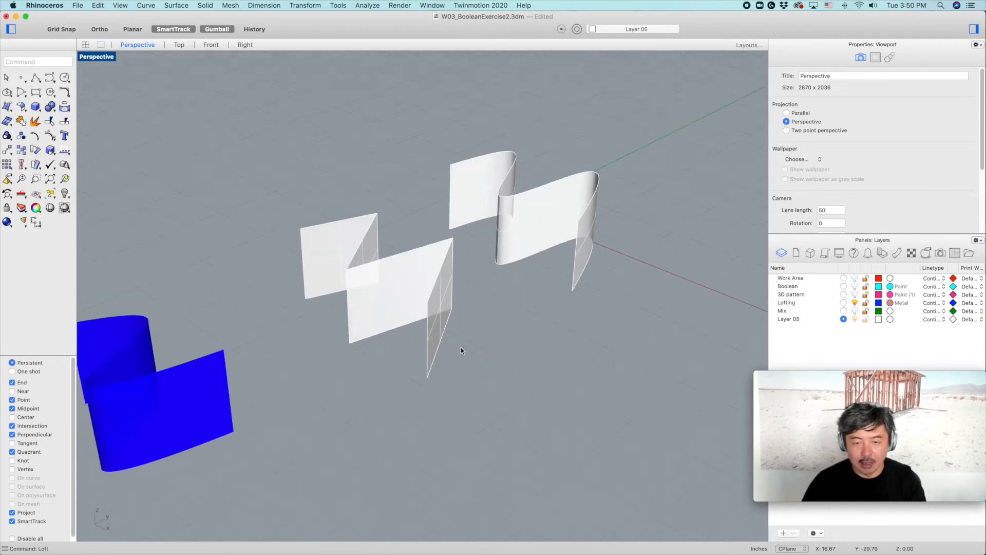
{"action": "scroll", "coordinate": [460, 348], "scroll_direction": "down", "scroll_amount": 7}
{"action": "right_click_drag", "start_coordinate": [530, 371], "coordinate": [427, 378]}
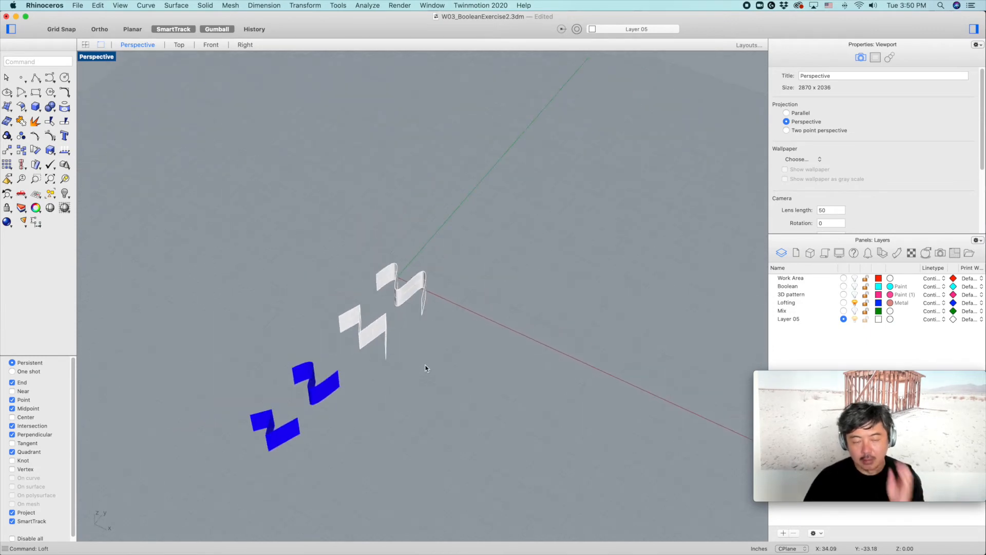
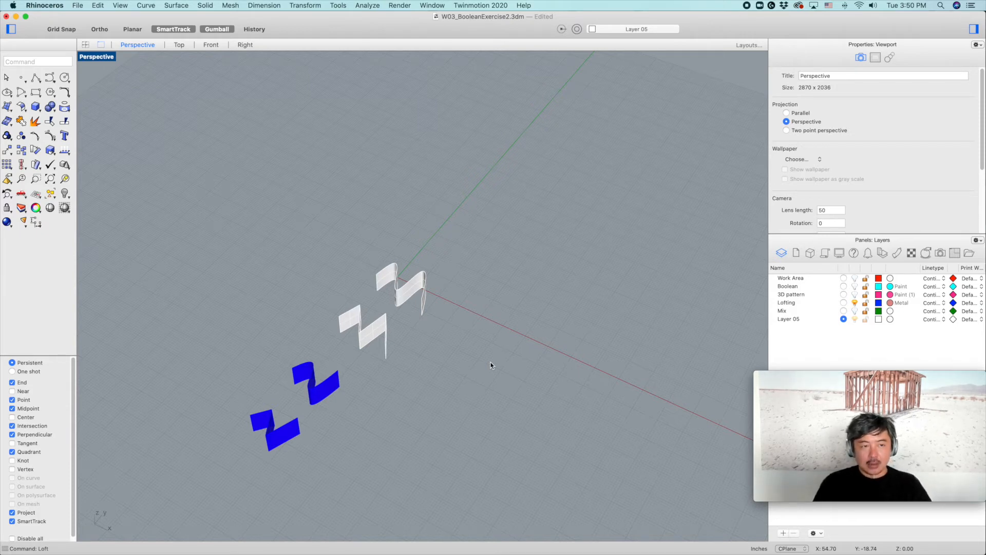
Reveal all hidden objects in the model with Show
{"action": "type", "text": "Show"}
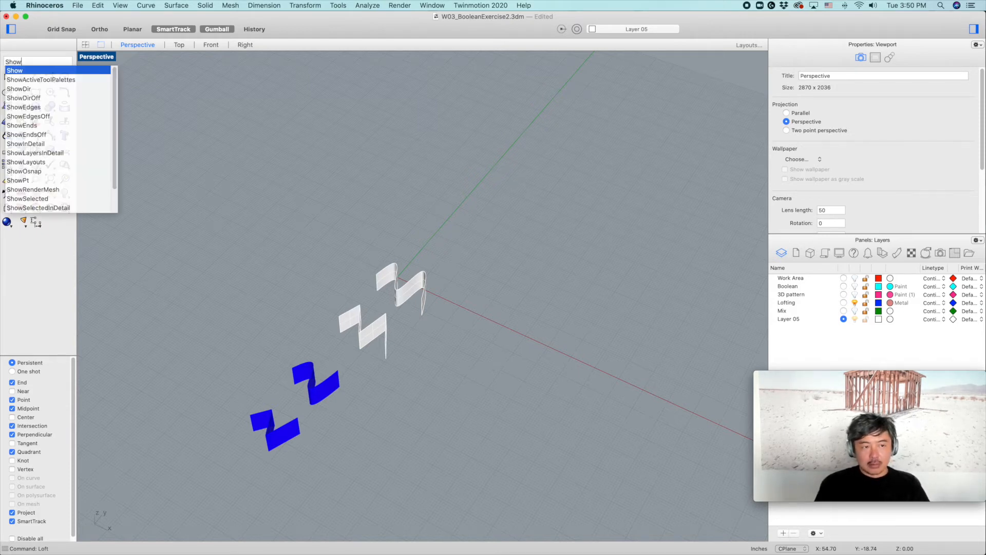
{"action": "key", "text": "Return"}
{"action": "right_click_drag", "start_coordinate": [537, 390], "coordinate": [544, 316]}
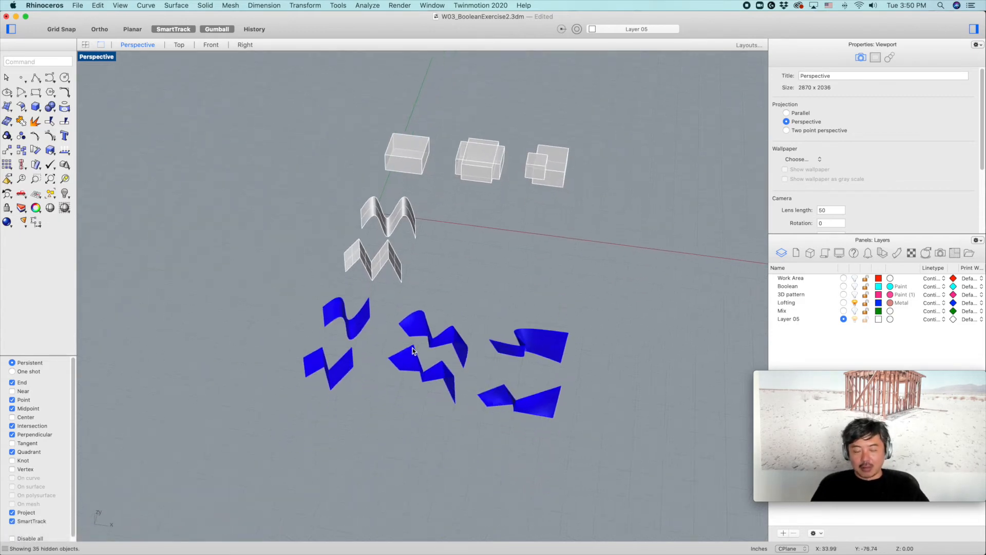
{"action": "scroll", "coordinate": [432, 405], "scroll_direction": "up", "scroll_amount": 5}
{"action": "scroll", "coordinate": [452, 420], "scroll_direction": "down", "scroll_amount": 5}
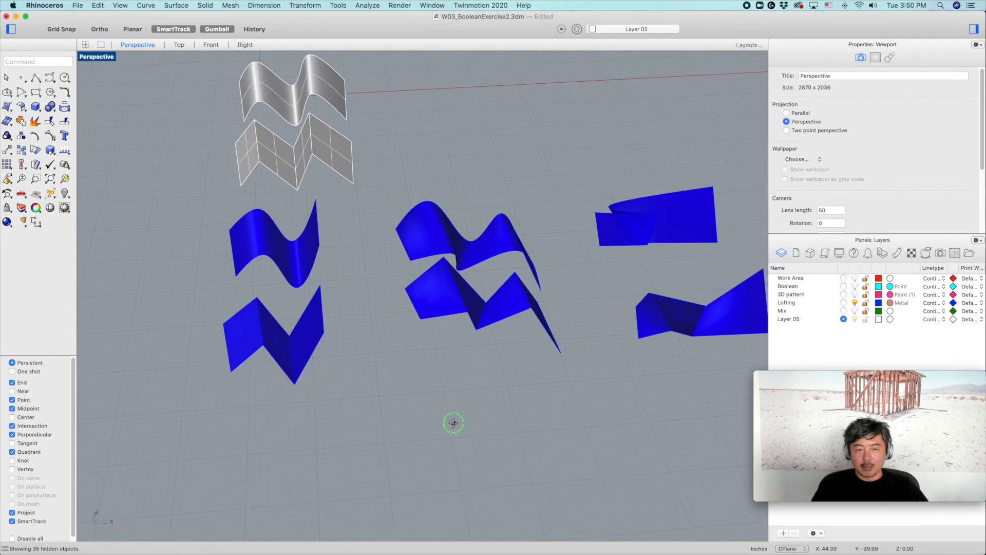
Hide the left column of boxes, the two remaining boxes and the right-side surfaces
{"action": "left_click_drag", "start_coordinate": [385, 417], "coordinate": [251, 87]}
{"action": "type", "text": "hide"}
{"action": "key", "text": "Return"}
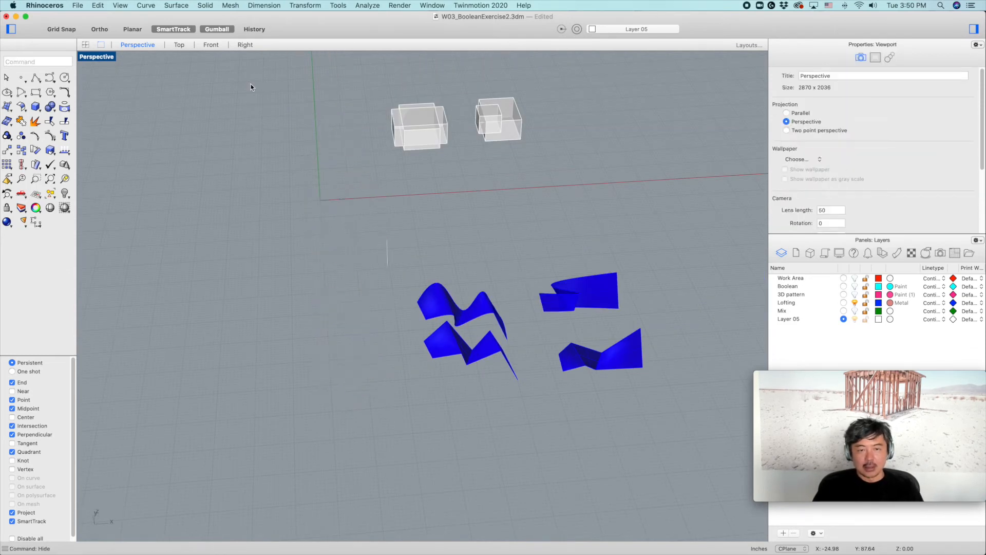
{"action": "left_click_drag", "start_coordinate": [349, 88], "coordinate": [620, 168]}
{"action": "type", "text": "hide"}
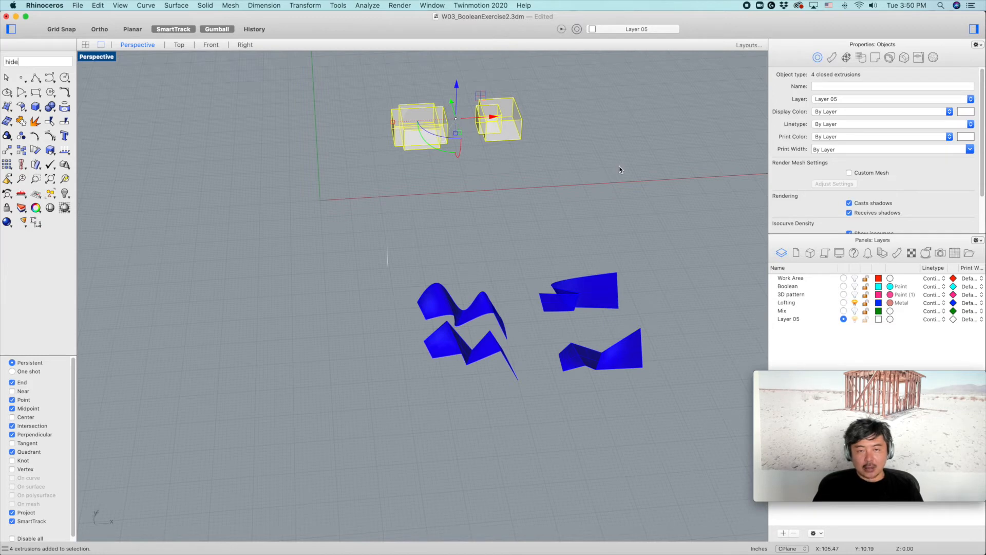
{"action": "key", "text": "Return"}
{"action": "left_click_drag", "start_coordinate": [440, 199], "coordinate": [370, 257]}
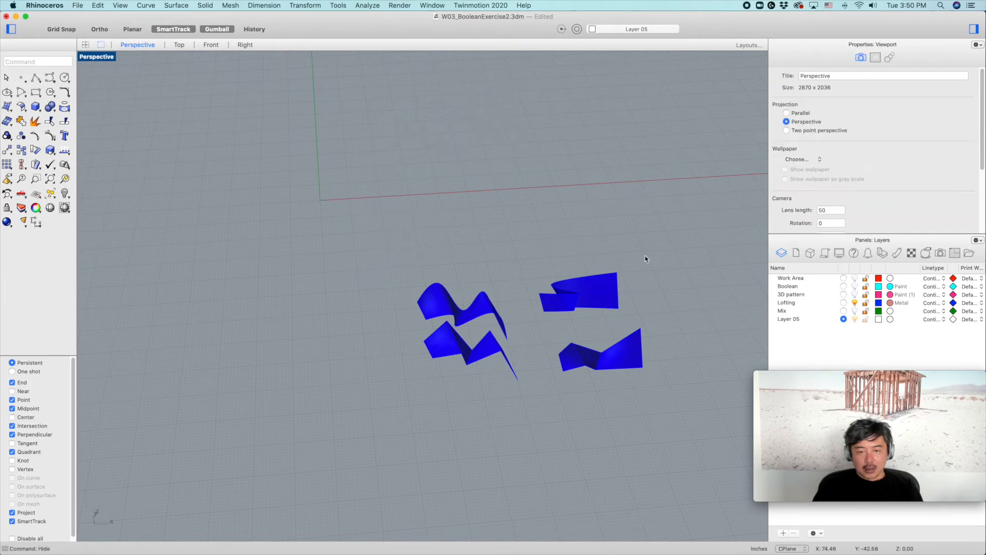
{"action": "left_click_drag", "start_coordinate": [664, 246], "coordinate": [532, 398]}
{"action": "type", "text": "hide"}
{"action": "key", "text": "Return"}
{"action": "right_click_drag", "start_coordinate": [548, 375], "coordinate": [538, 371]}
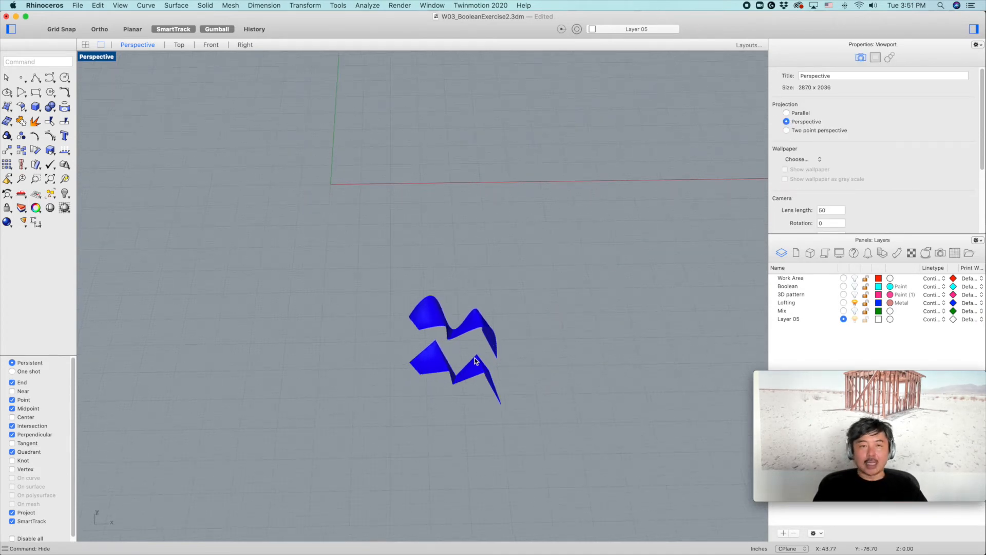
Reveal only the left and right pairs of blue surfaces with ShowSelected
{"action": "type", "text": "shows"}
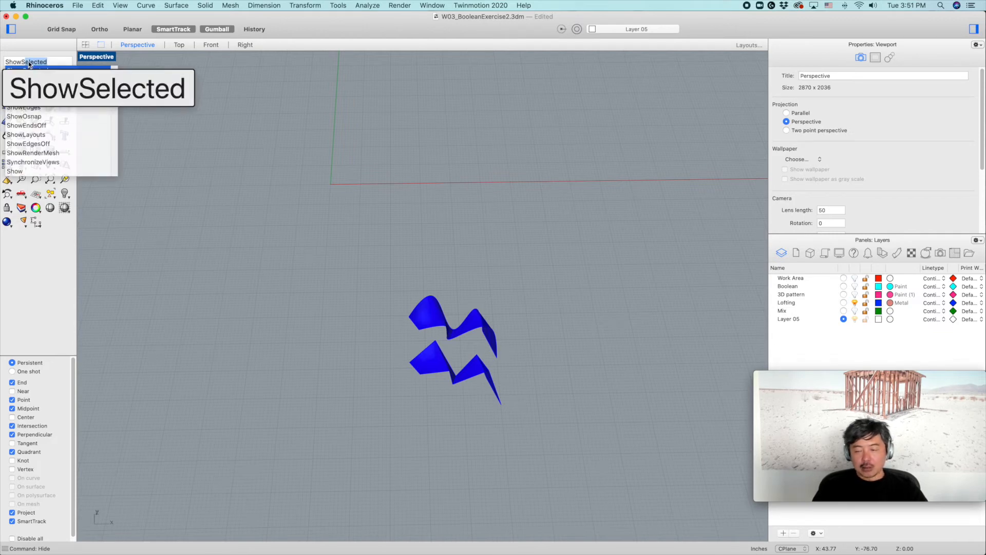
{"action": "key", "text": "Return"}
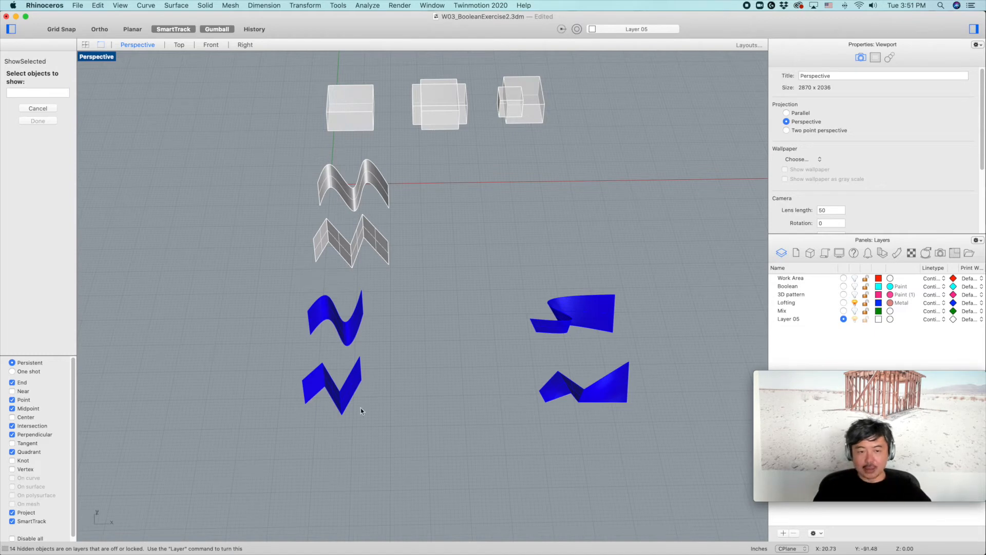
{"action": "left_click_drag", "start_coordinate": [282, 282], "coordinate": [406, 480]}
{"action": "left_click_drag", "start_coordinate": [513, 273], "coordinate": [657, 466]}
{"action": "key", "text": "Return"}
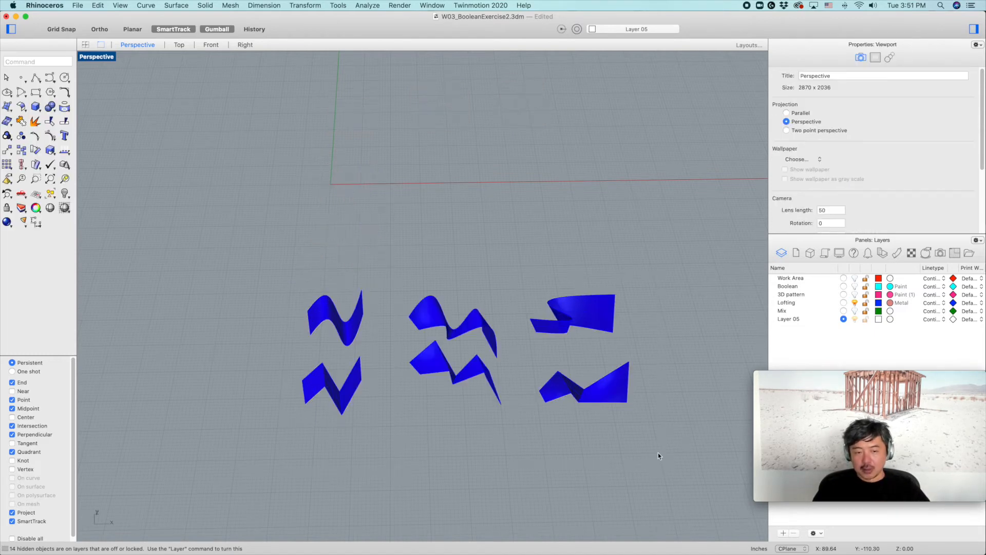
{"action": "right_click_drag", "start_coordinate": [486, 280], "coordinate": [523, 334]}
Hide the left and right pairs of blue surfaces again
{"action": "left_click_drag", "start_coordinate": [257, 284], "coordinate": [399, 459]}
{"action": "type", "text": "hide"}
{"action": "key", "text": "Return"}
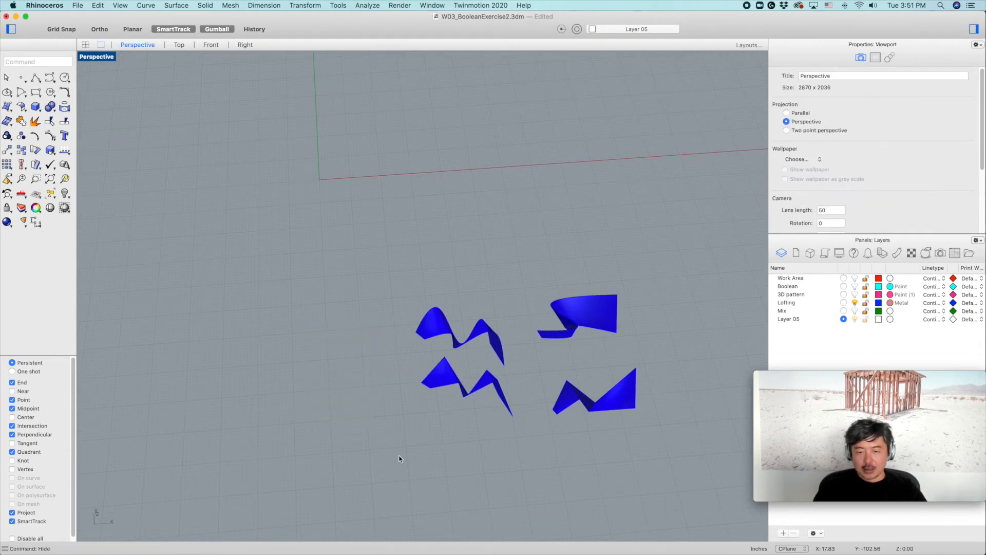
{"action": "left_click_drag", "start_coordinate": [501, 265], "coordinate": [679, 457]}
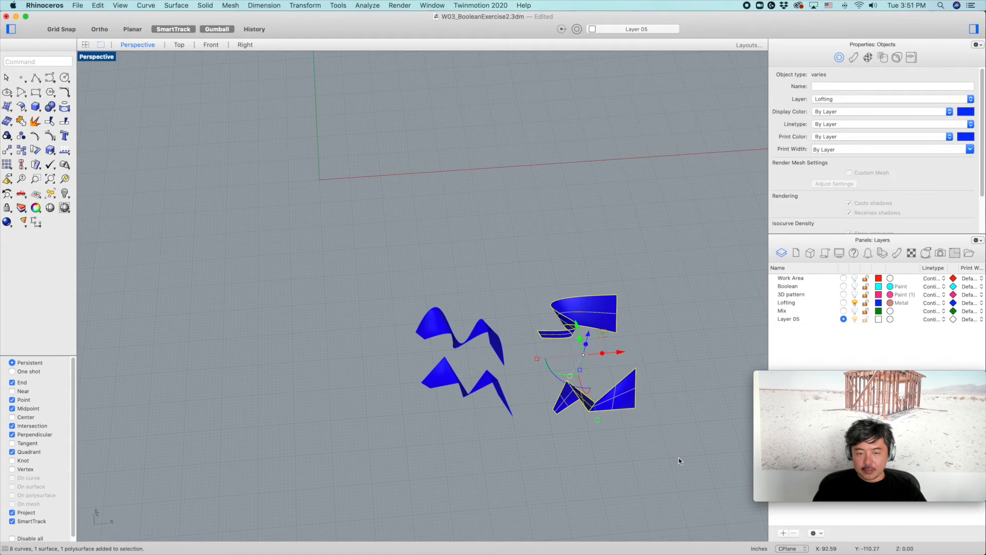
{"action": "type", "text": "hide"}
{"action": "key", "text": "Return"}
{"action": "right_click_drag", "start_coordinate": [679, 458], "coordinate": [612, 376]}
Reveal just the left blue pair with ShowSelected and inspect it from eye level and above
{"action": "type", "text": "Shows"}
{"action": "key", "text": "Return"}
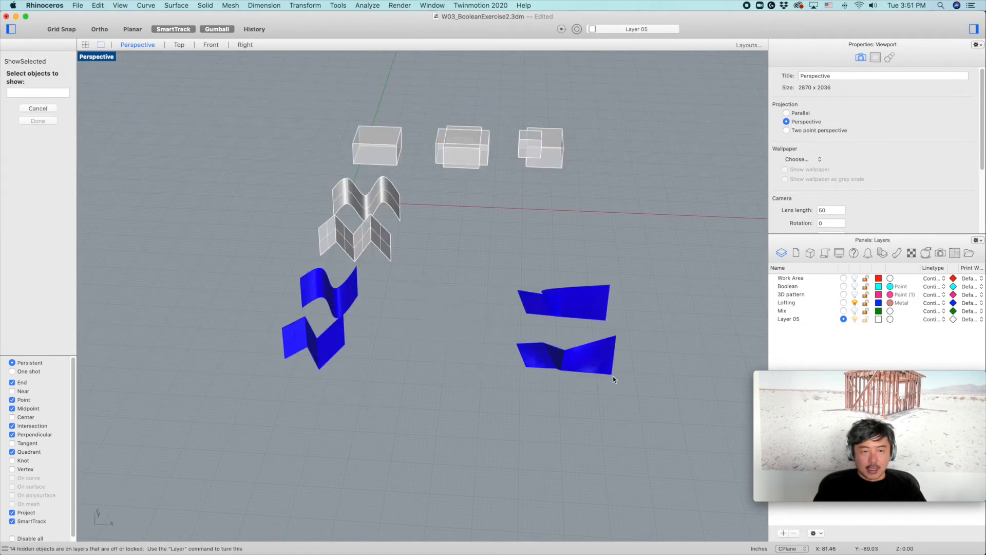
{"action": "left_click_drag", "start_coordinate": [367, 387], "coordinate": [242, 269]}
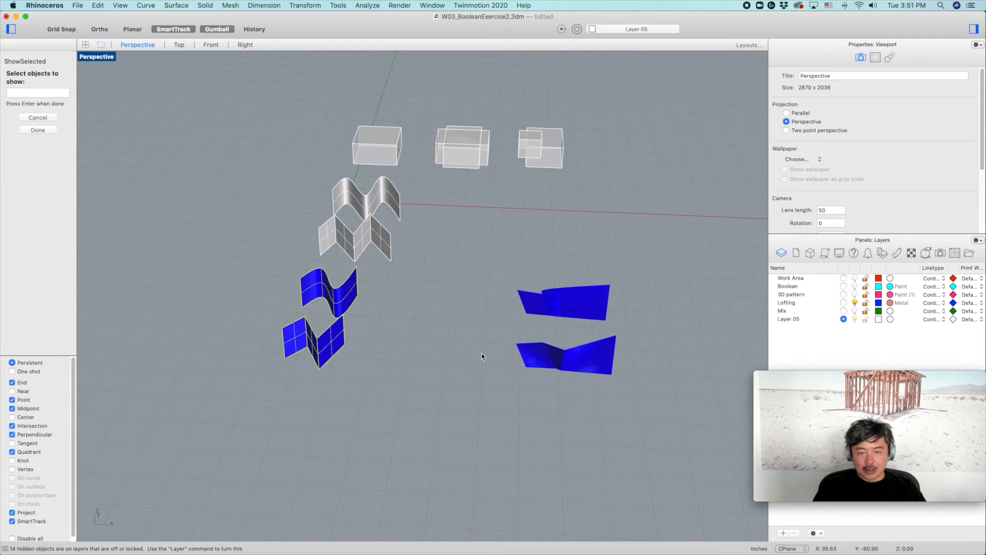
{"action": "key", "text": "Return"}
{"action": "right_click_drag", "start_coordinate": [411, 338], "coordinate": [411, 367]}
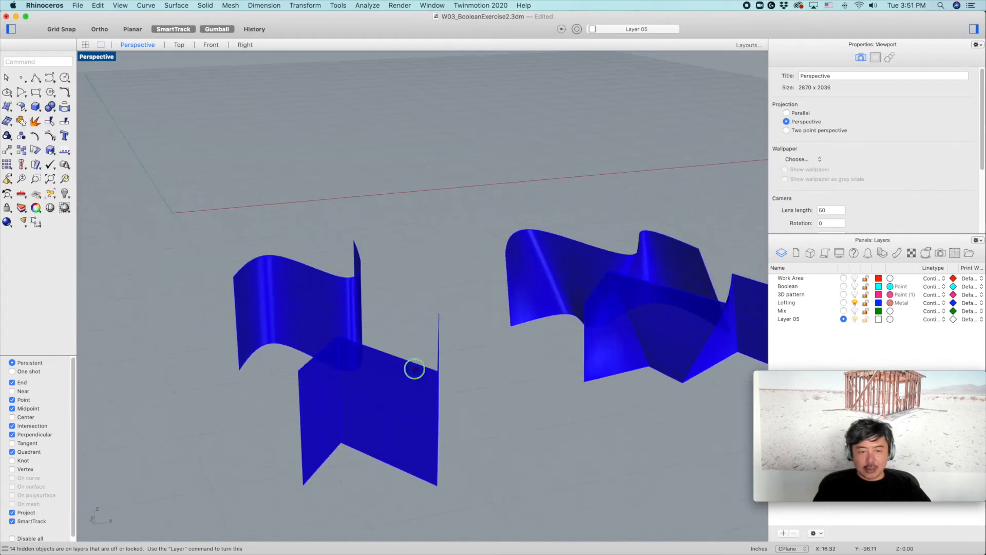
{"action": "mouse_move", "coordinate": [450, 379]}
{"action": "right_mouse_down"}
{"action": "mouse_move", "coordinate": [434, 363]}
{"action": "mouse_move", "coordinate": [437, 371]}
{"action": "right_mouse_up"}
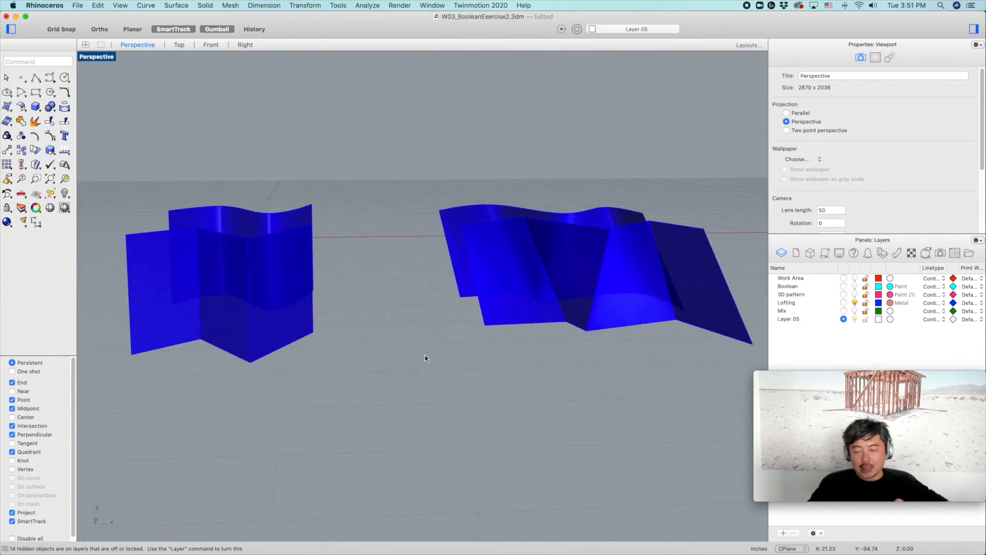
{"action": "right_click_drag", "start_coordinate": [427, 281], "coordinate": [485, 357]}
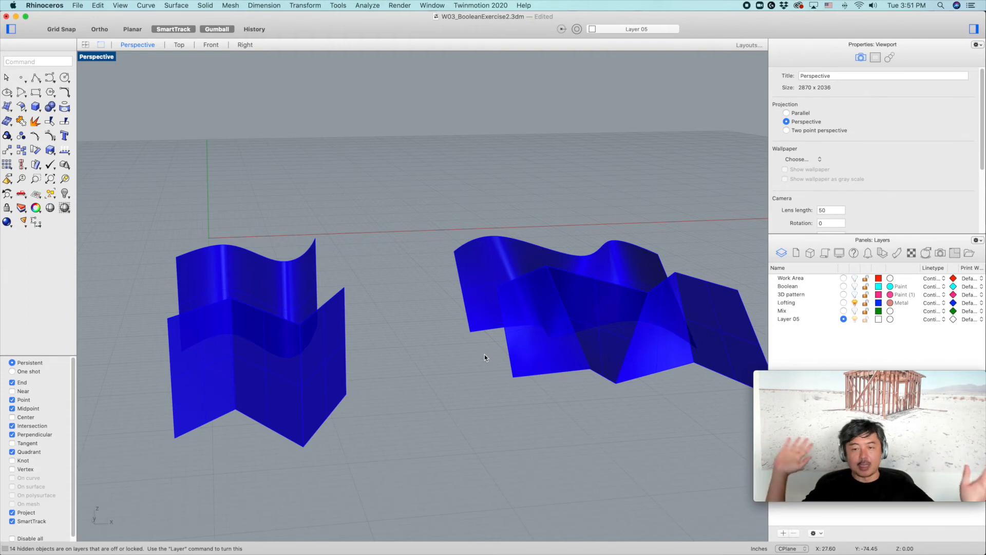
{"action": "right_click_drag", "start_coordinate": [583, 337], "coordinate": [560, 347]}
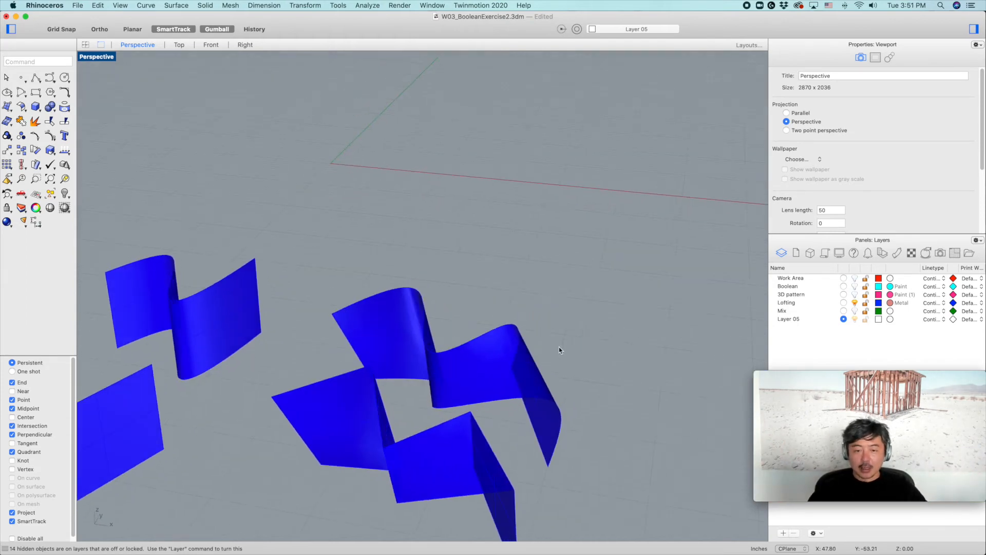
Draw a short vertical line on the ground with grid snap and move it beside the surfaces
{"action": "double_click", "coordinate": [90, 59]}
{"action": "scroll", "coordinate": [309, 402], "scroll_direction": "down", "scroll_amount": 20}
{"action": "right_click_drag", "start_coordinate": [331, 414], "coordinate": [273, 417]}
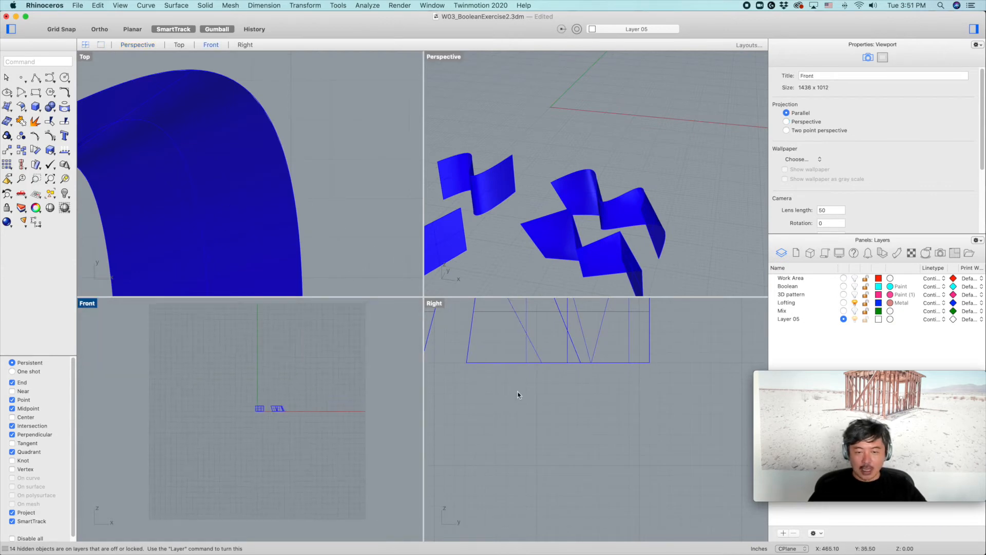
{"action": "left_click", "coordinate": [35, 78]}
{"action": "scroll", "coordinate": [308, 406], "scroll_direction": "up", "scroll_amount": 15}
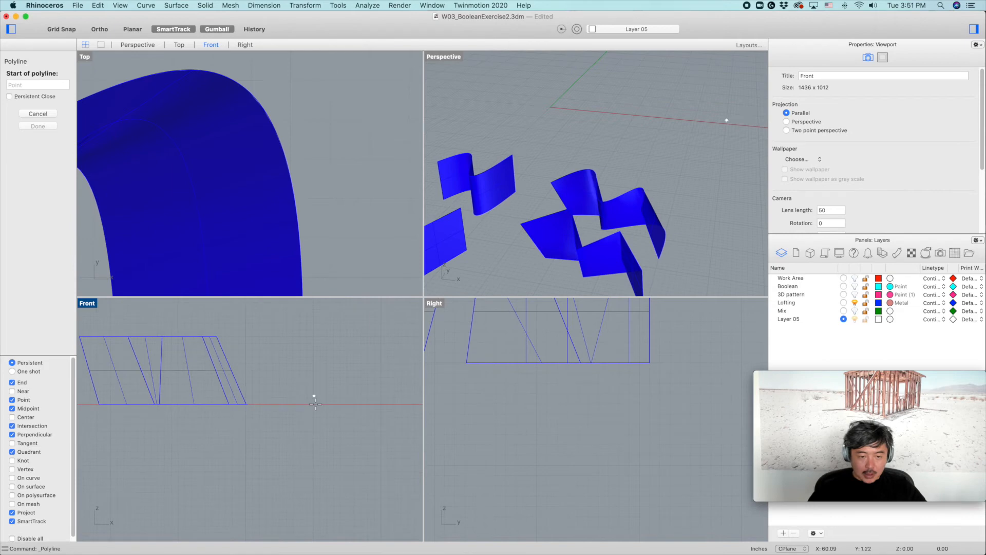
{"action": "scroll", "coordinate": [313, 404], "scroll_direction": "up", "scroll_amount": 3}
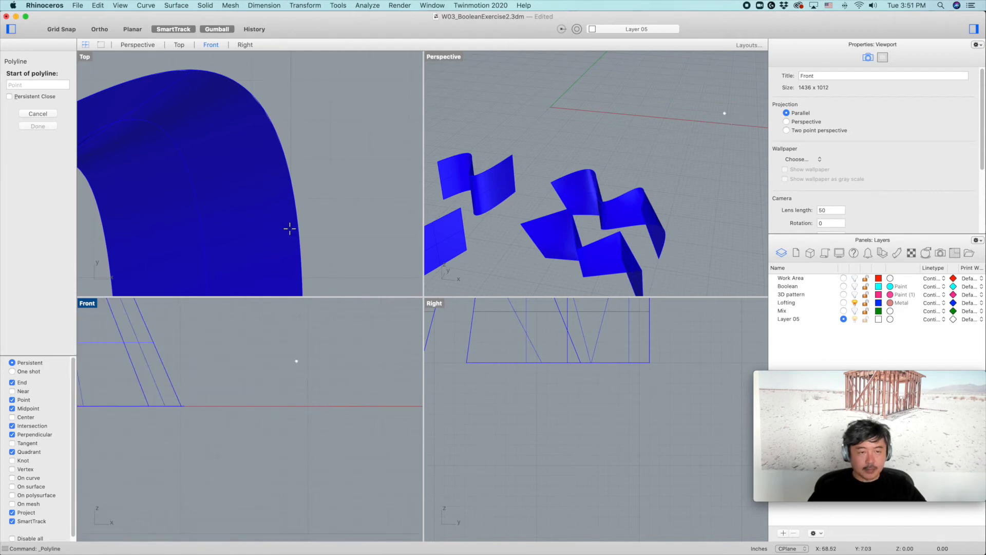
{"action": "left_click", "coordinate": [61, 29]}
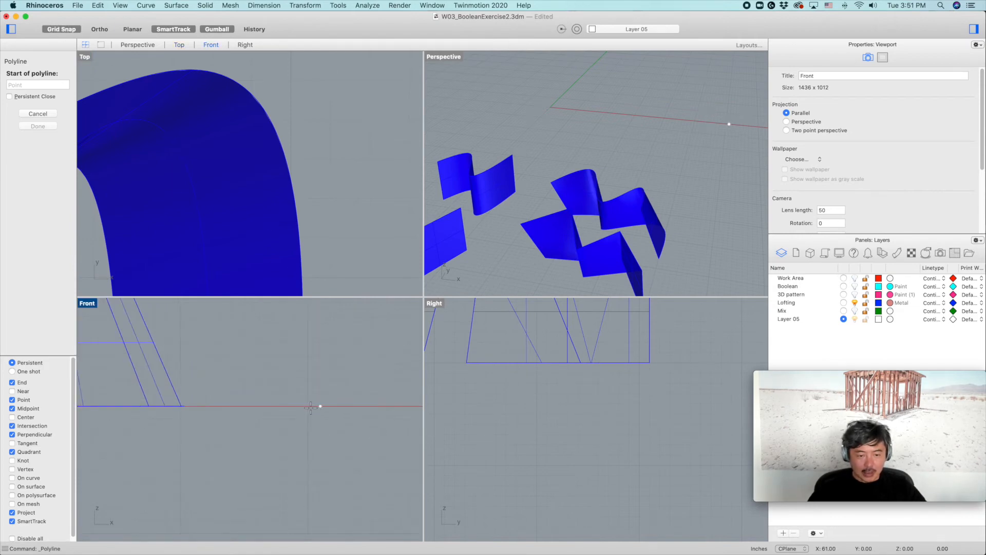
{"action": "left_click", "coordinate": [313, 406]}
{"action": "scroll", "coordinate": [306, 399], "scroll_direction": "up", "scroll_amount": 5}
{"action": "left_click", "coordinate": [303, 372]}
{"action": "key", "text": "Return"}
{"action": "left_click", "coordinate": [317, 407]}
{"action": "scroll", "coordinate": [612, 166], "scroll_direction": "down", "scroll_amount": 4}
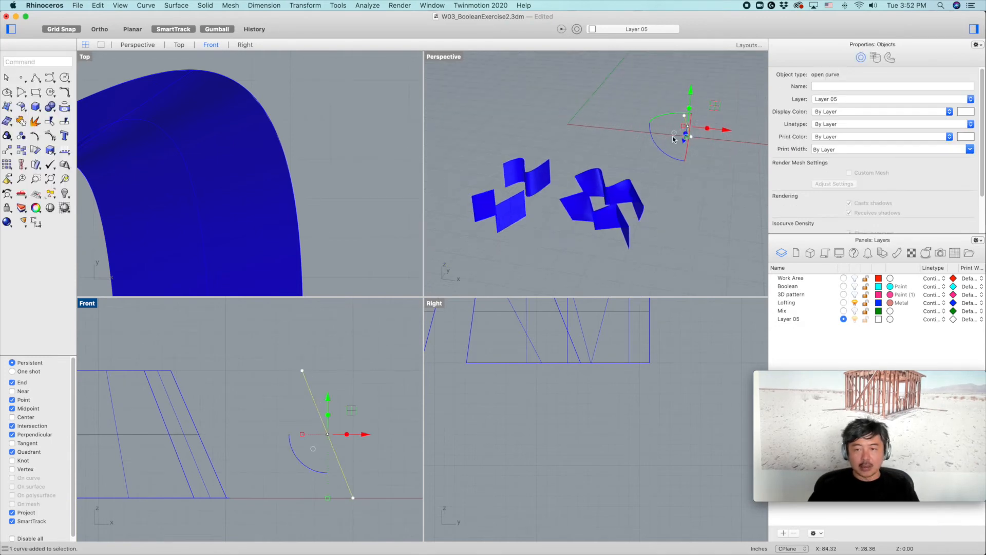
{"action": "right_click_drag", "start_coordinate": [674, 138], "coordinate": [670, 167]}
{"action": "left_click_drag", "start_coordinate": [717, 134], "coordinate": [626, 200]}
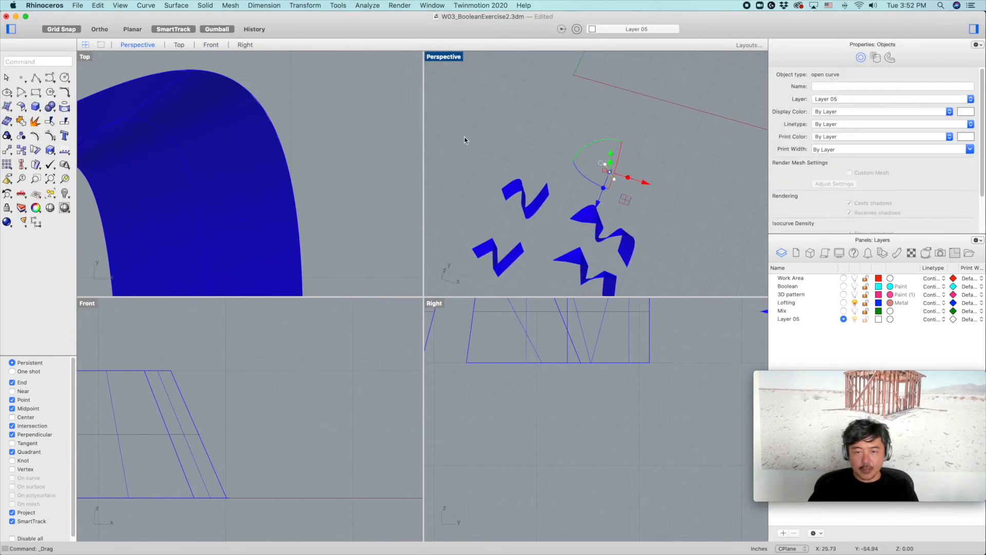
Copy the short line from its endpoint to a new spot beside the ribbons
{"action": "double_click", "coordinate": [441, 60]}
{"action": "scroll", "coordinate": [396, 255], "scroll_direction": "down", "scroll_amount": 5}
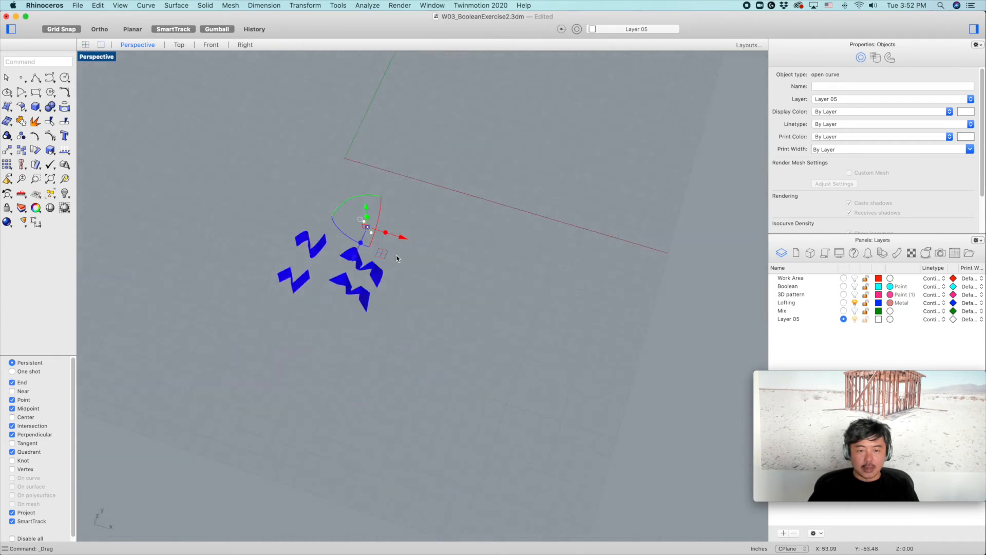
{"action": "scroll", "coordinate": [374, 243], "scroll_direction": "up", "scroll_amount": 8}
{"action": "scroll", "coordinate": [372, 193], "scroll_direction": "up", "scroll_amount": 3}
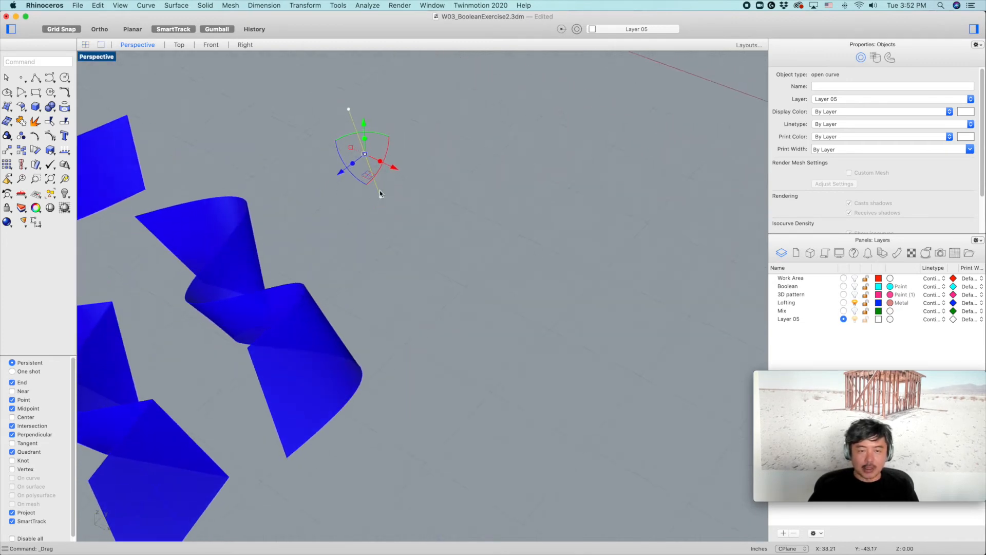
{"action": "scroll", "coordinate": [378, 194], "scroll_direction": "down", "scroll_amount": 3}
{"action": "type", "text": "c"}
{"action": "key", "text": "Return"}
{"action": "left_click", "coordinate": [381, 202]}
{"action": "key", "text": "Escape"}
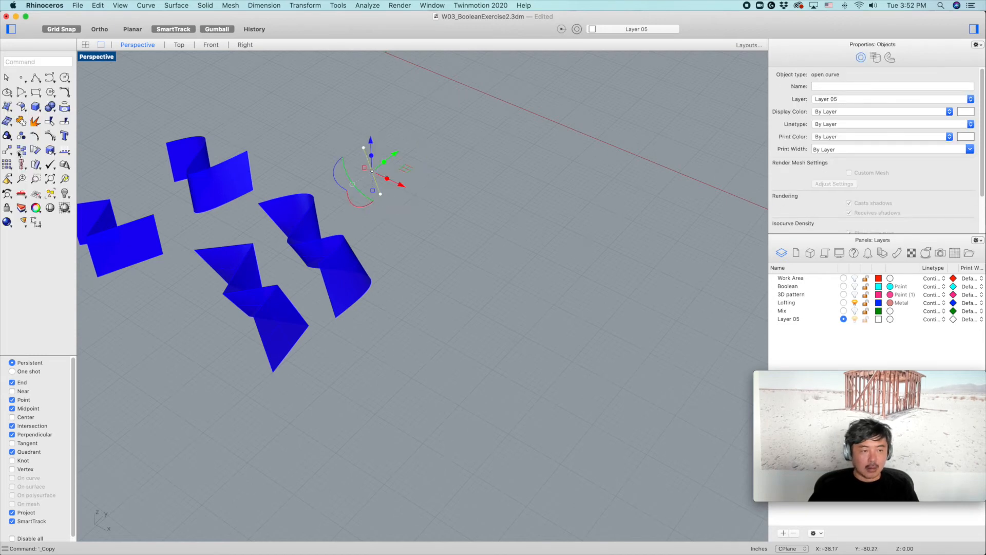
{"action": "left_click", "coordinate": [19, 152]}
{"action": "left_click", "coordinate": [382, 202]}
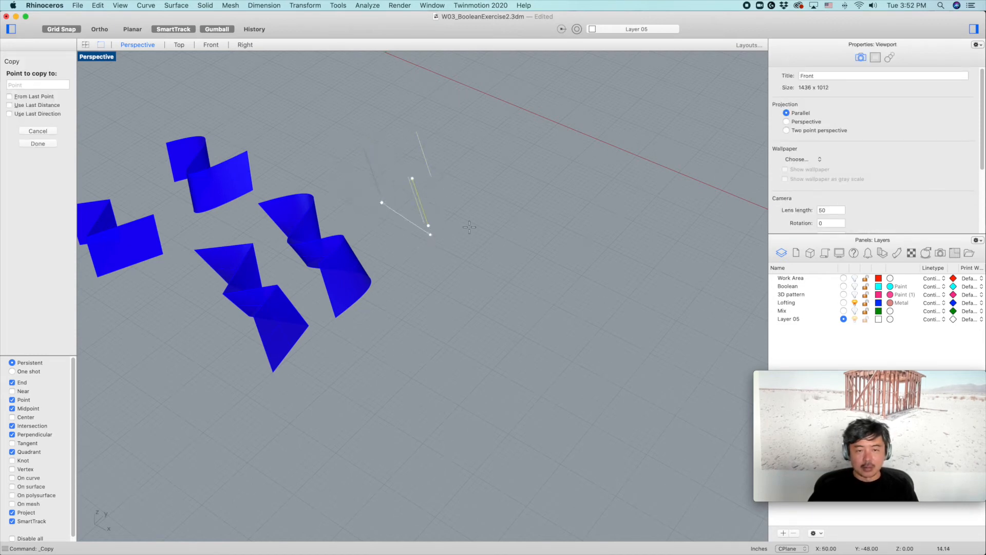
{"action": "left_click", "coordinate": [505, 269]}
{"action": "key", "text": "Escape"}
{"action": "key", "text": "Escape"}
{"action": "right_click_drag", "start_coordinate": [572, 260], "coordinate": [616, 247]}
{"action": "right_click_drag", "start_coordinate": [481, 228], "coordinate": [338, 210]}
Rotate three of the short lines to different angles with the gumball, one about 90°
{"action": "left_click", "coordinate": [363, 203]}
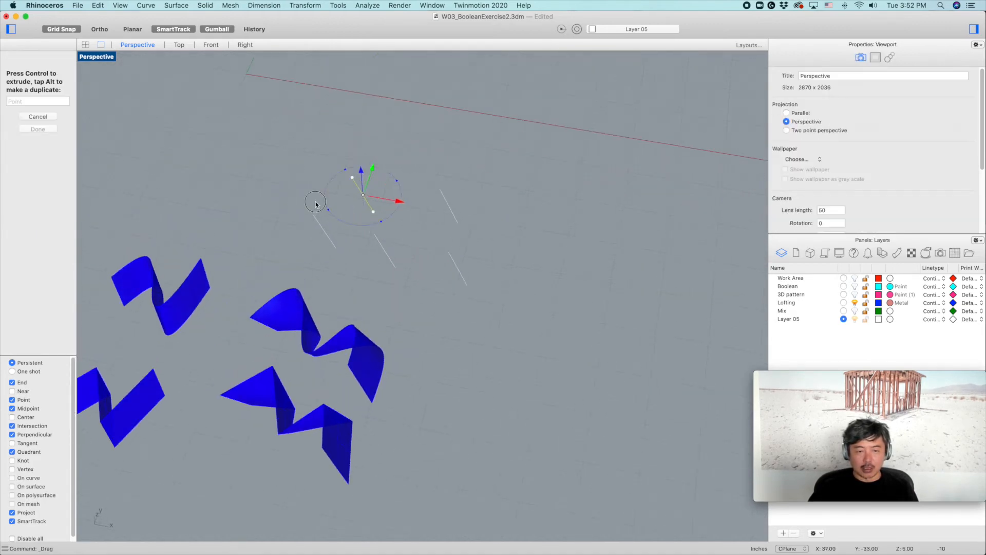
{"action": "right_click_drag", "start_coordinate": [392, 251], "coordinate": [372, 261]}
{"action": "left_click_drag", "start_coordinate": [368, 238], "coordinate": [384, 259]}
{"action": "left_click", "coordinate": [461, 287]}
{"action": "left_click", "coordinate": [457, 282]}
{"action": "right_click_drag", "start_coordinate": [457, 283], "coordinate": [469, 297]}
{"action": "left_click_drag", "start_coordinate": [426, 280], "coordinate": [368, 194]}
{"action": "left_click", "coordinate": [455, 212]}
{"action": "right_click_drag", "start_coordinate": [409, 237], "coordinate": [426, 266]}
{"action": "left_click_drag", "start_coordinate": [413, 227], "coordinate": [391, 133]}
{"action": "left_click", "coordinate": [430, 298]}
{"action": "mouse_move", "coordinate": [433, 302]}
{"action": "right_mouse_down"}
{"action": "mouse_move", "coordinate": [440, 253]}
{"action": "mouse_move", "coordinate": [434, 268]}
{"action": "mouse_move", "coordinate": [454, 276]}
{"action": "mouse_move", "coordinate": [447, 289]}
{"action": "right_mouse_up"}
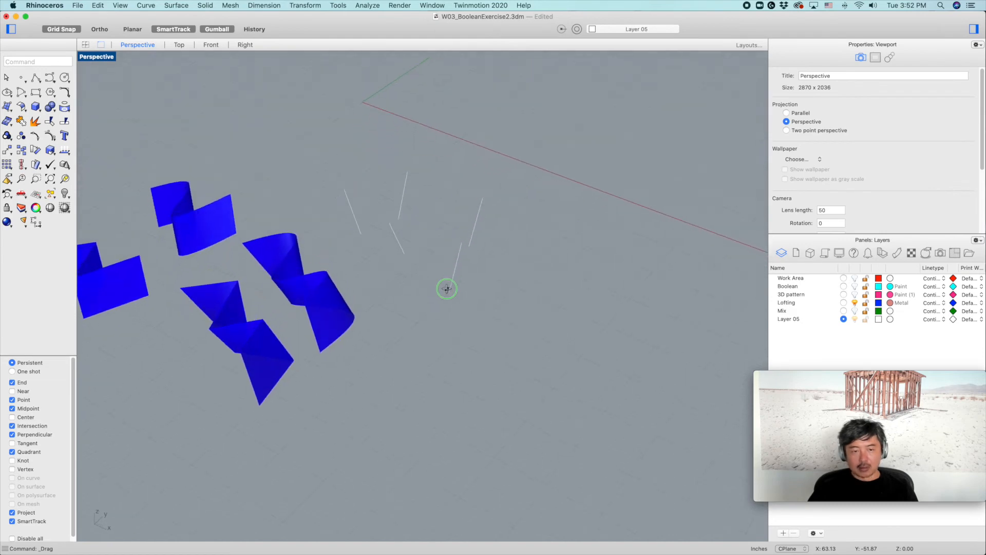
Loft a trial surface through three of the lines with the Normal style
{"action": "type", "text": "loft"}
{"action": "key", "text": "Return"}
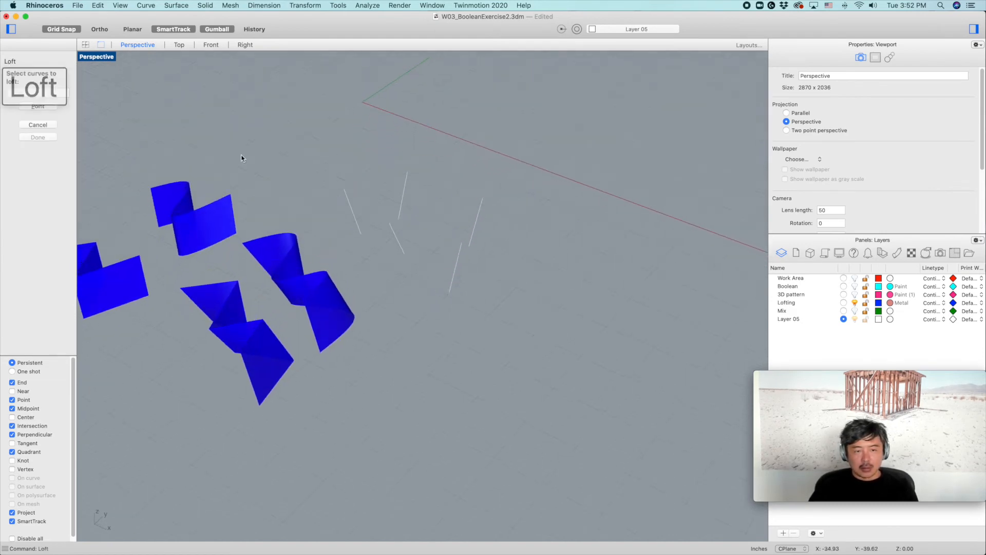
{"action": "left_click", "coordinate": [400, 217]}
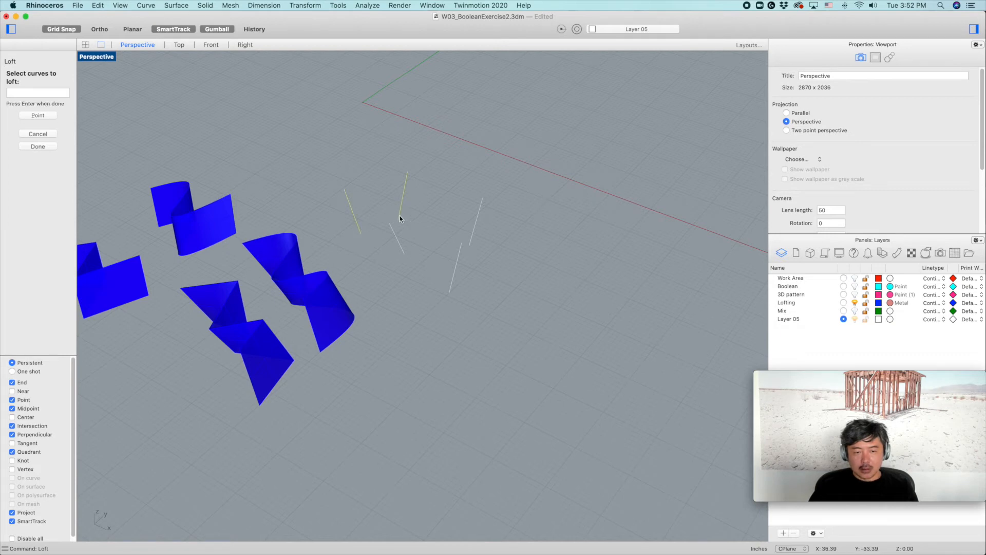
{"action": "left_click", "coordinate": [469, 245]}
{"action": "left_click", "coordinate": [453, 289]}
{"action": "key", "text": "Return"}
{"action": "left_click", "coordinate": [275, 289]}
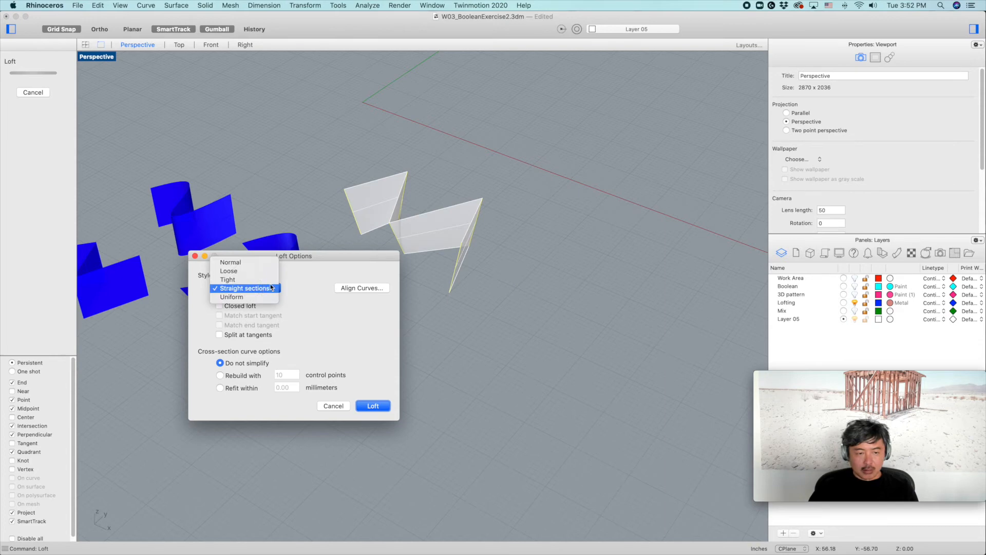
{"action": "left_click", "coordinate": [231, 262]}
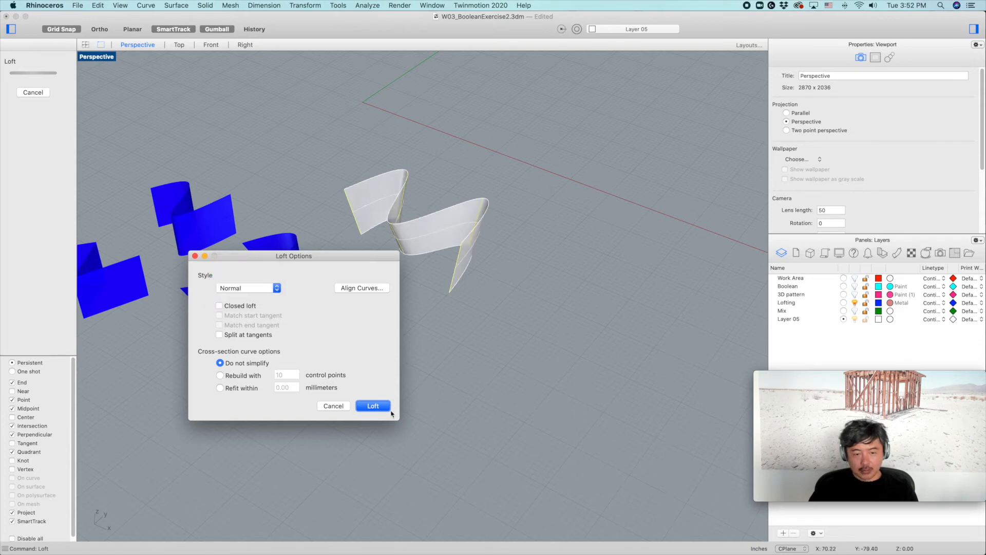
{"action": "left_click", "coordinate": [378, 408]}
{"action": "left_click", "coordinate": [508, 324]}
{"action": "right_click_drag", "start_coordinate": [483, 382], "coordinate": [463, 272]}
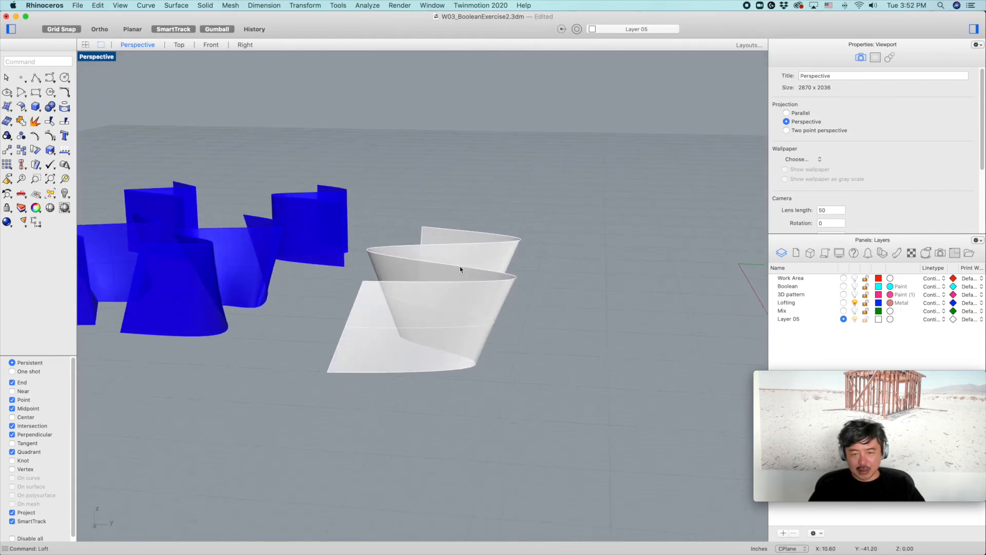
Rotate one source line to a new angle and delete the trial loft surface
{"action": "left_click", "coordinate": [506, 294]}
{"action": "left_click", "coordinate": [526, 308]}
{"action": "right_click_drag", "start_coordinate": [522, 310], "coordinate": [500, 348]}
{"action": "left_click_drag", "start_coordinate": [455, 345], "coordinate": [517, 364]}
{"action": "left_click", "coordinate": [440, 291]}
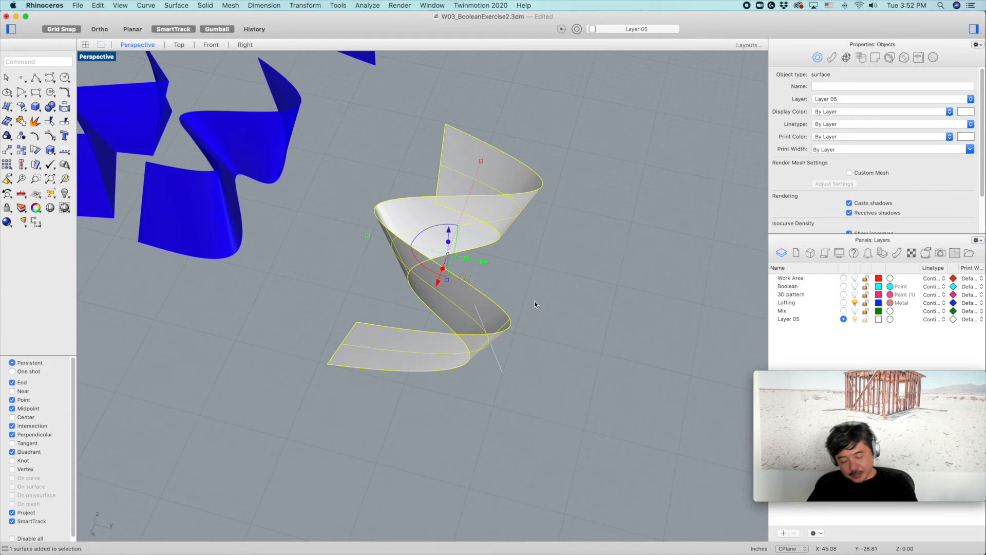
{"action": "key", "text": "Delete"}
{"action": "scroll", "coordinate": [451, 341], "scroll_direction": "up", "scroll_amount": 5}
{"action": "right_click_drag", "start_coordinate": [501, 334], "coordinate": [506, 337]}
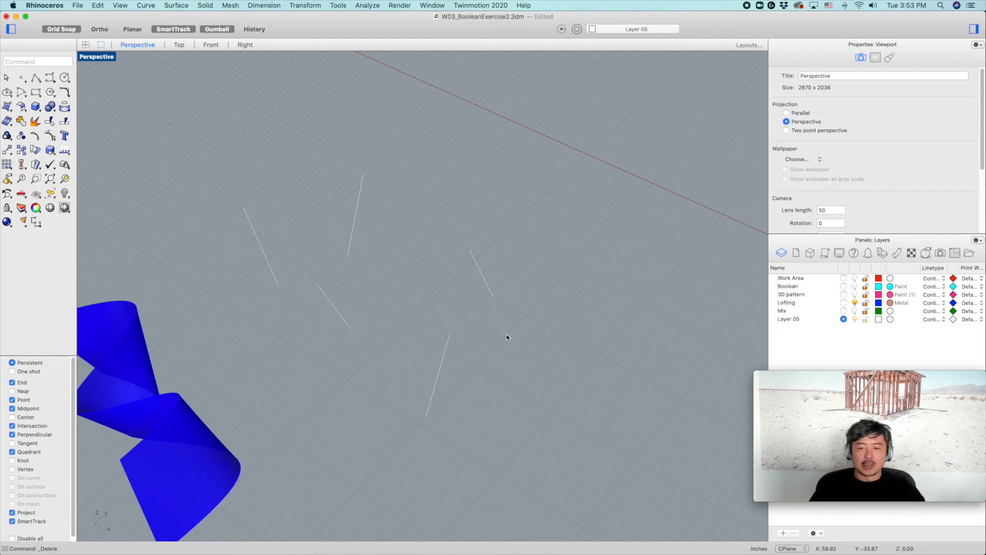
Turn on History and loft the five lines into a ribbon surface
{"action": "left_click", "coordinate": [246, 31]}
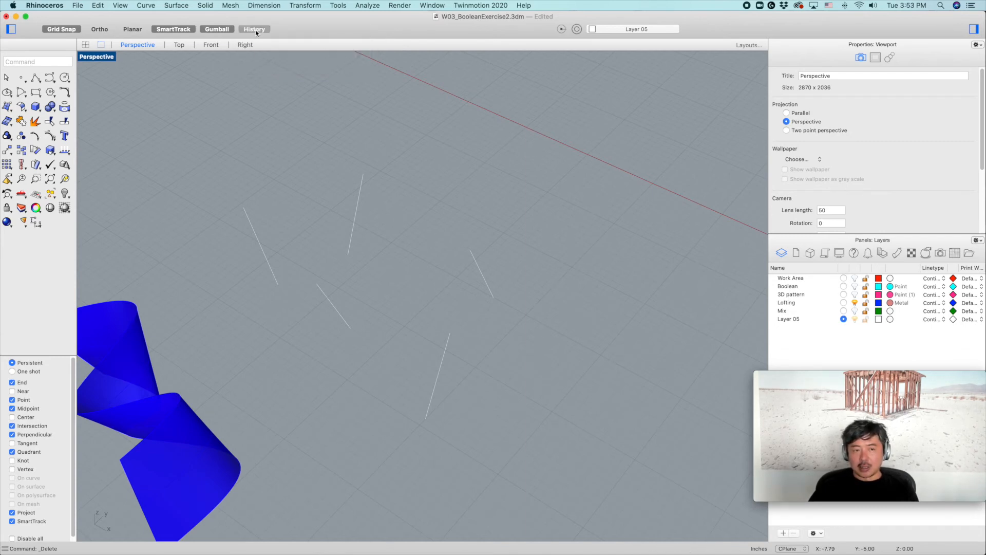
{"action": "type", "text": "loft"}
{"action": "key", "text": "Return"}
{"action": "left_click", "coordinate": [348, 251]}
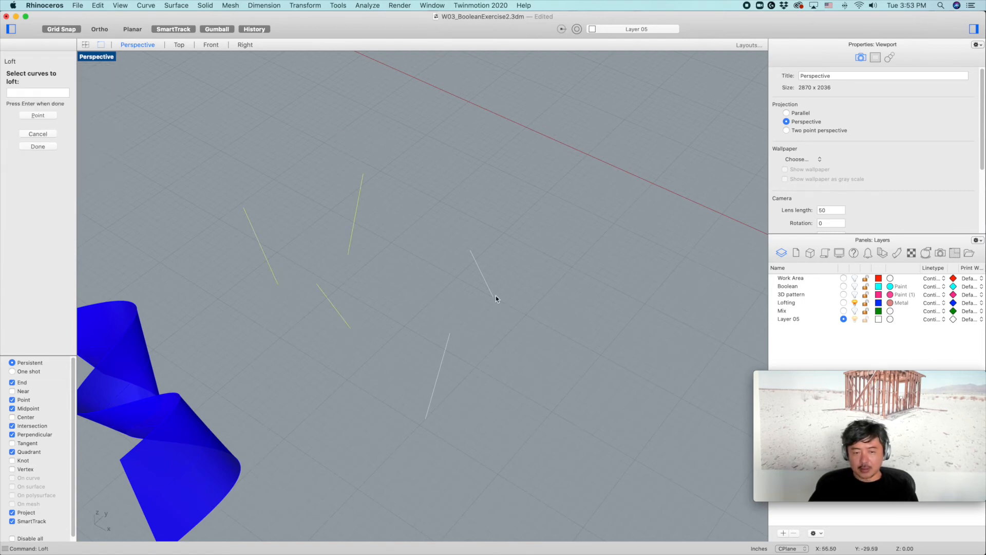
{"action": "left_click", "coordinate": [428, 409]}
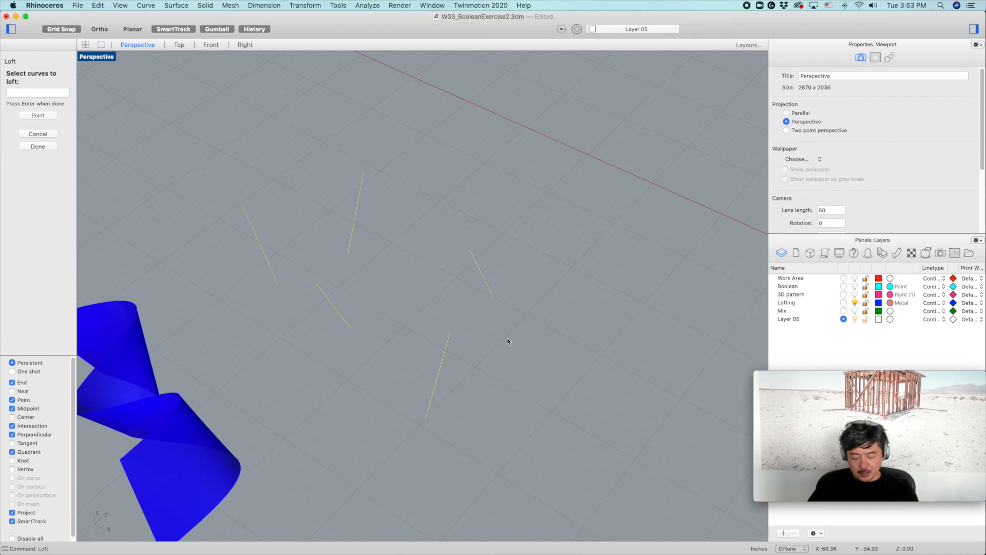
{"action": "key", "text": "Return"}
{"action": "key", "text": "Return"}
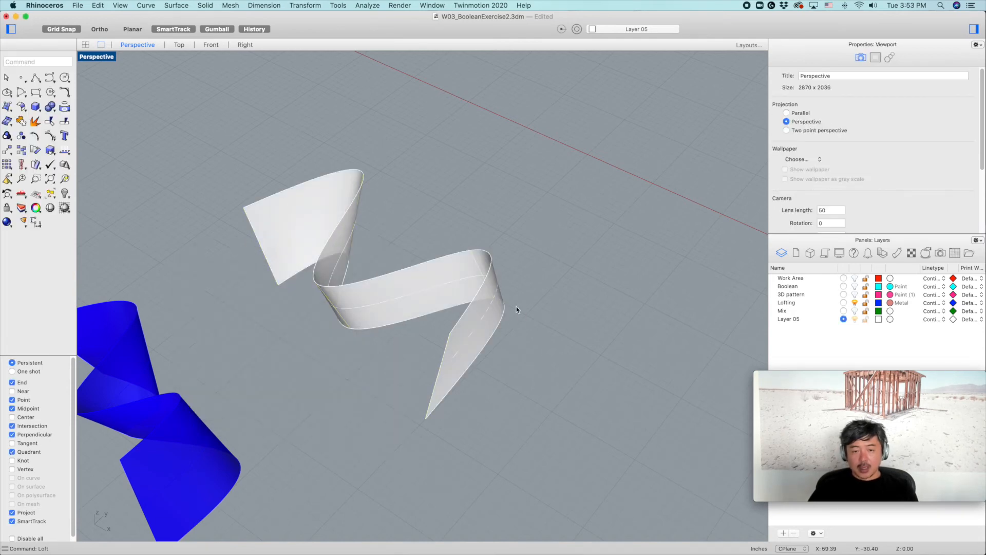
{"action": "right_click_drag", "start_coordinate": [516, 252], "coordinate": [478, 280]}
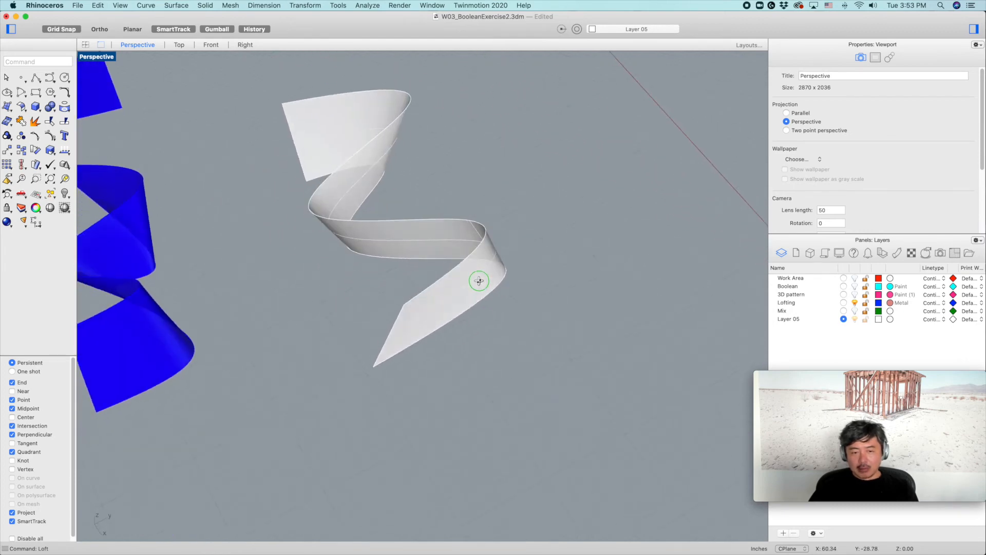
Rotate and move the ribbon's end line so the loft twists and updates
{"action": "left_click", "coordinate": [394, 321]}
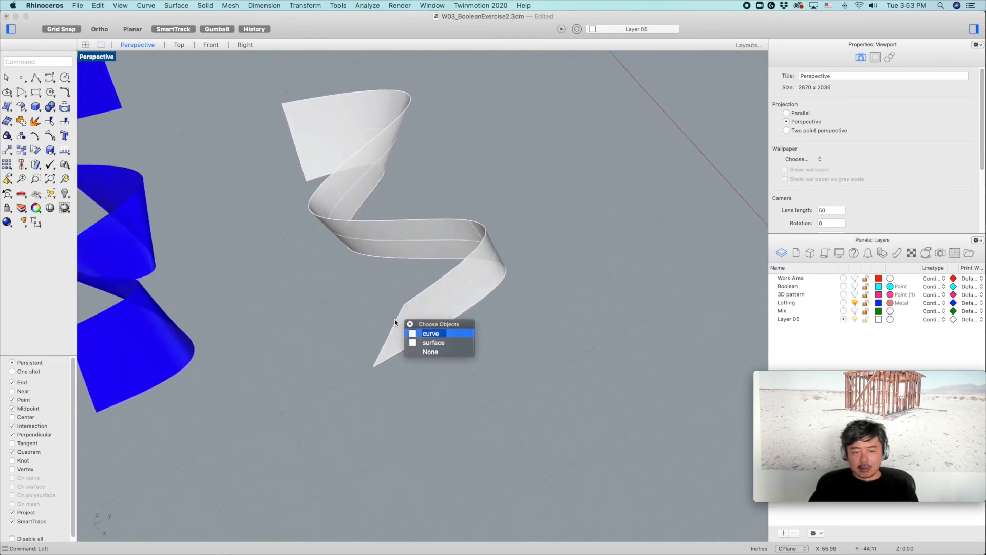
{"action": "left_click", "coordinate": [430, 334]}
{"action": "scroll", "coordinate": [438, 321], "scroll_direction": "up", "scroll_amount": 3}
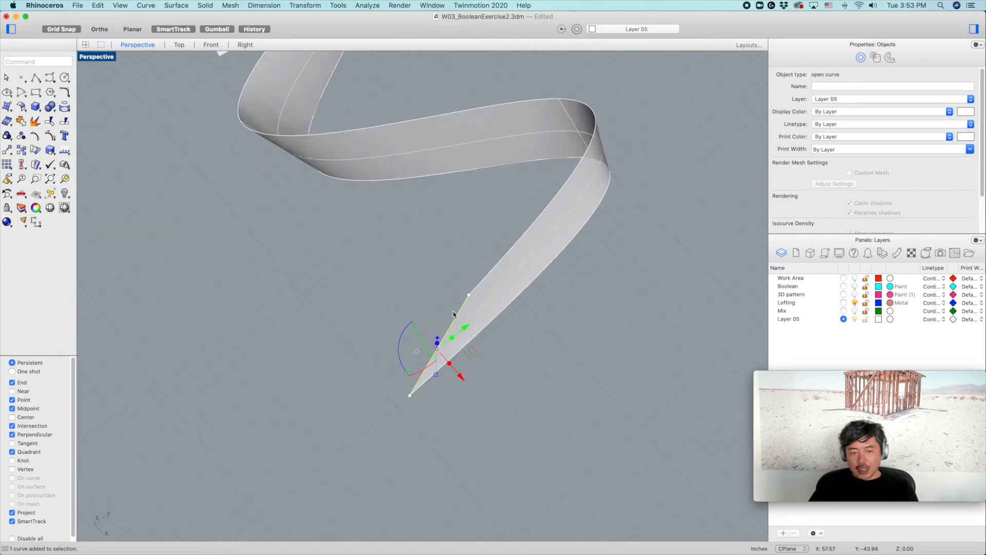
{"action": "right_click_drag", "start_coordinate": [439, 320], "coordinate": [464, 297]}
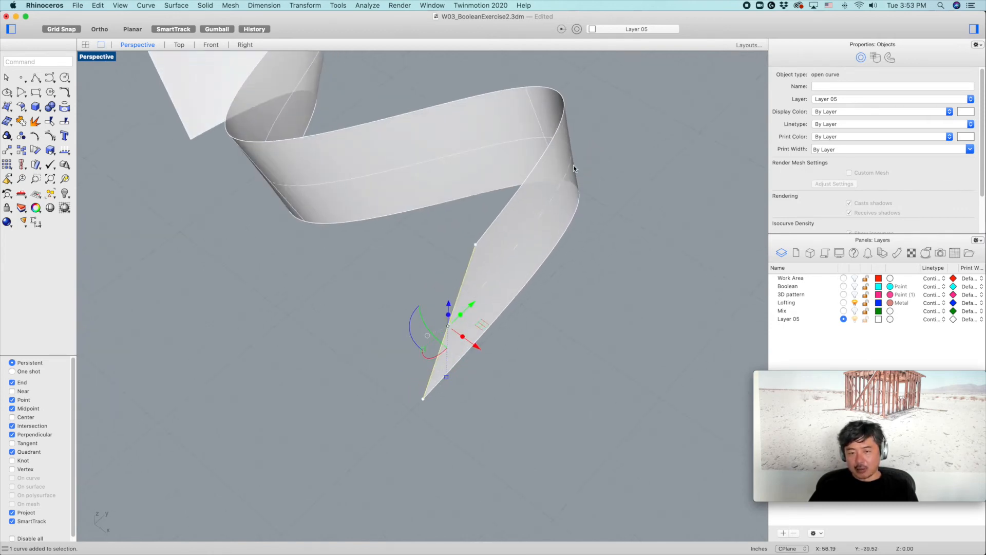
{"action": "left_click_drag", "start_coordinate": [411, 336], "coordinate": [390, 279]}
{"action": "right_click_drag", "start_coordinate": [587, 323], "coordinate": [559, 304]}
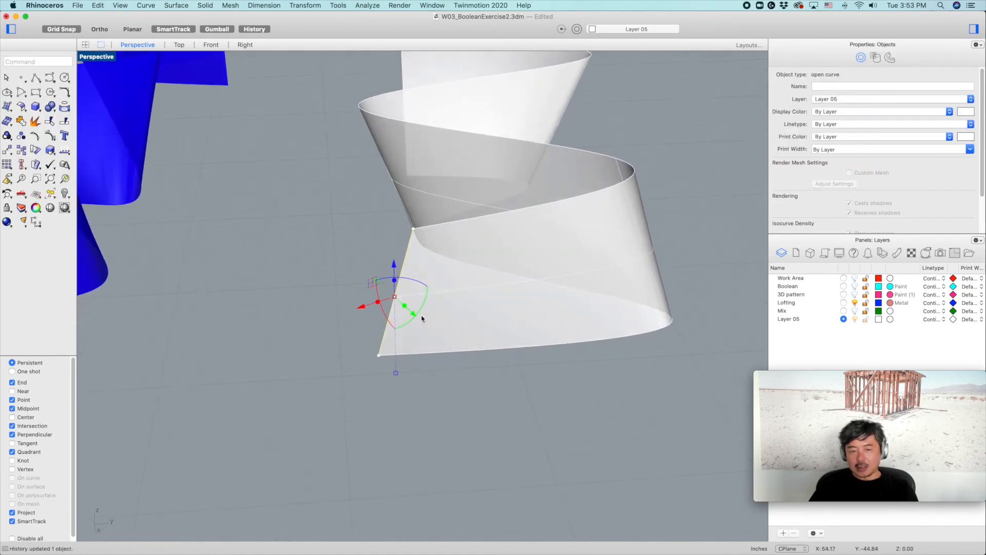
{"action": "left_click_drag", "start_coordinate": [413, 312], "coordinate": [448, 346]}
{"action": "right_click_drag", "start_coordinate": [525, 319], "coordinate": [574, 331]}
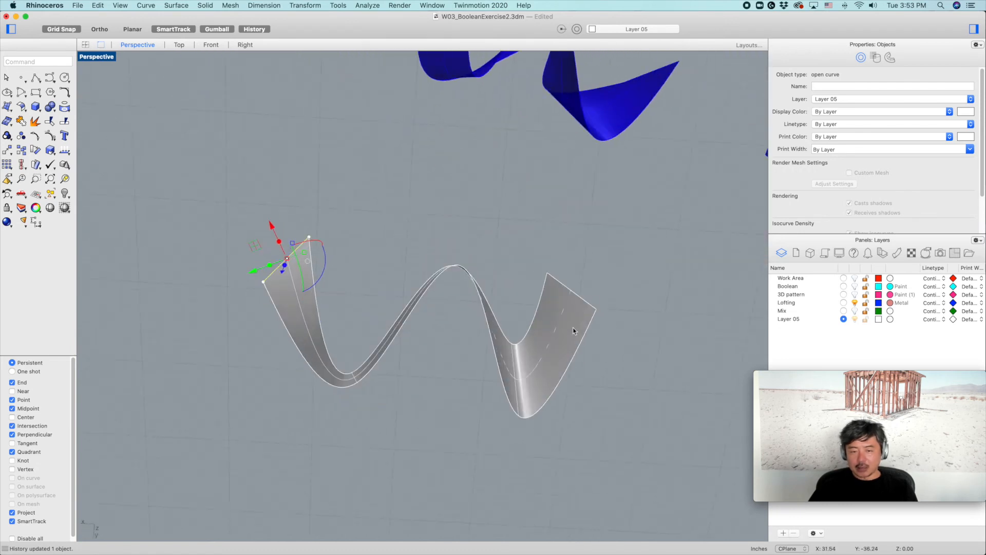
Move another source line to reshape the ribbon, then select the ribbon with its five lines
{"action": "left_click", "coordinate": [583, 299]}
{"action": "left_click", "coordinate": [622, 312]}
{"action": "right_click_drag", "start_coordinate": [656, 392], "coordinate": [539, 293]}
{"action": "left_click_drag", "start_coordinate": [539, 293], "coordinate": [528, 349]}
{"action": "right_click_drag", "start_coordinate": [537, 345], "coordinate": [524, 220]}
{"action": "left_click", "coordinate": [524, 220]}
{"action": "right_click_drag", "start_coordinate": [524, 279], "coordinate": [285, 387]}
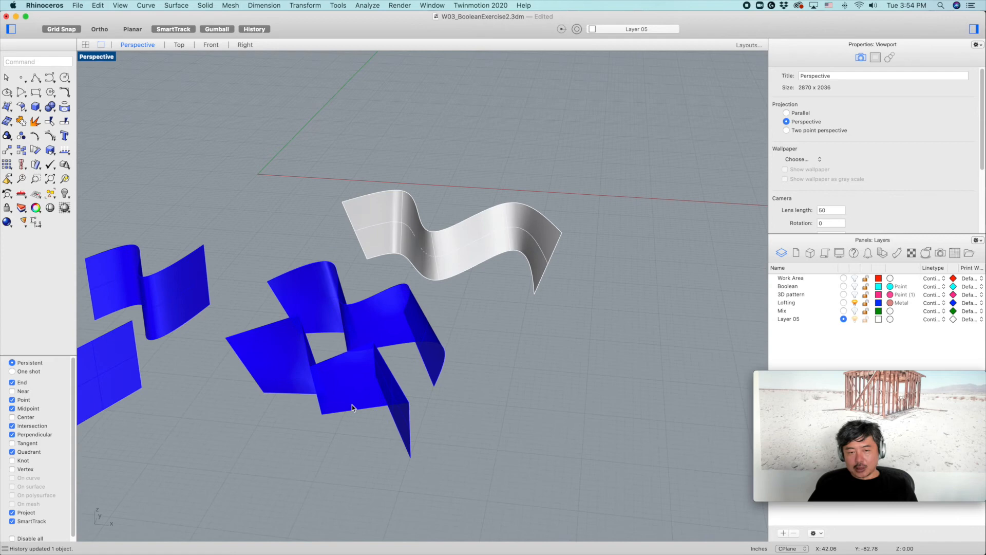
{"action": "right_click_drag", "start_coordinate": [601, 207], "coordinate": [603, 159]}
{"action": "left_click_drag", "start_coordinate": [603, 159], "coordinate": [340, 277]}
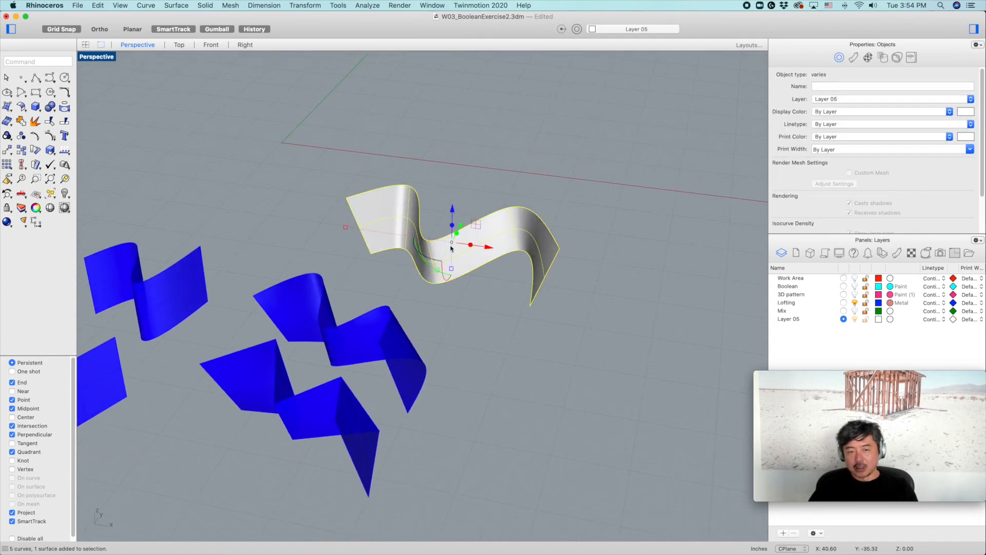
Copy the ribbon and its lines behind the original, then delete the copied surface
{"action": "type", "text": "c"}
{"action": "key", "text": "space"}
{"action": "left_click", "coordinate": [490, 245]}
{"action": "left_click", "coordinate": [514, 161]}
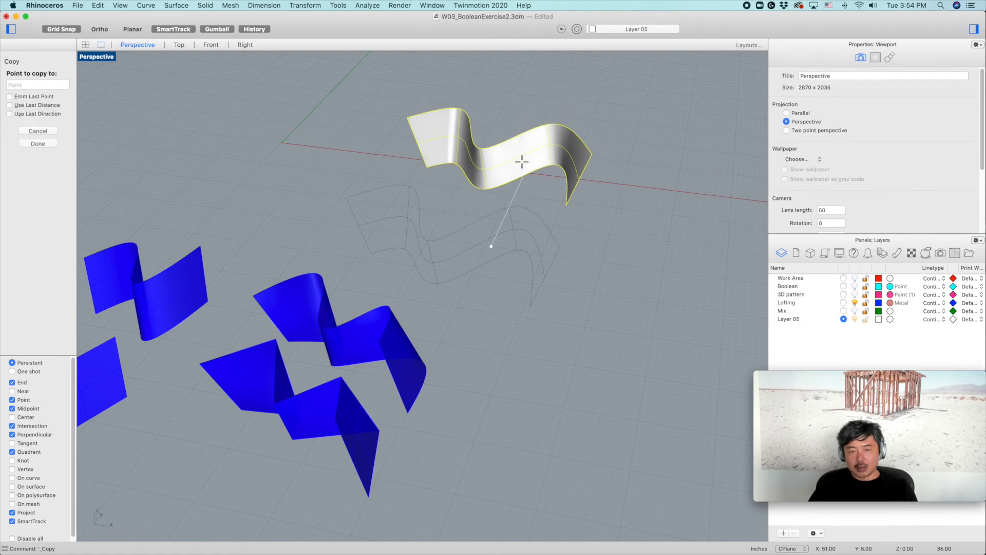
{"action": "key", "text": "space"}
{"action": "left_click", "coordinate": [597, 195]}
{"action": "left_click", "coordinate": [529, 158]}
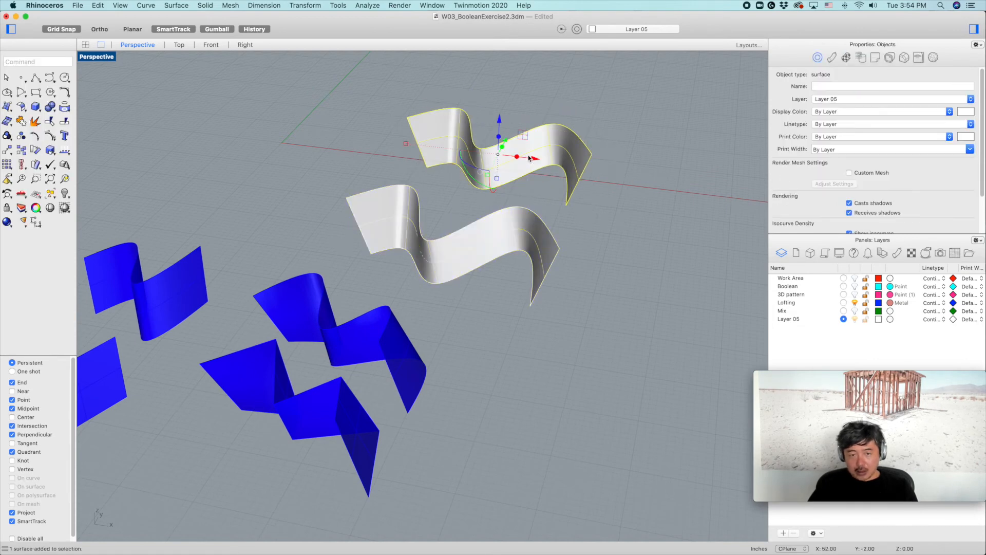
{"action": "key", "text": "Delete"}
{"action": "right_click_drag", "start_coordinate": [517, 113], "coordinate": [475, 188], "text": "shift"}
Loft the copied lines with the Straight sections style into a faceted ribbon
{"action": "type", "text": "loft"}
{"action": "key", "text": "Return"}
{"action": "left_click", "coordinate": [431, 181]}
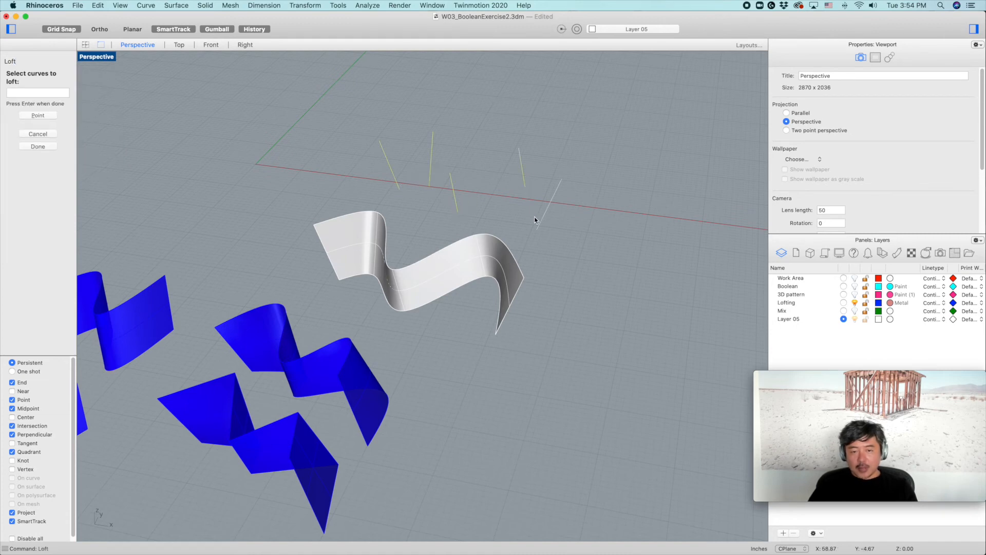
{"action": "key", "text": "Return"}
{"action": "left_click", "coordinate": [266, 288]}
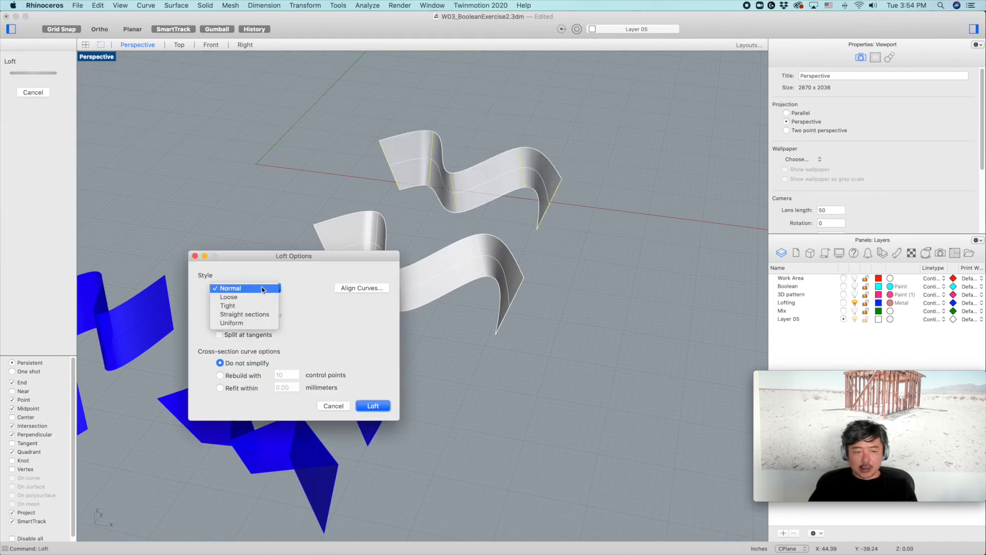
{"action": "left_click", "coordinate": [252, 314]}
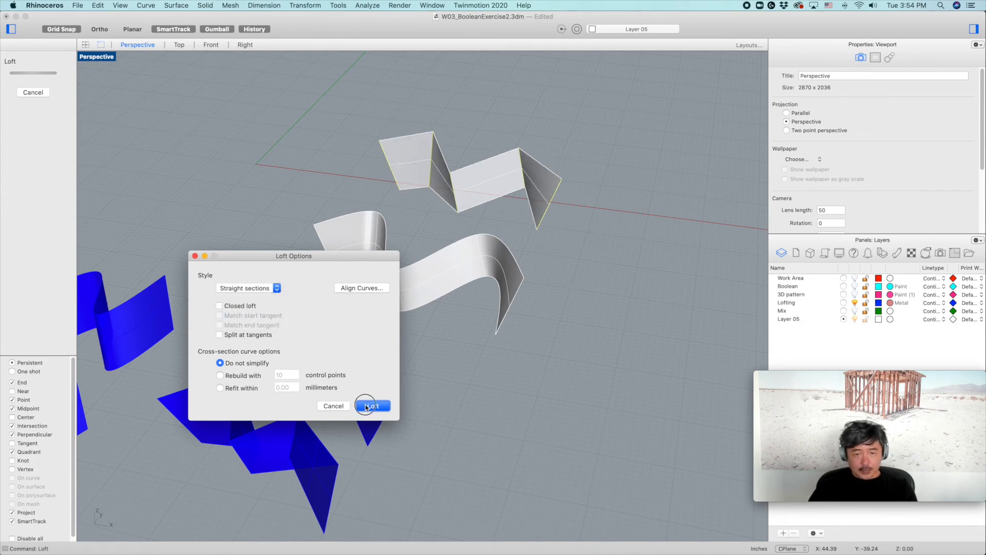
{"action": "left_click", "coordinate": [365, 405]}
{"action": "right_click_drag", "start_coordinate": [640, 229], "coordinate": [594, 246]}
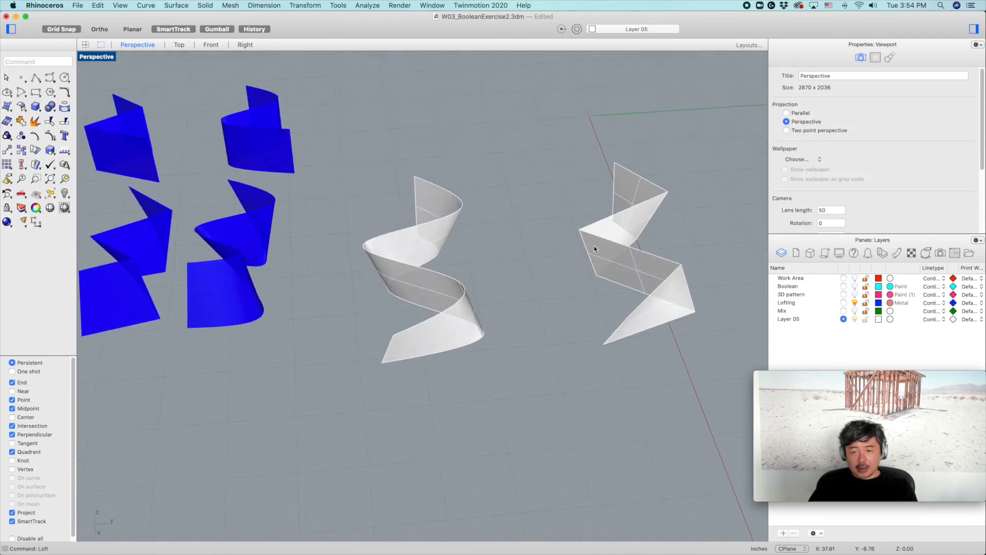
{"action": "left_click", "coordinate": [586, 252]}
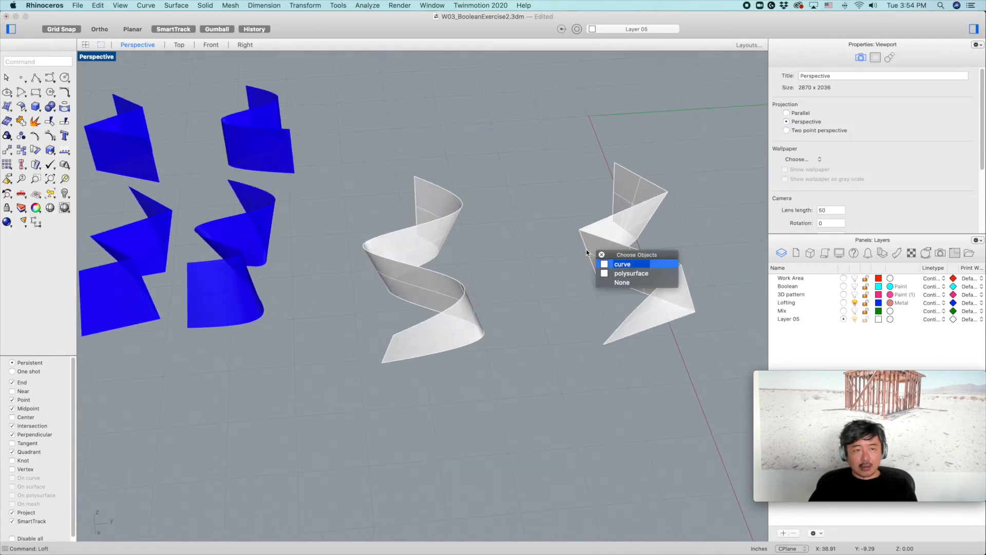
Move a source line along X and Y so history reshapes its lofted ribbon
{"action": "left_click", "coordinate": [617, 264]}
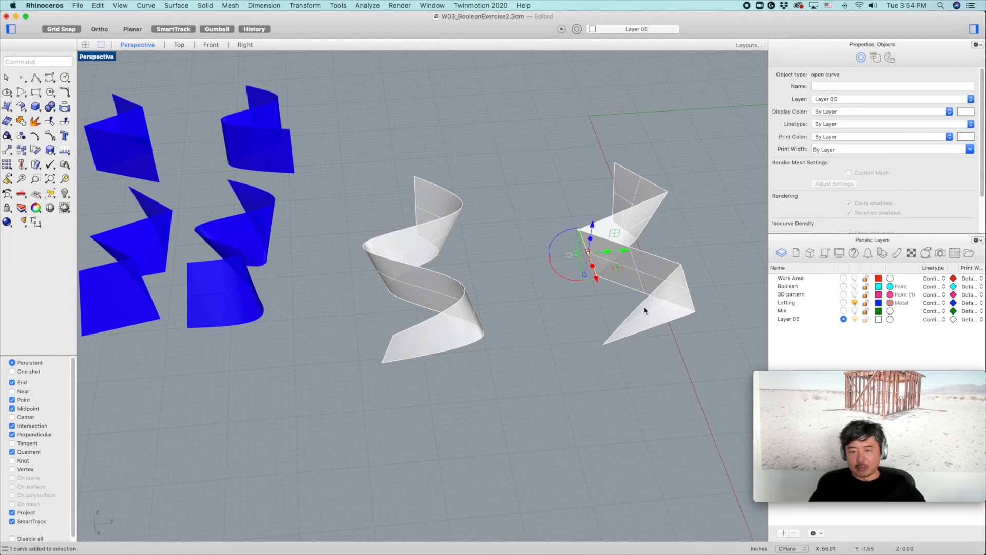
{"action": "left_click_drag", "start_coordinate": [622, 253], "coordinate": [717, 283]}
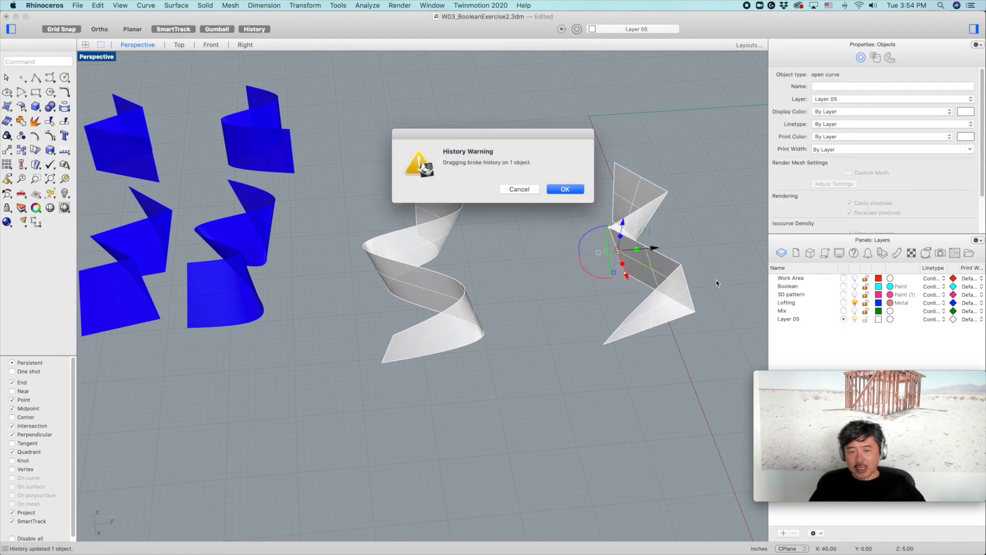
{"action": "left_click", "coordinate": [576, 193]}
{"action": "right_click_drag", "start_coordinate": [677, 245], "coordinate": [553, 341]}
{"action": "mouse_move", "coordinate": [553, 341]}
{"action": "left_mouse_down"}
{"action": "mouse_move", "coordinate": [630, 390]}
{"action": "mouse_move", "coordinate": [558, 358]}
{"action": "left_mouse_up"}
{"action": "right_click_drag", "start_coordinate": [645, 377], "coordinate": [600, 353]}
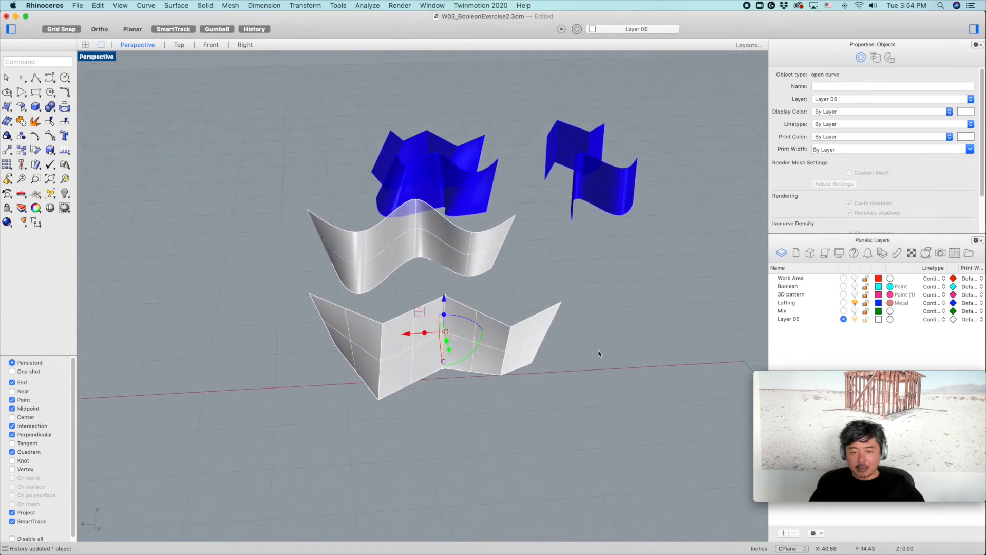
Move the line at the shared edge to bend the faceted loft
{"action": "left_click", "coordinate": [505, 348]}
{"action": "left_click", "coordinate": [529, 362]}
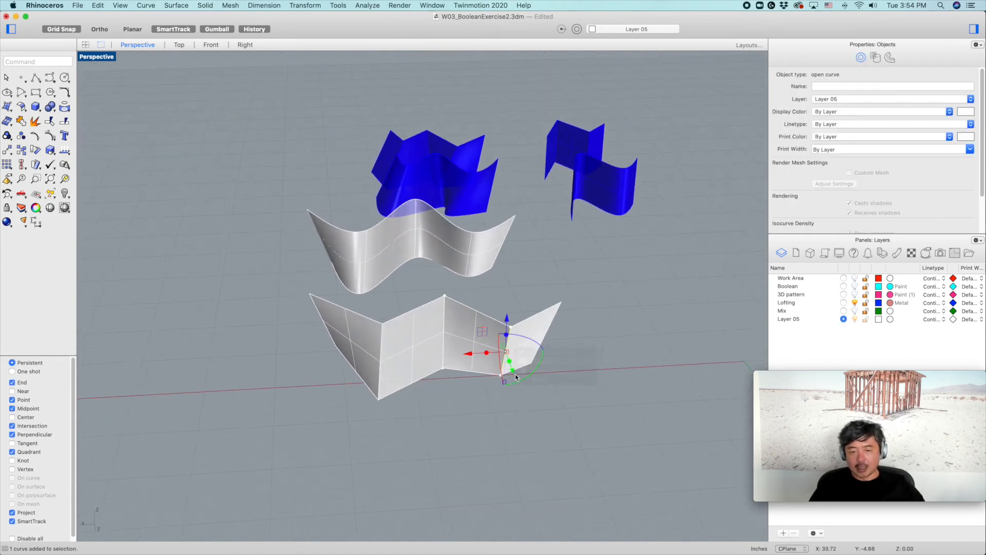
{"action": "right_click_drag", "start_coordinate": [518, 371], "coordinate": [539, 414]}
{"action": "left_click_drag", "start_coordinate": [529, 435], "coordinate": [536, 440]}
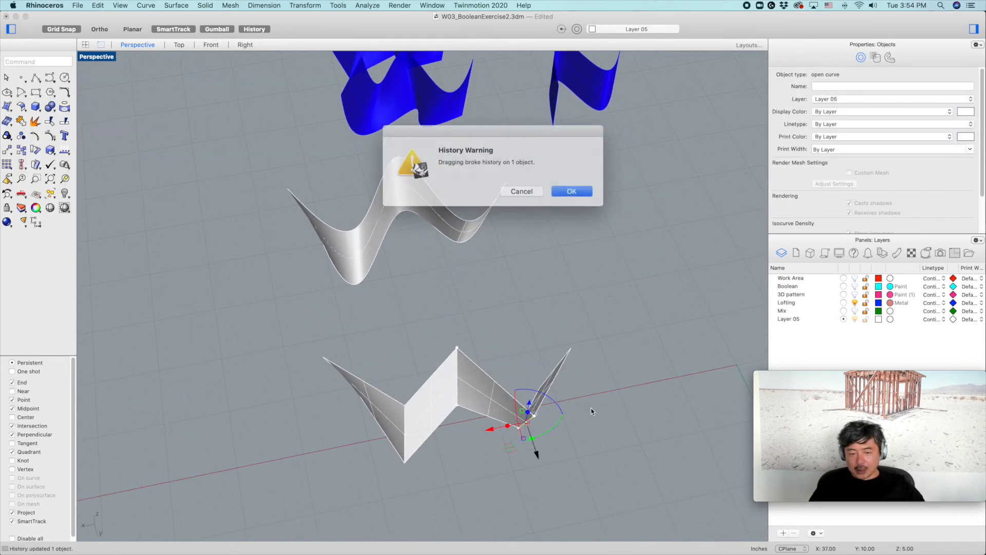
{"action": "left_click", "coordinate": [565, 190]}
Shift the smooth white ribbon to the right and nudge a source line toward the lower left
{"action": "left_click", "coordinate": [601, 288]}
{"action": "right_click_drag", "start_coordinate": [601, 288], "coordinate": [413, 329]}
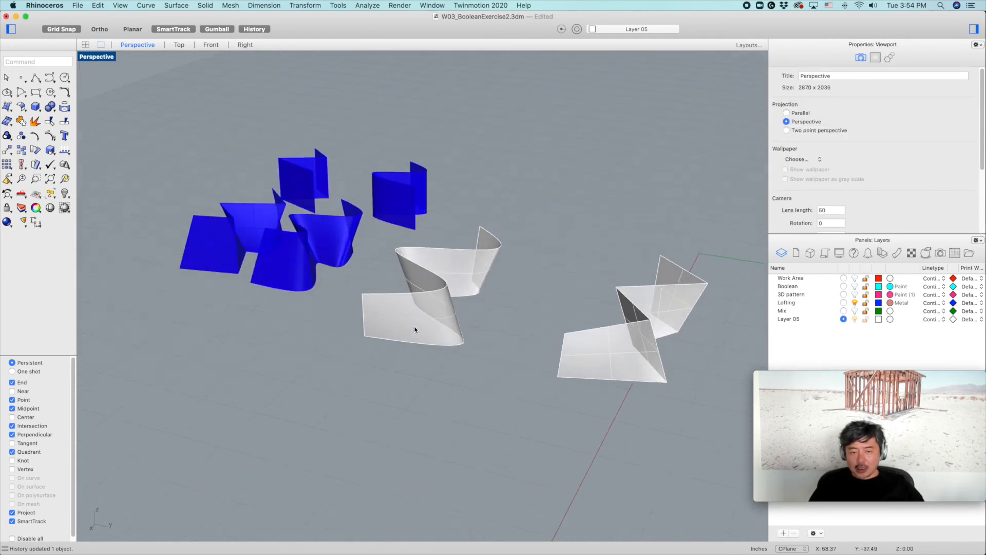
{"action": "left_click", "coordinate": [410, 303]}
{"action": "left_click_drag", "start_coordinate": [465, 298], "coordinate": [588, 302]}
{"action": "left_click", "coordinate": [565, 190]}
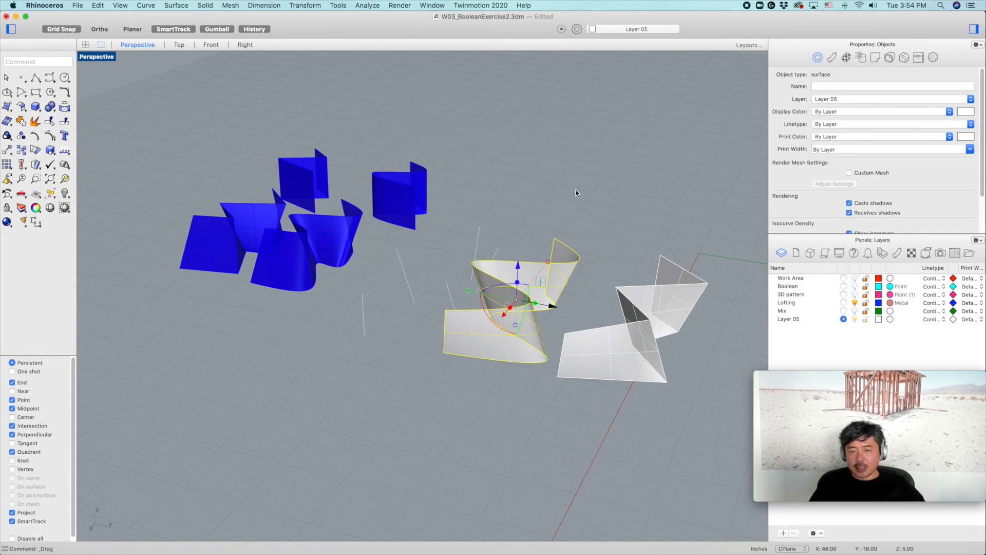
{"action": "left_click", "coordinate": [370, 308]}
{"action": "left_click", "coordinate": [362, 312]}
{"action": "left_click_drag", "start_coordinate": [347, 330], "coordinate": [340, 342]}
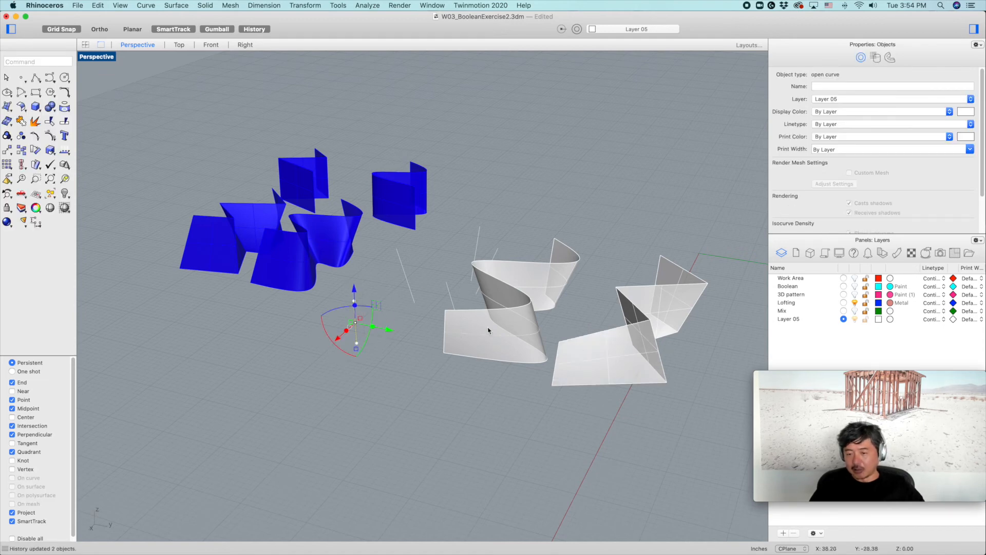
Undo the last two moves, the source line move and the ribbon move
{"action": "left_click", "coordinate": [623, 208]}
{"action": "key", "text": "super+z"}
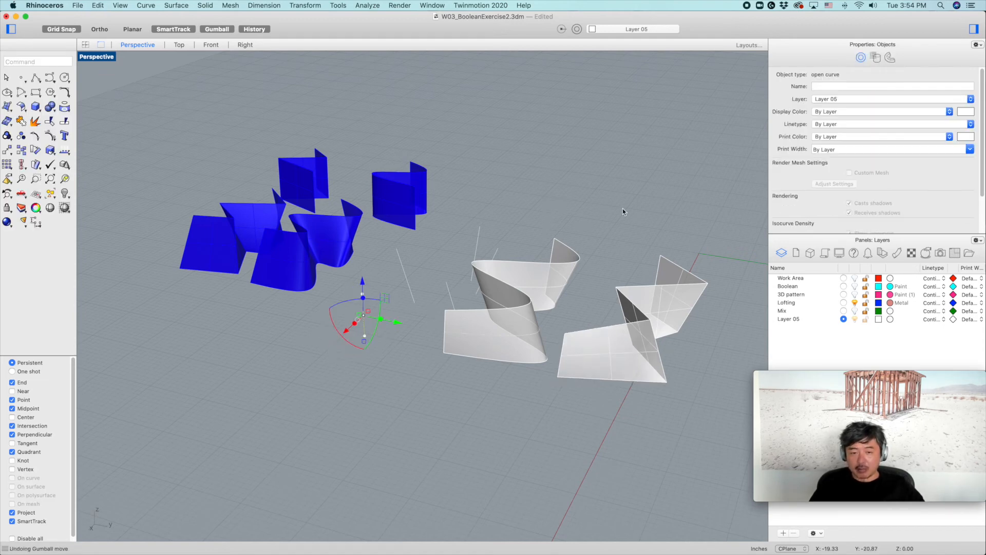
{"action": "key", "text": "super+z"}
{"action": "left_click", "coordinate": [600, 241]}
{"action": "right_click_drag", "start_coordinate": [600, 241], "coordinate": [467, 411]}
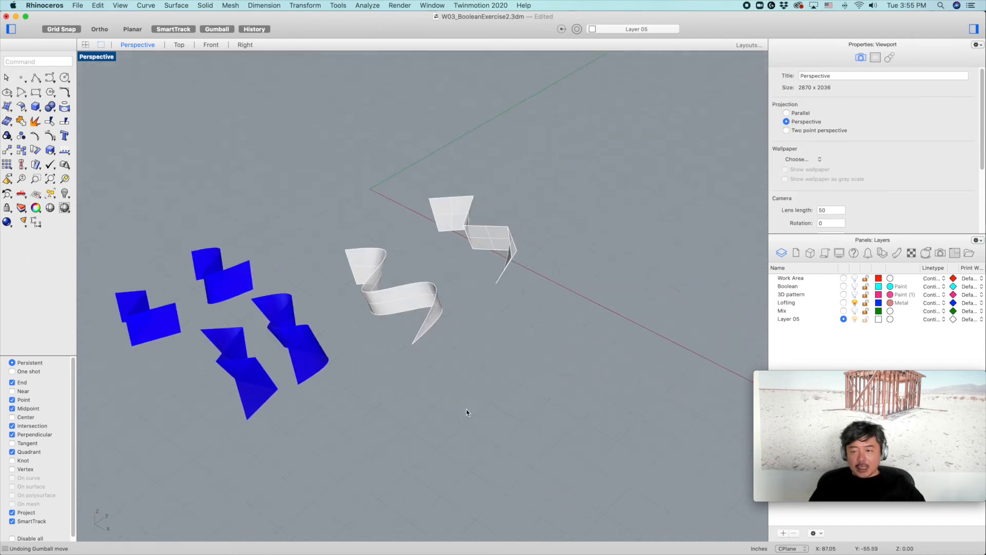
Reveal the two hidden blue surfaces with ShowSelected using a crossing selection
{"action": "type", "text": "ShowSelected"}
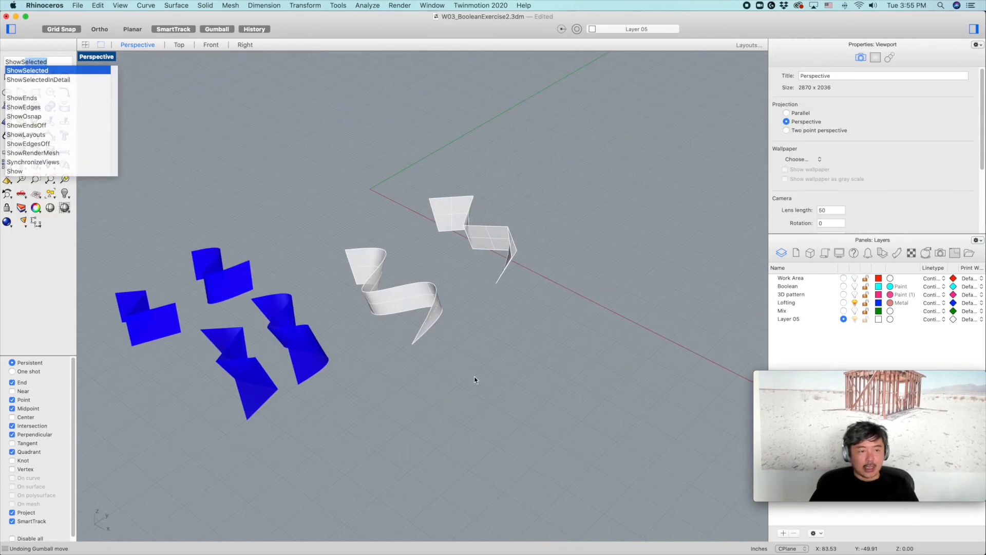
{"action": "key", "text": "Return"}
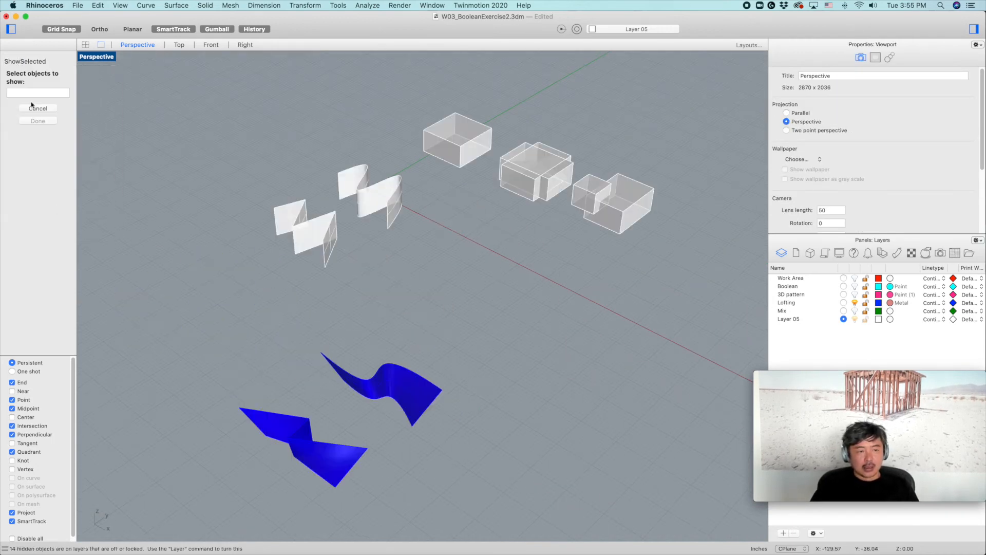
{"action": "left_click_drag", "start_coordinate": [480, 338], "coordinate": [188, 485]}
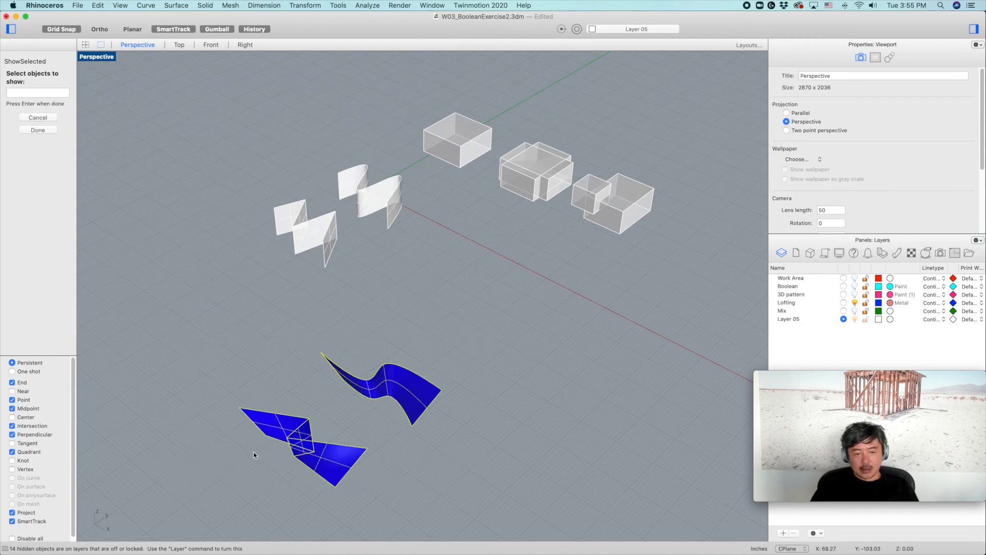
{"action": "key", "text": "Return"}
Orbit and zoom the Perspective view to inspect the ribbons, then select the white twisted surfaces
{"action": "right_click_drag", "start_coordinate": [470, 393], "coordinate": [328, 328]}
{"action": "scroll", "coordinate": [482, 363], "scroll_direction": "up", "scroll_amount": 5}
{"action": "right_click_drag", "start_coordinate": [298, 219], "coordinate": [489, 309]}
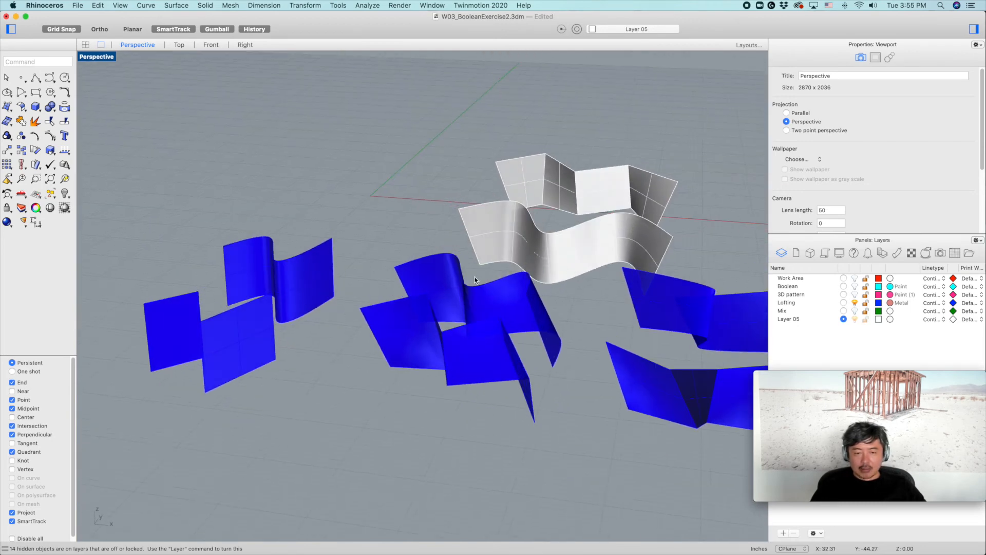
{"action": "right_click_drag", "start_coordinate": [432, 263], "coordinate": [420, 282]}
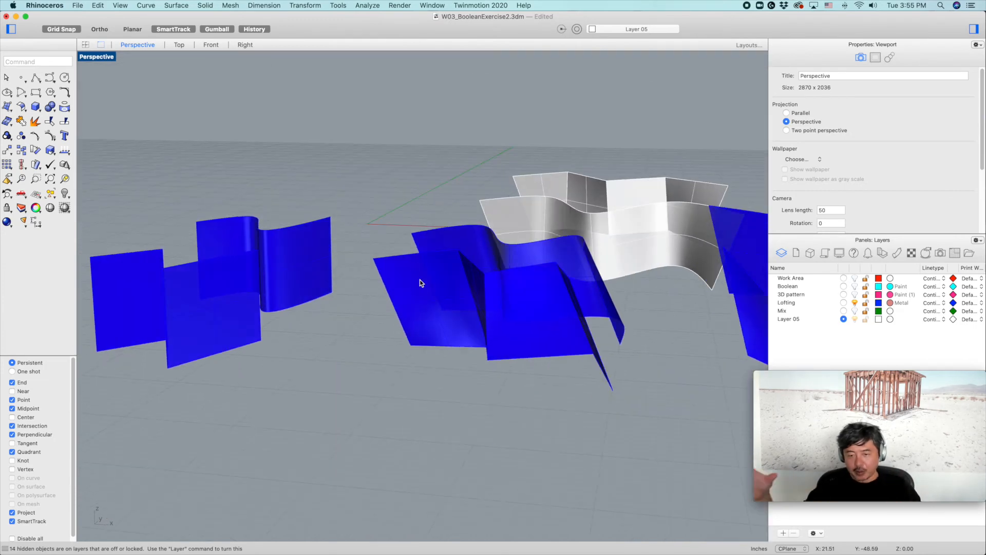
{"action": "right_click_drag", "start_coordinate": [433, 316], "coordinate": [482, 315]}
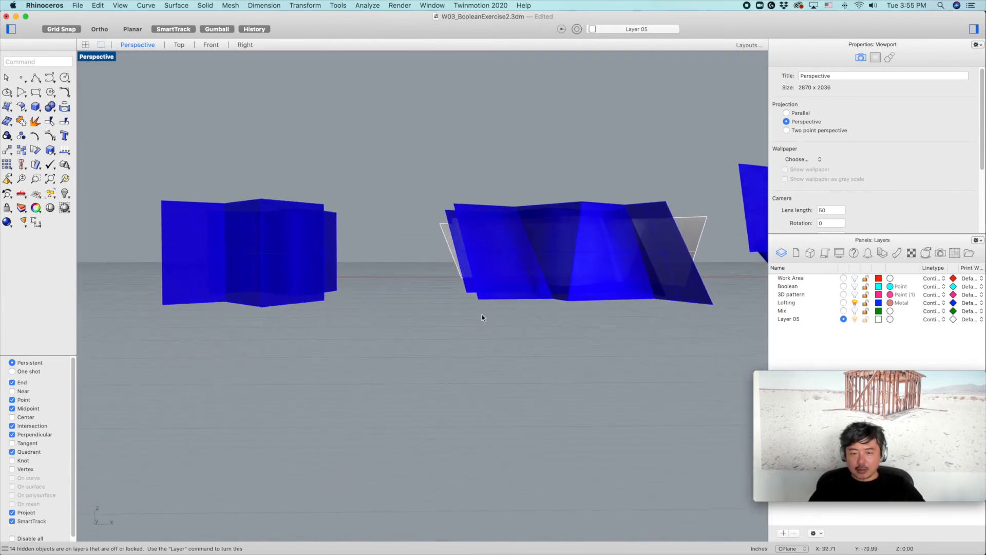
{"action": "right_click_drag", "start_coordinate": [586, 231], "coordinate": [527, 308]}
{"action": "scroll", "coordinate": [524, 307], "scroll_direction": "up", "scroll_amount": 3}
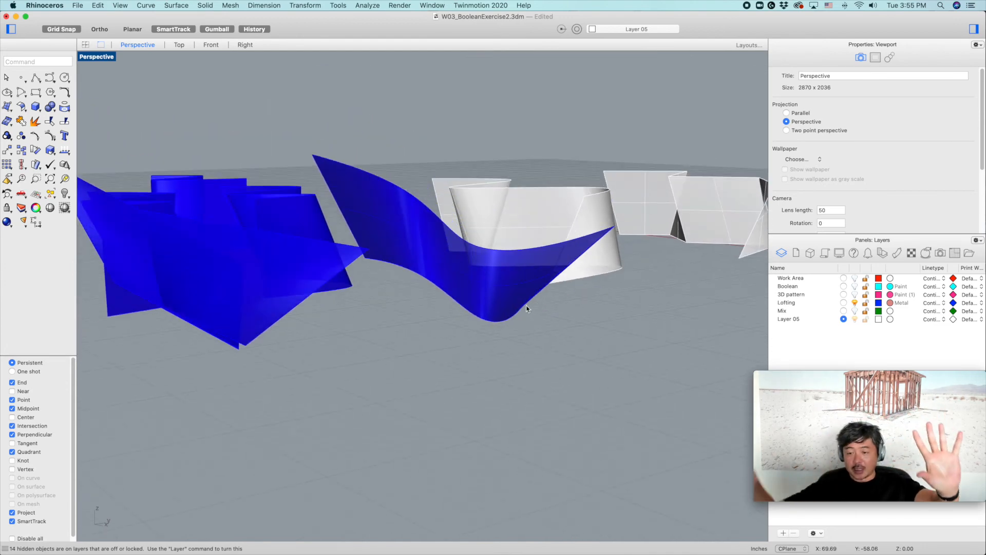
{"action": "right_click_drag", "start_coordinate": [605, 359], "coordinate": [655, 271]}
{"action": "scroll", "coordinate": [604, 364], "scroll_direction": "down", "scroll_amount": 6}
{"action": "left_click_drag", "start_coordinate": [410, 388], "coordinate": [424, 383]}
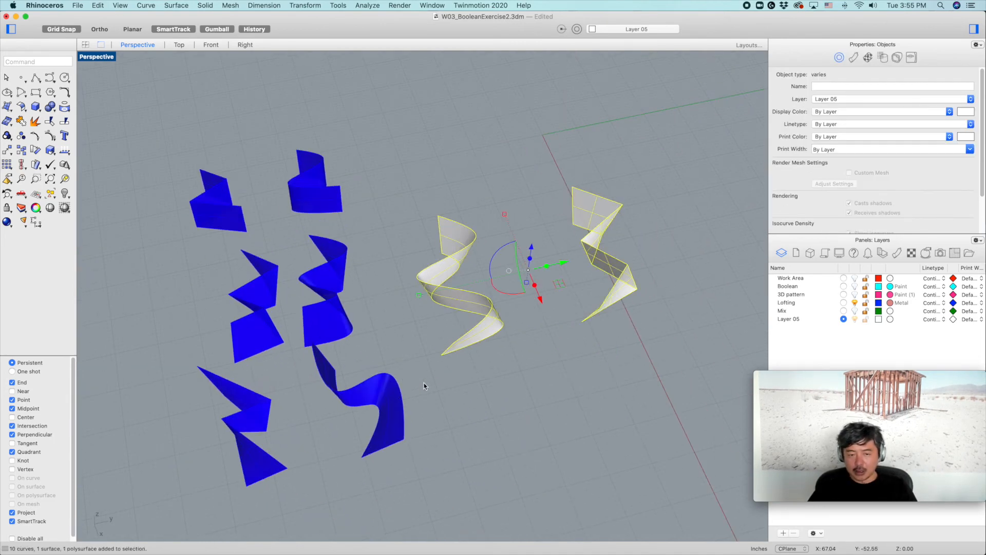
Hide the white surfaces and the four upper blue surfaces
{"action": "type", "text": "hide"}
{"action": "key", "text": "Return"}
{"action": "right_click_drag", "start_coordinate": [413, 269], "coordinate": [405, 262]}
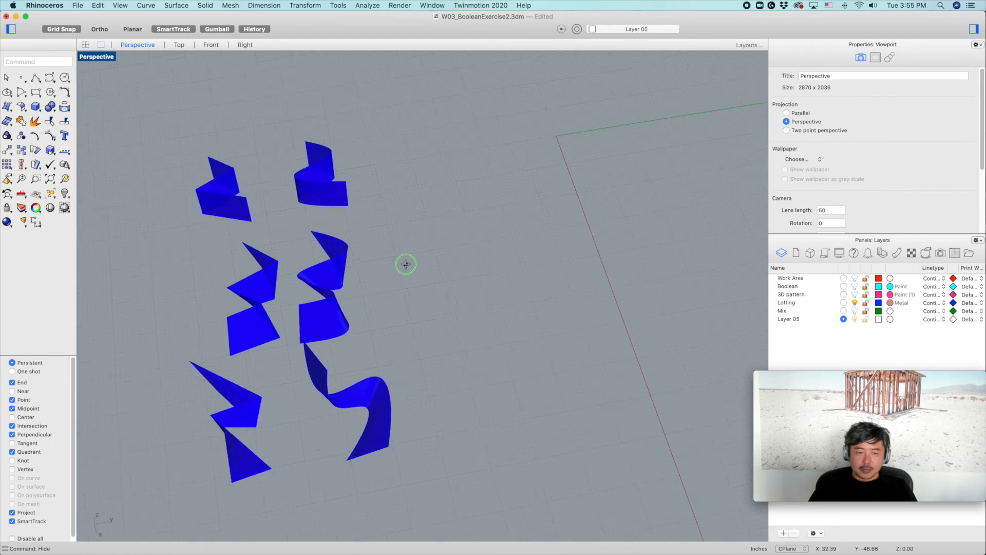
{"action": "left_click_drag", "start_coordinate": [392, 129], "coordinate": [176, 327]}
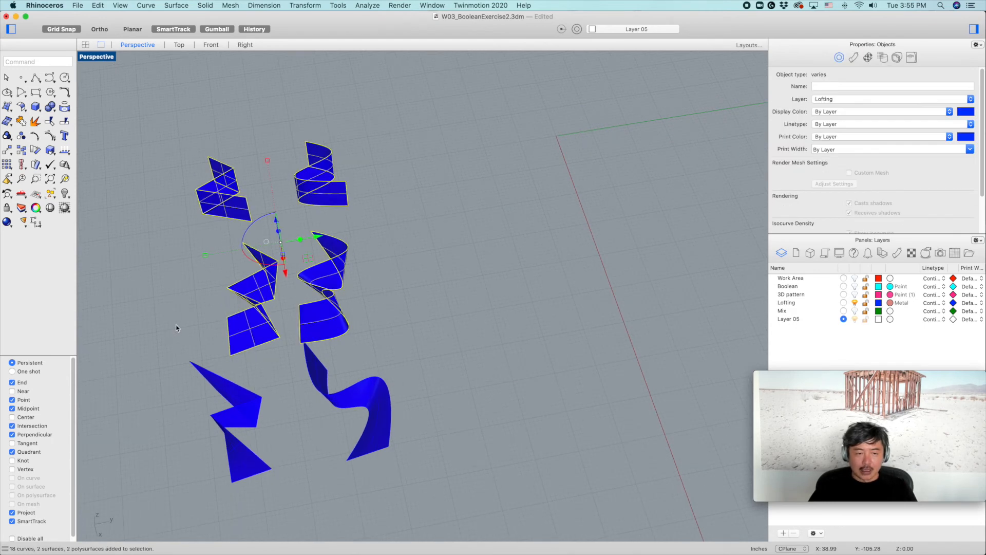
{"action": "type", "text": "hide"}
{"action": "key", "text": "Return"}
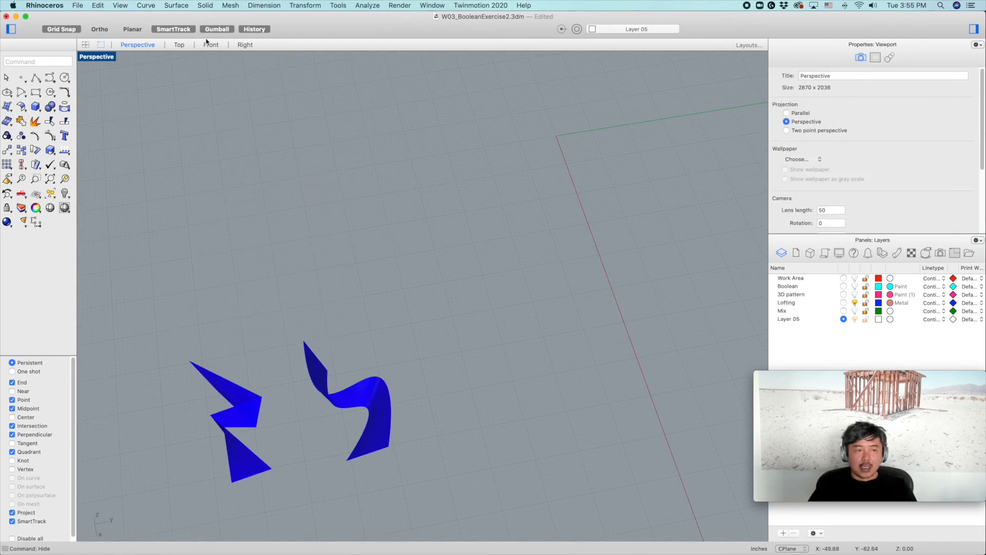
Draw a new straight Polyline segment above the ribbons in the enlarged Perspective view
{"action": "double_click", "coordinate": [101, 60]}
{"action": "left_click", "coordinate": [36, 79]}
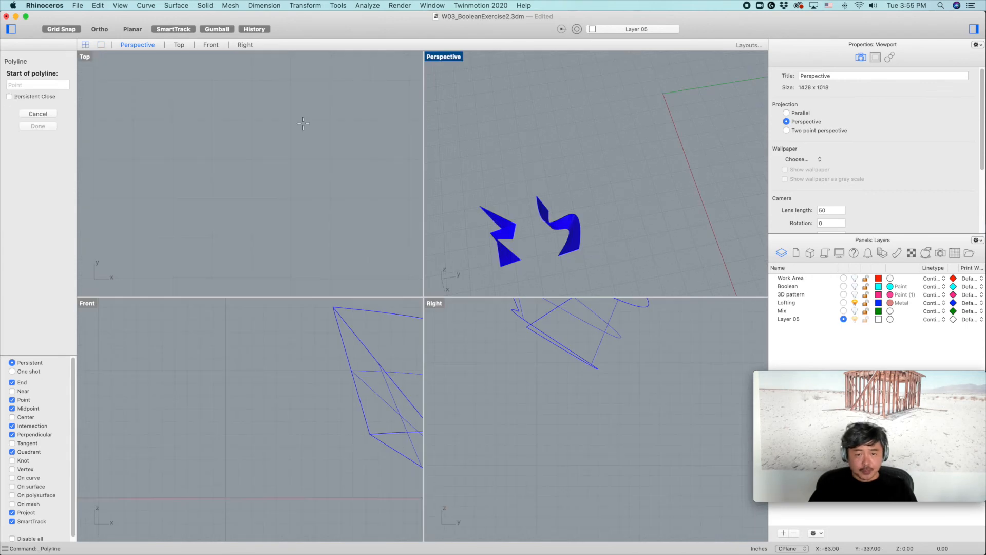
{"action": "right_click_drag", "start_coordinate": [546, 176], "coordinate": [498, 258]}
{"action": "double_click", "coordinate": [445, 56]}
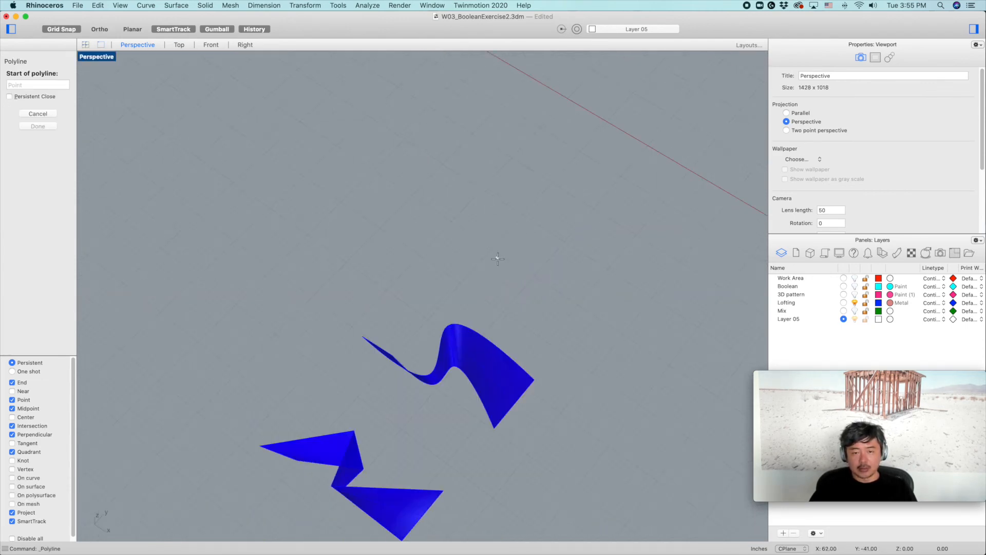
{"action": "left_click", "coordinate": [448, 232]}
{"action": "left_click", "coordinate": [515, 252]}
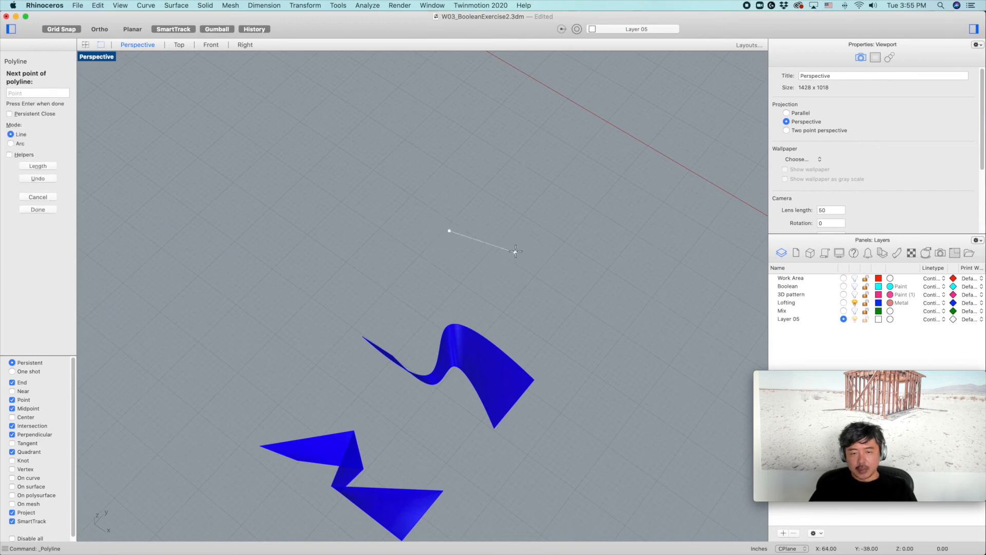
{"action": "right_click", "coordinate": [518, 254]}
Rotate the line about 55 degrees and shift it up and left with the gumball
{"action": "right_click_drag", "start_coordinate": [498, 269], "coordinate": [506, 259]}
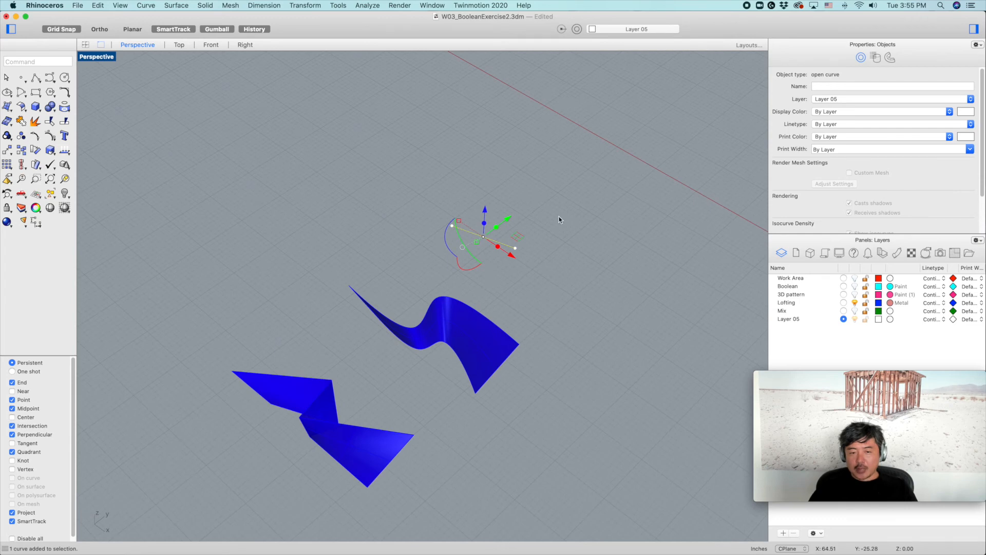
{"action": "right_click", "coordinate": [466, 254]}
{"action": "right_click_drag", "start_coordinate": [400, 211], "coordinate": [458, 265]}
{"action": "left_click", "coordinate": [472, 251]}
{"action": "left_click", "coordinate": [438, 244]}
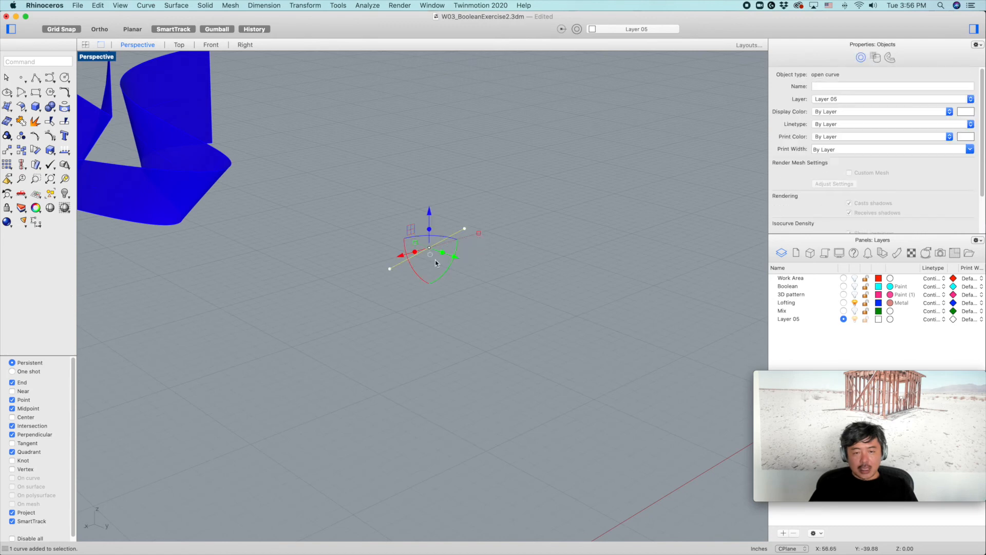
{"action": "left_click_drag", "start_coordinate": [440, 279], "coordinate": [478, 247]}
{"action": "right_click_drag", "start_coordinate": [384, 260], "coordinate": [452, 257]}
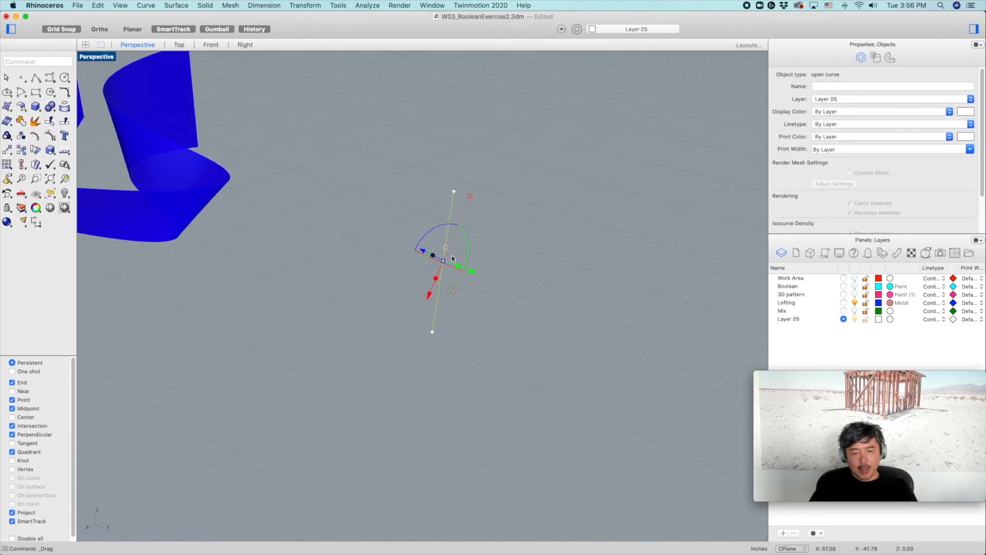
{"action": "left_click_drag", "start_coordinate": [428, 290], "coordinate": [461, 212]}
{"action": "right_click_drag", "start_coordinate": [566, 242], "coordinate": [467, 201]}
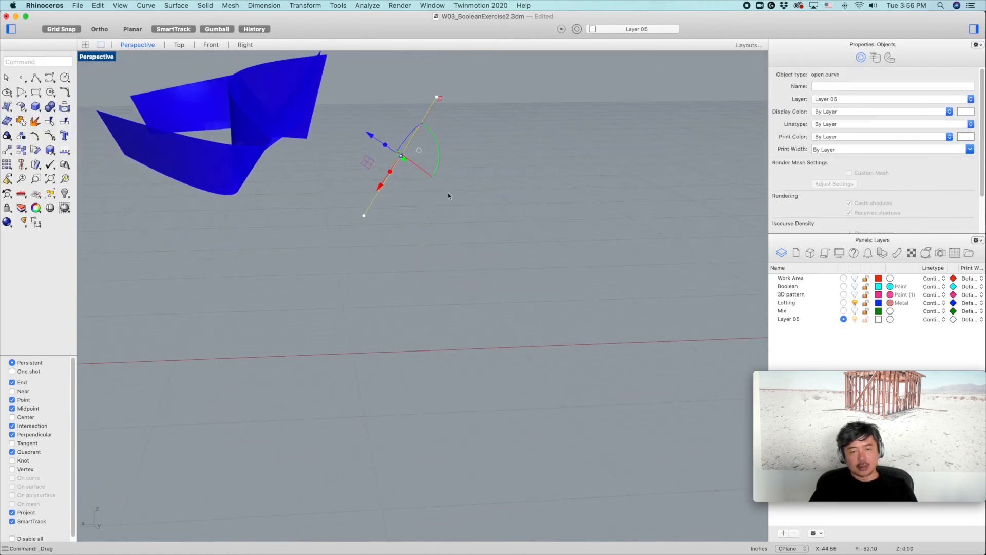
{"action": "left_click_drag", "start_coordinate": [369, 164], "coordinate": [334, 140]}
{"action": "left_click", "coordinate": [451, 164]}
{"action": "right_click_drag", "start_coordinate": [452, 166], "coordinate": [504, 210]}
Turn off Grid Snap and copy the tilted line from its endpoint in the Top view
{"action": "left_click", "coordinate": [66, 29]}
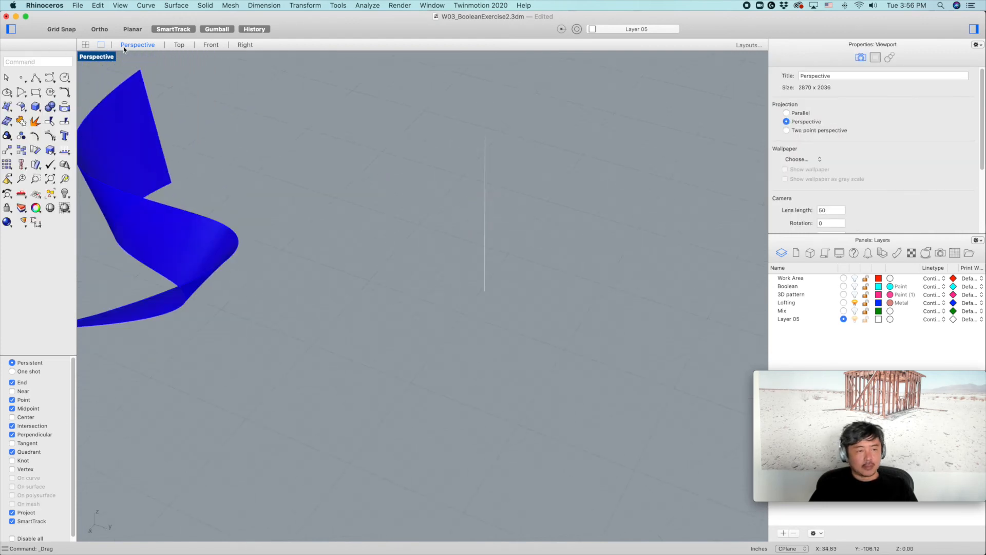
{"action": "double_click", "coordinate": [96, 57]}
{"action": "scroll", "coordinate": [346, 167], "scroll_direction": "down", "scroll_amount": 10}
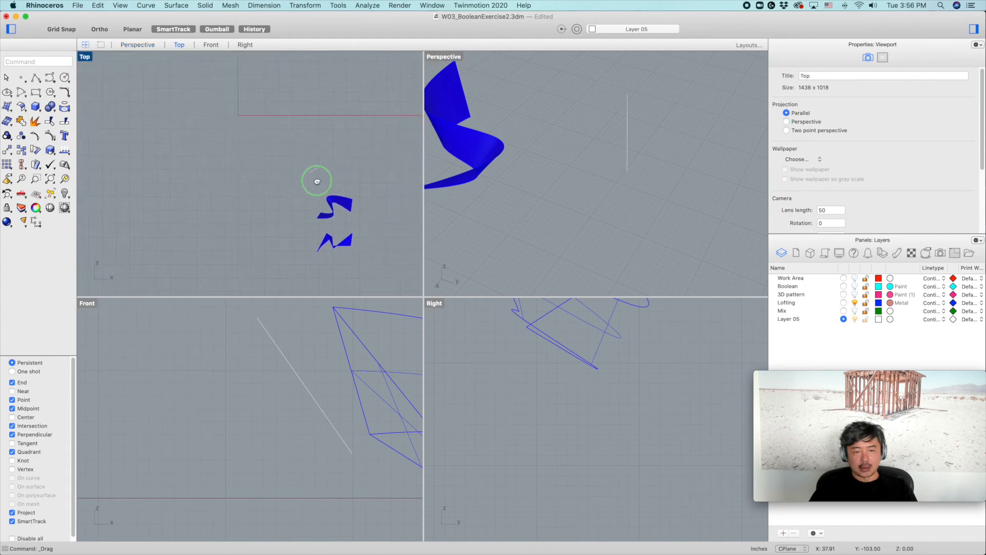
{"action": "left_click", "coordinate": [301, 173]}
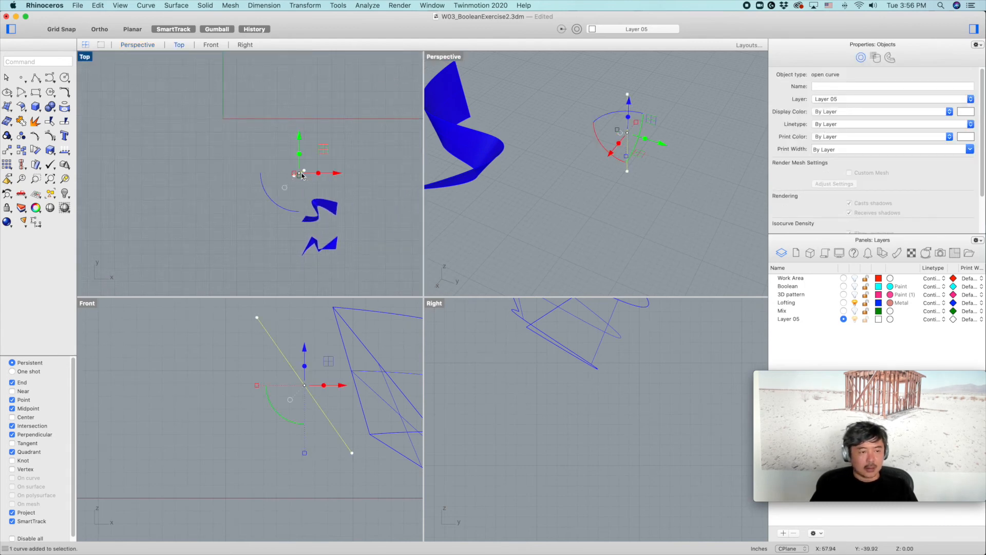
{"action": "left_click", "coordinate": [20, 151]}
{"action": "scroll", "coordinate": [348, 163], "scroll_direction": "up", "scroll_amount": 8}
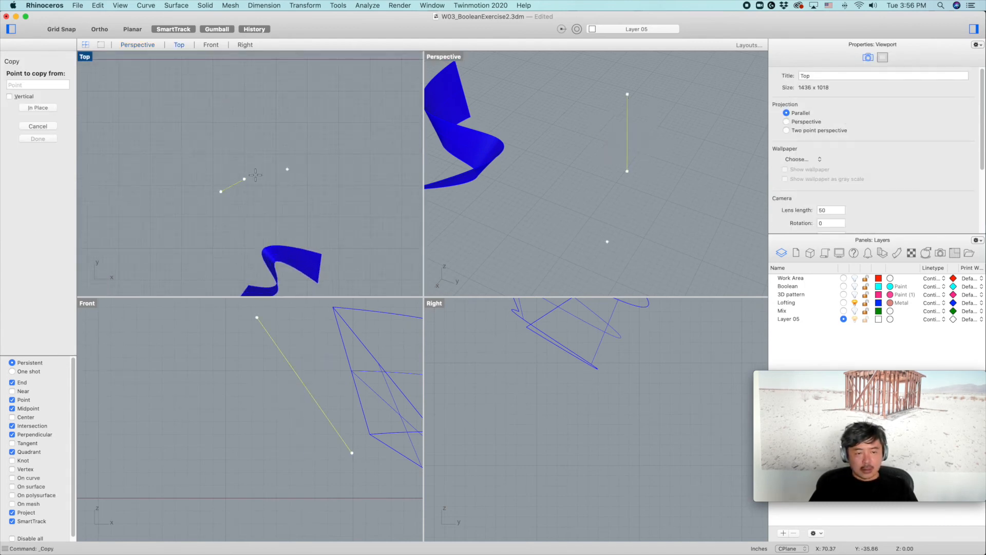
{"action": "left_click", "coordinate": [221, 191]}
{"action": "left_click", "coordinate": [377, 142]}
{"action": "key", "text": "Return"}
{"action": "scroll", "coordinate": [668, 160], "scroll_direction": "down", "scroll_amount": 5}
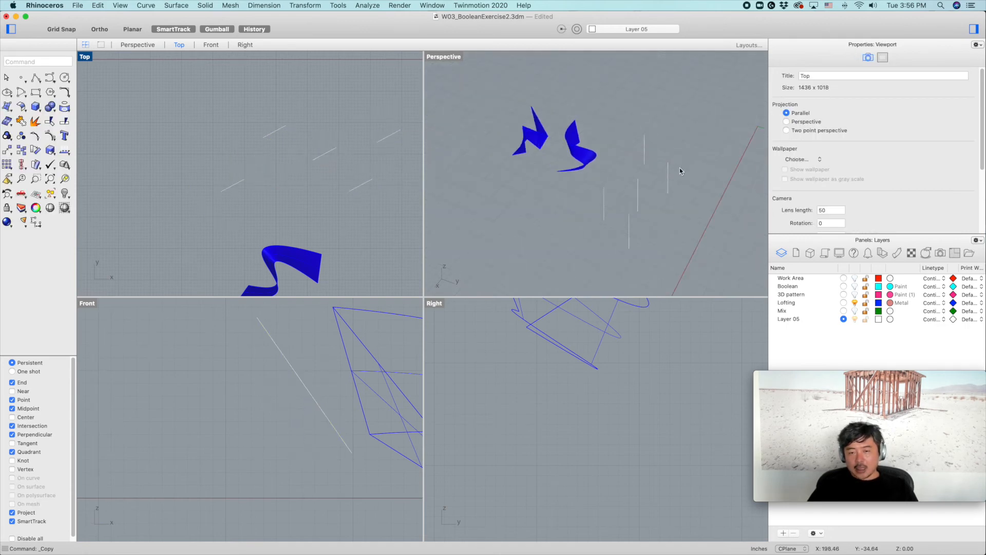
{"action": "double_click", "coordinate": [444, 57]}
{"action": "mouse_move", "coordinate": [521, 220]}
{"action": "right_mouse_down"}
{"action": "mouse_move", "coordinate": [558, 218]}
{"action": "mouse_move", "coordinate": [524, 189]}
{"action": "mouse_move", "coordinate": [535, 222]}
{"action": "right_mouse_up"}
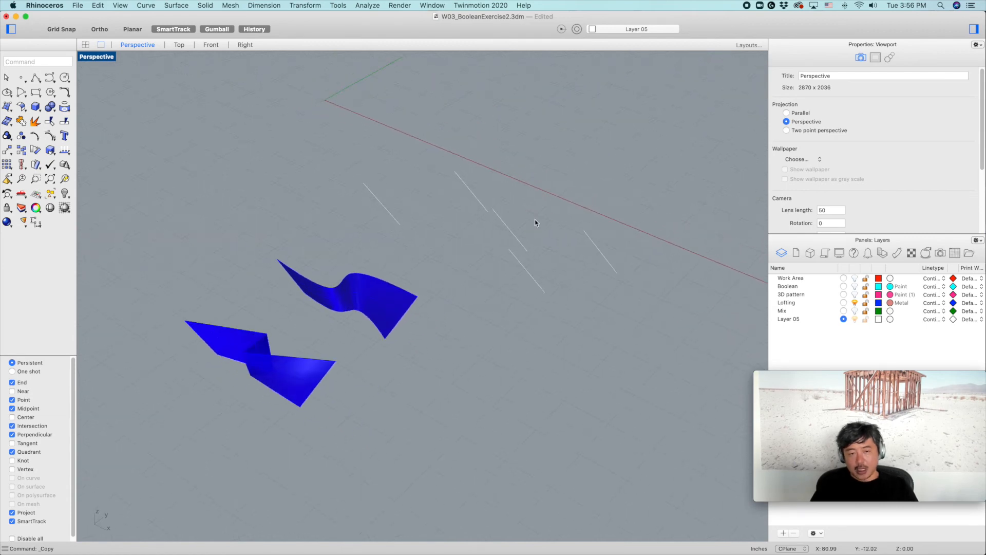
Loft the lines from first to last with Normal style, then select the curve at its edge
{"action": "type", "text": "loft"}
{"action": "key", "text": "Return"}
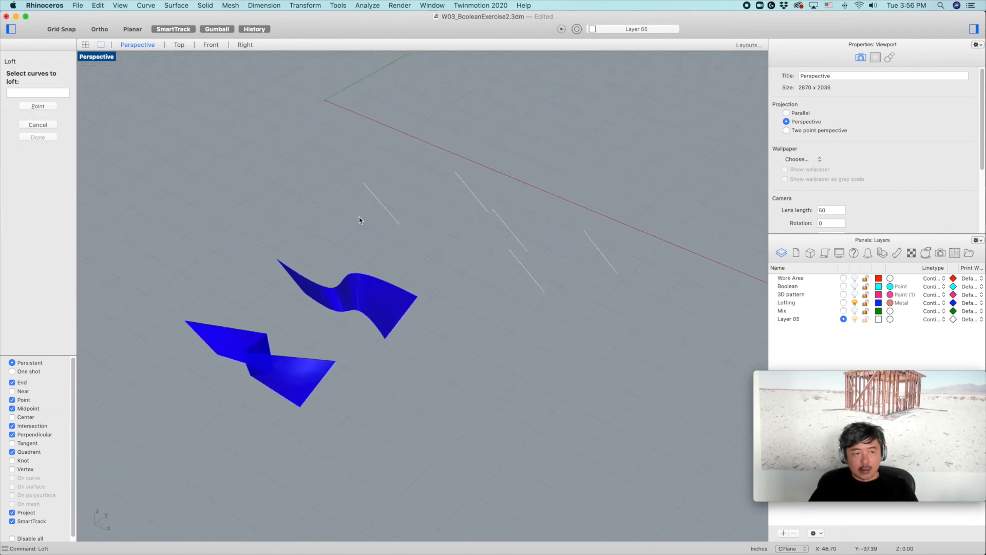
{"action": "left_click", "coordinate": [486, 208]}
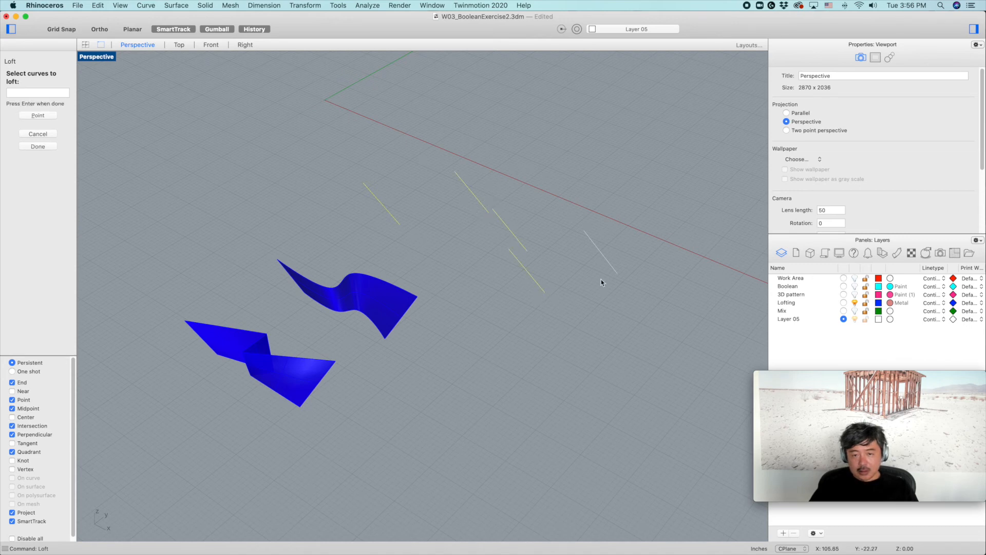
{"action": "left_click", "coordinate": [617, 273]}
{"action": "key", "text": "Return"}
{"action": "left_click", "coordinate": [267, 287]}
{"action": "left_click", "coordinate": [267, 261]}
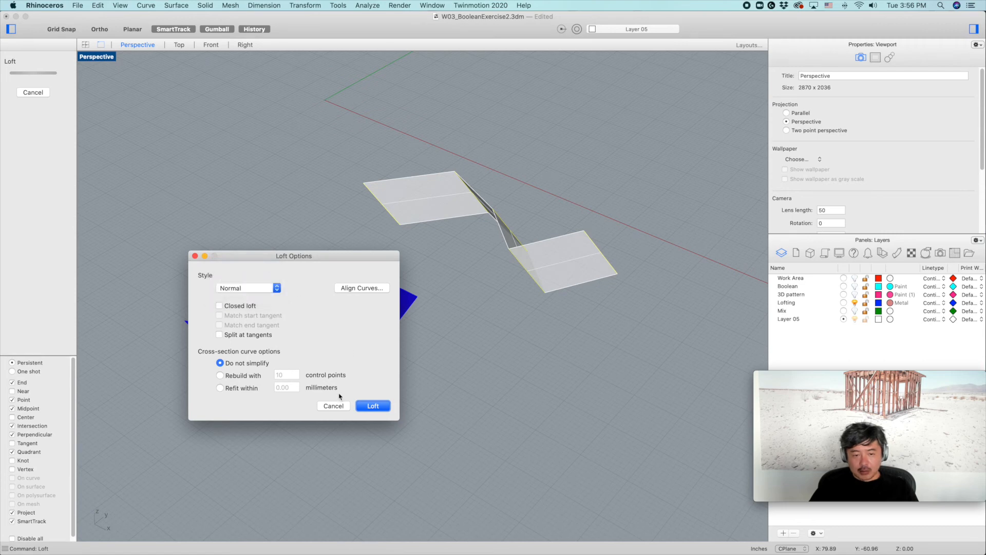
{"action": "left_click", "coordinate": [371, 405]}
{"action": "mouse_move", "coordinate": [454, 287]}
{"action": "right_mouse_down"}
{"action": "mouse_move", "coordinate": [475, 297]}
{"action": "mouse_move", "coordinate": [499, 289]}
{"action": "mouse_move", "coordinate": [442, 280]}
{"action": "mouse_move", "coordinate": [469, 269]}
{"action": "mouse_move", "coordinate": [441, 261]}
{"action": "mouse_move", "coordinate": [472, 288]}
{"action": "right_mouse_up"}
{"action": "left_click", "coordinate": [406, 239]}
{"action": "left_click", "coordinate": [474, 249]}
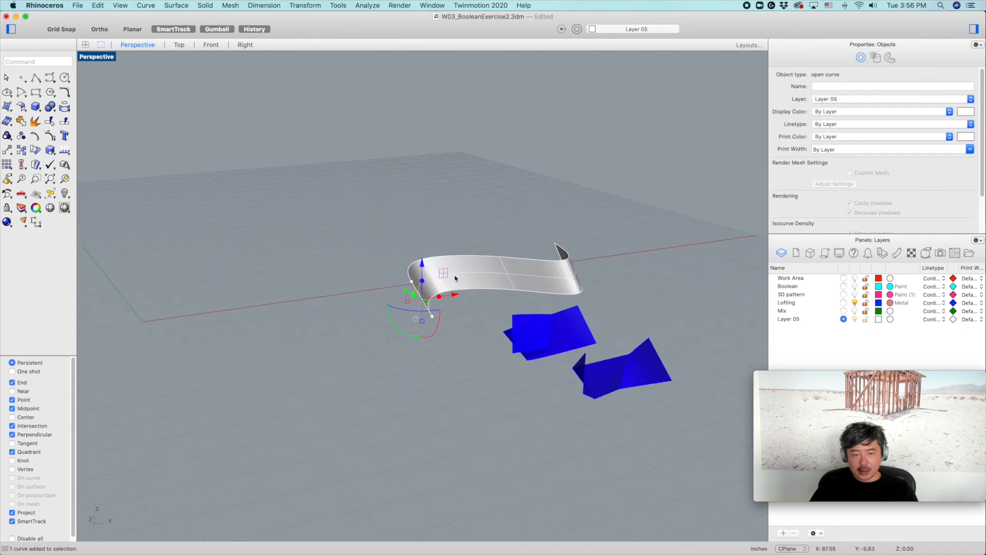
Raise and push the edge curve sideways to test how history reshapes the ribbon
{"action": "left_click_drag", "start_coordinate": [421, 268], "coordinate": [420, 246]}
{"action": "left_click_drag", "start_coordinate": [454, 274], "coordinate": [466, 273]}
{"action": "left_click", "coordinate": [559, 283]}
{"action": "right_click_drag", "start_coordinate": [646, 284], "coordinate": [608, 292]}
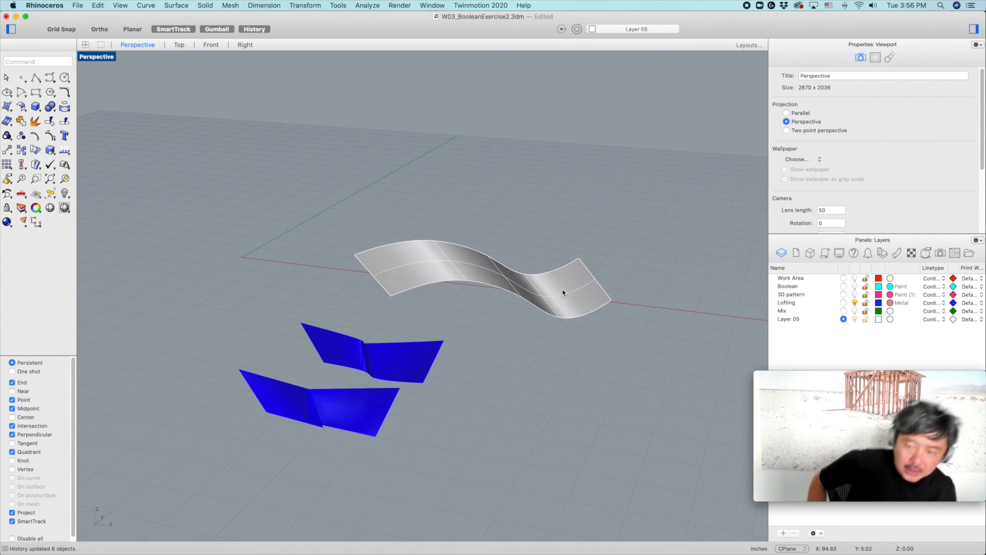
Move the end edge curve right, then undo twice back to before the loft
{"action": "left_click", "coordinate": [594, 273]}
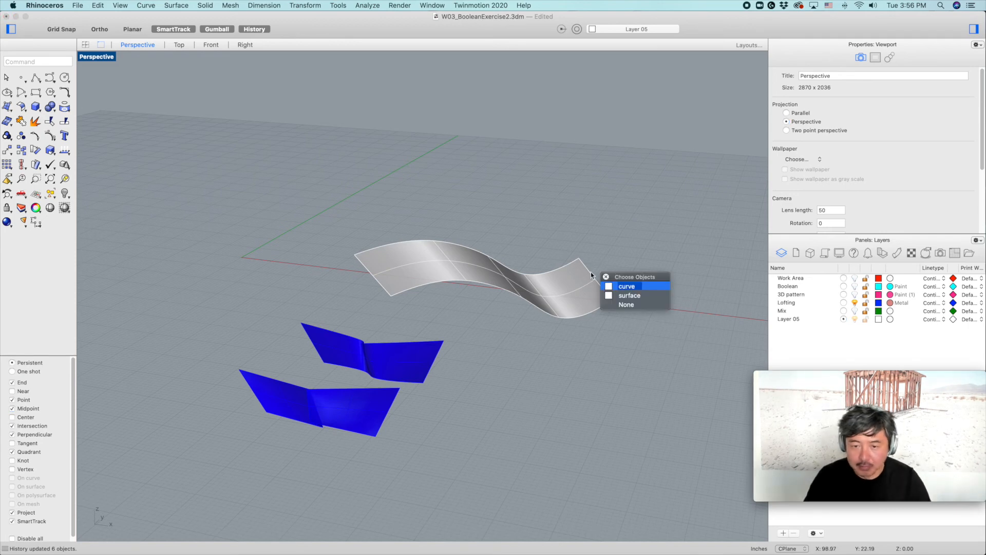
{"action": "left_click", "coordinate": [623, 286]}
{"action": "left_click_drag", "start_coordinate": [624, 283], "coordinate": [676, 280]}
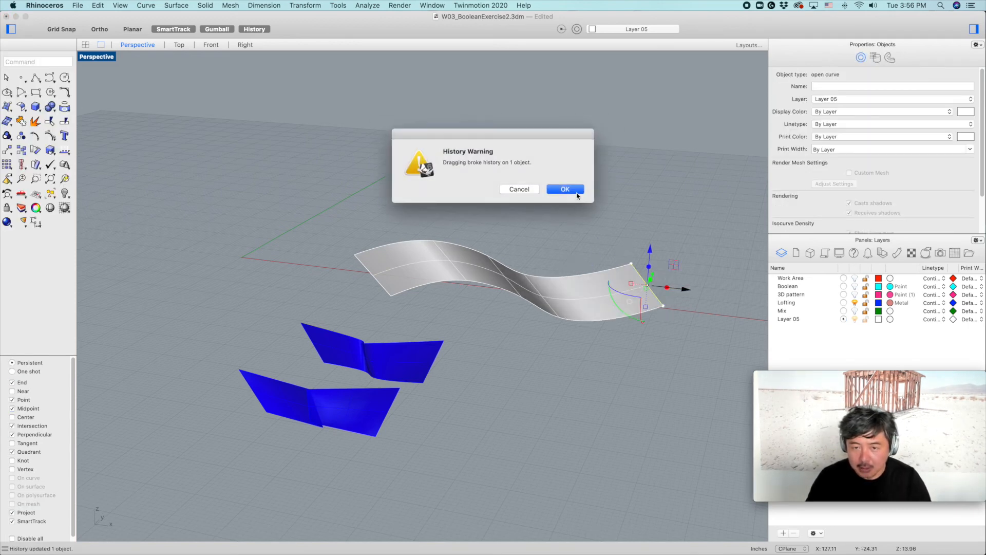
{"action": "left_click", "coordinate": [565, 189]}
{"action": "key", "text": "super+z"}
{"action": "key", "text": "super+z"}
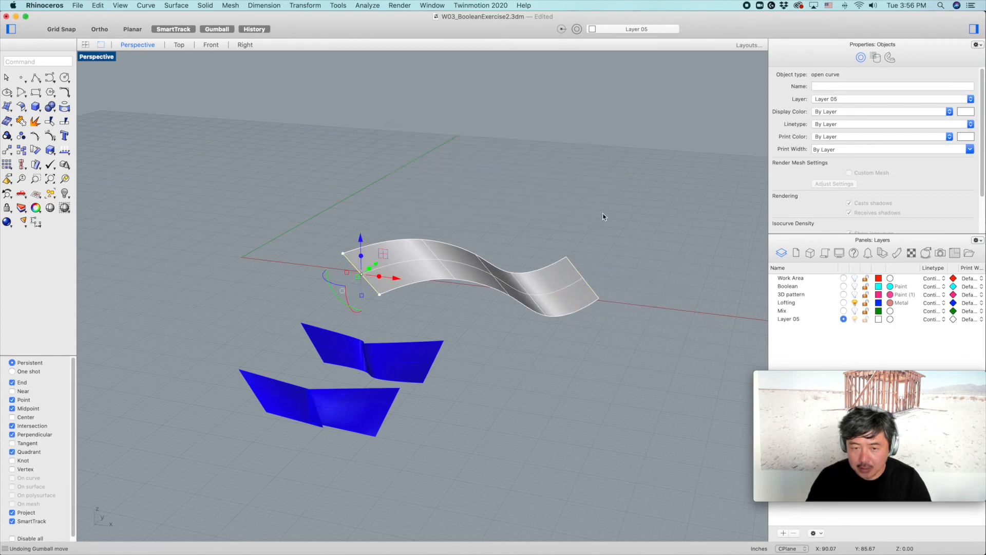
{"action": "key", "text": "super+z"}
{"action": "key", "text": "super+z"}
{"action": "right_click_drag", "start_coordinate": [612, 219], "coordinate": [575, 233]}
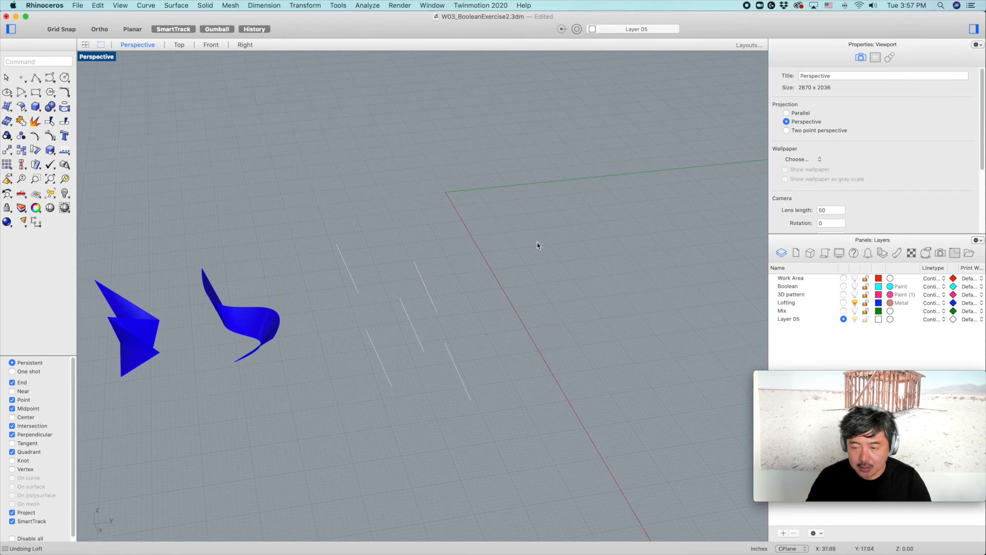
Run HistoryPurge and window-select the four lines to remove their recorded history
{"action": "right_click_drag", "start_coordinate": [521, 273], "coordinate": [526, 277]}
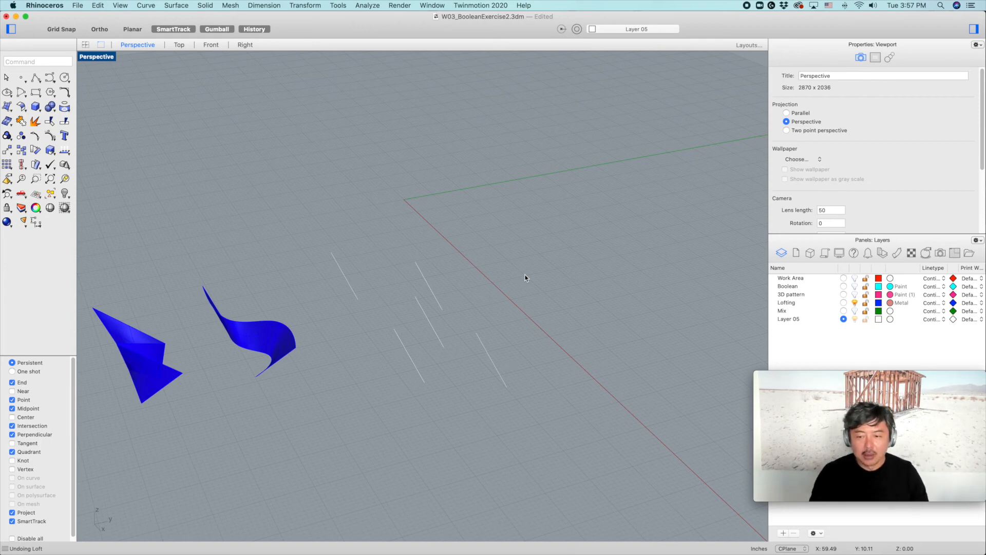
{"action": "right_click_drag", "start_coordinate": [438, 277], "coordinate": [451, 278]}
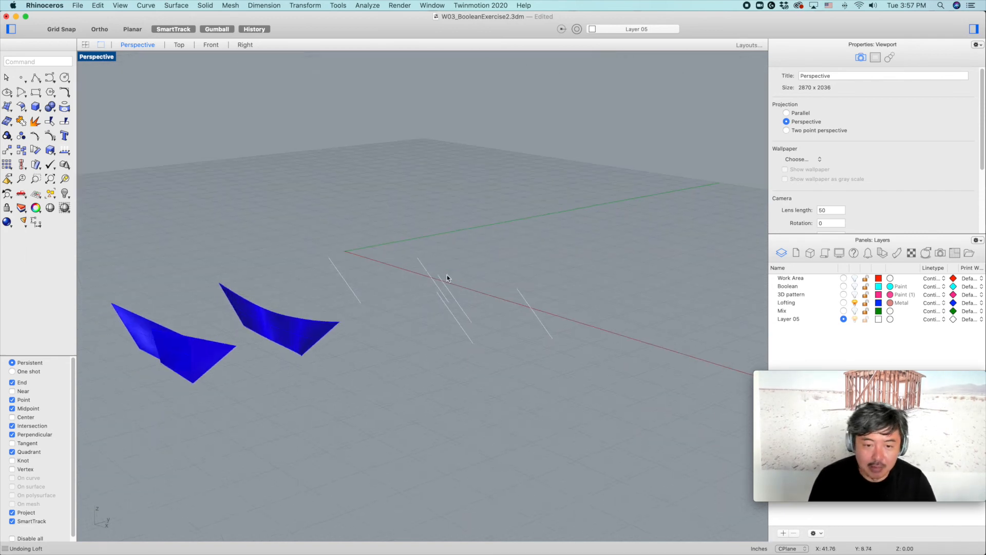
{"action": "right_click_drag", "start_coordinate": [353, 304], "coordinate": [376, 322]}
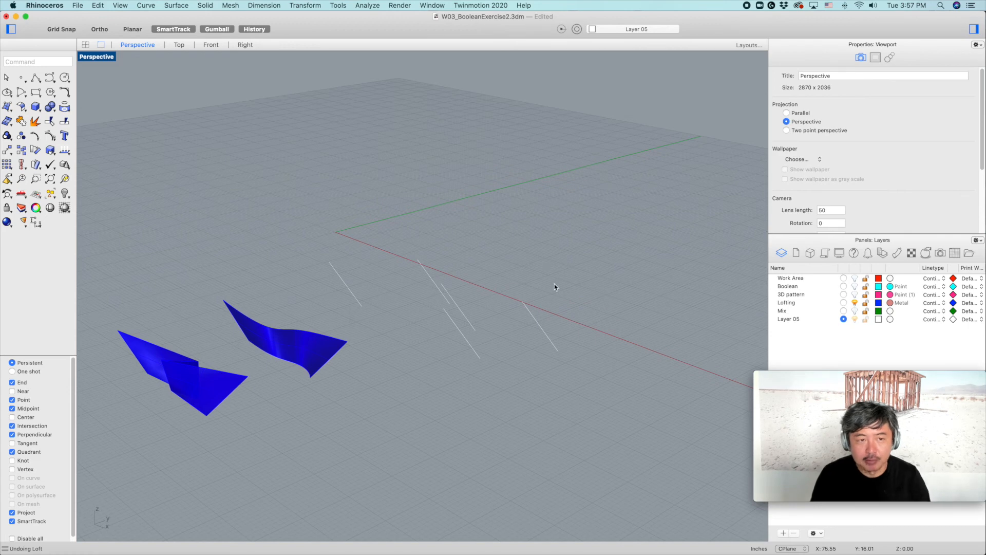
{"action": "type", "text": "Purge"}
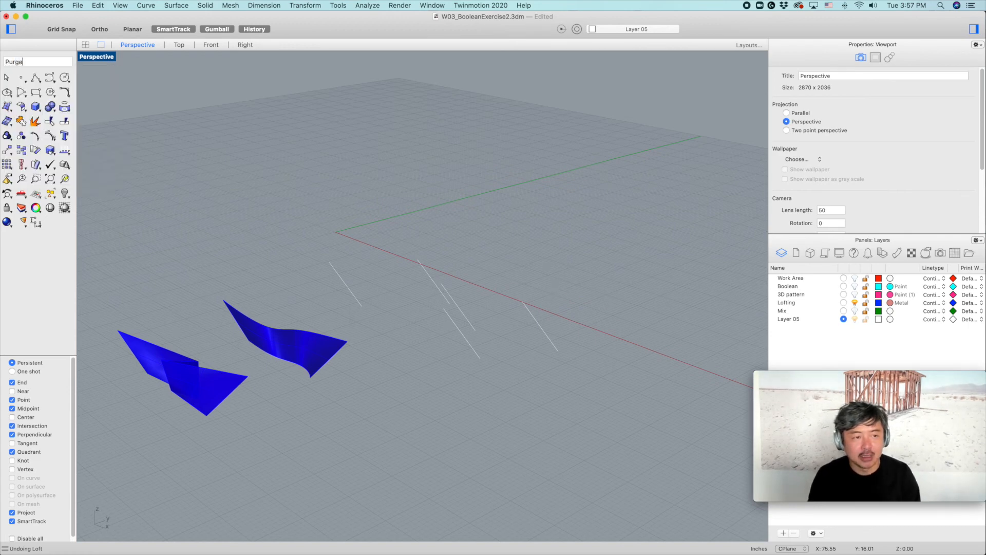
{"action": "type", "text": "hi"}
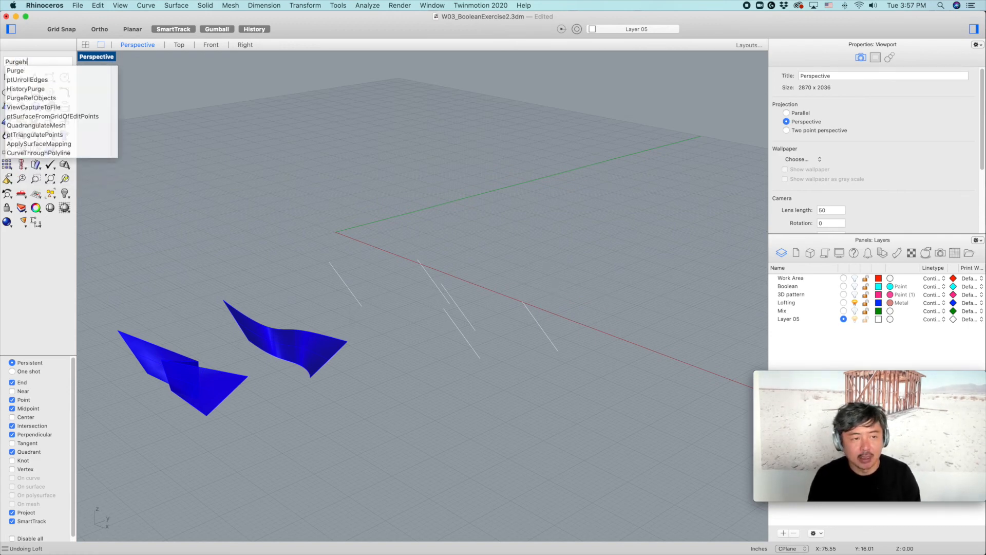
{"action": "key", "text": "BackSpace"}
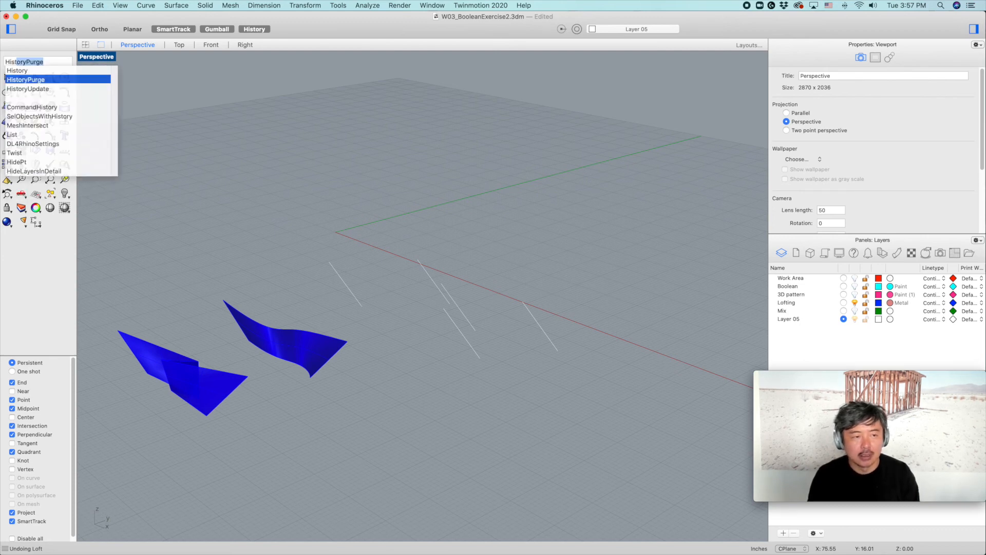
{"action": "key", "text": "Return"}
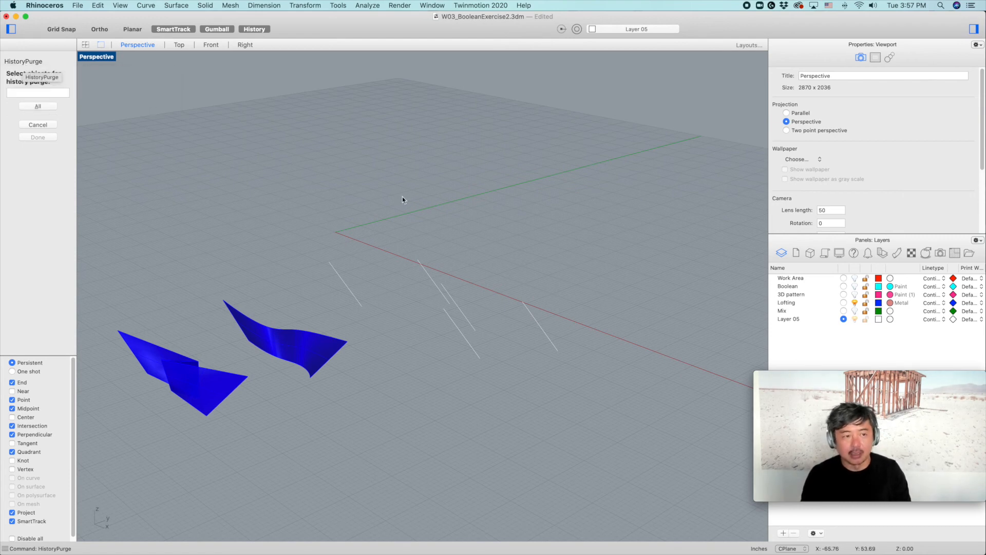
{"action": "right_click_drag", "start_coordinate": [402, 196], "coordinate": [402, 196]}
{"action": "left_click_drag", "start_coordinate": [503, 220], "coordinate": [325, 284]}
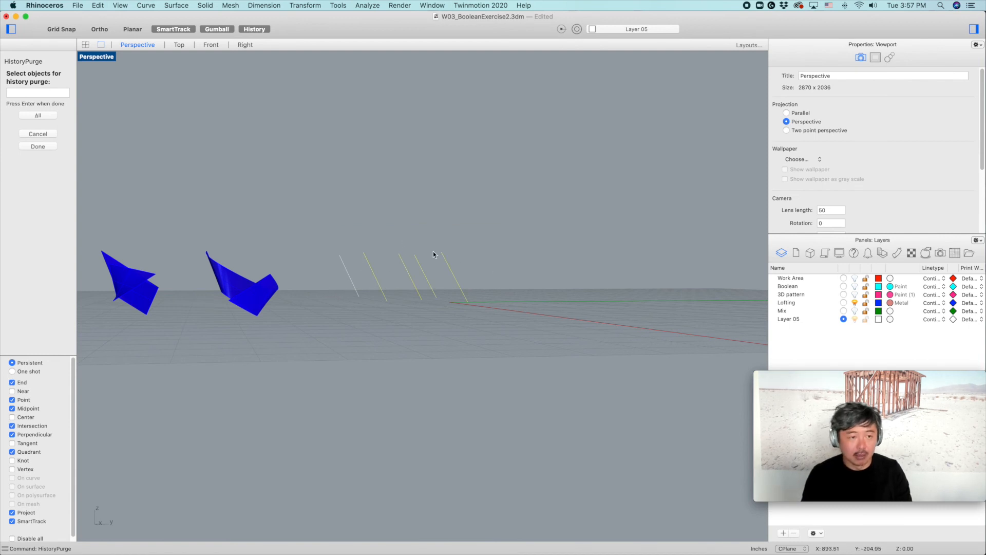
{"action": "key", "text": "Return"}
{"action": "right_click_drag", "start_coordinate": [442, 239], "coordinate": [466, 248]}
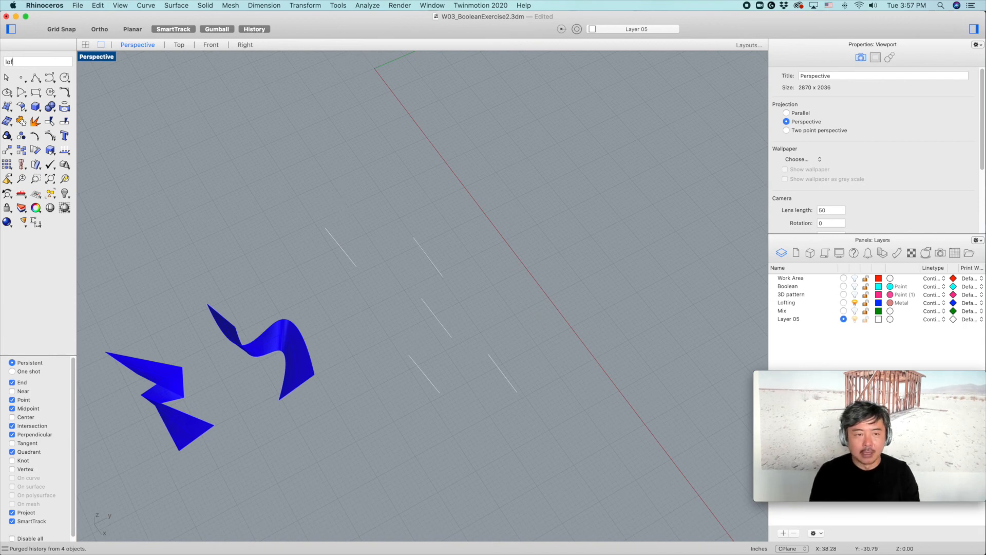
Loft the four lines into a ribbon with default Loft Options
{"action": "key", "text": "Return"}
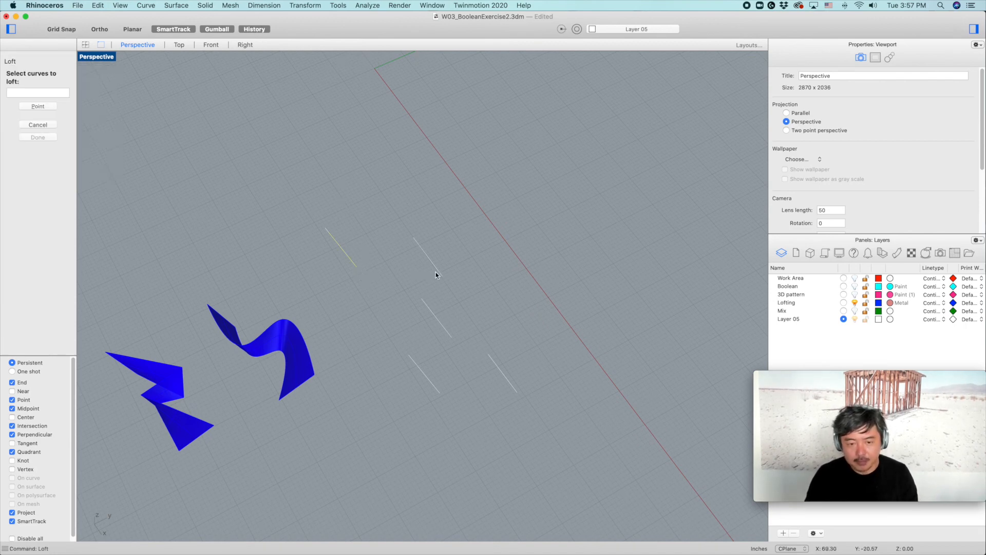
{"action": "left_click", "coordinate": [445, 336]}
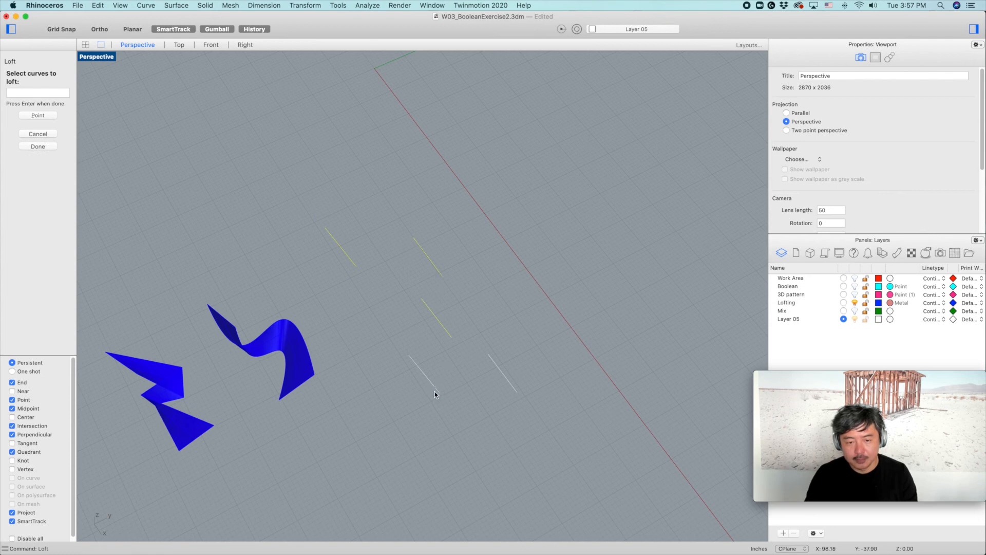
{"action": "key", "text": "Return"}
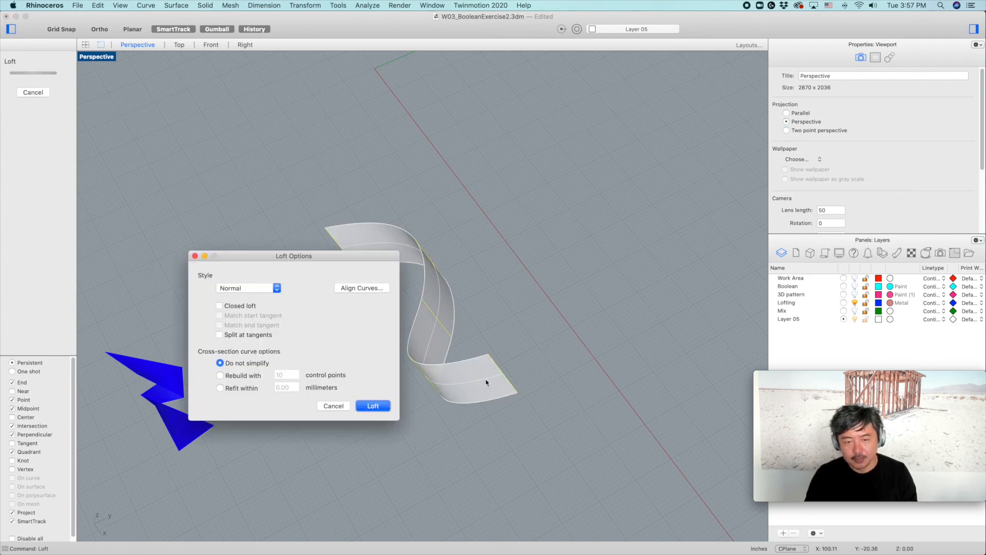
{"action": "key", "text": "Return"}
{"action": "right_click_drag", "start_coordinate": [522, 265], "coordinate": [443, 288]}
Shift and rotate one source line so the ribbon twists into a curl
{"action": "left_click", "coordinate": [445, 269]}
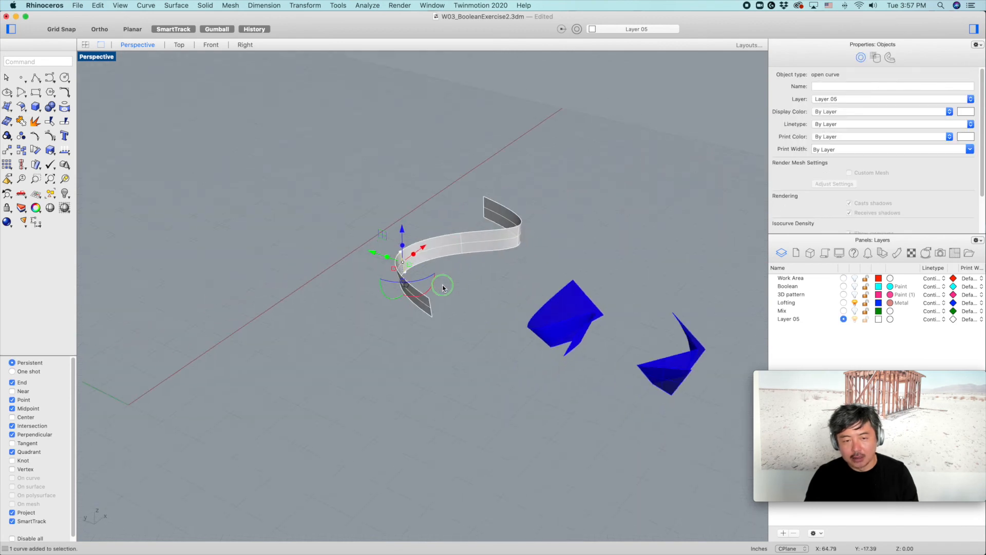
{"action": "left_click_drag", "start_coordinate": [380, 264], "coordinate": [341, 255]}
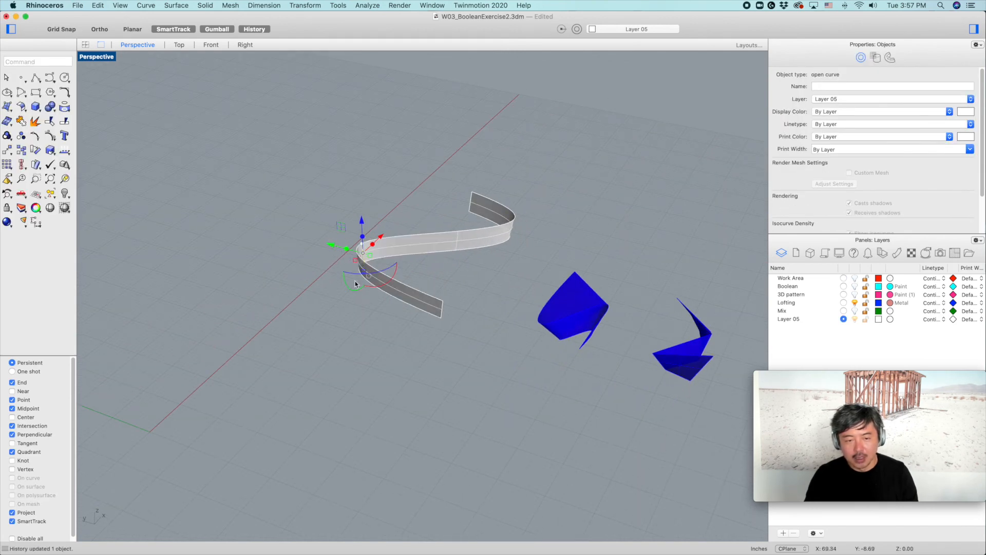
{"action": "right_click_drag", "start_coordinate": [354, 283], "coordinate": [368, 281]}
{"action": "left_click_drag", "start_coordinate": [374, 290], "coordinate": [366, 235]}
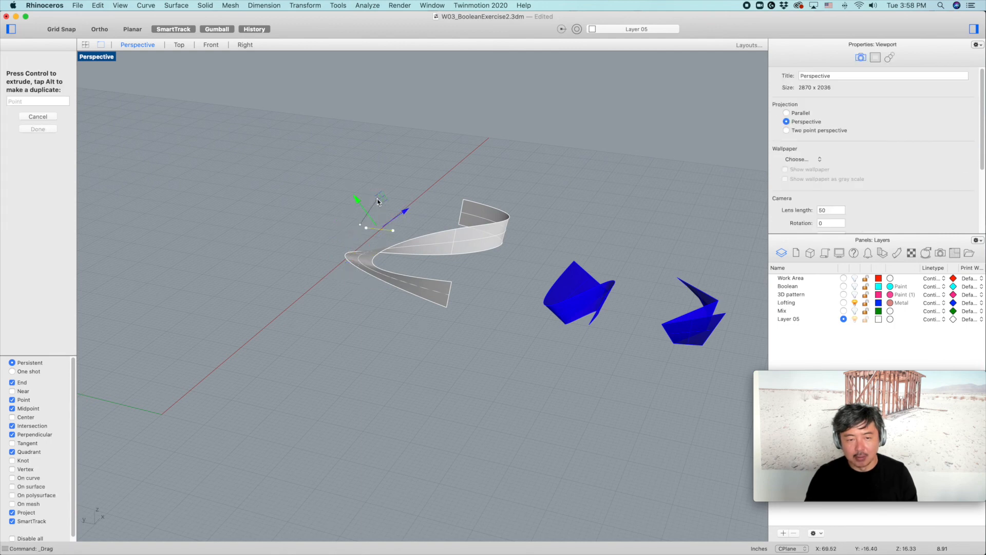
{"action": "right_click_drag", "start_coordinate": [361, 227], "coordinate": [347, 247]}
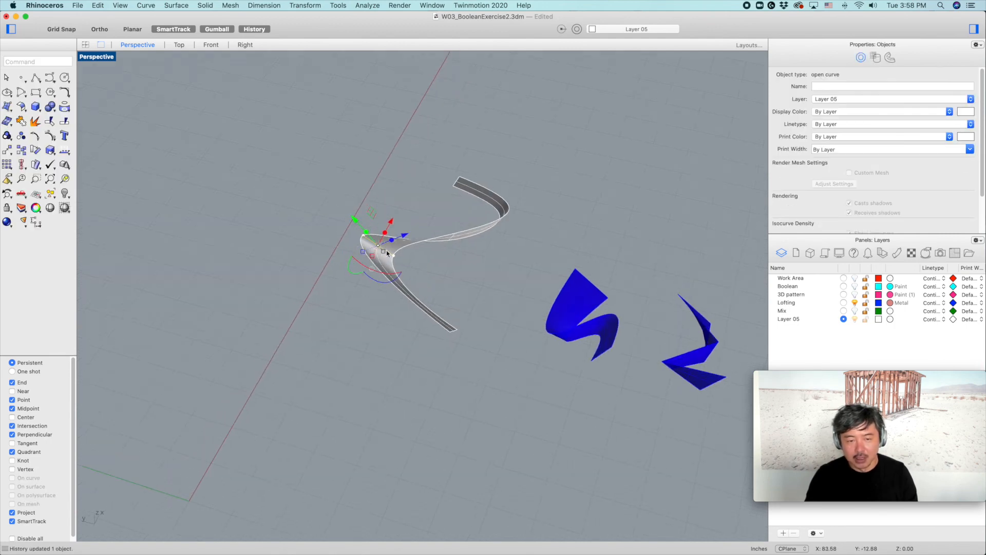
{"action": "right_click_drag", "start_coordinate": [511, 277], "coordinate": [436, 264]}
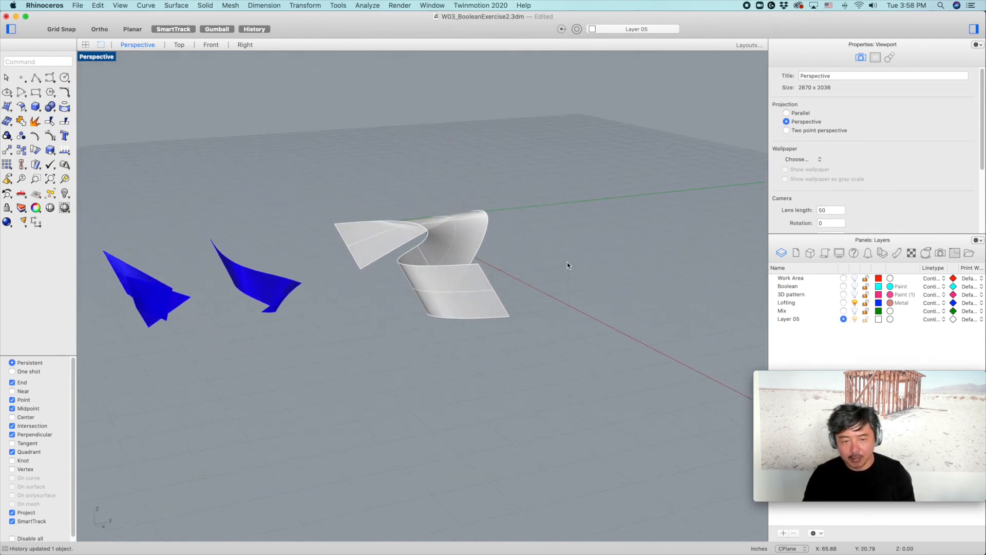
Pick the ribbon's source line and drag it twice to reshape the loft
{"action": "right_click_drag", "start_coordinate": [568, 264], "coordinate": [432, 275]}
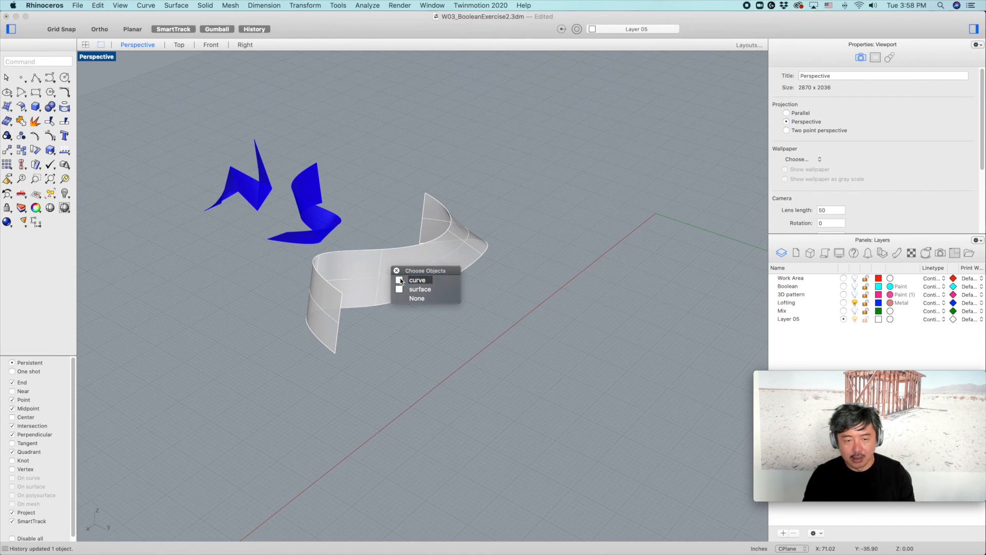
{"action": "left_click", "coordinate": [401, 281]}
{"action": "scroll", "coordinate": [391, 301], "scroll_direction": "up", "scroll_amount": 3}
{"action": "left_click_drag", "start_coordinate": [370, 296], "coordinate": [368, 282]}
{"action": "right_click_drag", "start_coordinate": [407, 304], "coordinate": [474, 303]}
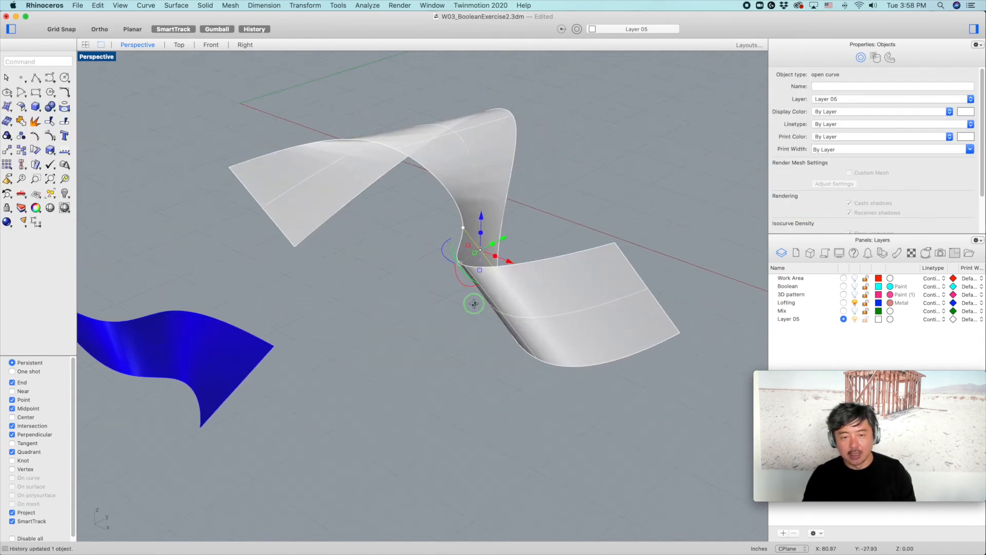
{"action": "left_click_drag", "start_coordinate": [457, 282], "coordinate": [433, 252]}
{"action": "right_click_drag", "start_coordinate": [433, 252], "coordinate": [593, 254]}
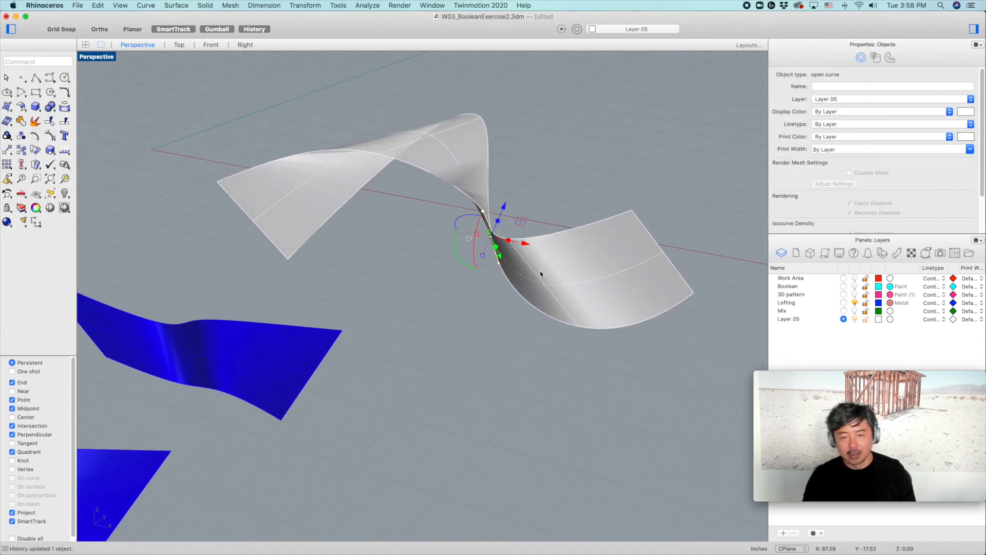
Choose the source line from the overlap and slide it left to bend the ribbon
{"action": "left_click", "coordinate": [535, 285]}
{"action": "left_click", "coordinate": [558, 288]}
{"action": "right_click_drag", "start_coordinate": [557, 288], "coordinate": [432, 341]}
{"action": "left_click_drag", "start_coordinate": [424, 345], "coordinate": [334, 343]}
{"action": "right_click_drag", "start_coordinate": [352, 363], "coordinate": [318, 339]}
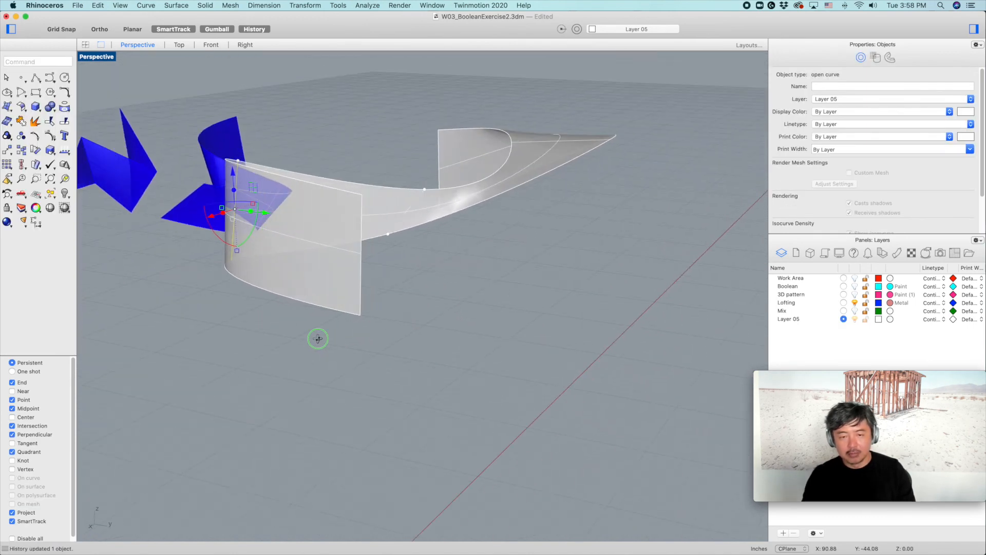
Select another source line and rotate it to twist the ribbon
{"action": "left_click", "coordinate": [362, 287]}
{"action": "right_click_drag", "start_coordinate": [451, 300], "coordinate": [437, 317]}
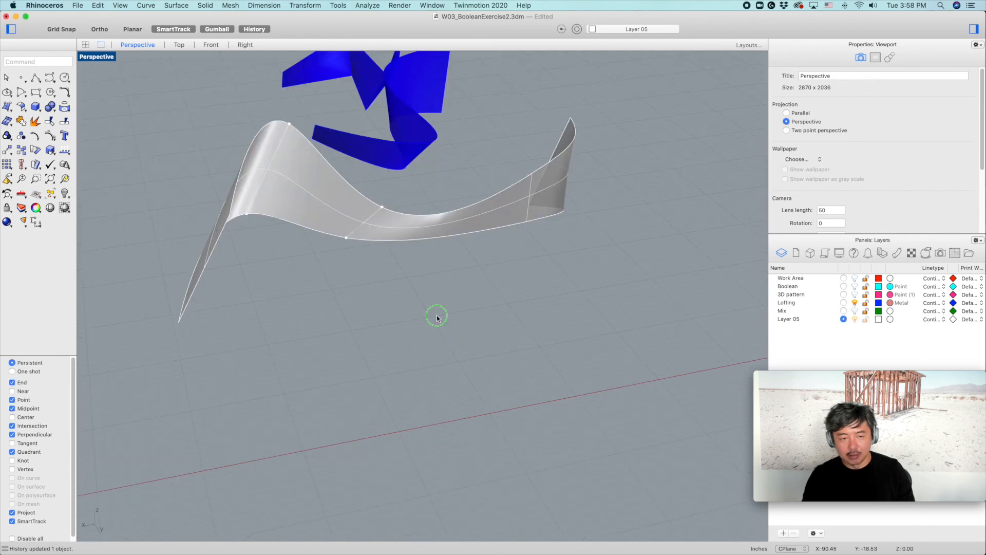
{"action": "right_click_drag", "start_coordinate": [359, 309], "coordinate": [357, 297]}
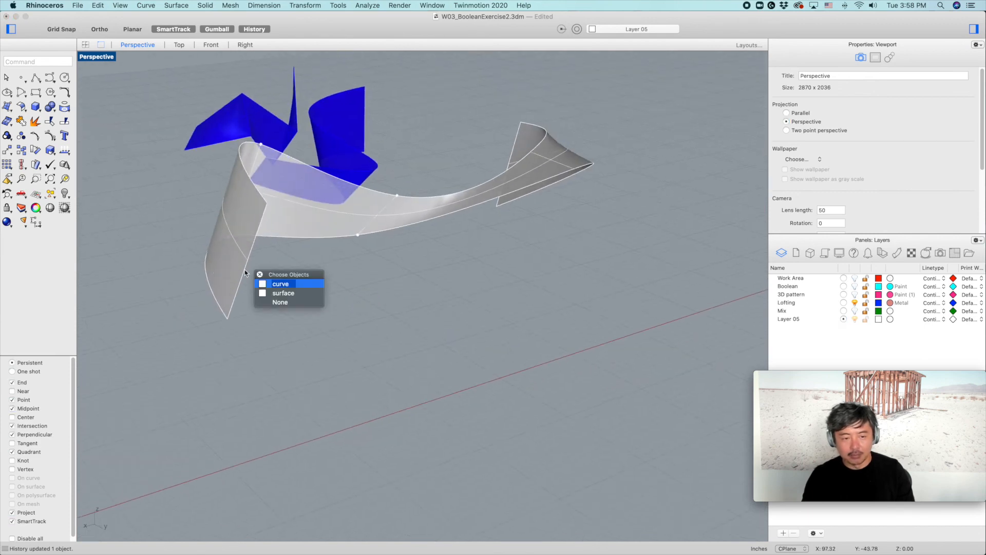
{"action": "left_click", "coordinate": [272, 284]}
{"action": "left_click_drag", "start_coordinate": [280, 270], "coordinate": [315, 300]}
{"action": "left_click_drag", "start_coordinate": [217, 276], "coordinate": [197, 312]}
{"action": "left_click", "coordinate": [443, 267]}
Pick a source line again and shift it further to exaggerate the sweep
{"action": "right_click_drag", "start_coordinate": [443, 268], "coordinate": [496, 225]}
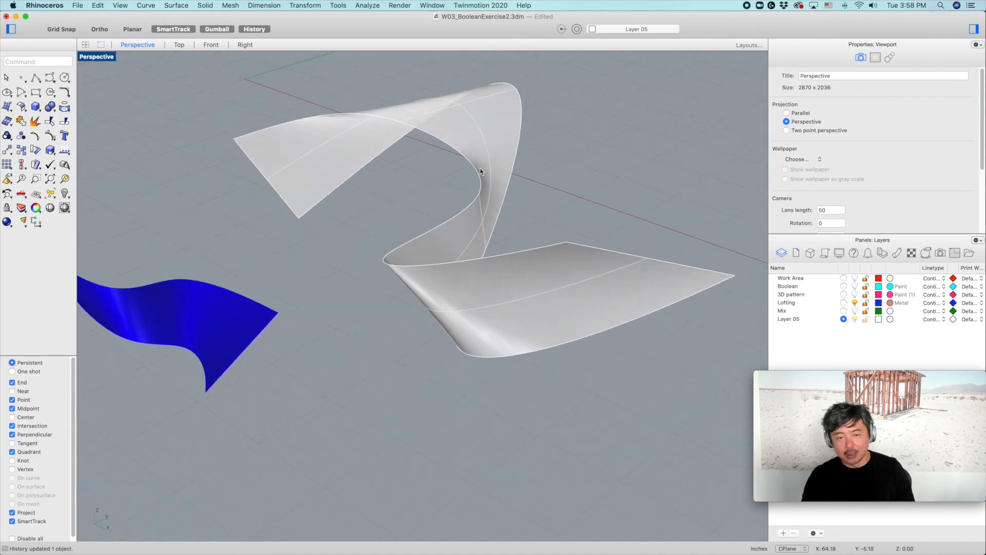
{"action": "right_click_drag", "start_coordinate": [481, 171], "coordinate": [485, 169]}
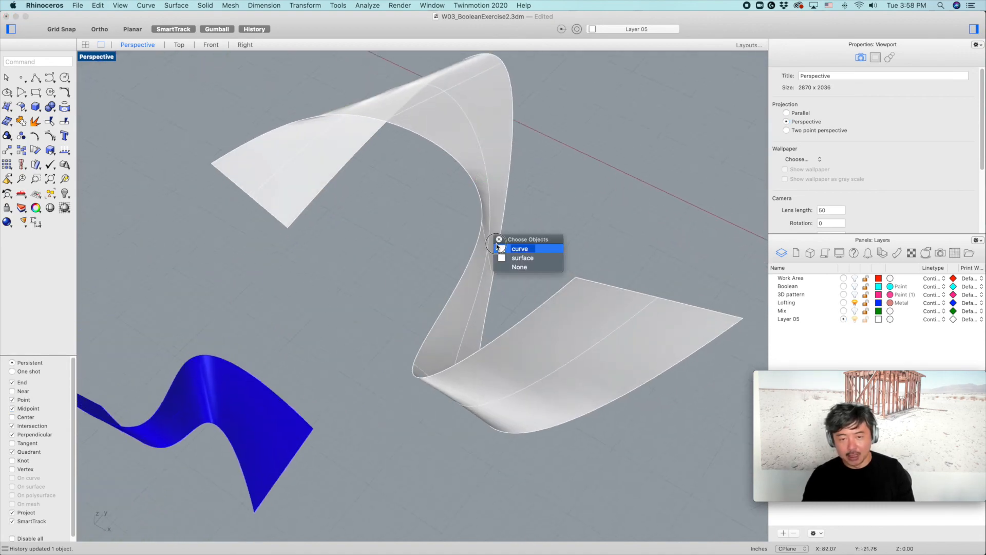
{"action": "left_click", "coordinate": [498, 248]}
{"action": "scroll", "coordinate": [490, 247], "scroll_direction": "up", "scroll_amount": 2}
{"action": "left_click_drag", "start_coordinate": [458, 251], "coordinate": [463, 254]}
{"action": "right_click_drag", "start_coordinate": [473, 264], "coordinate": [474, 282]}
{"action": "left_click_drag", "start_coordinate": [452, 293], "coordinate": [449, 304]}
{"action": "left_click", "coordinate": [630, 242]}
Orbit and zoom around the model to inspect the twisted ribbon from several angles
{"action": "right_click_drag", "start_coordinate": [630, 242], "coordinate": [538, 258]}
{"action": "scroll", "coordinate": [488, 254], "scroll_direction": "down", "scroll_amount": 4}
{"action": "scroll", "coordinate": [519, 271], "scroll_direction": "up", "scroll_amount": 5}
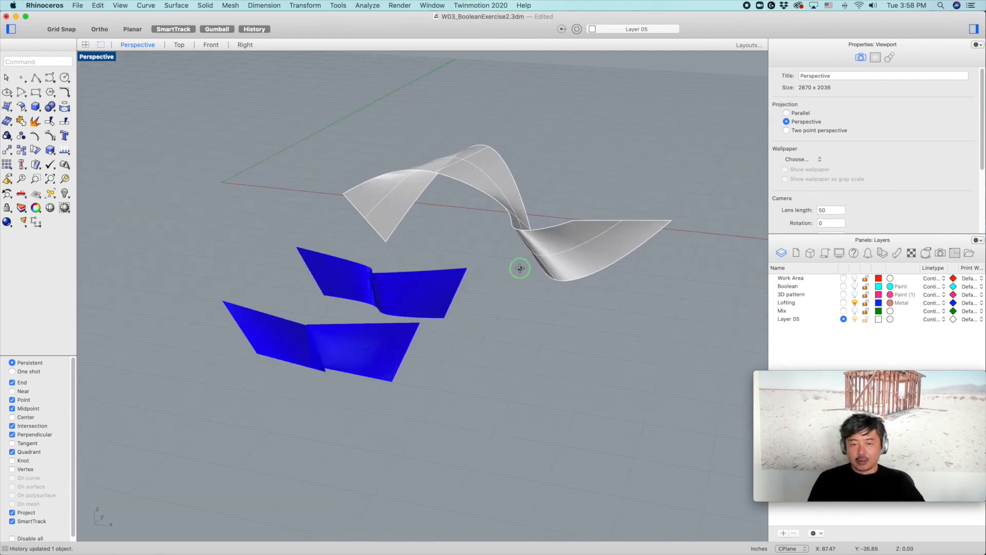
{"action": "right_click_drag", "start_coordinate": [446, 168], "coordinate": [472, 188]}
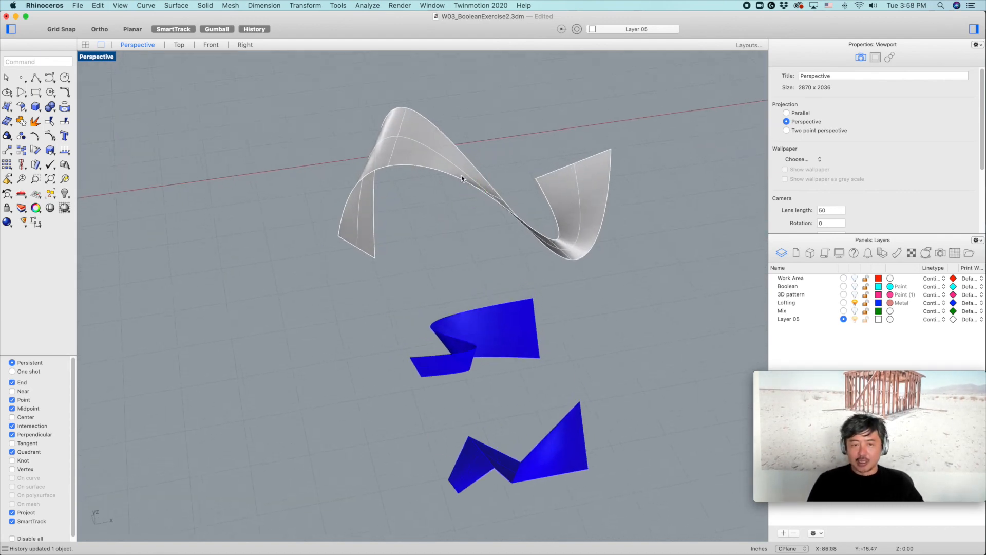
{"action": "right_click_drag", "start_coordinate": [493, 145], "coordinate": [478, 212]}
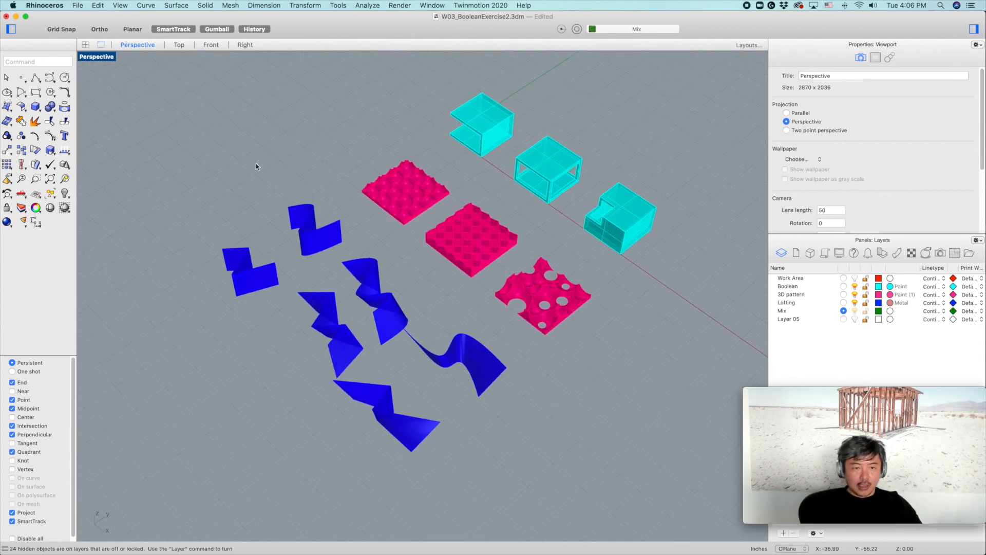
Pan across the Mix composition and select a source curve of the green loft
{"action": "right_click_drag", "start_coordinate": [462, 137], "coordinate": [422, 121], "text": "shift"}
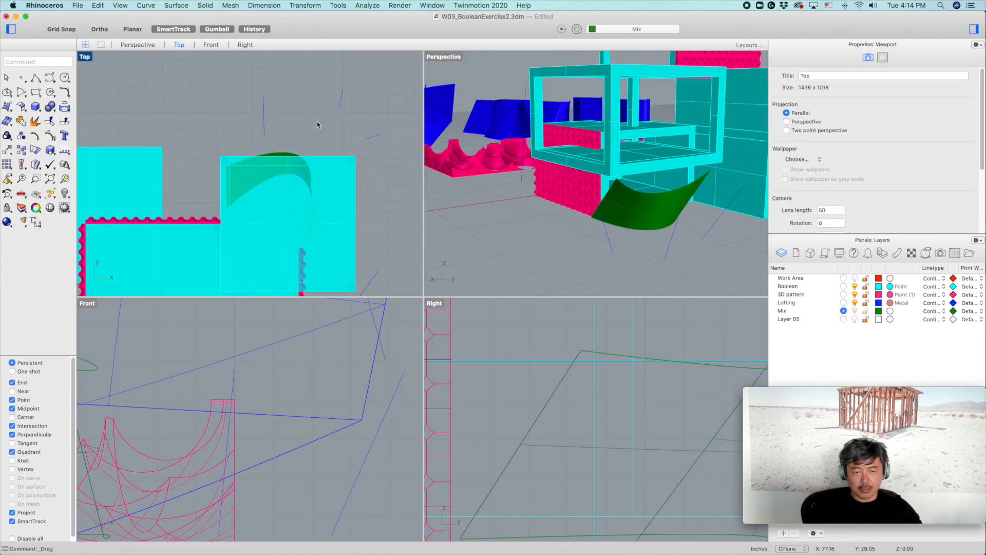
{"action": "left_click", "coordinate": [318, 116]}
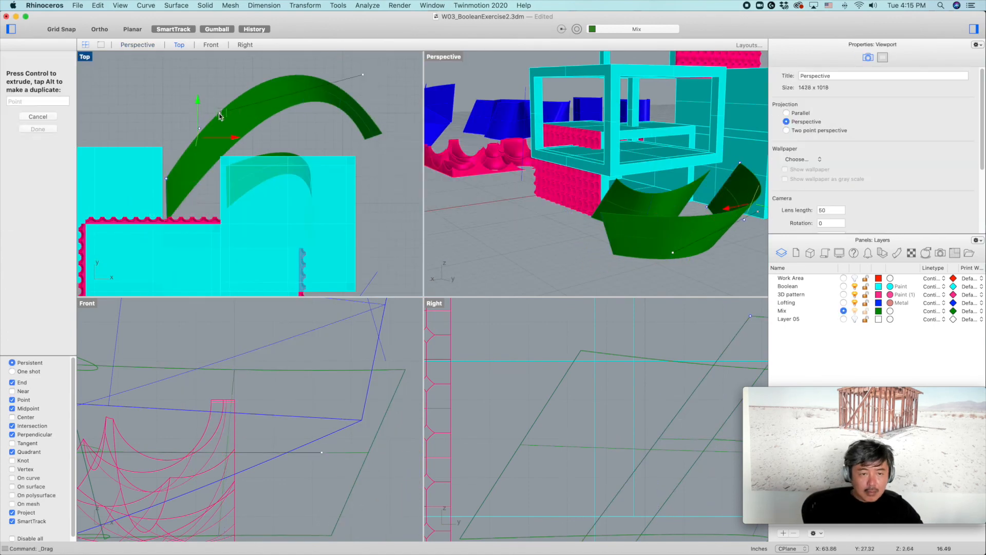